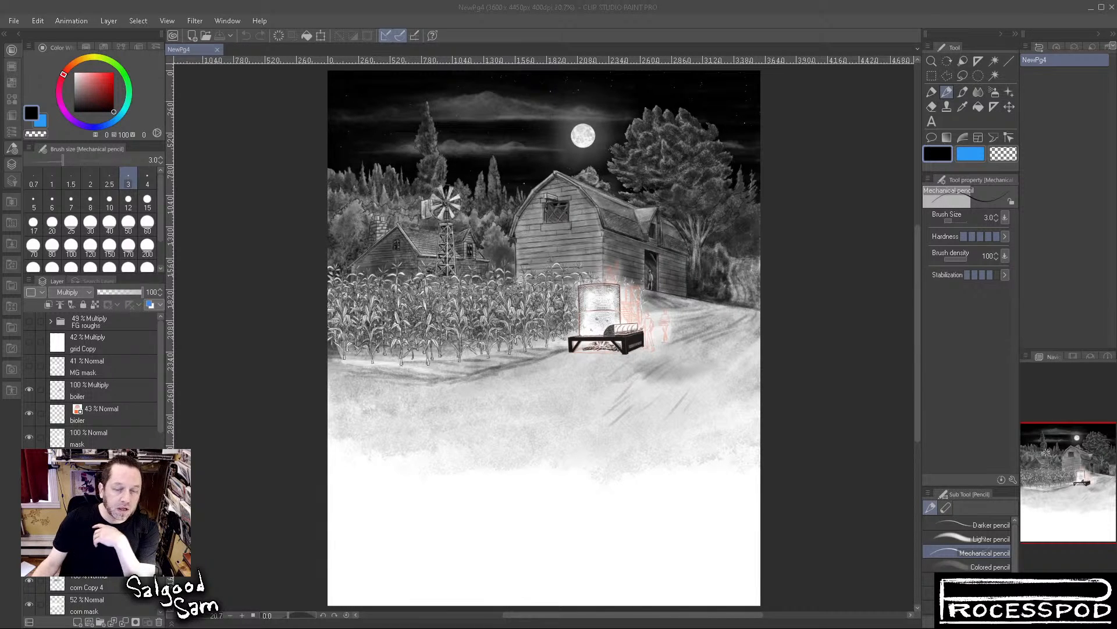
Switch the corn layers above the corn mask off and on one by one to examine what each contributes to the cornfield
left_click(202, 50)
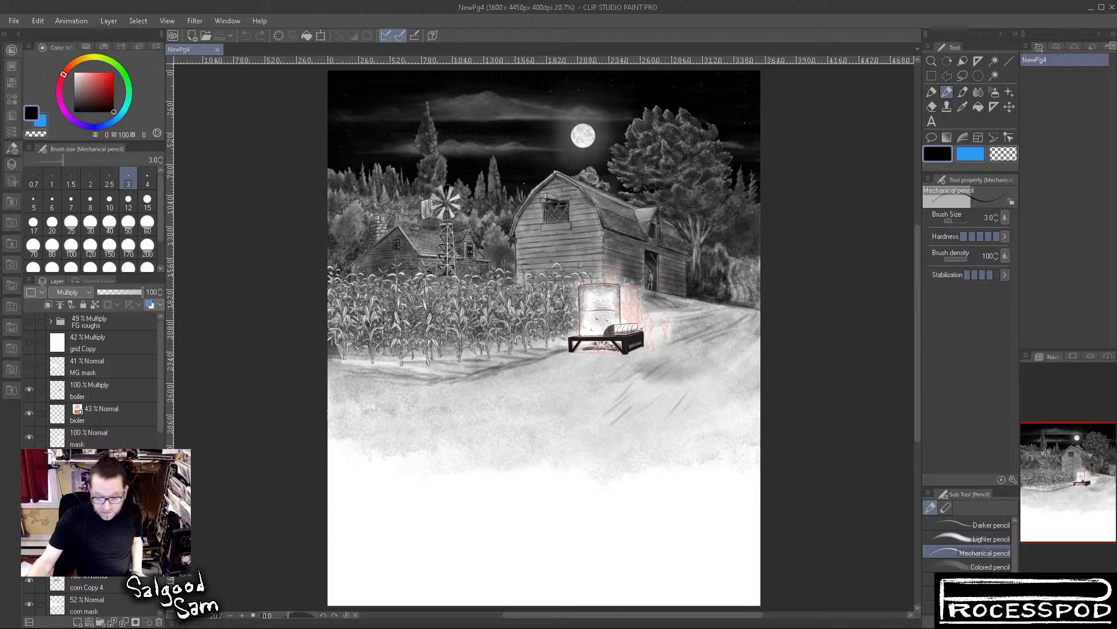
left_click(222, 212)
left_click_drag(285, 253, 316, 297)
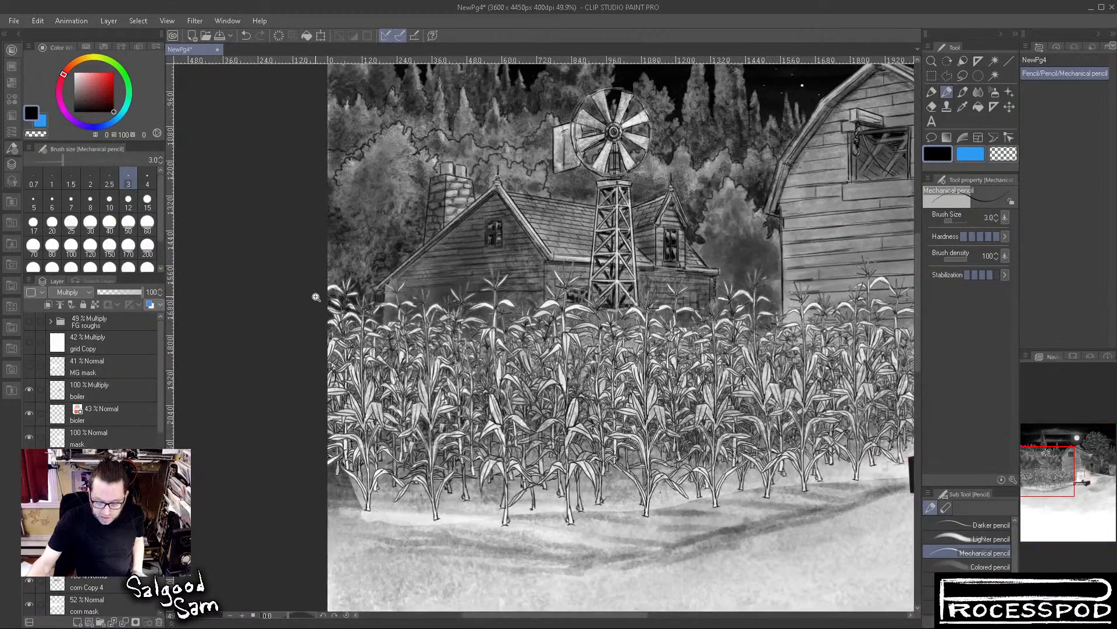
left_click_drag(526, 303, 379, 335)
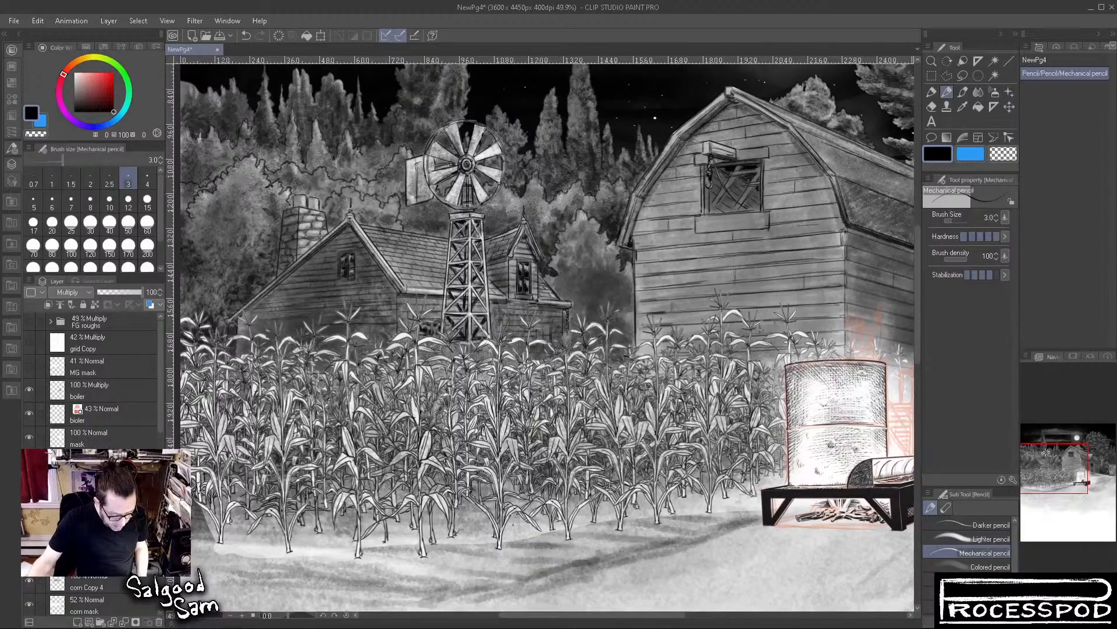
left_click(29, 461)
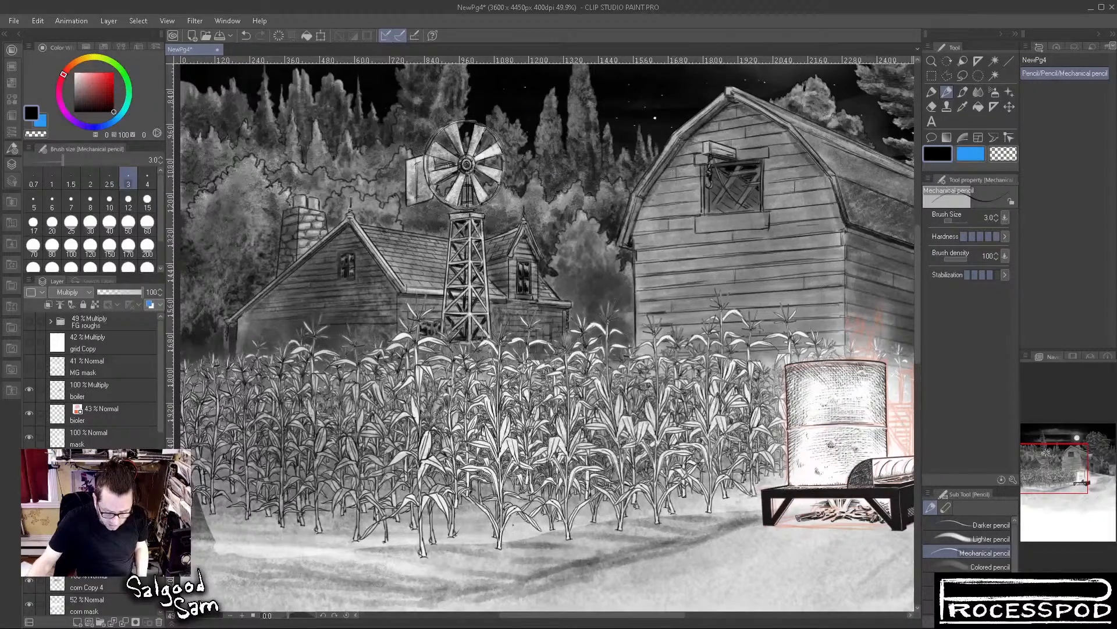
left_click(29, 461)
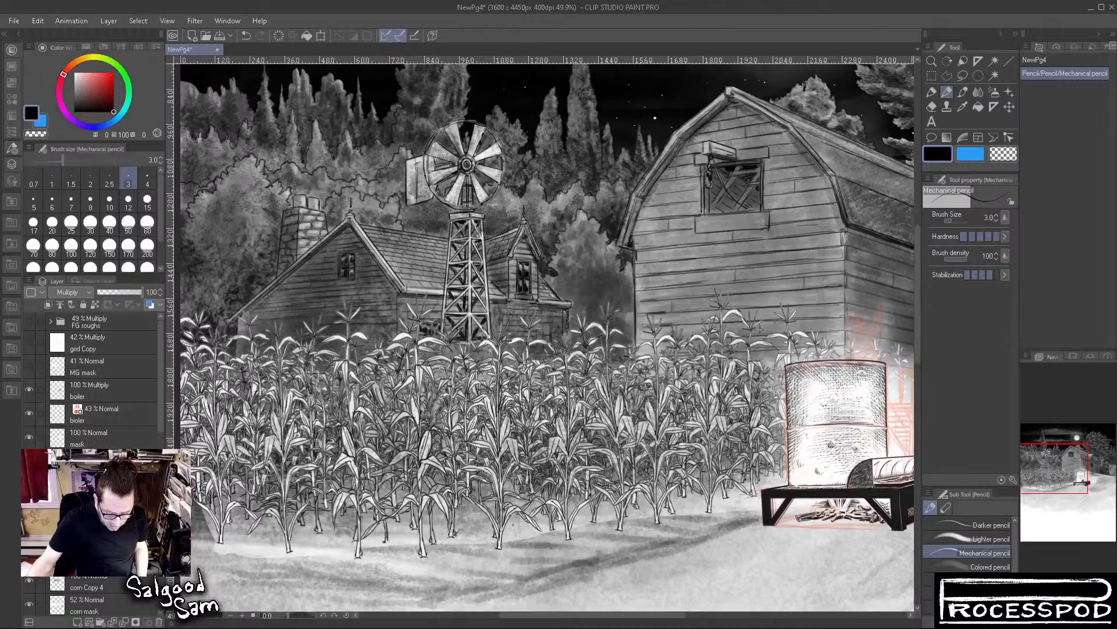
left_click(29, 484)
left_click(29, 485)
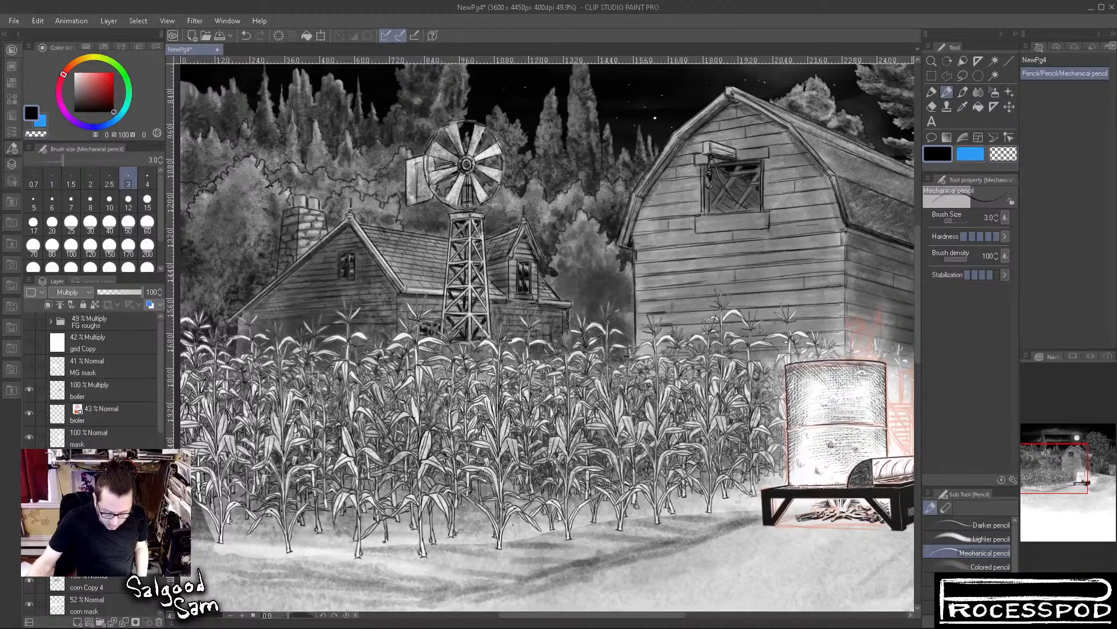
left_click(29, 509)
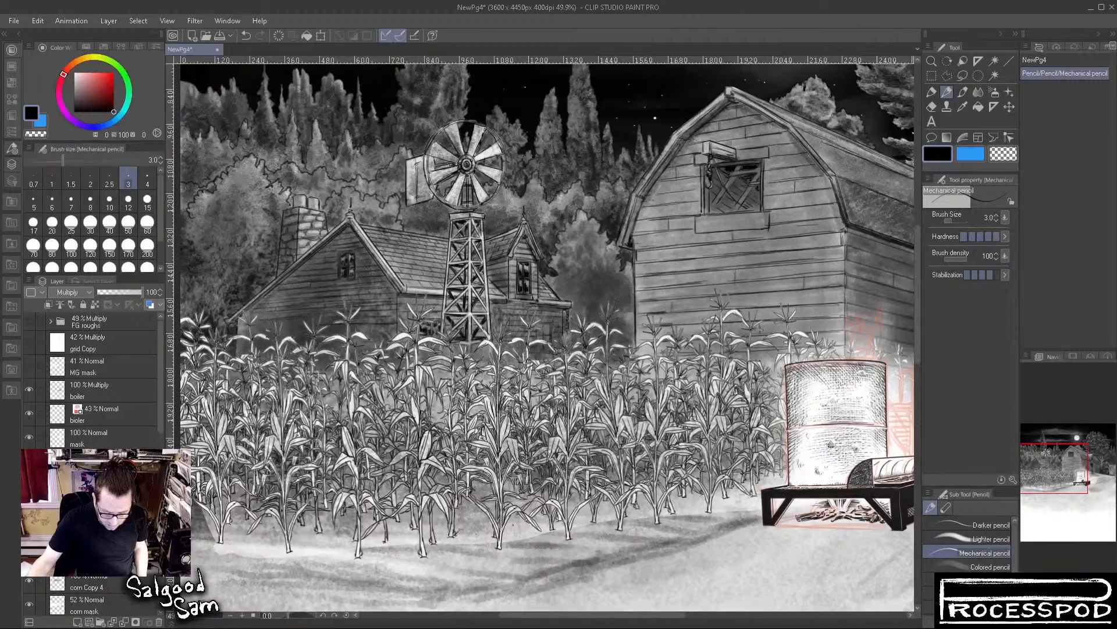
left_click(30, 509)
left_click(28, 581)
left_click(28, 581)
left_click(28, 580)
left_click(28, 581)
left_click(29, 582)
Show and hide the corn mask layer repeatedly to examine its effect on the ground and the corn
scroll(29, 581, "down", 1)
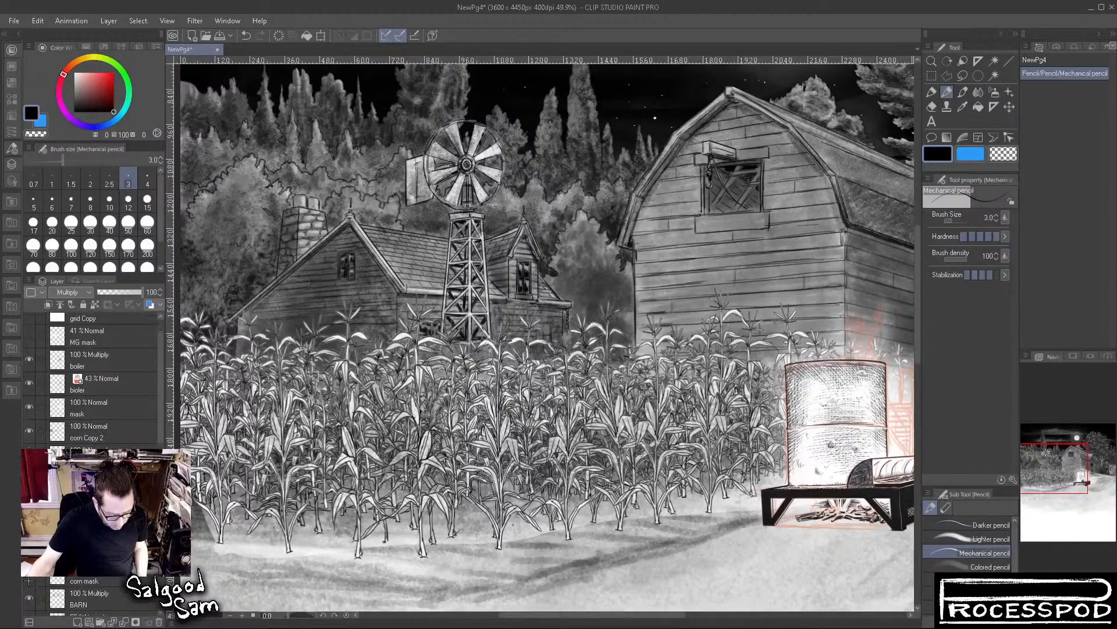
left_click(28, 578)
left_click(29, 577)
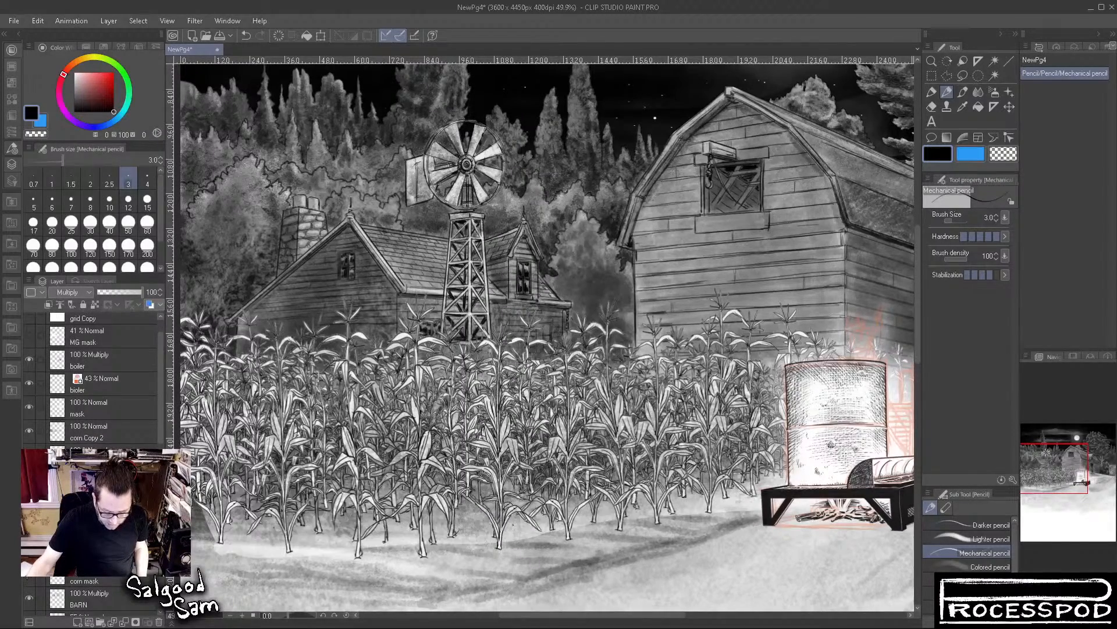
left_click(27, 578)
left_click(27, 578)
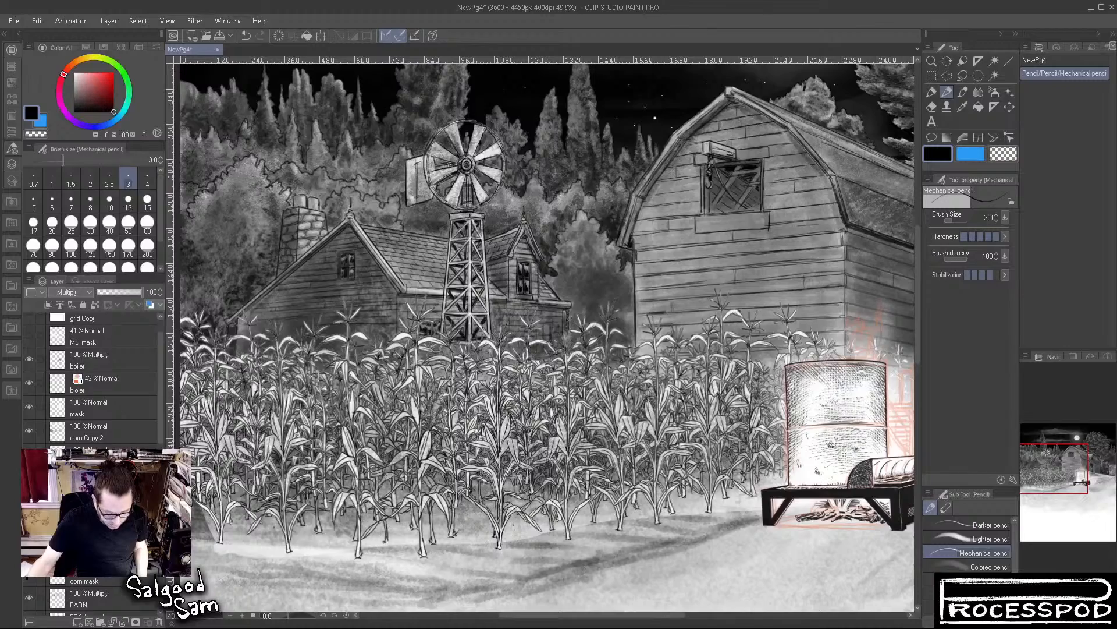
left_click(27, 578)
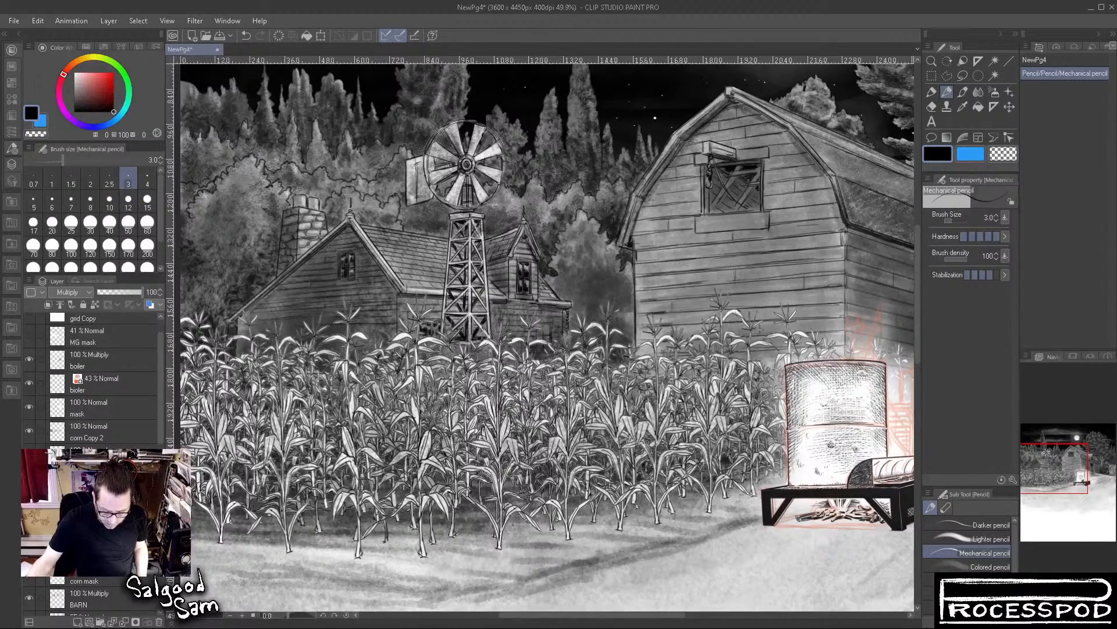
scroll(27, 578, "up", 1)
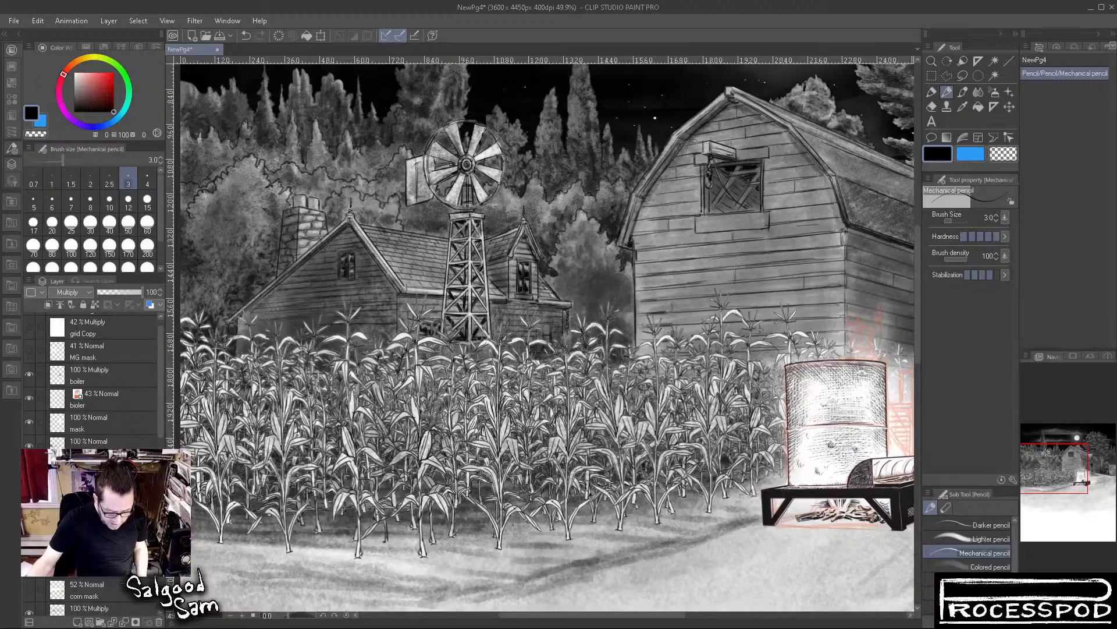
left_click(31, 589)
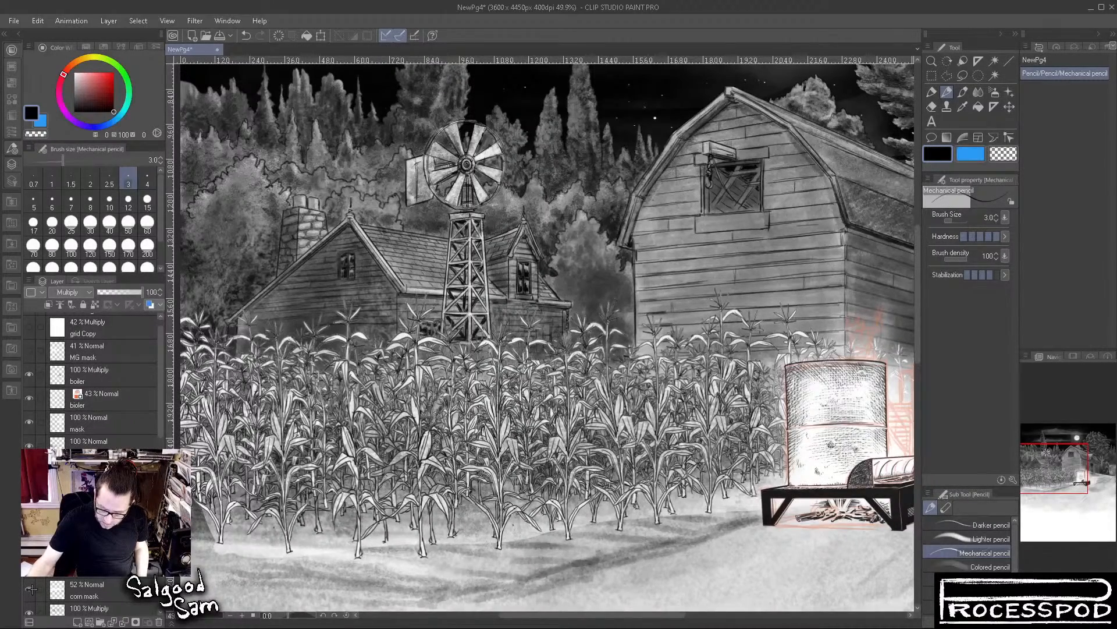
Select the corn mask layer, compare the drawing around the boiler with it shown and hidden, and delete the layer
left_click(93, 589)
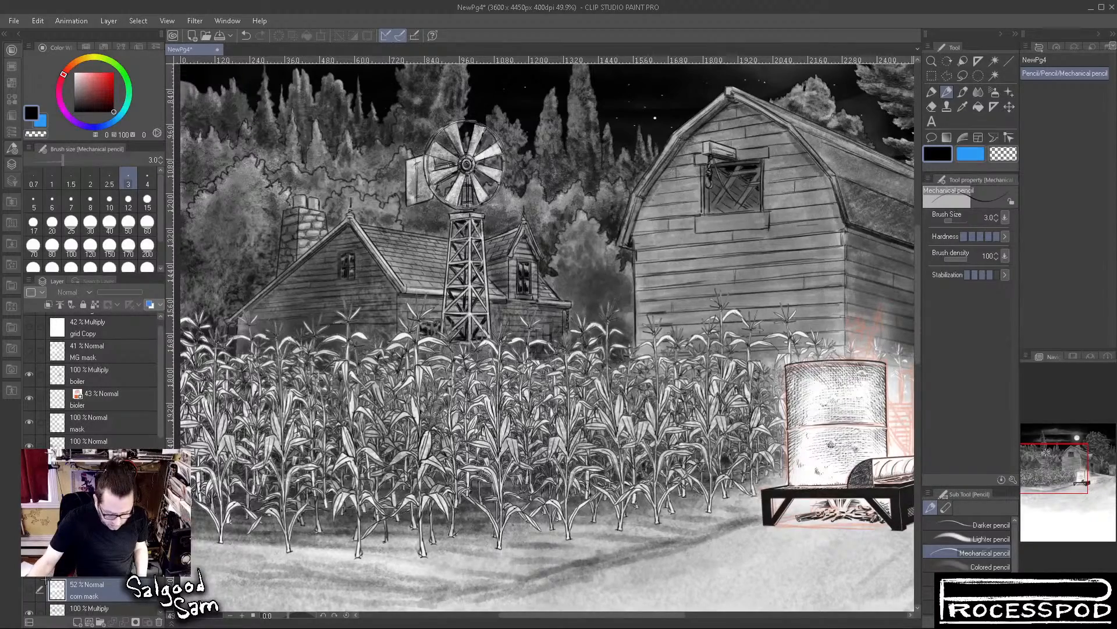
left_click(29, 589)
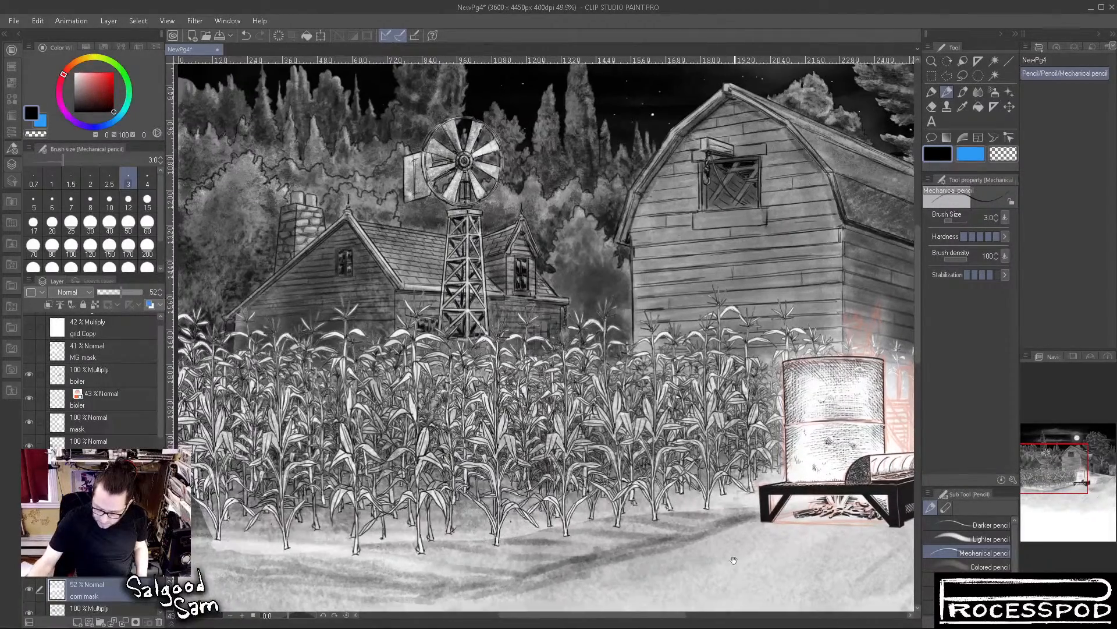
left_click_drag(736, 562, 416, 571)
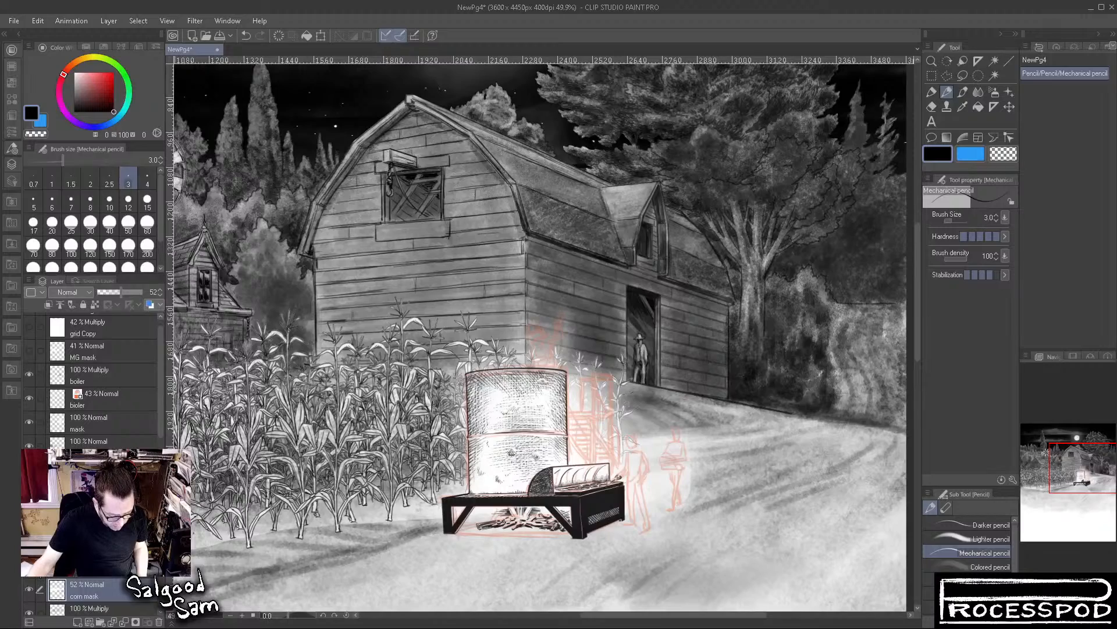
left_click(29, 589)
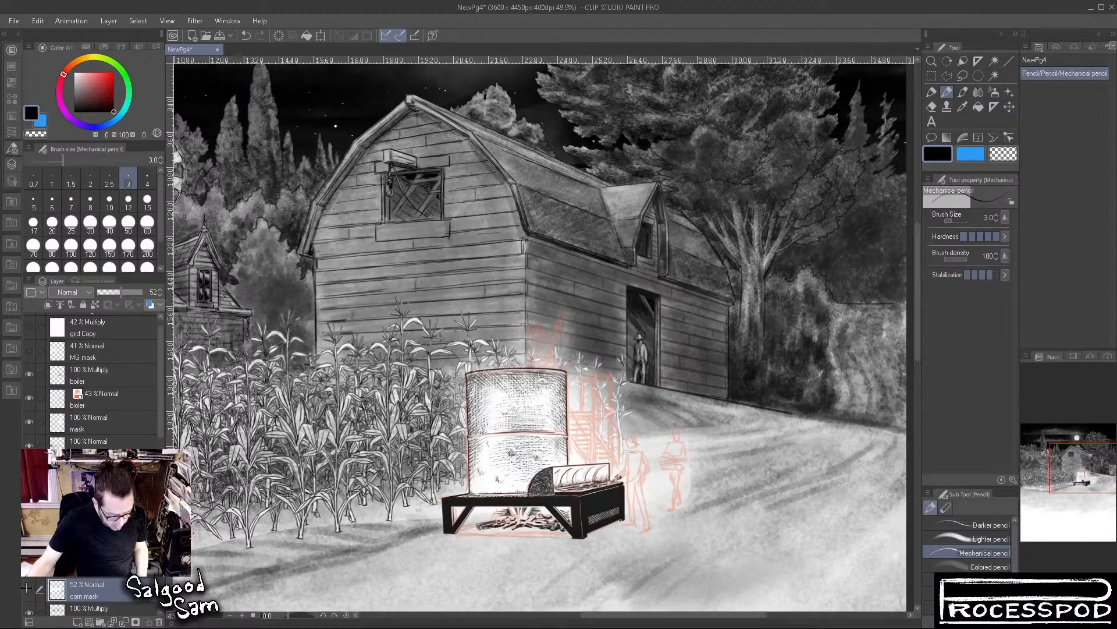
left_click(160, 622)
Configure the Auto select tool with a color margin of 0.0, leaving connected-pixels-only and reference to multiple layers off
left_click_drag(301, 448, 706, 456)
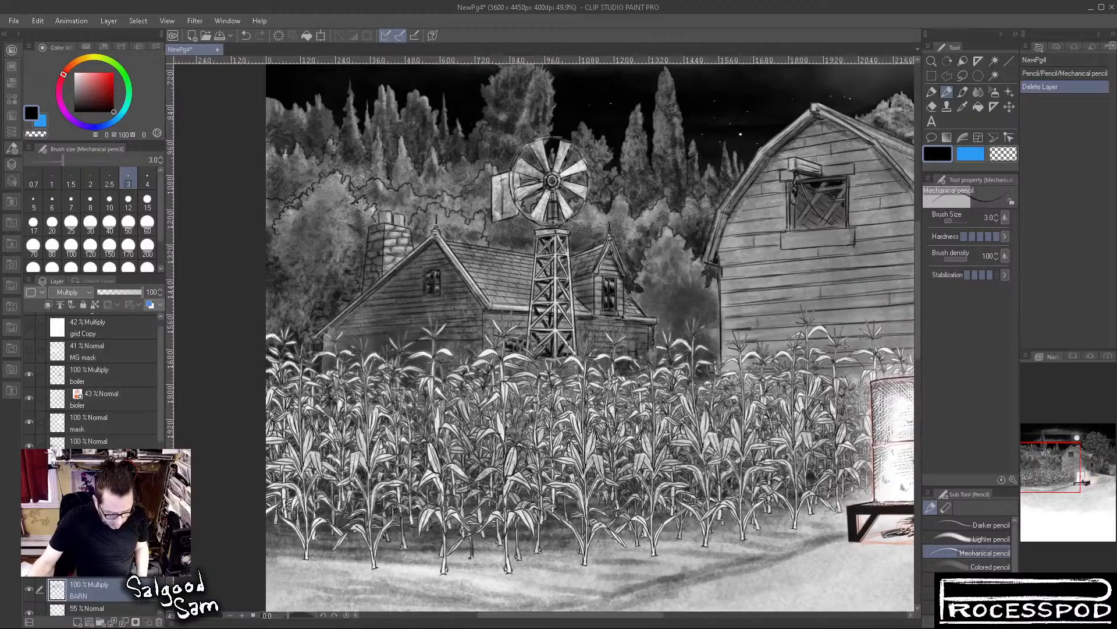
left_click(992, 77)
left_click(936, 237)
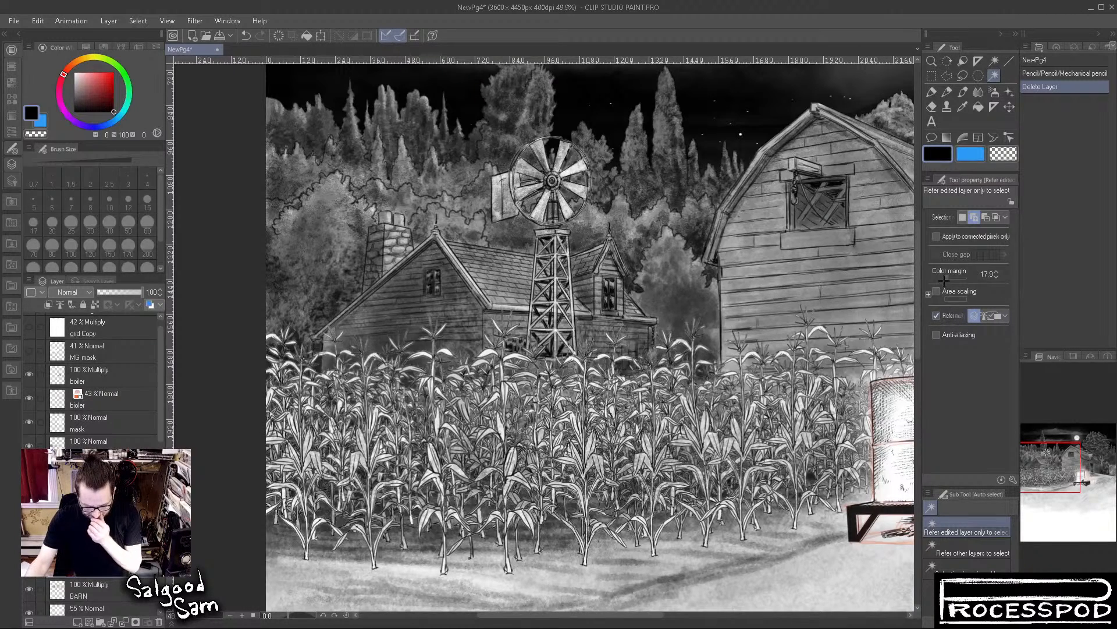
left_click_drag(948, 277, 922, 282)
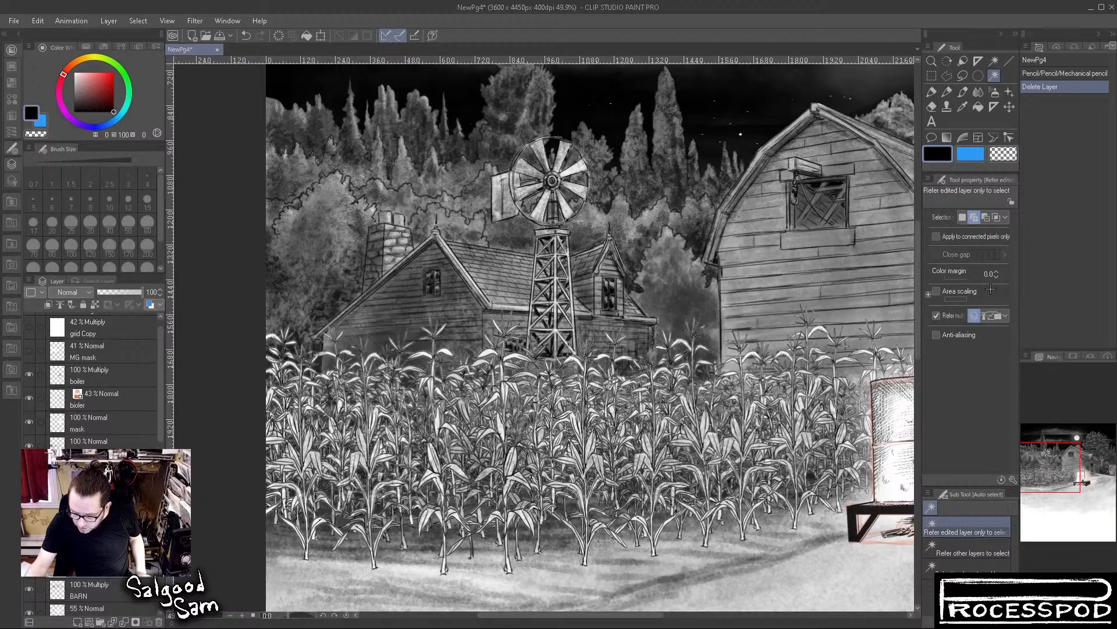
left_click(937, 315)
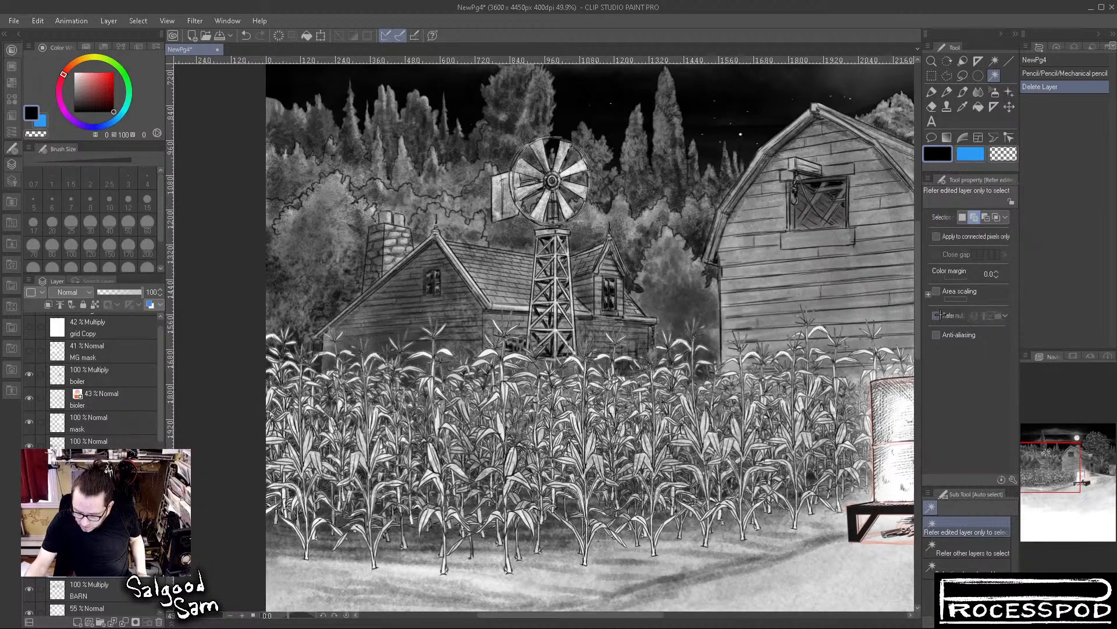
Auto select the area outside the corn from the trees between the house and barn, and expand the selection
left_click(681, 256)
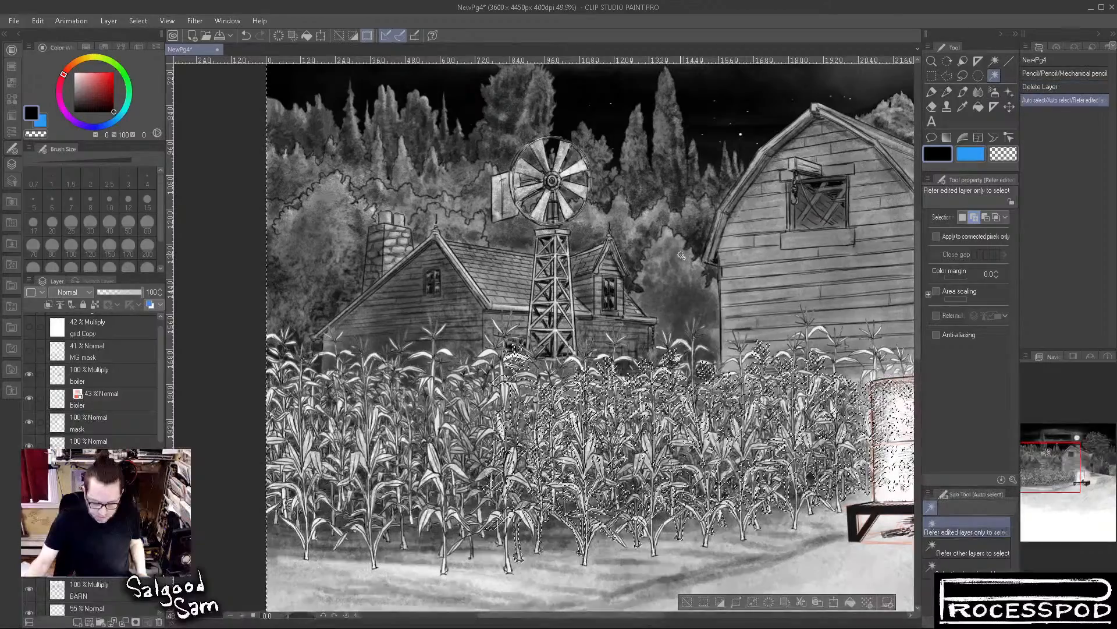
scroll(529, 391, "up", 1)
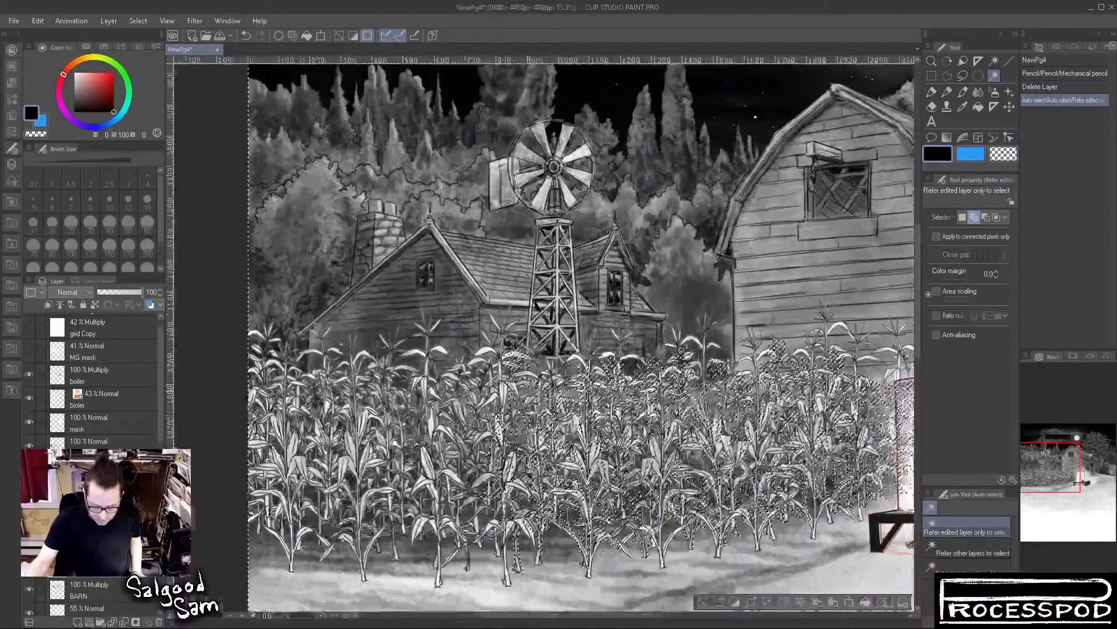
scroll(506, 396, "up", 8)
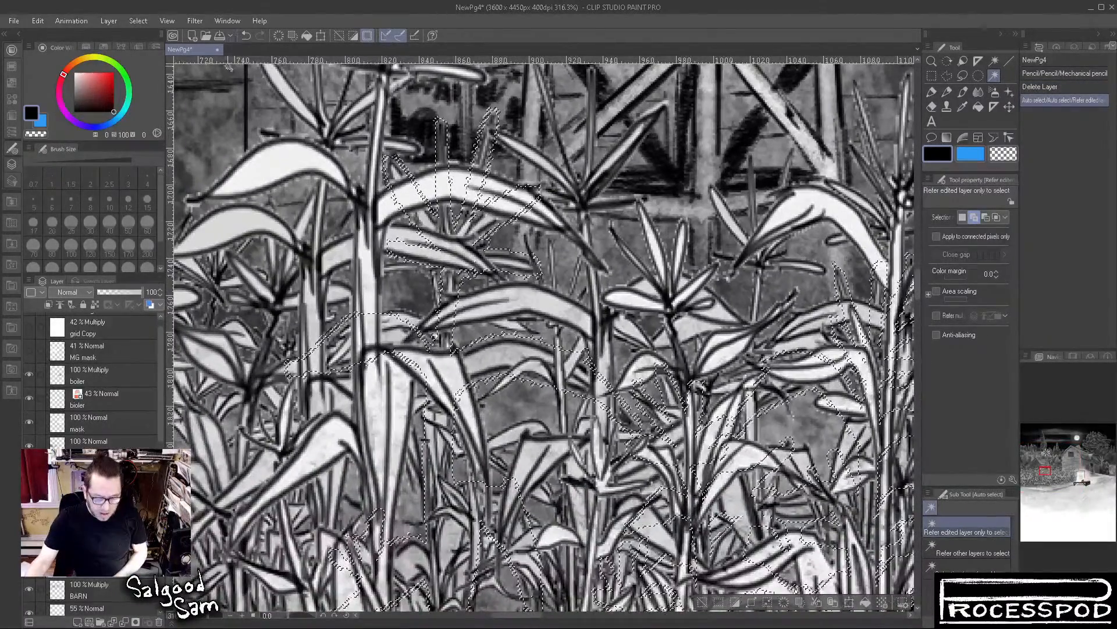
left_click(177, 95)
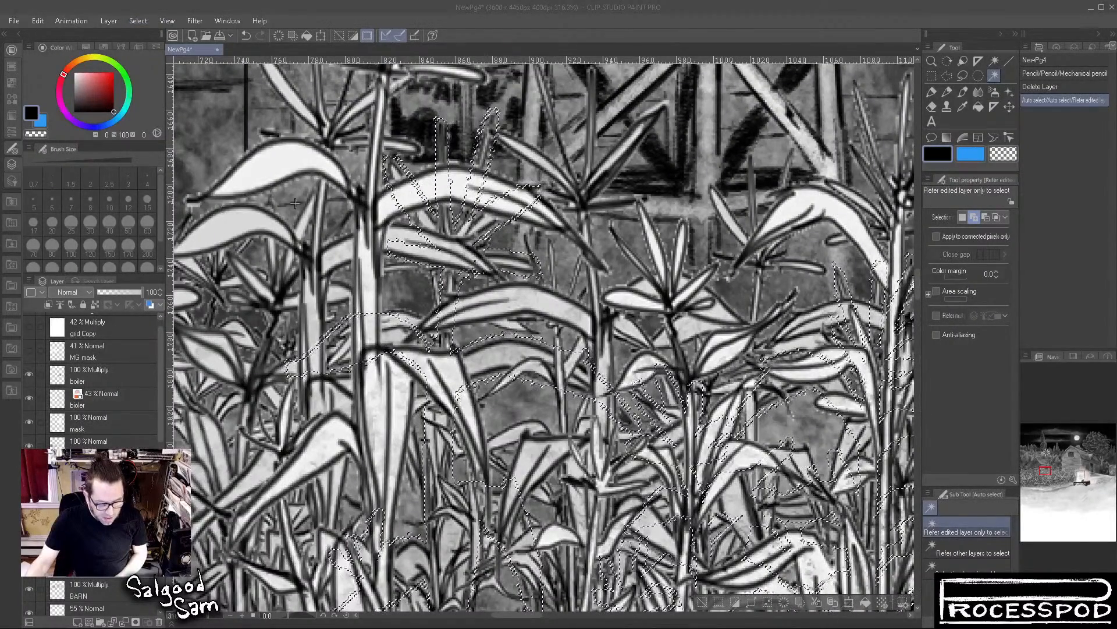
key("Return")
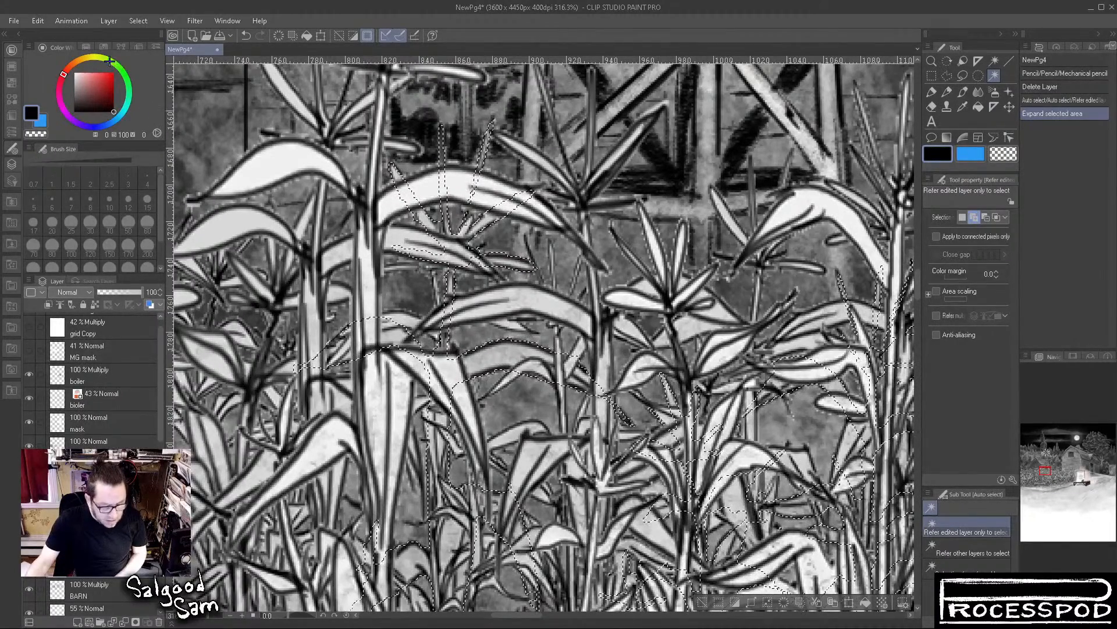
Apply a Level Correction to the expanded selection in the cornfield and clear the selection
left_click(39, 22)
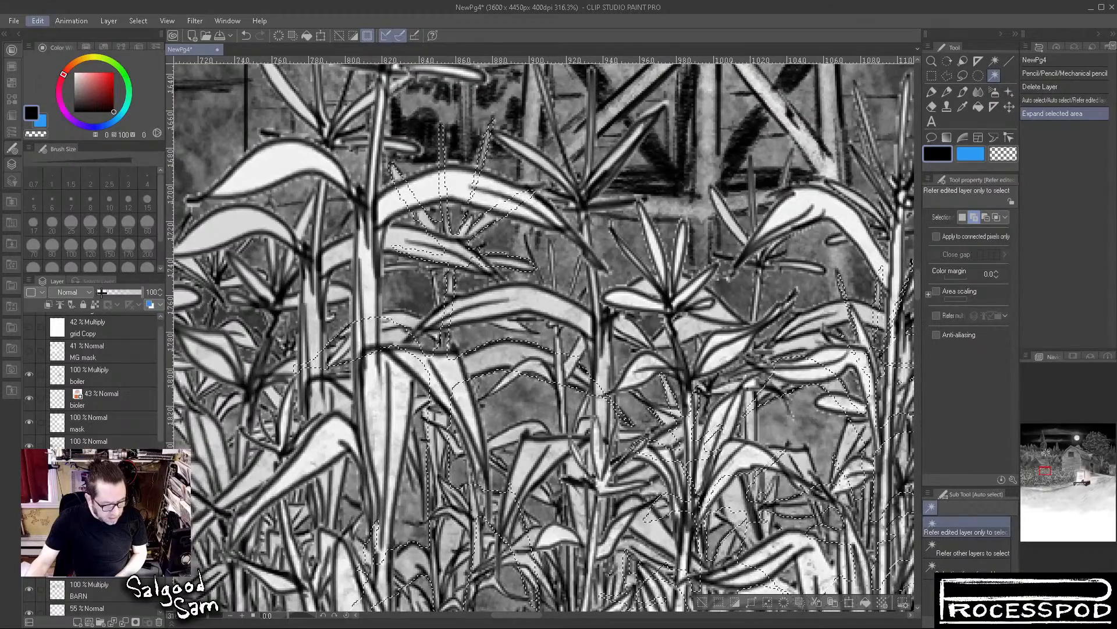
left_click(261, 344)
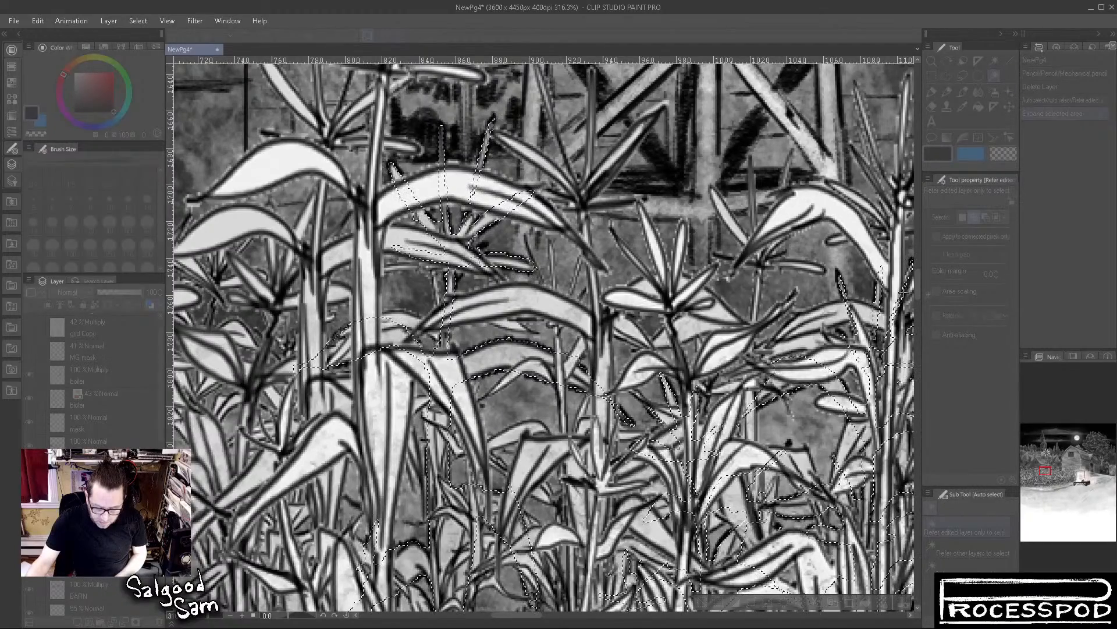
left_click_drag(521, 319, 482, 333)
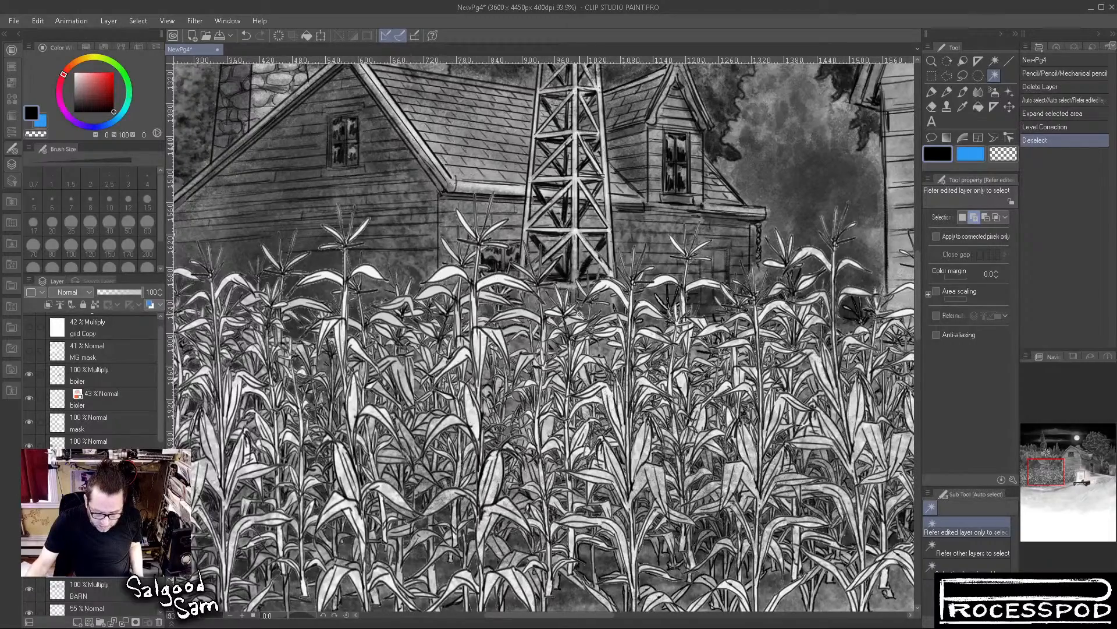
Make a new auto selection from the wall area above the corn tops and expand the selected area
left_click(580, 314)
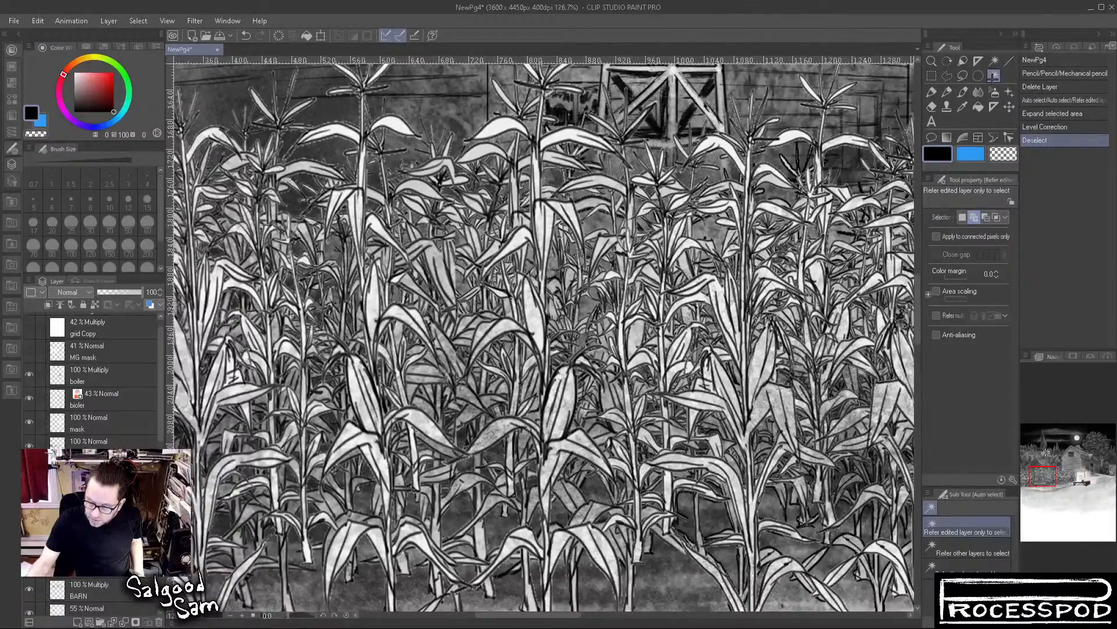
left_click(768, 83)
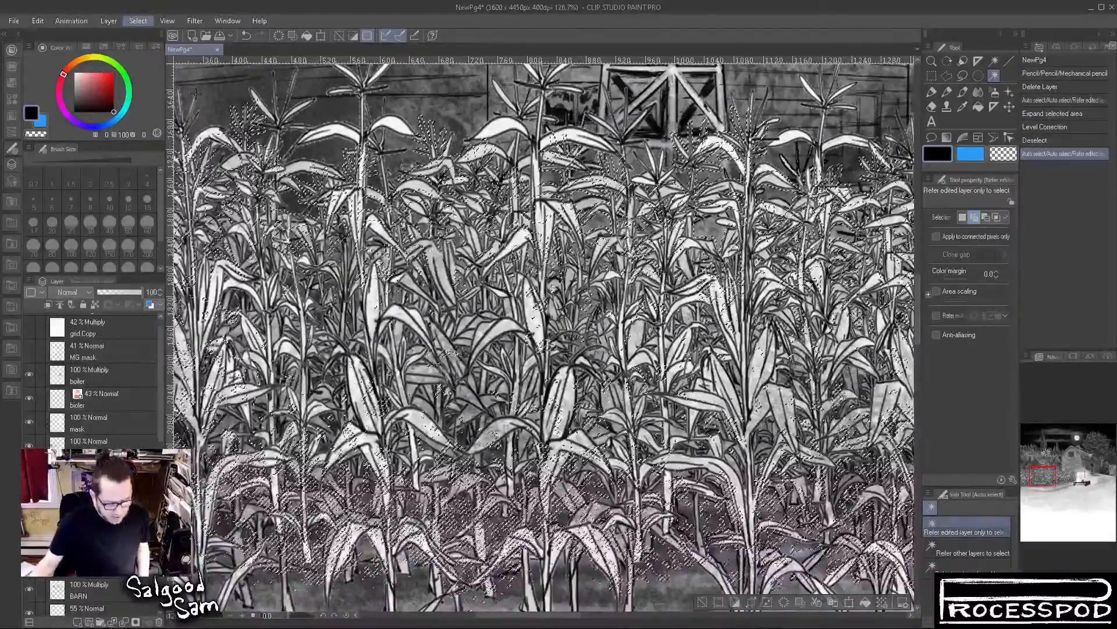
left_click(195, 93)
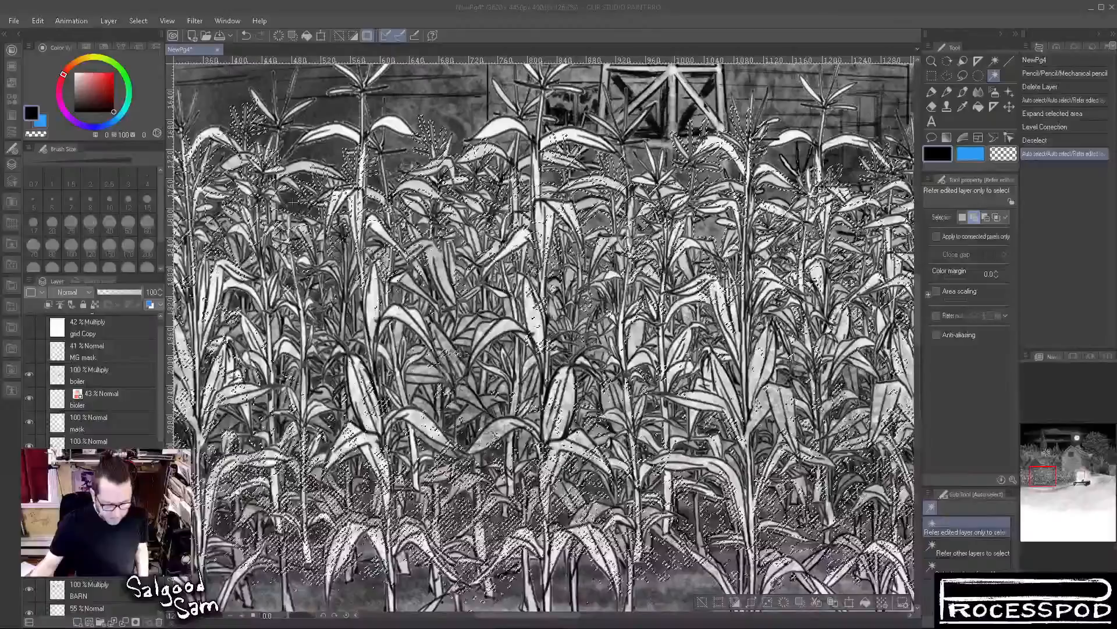
key("Return")
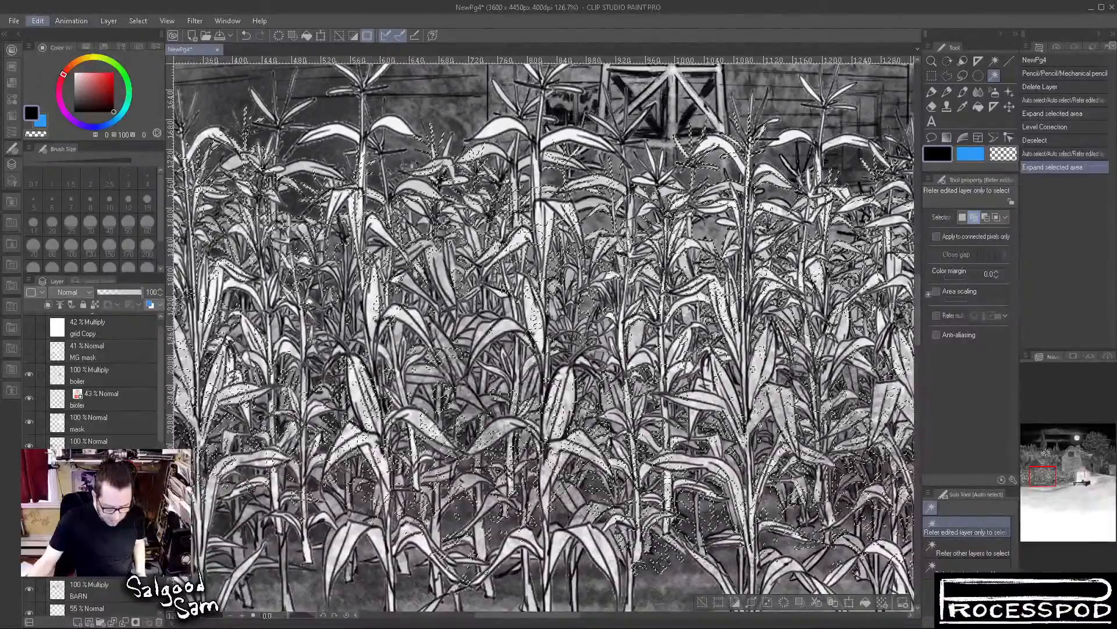
Apply a Level Correction to the newly expanded corn selection
left_click(319, 340)
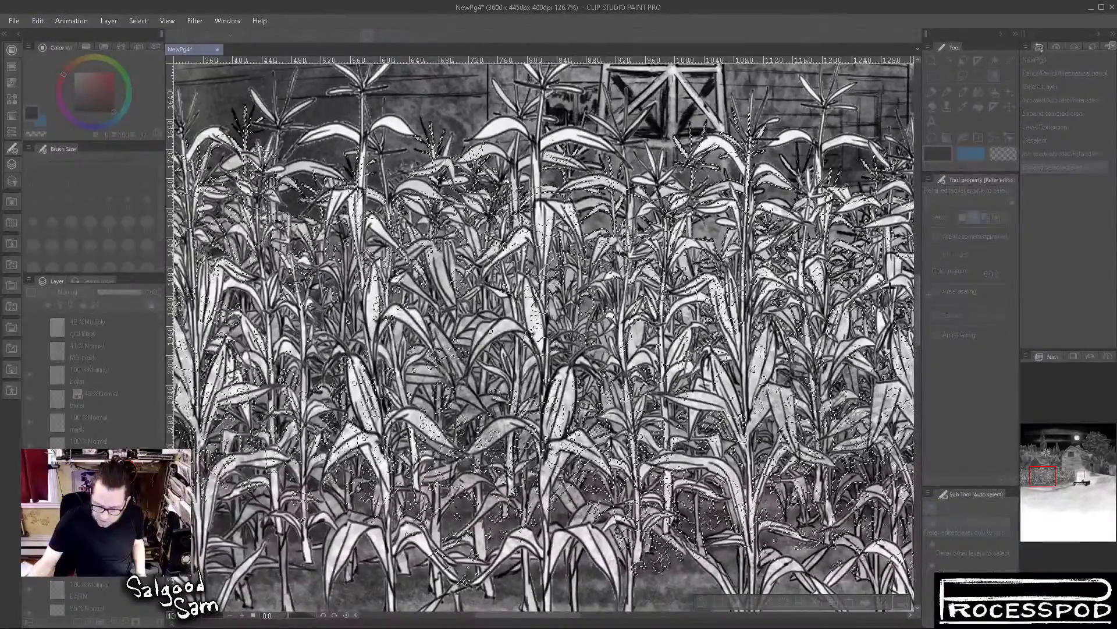
left_click(937, 203)
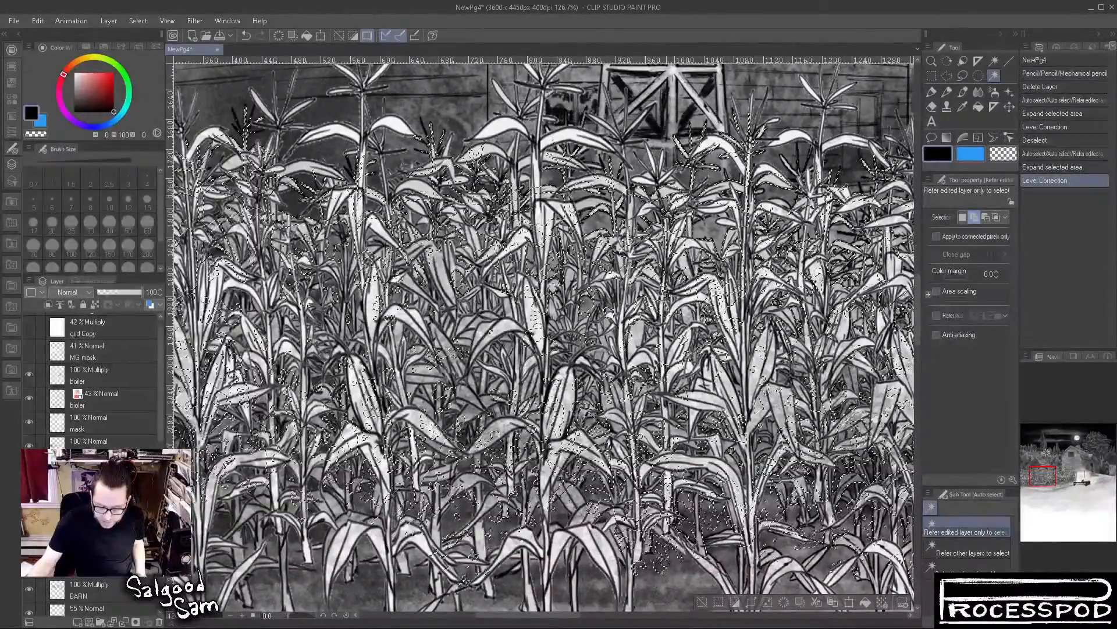
Clear the expanded corn selection, stepping back and forth through the history to compare the corn tones
left_click(933, 76)
left_click(828, 90)
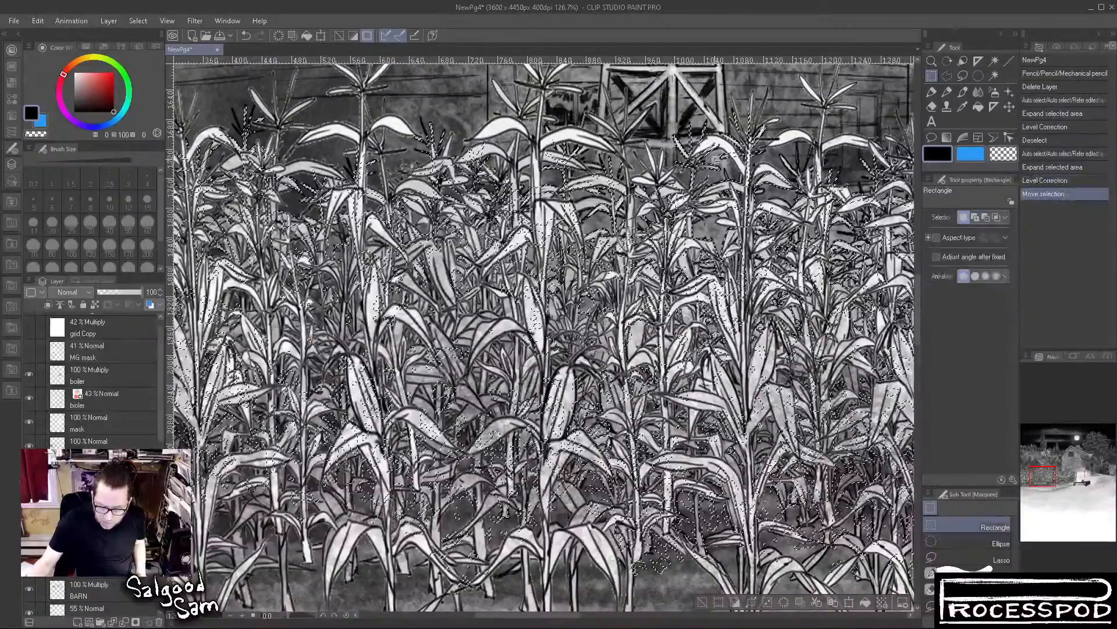
key("ctrl+d")
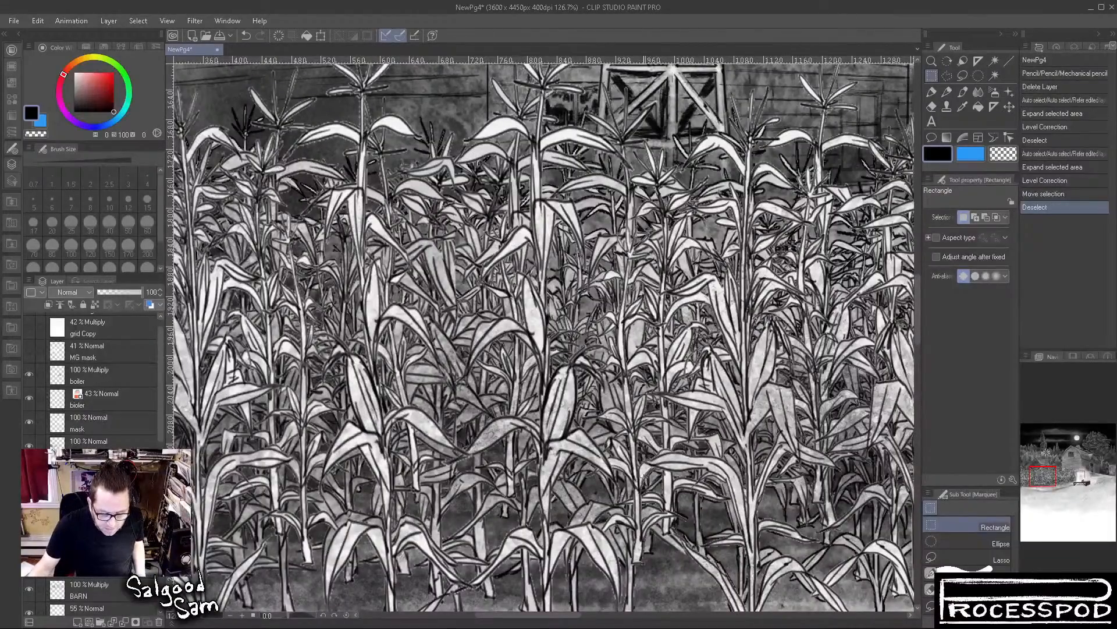
key("ctrl+z")
key("ctrl+z")
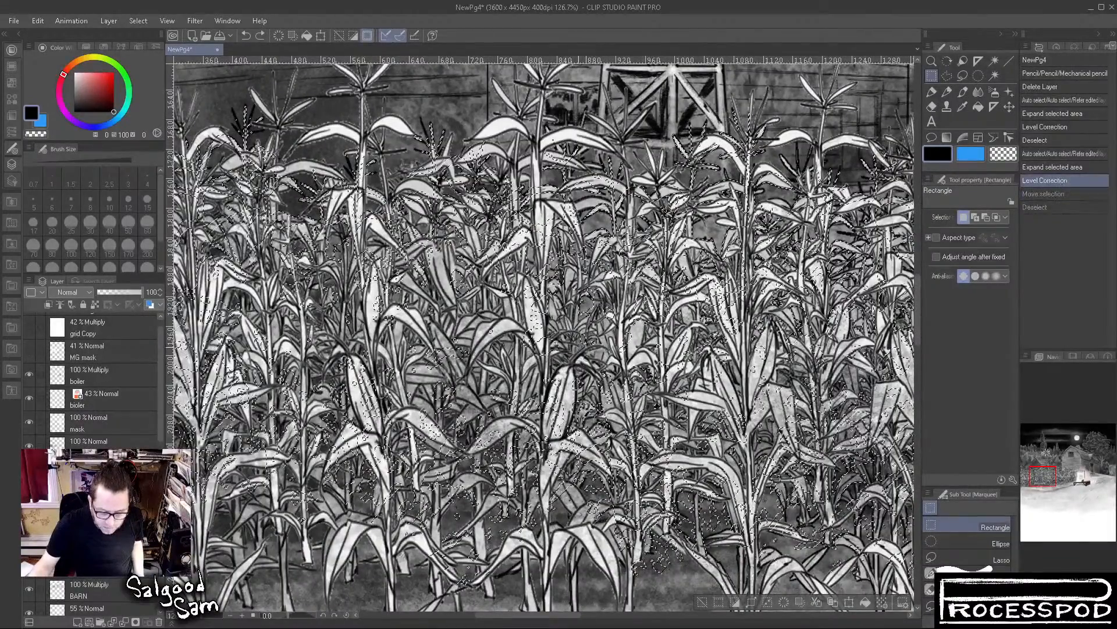
key("ctrl+y")
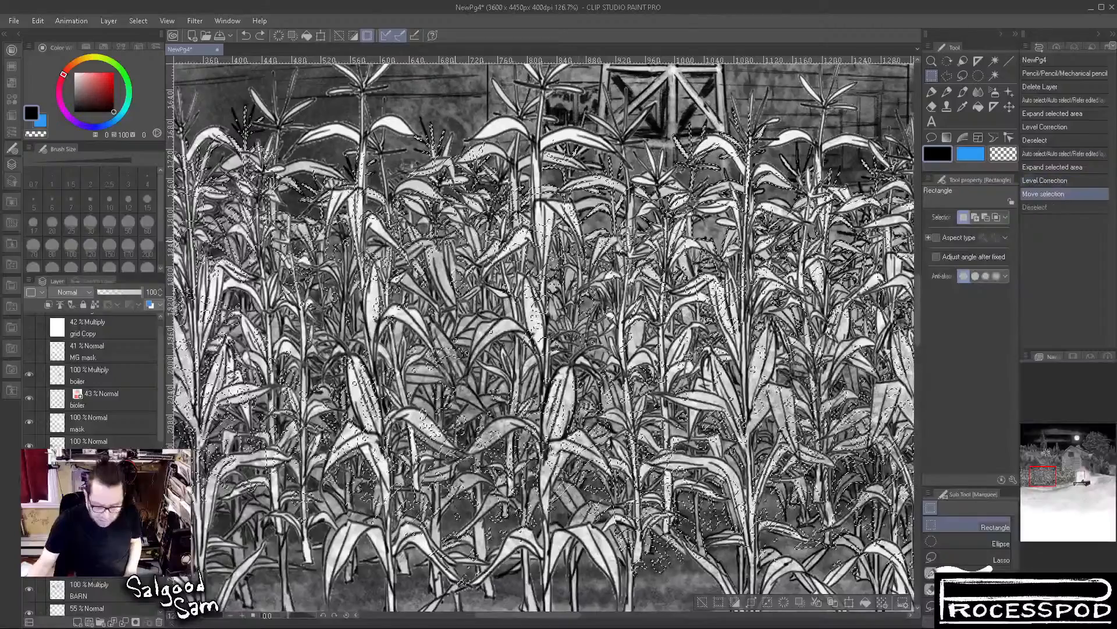
key("ctrl+y")
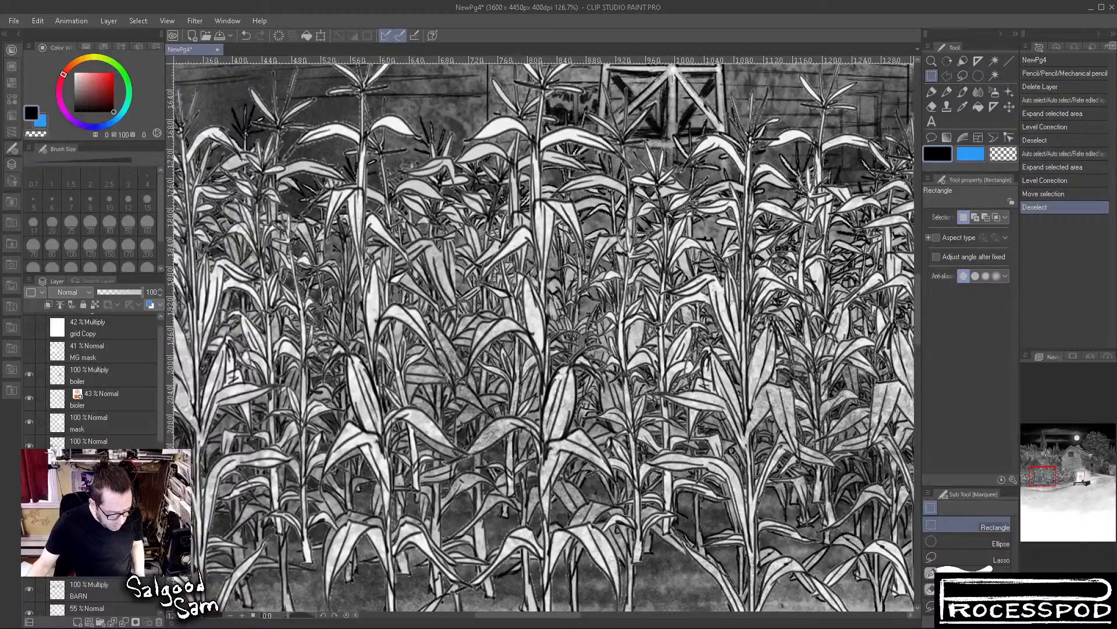
Hide the large front corn plants, examine the corn rows behind them against the whole page, and show them again
left_click(27, 446)
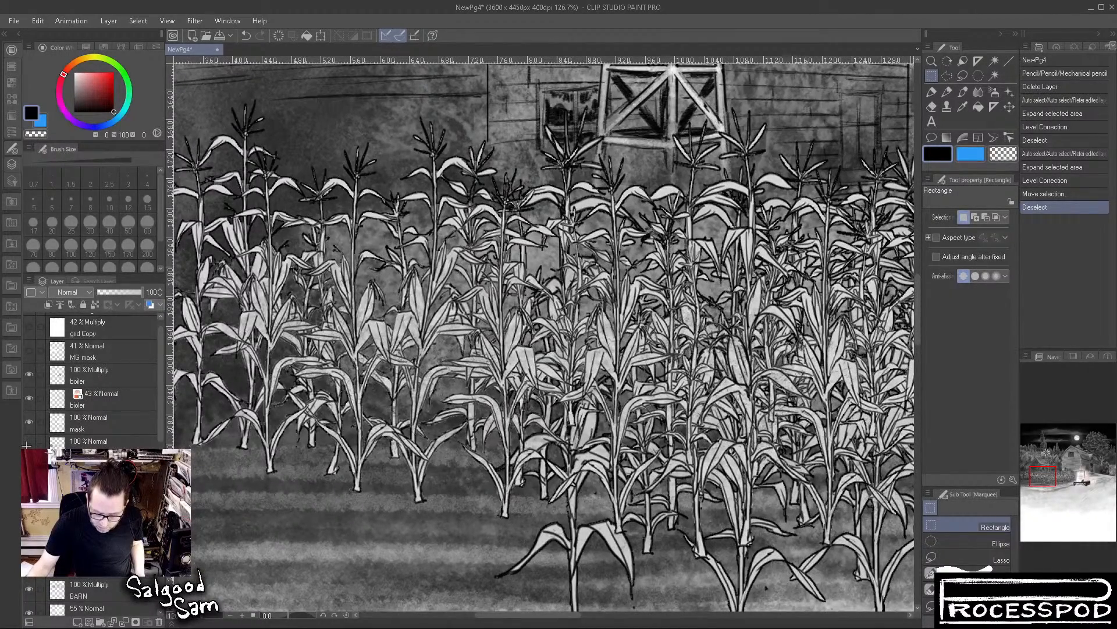
left_click_drag(201, 454, 179, 363)
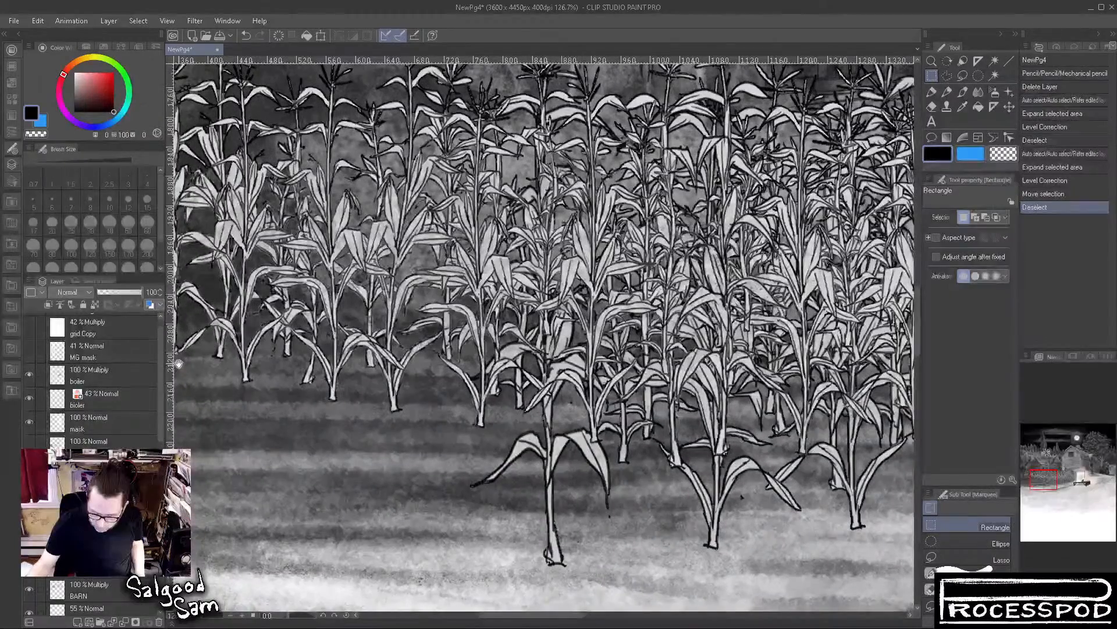
scroll(304, 473, "down", 8)
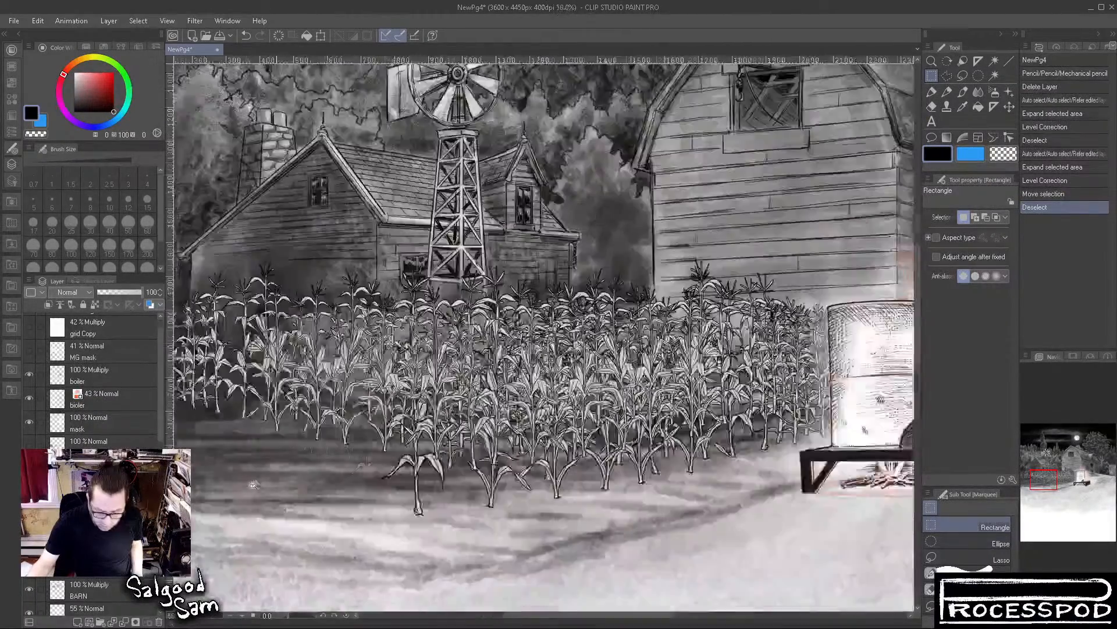
scroll(252, 485, "down", 1)
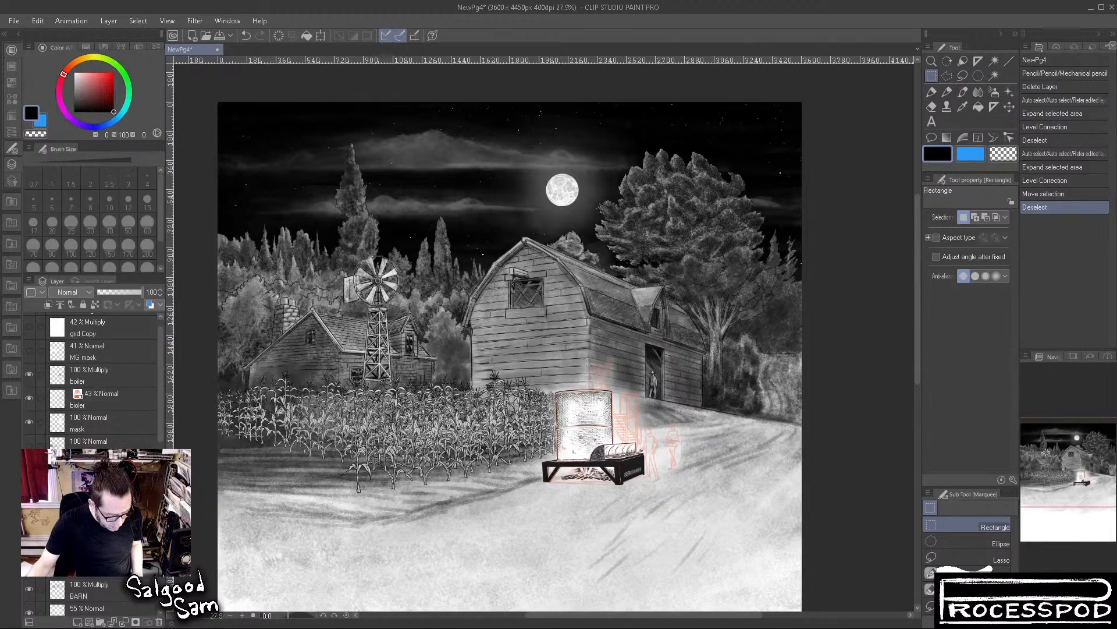
left_click(28, 446)
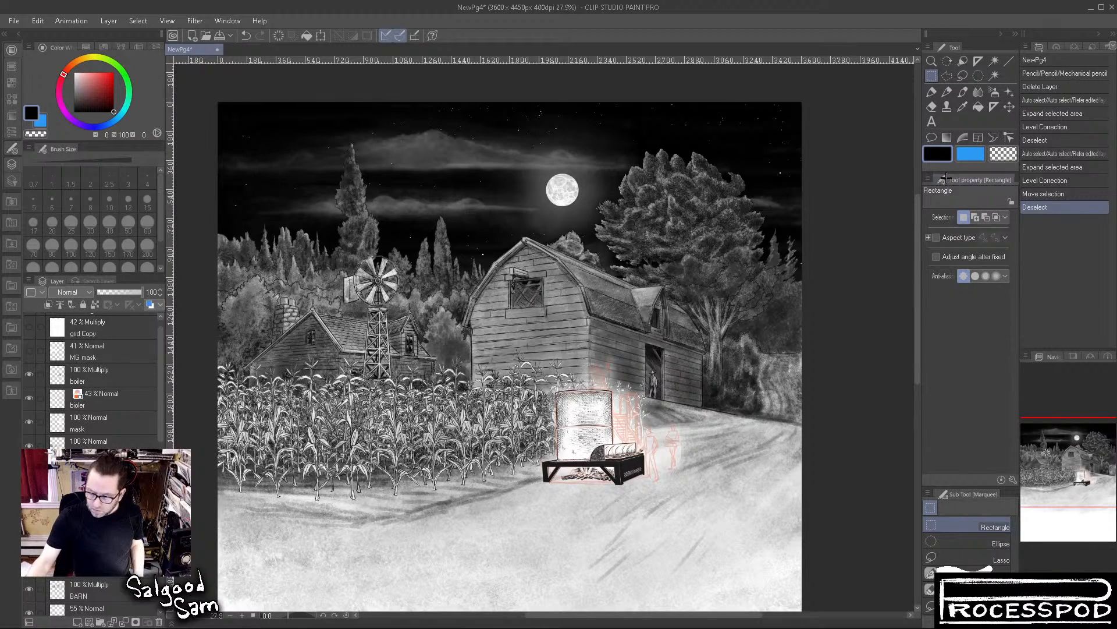
Auto select the area outside the corn from a point on the barn and expand the selected area
left_click(995, 76)
left_click(660, 336)
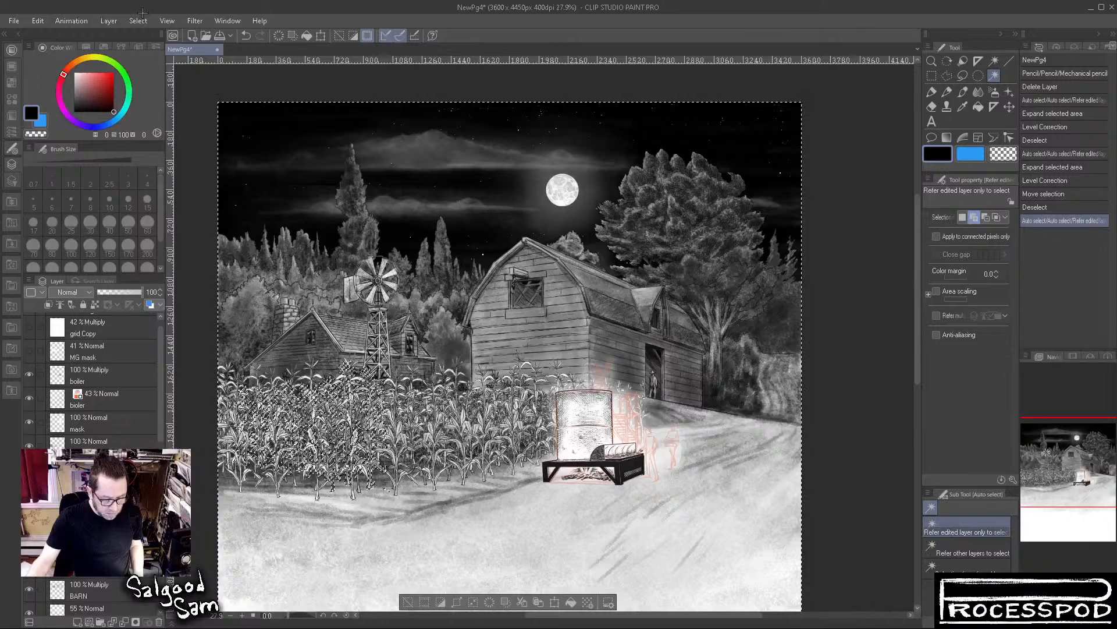
left_click(174, 99)
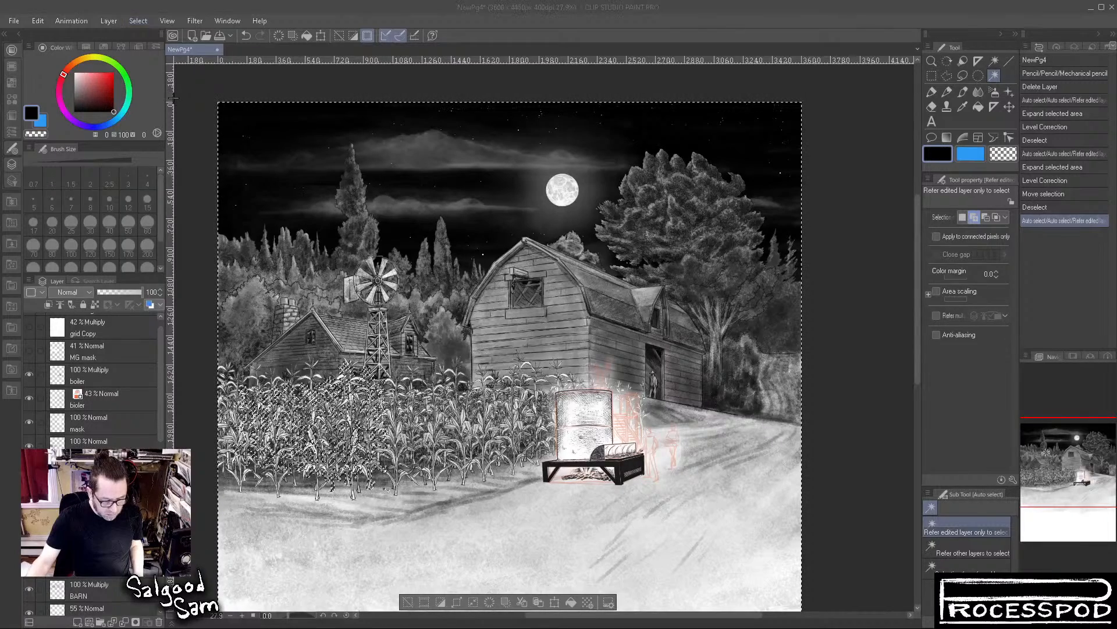
left_click(313, 212)
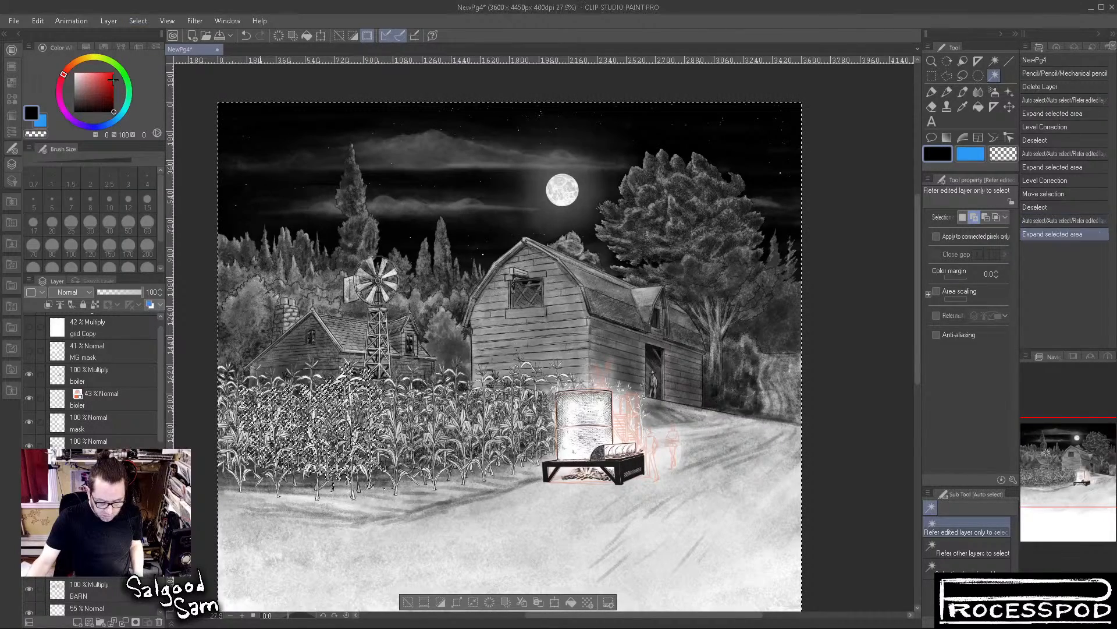
Apply a Level Correction to the expanded selection and clear the selection
left_click(37, 22)
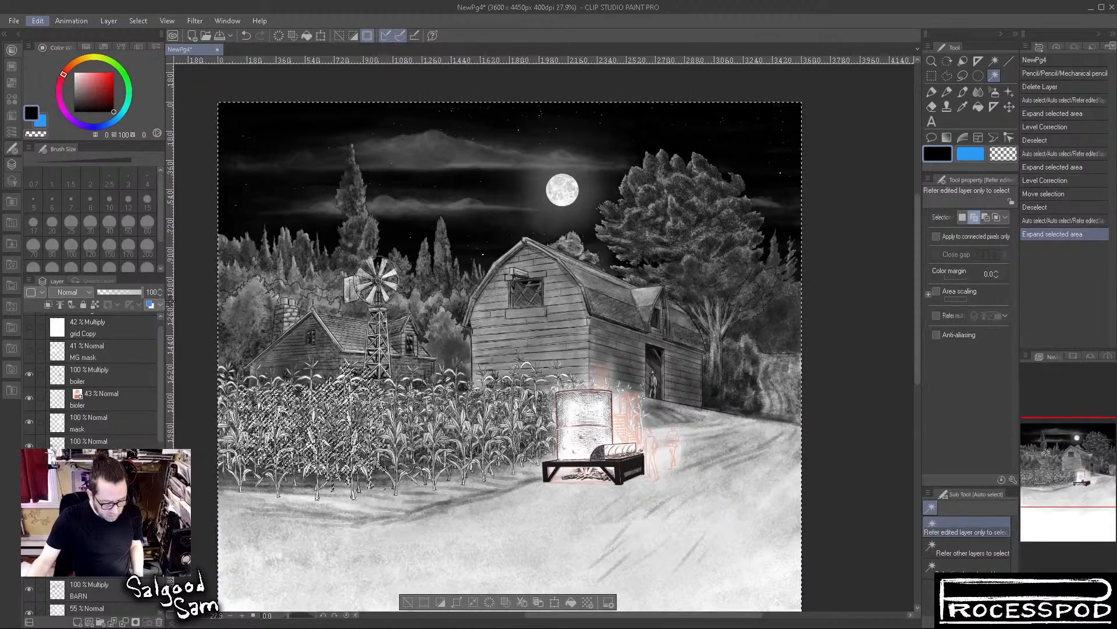
left_click(294, 343)
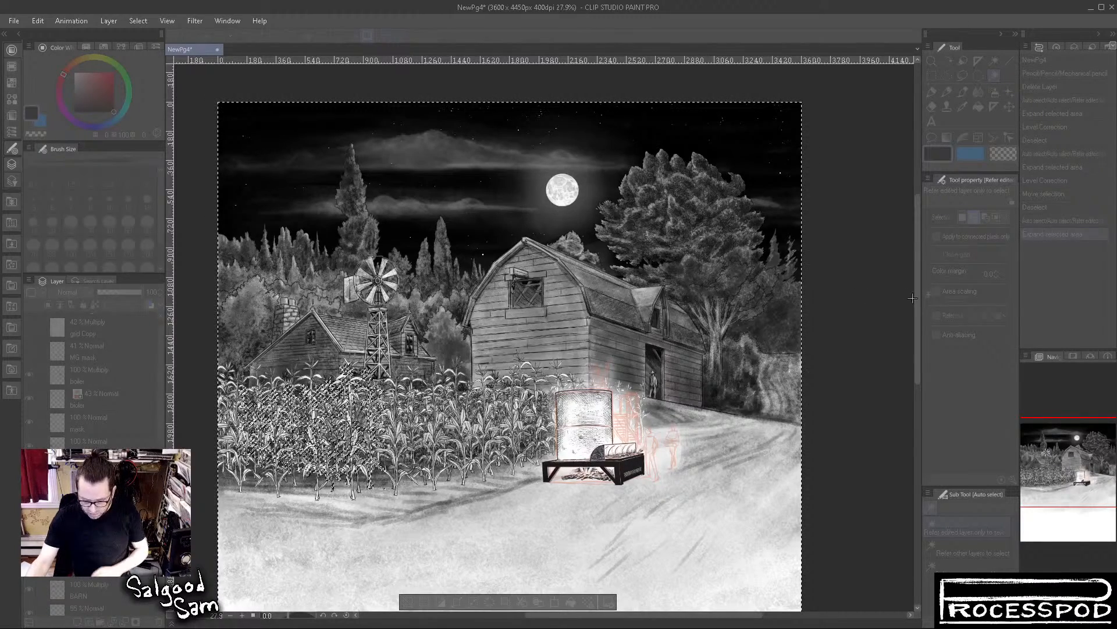
left_click(936, 202)
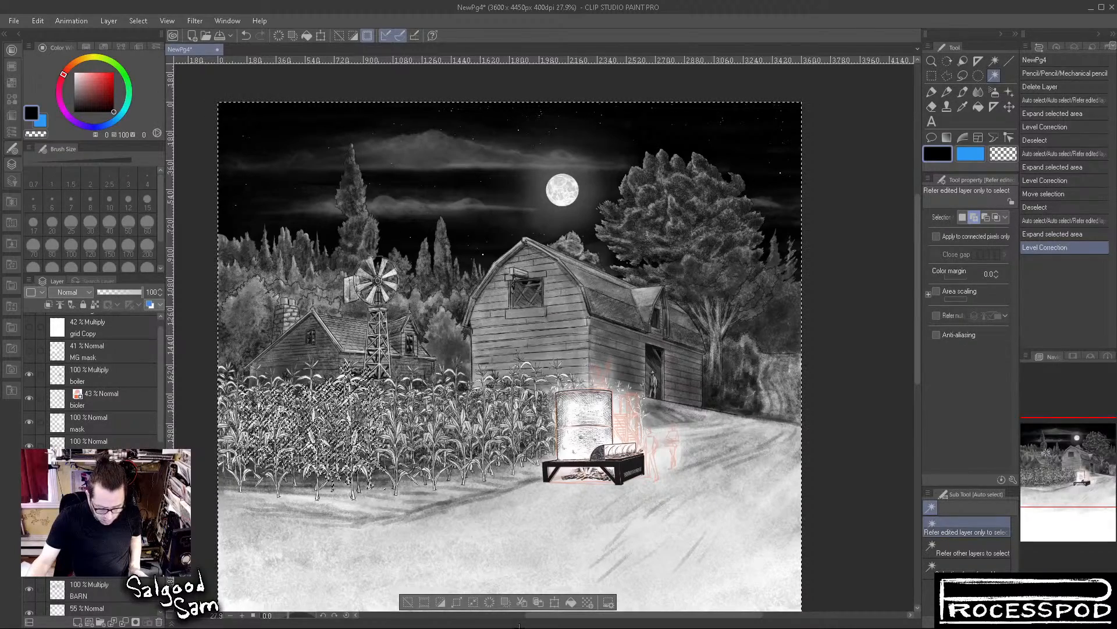
left_click(408, 600)
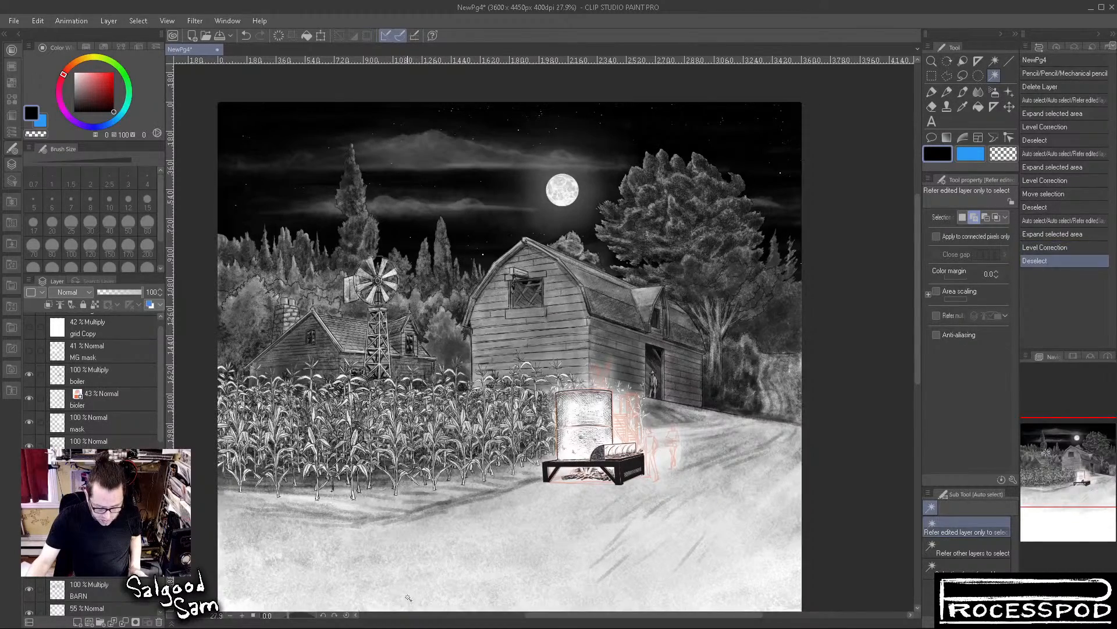
Toggle the visibility of the individual corn layers to examine which plants each one holds and how they overlap
left_click_drag(352, 418, 518, 412)
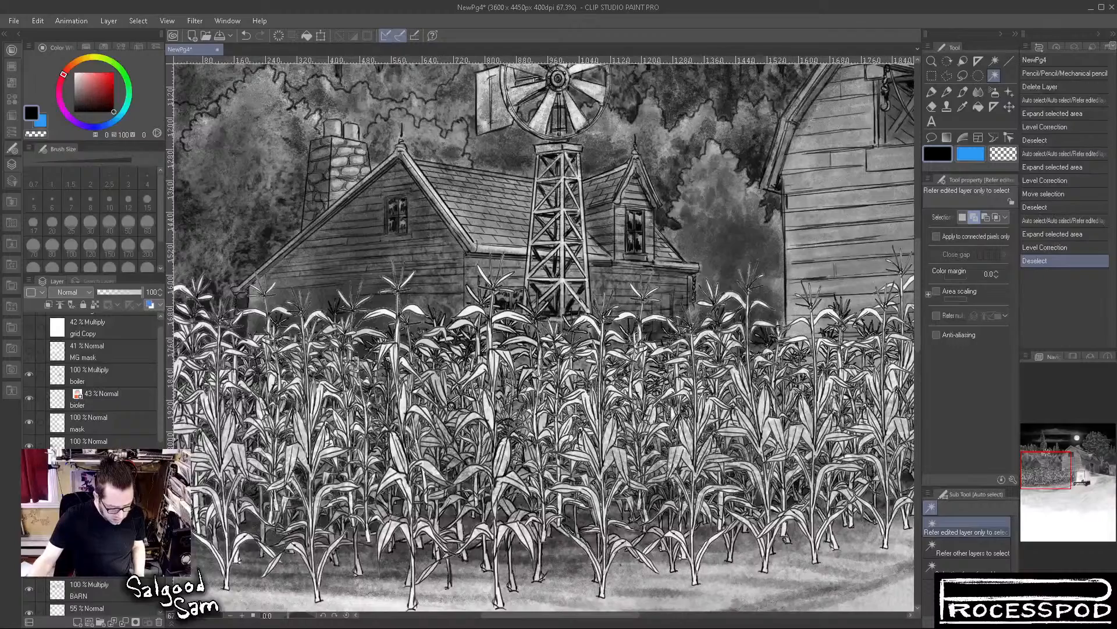
left_click(28, 445)
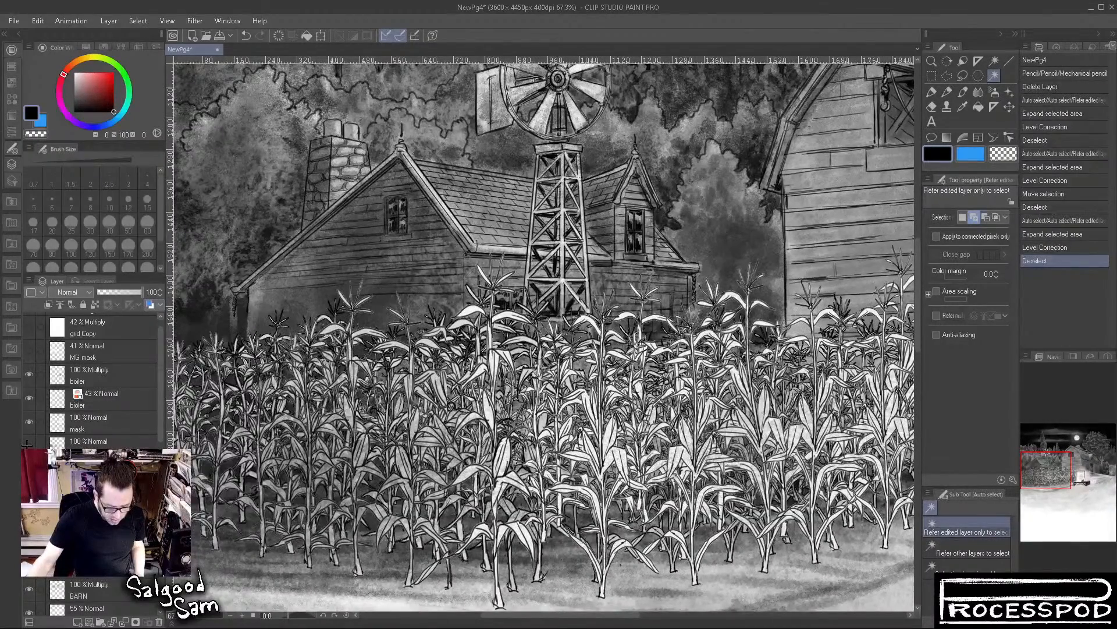
left_click(28, 444)
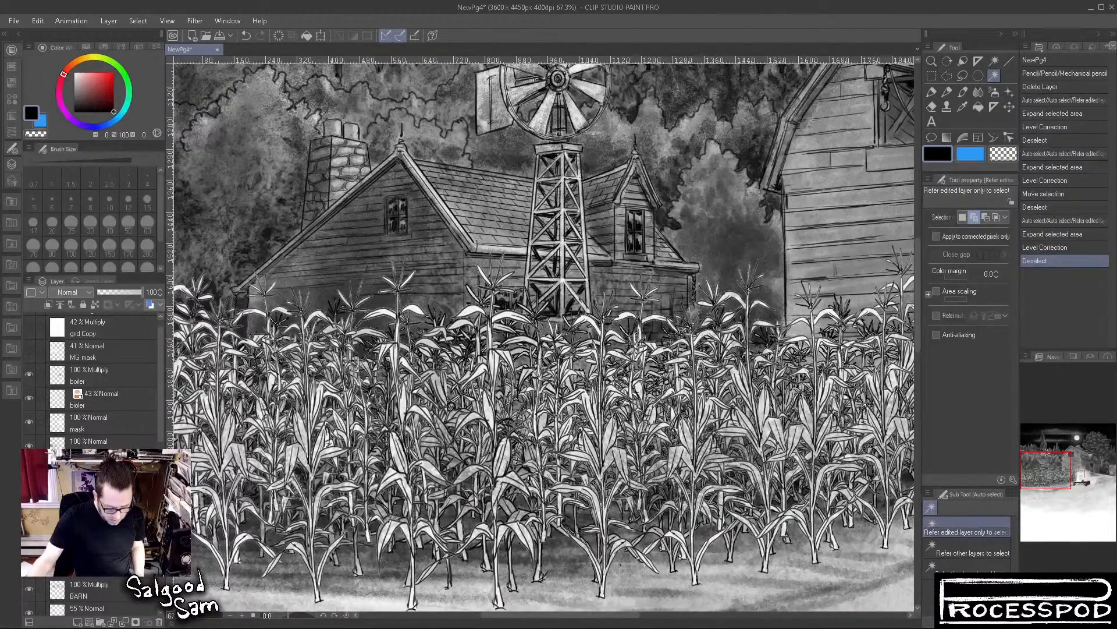
left_click(28, 445)
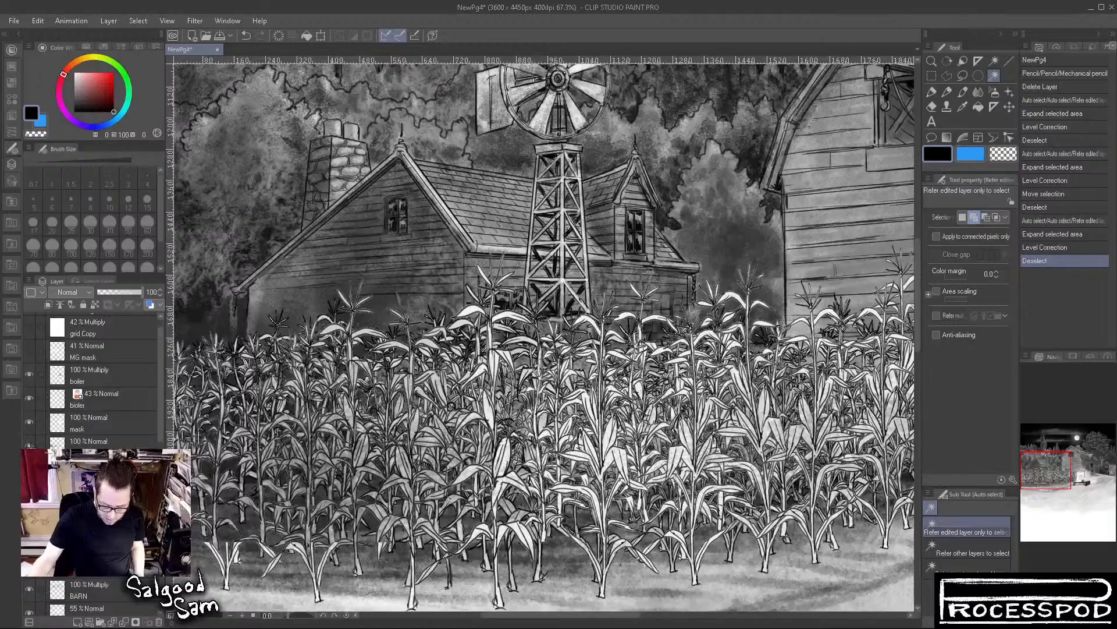
left_click(29, 445)
left_click(29, 444)
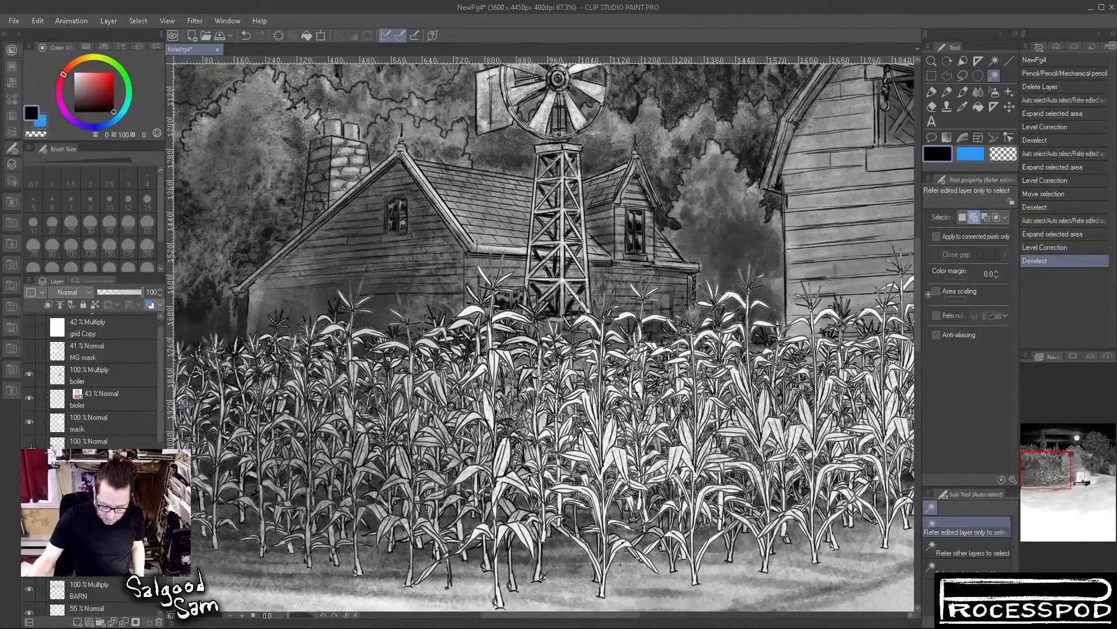
left_click(28, 445)
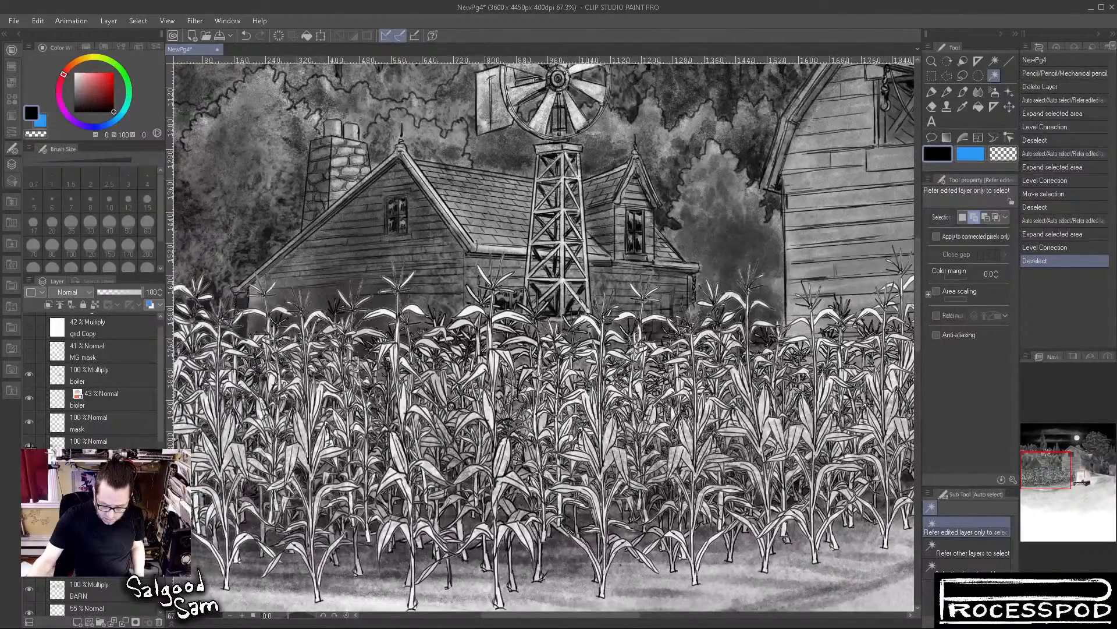
left_click(28, 445)
left_click(28, 445)
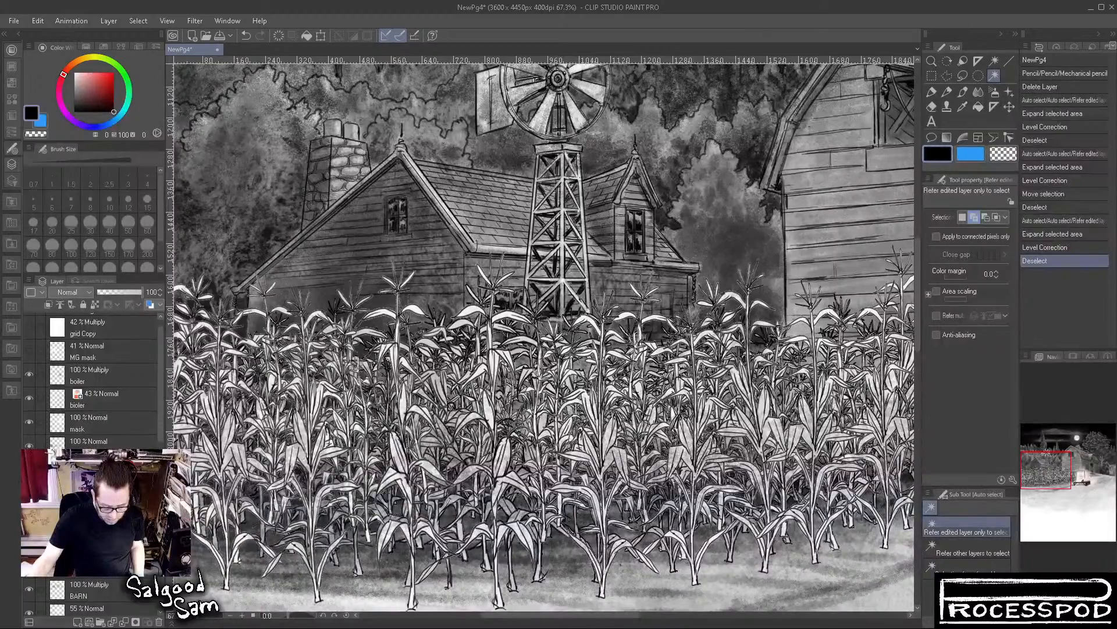
left_click(28, 444)
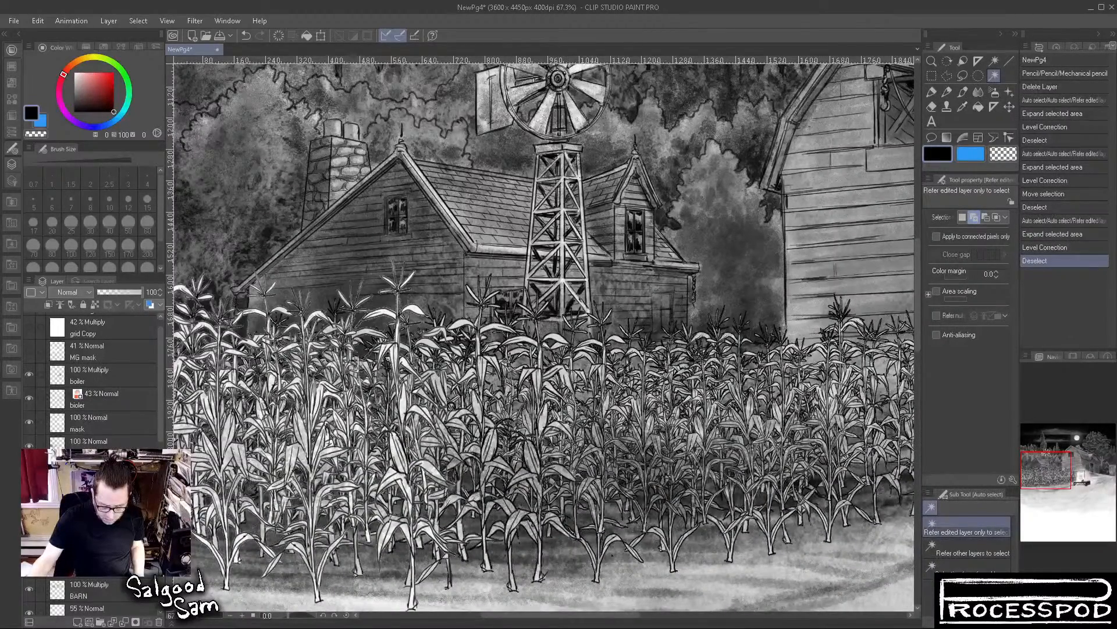
left_click(29, 445)
left_click(28, 445)
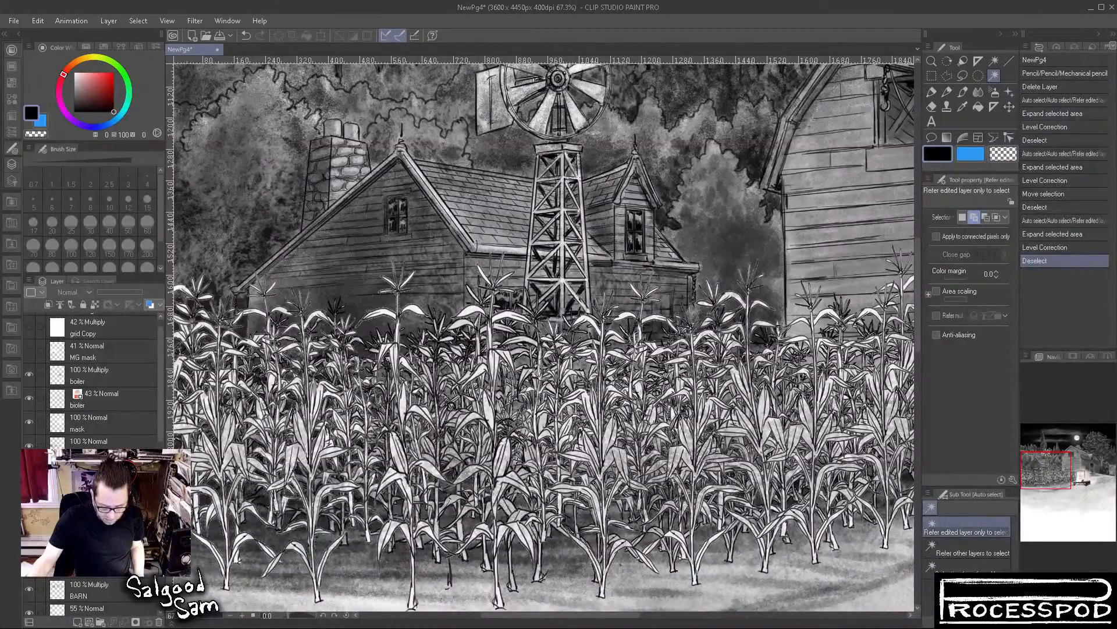
left_click(29, 444)
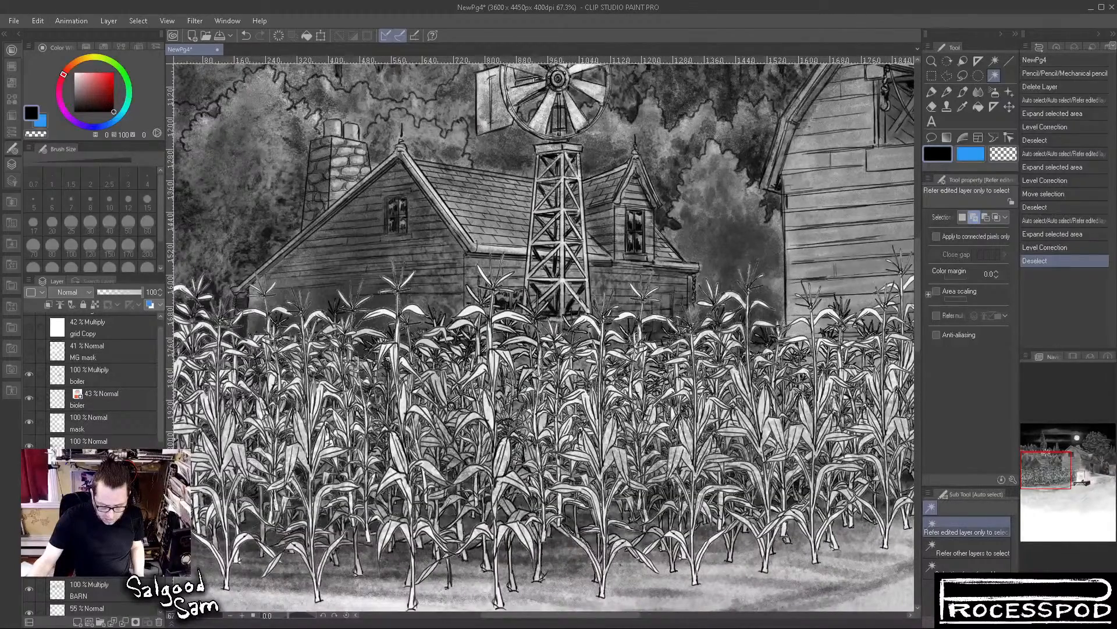
left_click(29, 444)
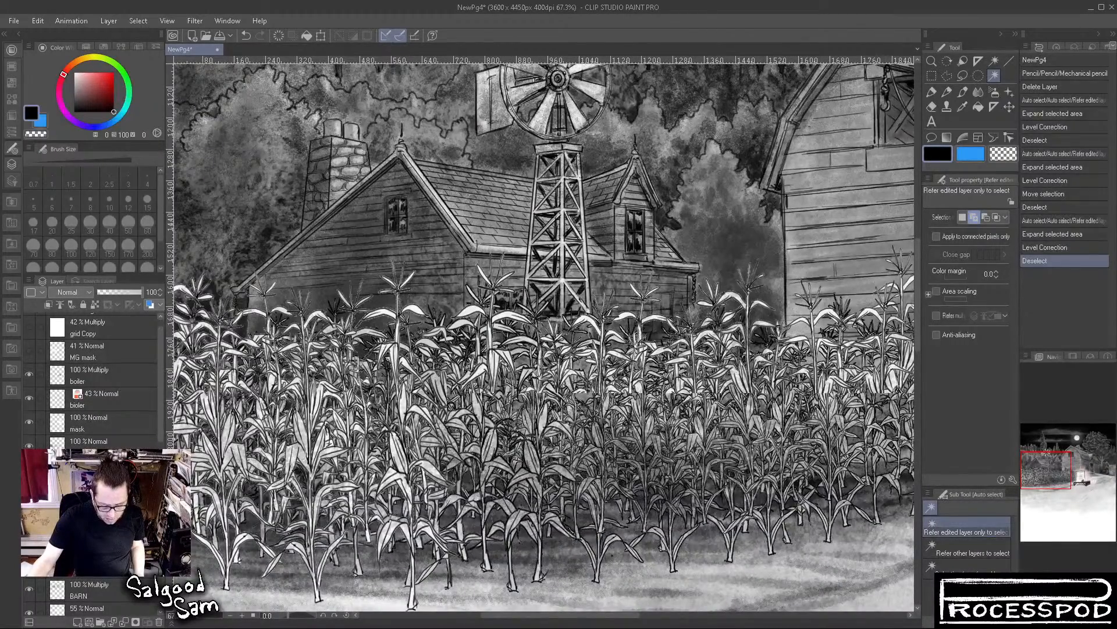
left_click(29, 445)
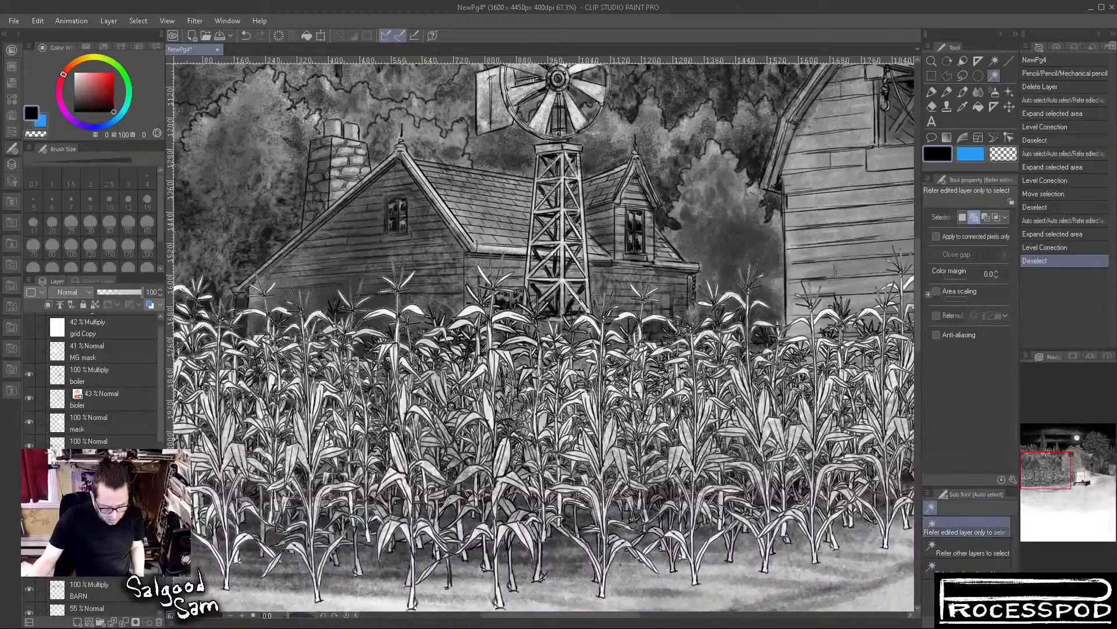
left_click(29, 493)
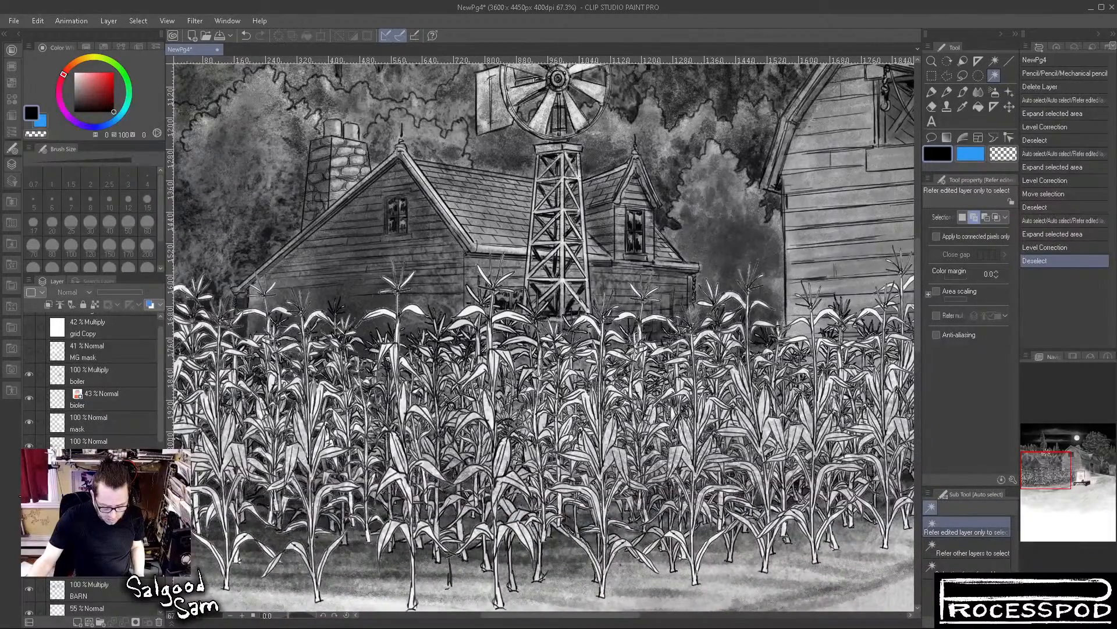
left_click(29, 493)
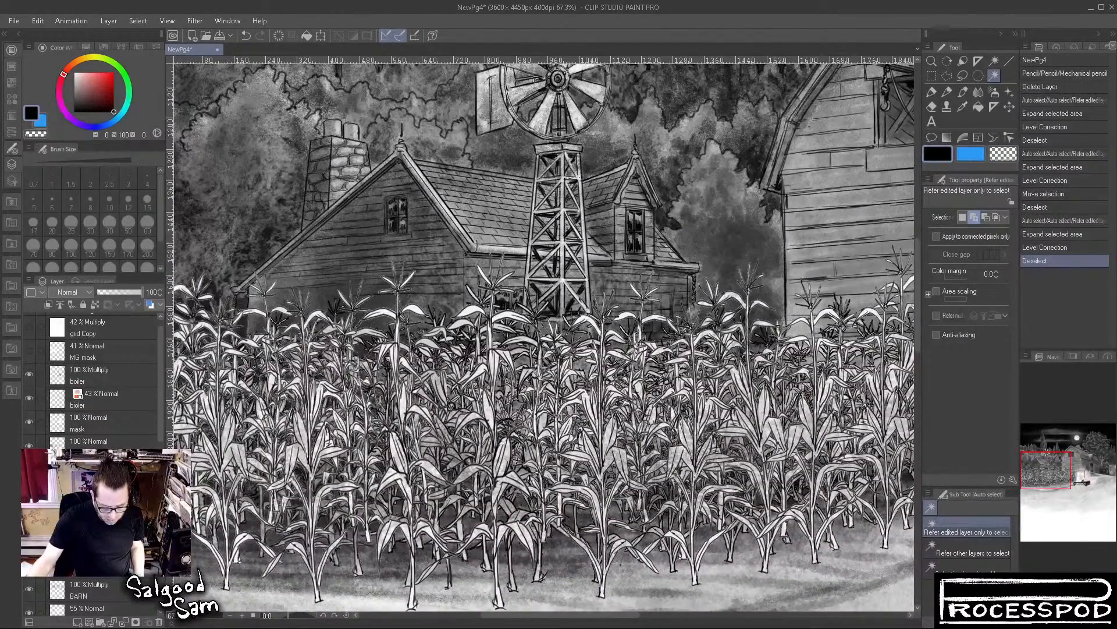
left_click(29, 493)
left_click(29, 493)
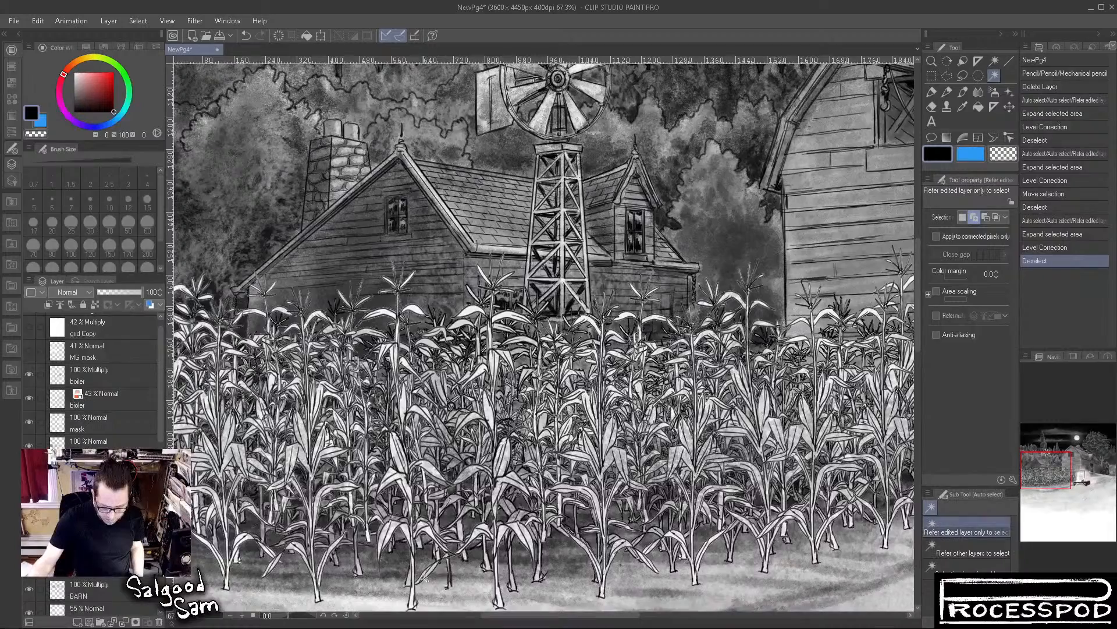
With the Mechanical pencil in light grey, fill in the thin dark corn stalk between the two large front plants down to the ground
scroll(454, 582, "up", 3)
left_click_drag(466, 586, 478, 531)
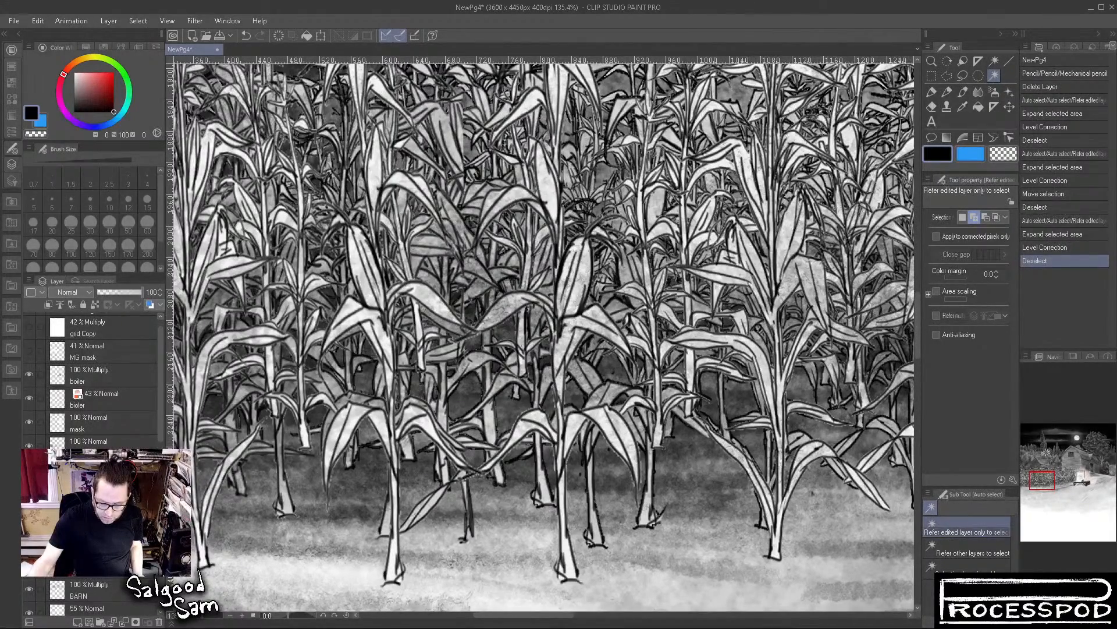
key("p")
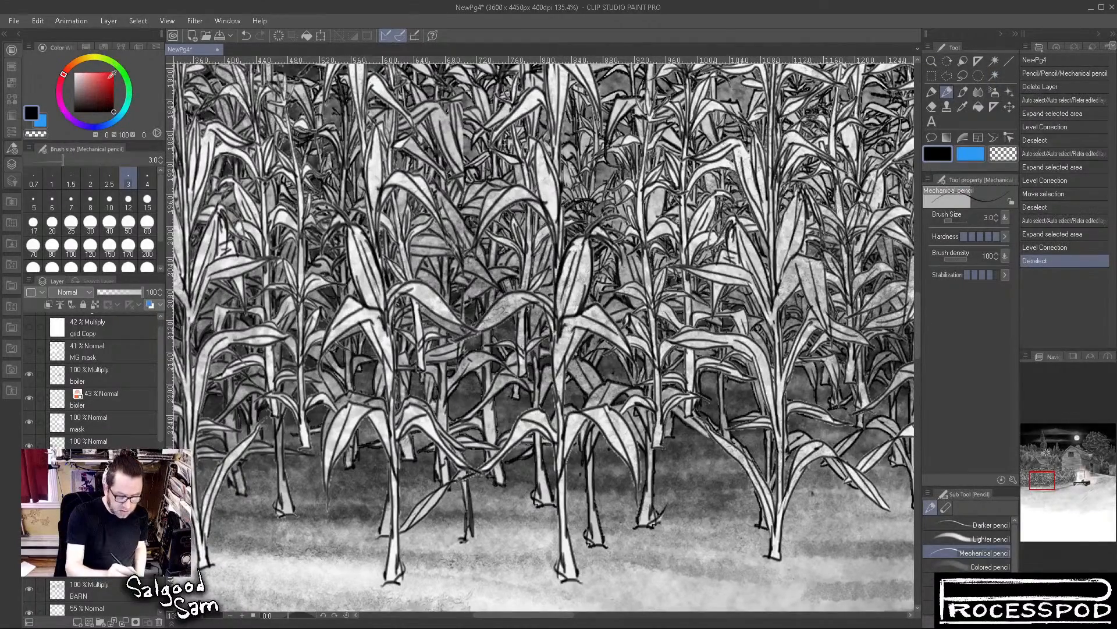
left_click(74, 72)
left_click_drag(458, 405, 464, 459)
left_click_drag(461, 415, 462, 457)
mouse_move(462, 413)
left_mouse_down()
mouse_move(464, 462)
mouse_move(460, 408)
left_mouse_up()
left_click_drag(466, 489, 469, 507)
left_click_drag(467, 489, 471, 534)
left_click(437, 499, "alt")
left_click_drag(459, 407, 460, 437)
left_click_drag(459, 414, 462, 455)
left_click_drag(465, 480, 471, 539)
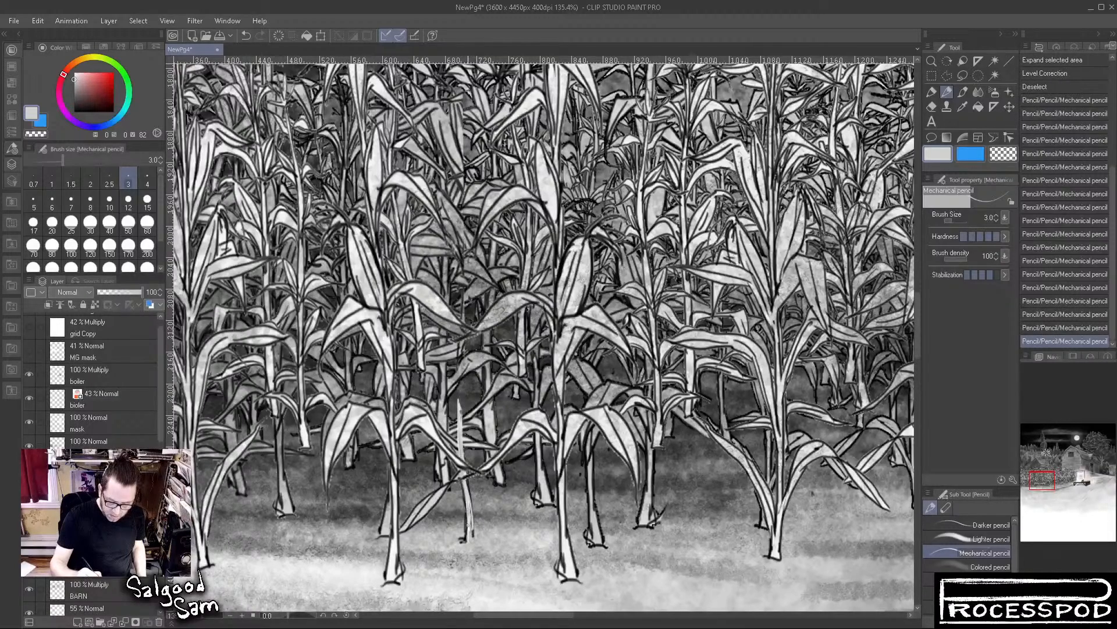
Outline the thin stalk between the two large front plants in near-black pencil and add short ground strokes at its foot
left_click(444, 369, "alt")
mouse_move(460, 402)
left_mouse_down()
mouse_move(476, 533)
mouse_move(490, 538)
mouse_move(475, 537)
left_mouse_up()
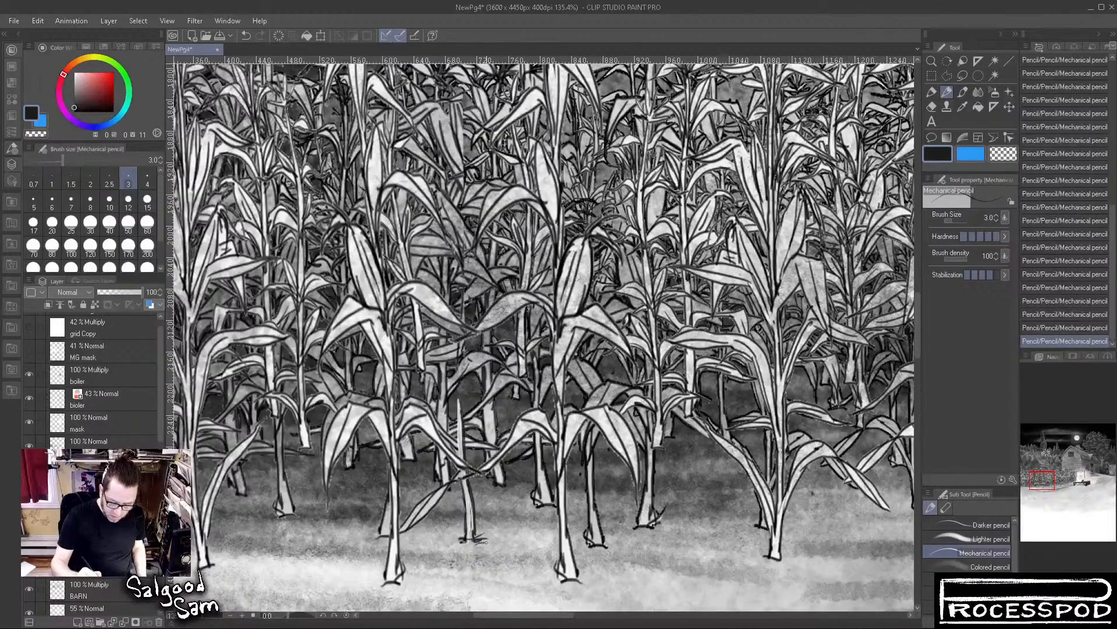
left_click_drag(457, 425, 458, 446)
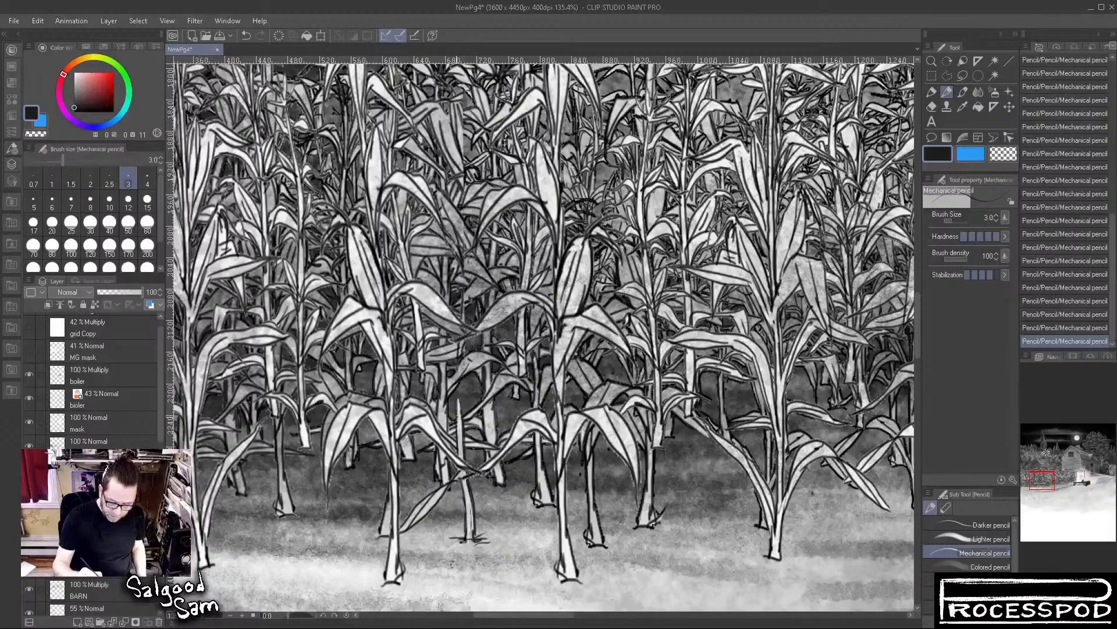
left_click_drag(458, 406, 464, 433)
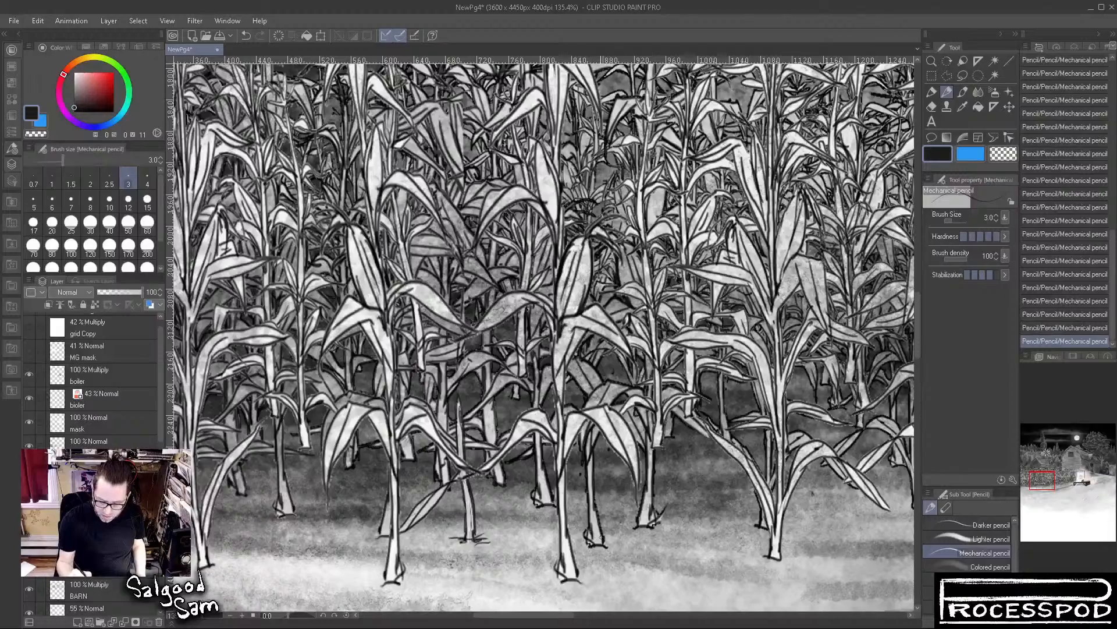
Sample a light corn tone and sketch pencil strokes extending the stalk behind the second large front plant down to the foreground
left_click_drag(693, 525, 671, 533)
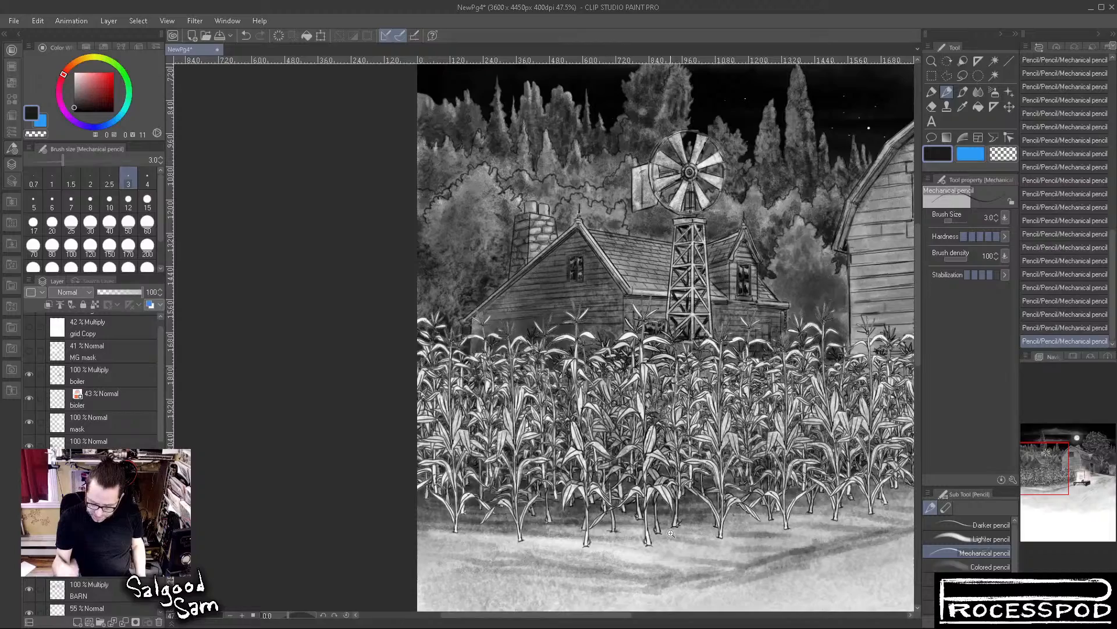
left_click_drag(700, 508, 719, 504)
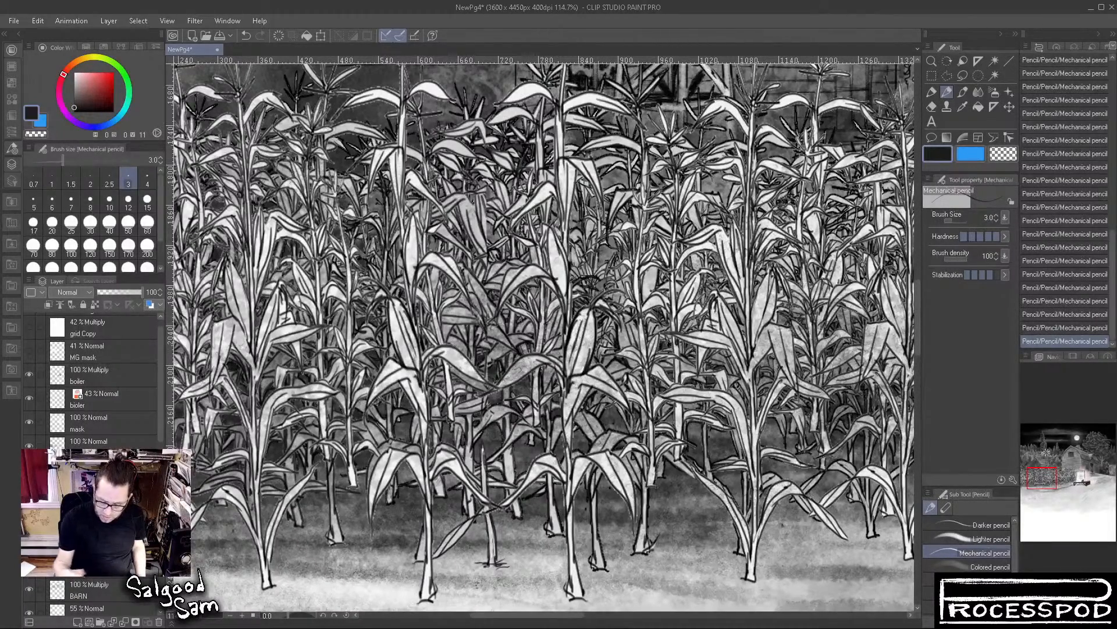
scroll(660, 479, "up", 5)
left_click(659, 472, "alt")
mouse_move(659, 472)
left_mouse_down()
mouse_move(643, 298)
mouse_move(625, 269)
mouse_move(626, 387)
left_mouse_up()
left_click_drag(631, 271, 647, 472)
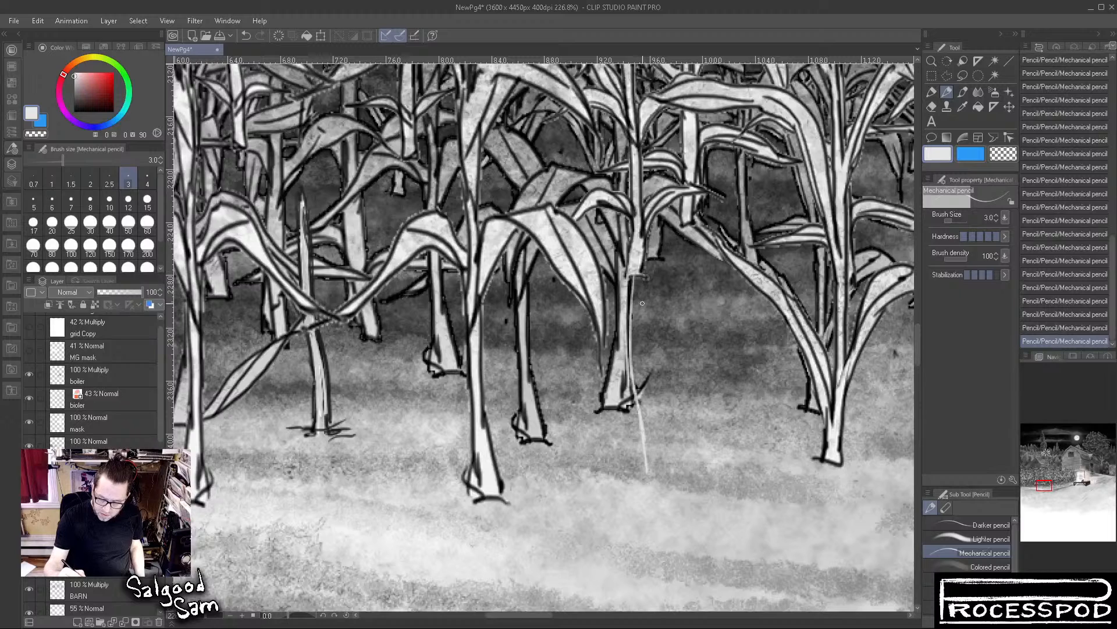
left_click_drag(638, 278, 658, 486)
Fill in the extended stalk down to the foreground in light grey with the Smooth brush at size 8
left_click(963, 91)
left_click_drag(636, 272, 642, 408)
left_click_drag(637, 350, 655, 455)
left_click_drag(637, 303, 652, 487)
left_click_drag(639, 387, 660, 513)
left_click_drag(642, 411, 649, 482)
left_click_drag(645, 431, 651, 483)
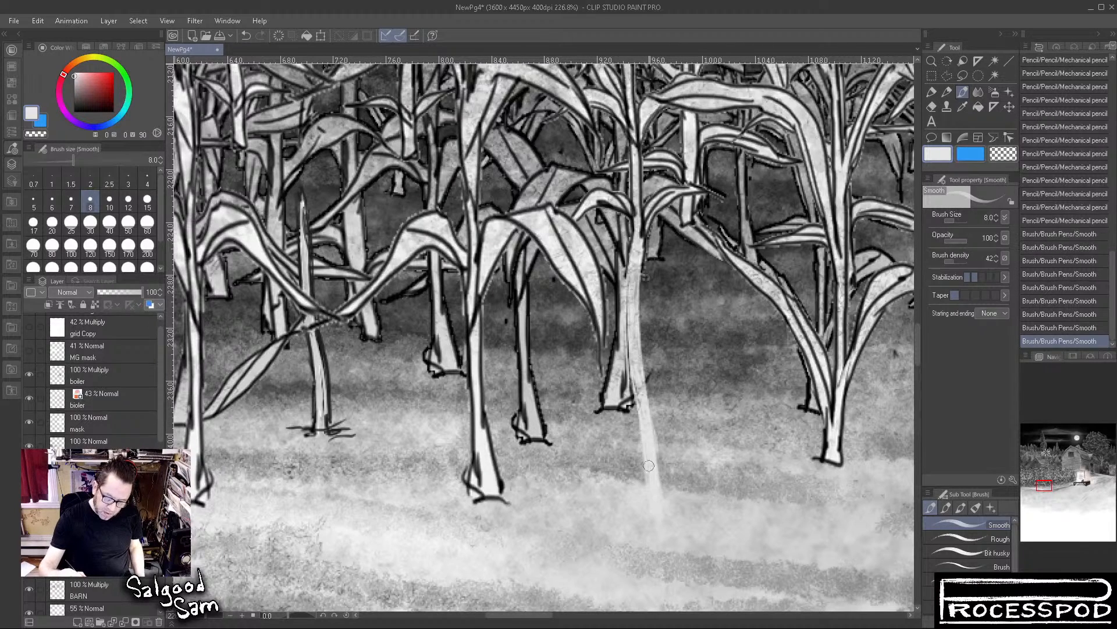
left_click_drag(646, 413, 664, 505)
left_click_drag(638, 252, 640, 389)
left_click_drag(634, 323, 648, 473)
left_click_drag(640, 228, 638, 352)
Outline the left edge of the extended stalk with the Mechanical pencil in a sampled near-black
left_click(946, 91)
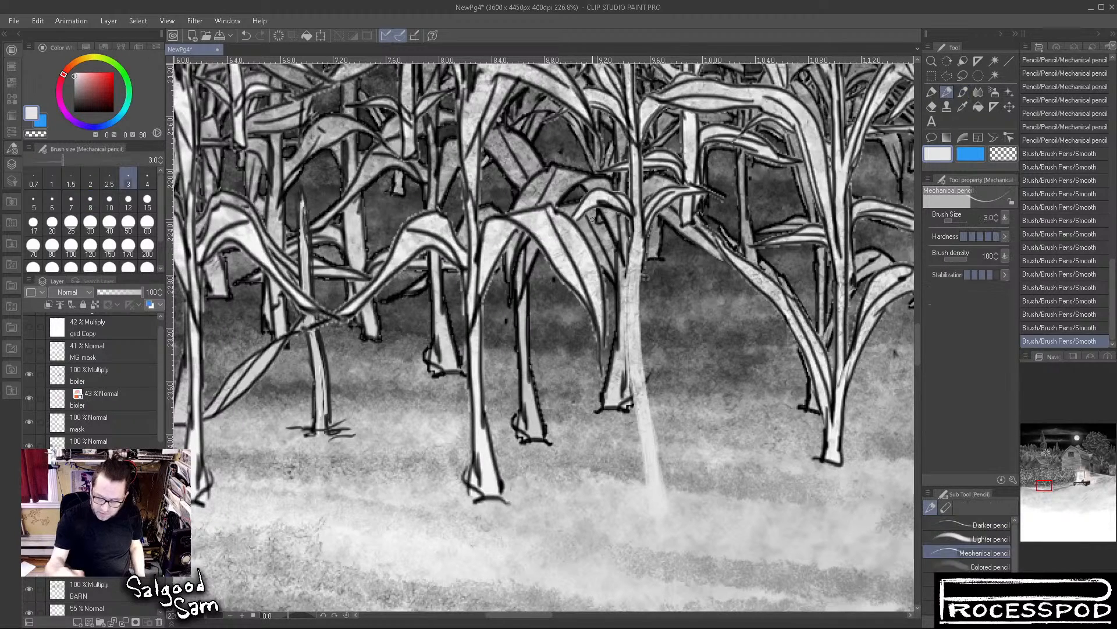
left_click(402, 294, "alt")
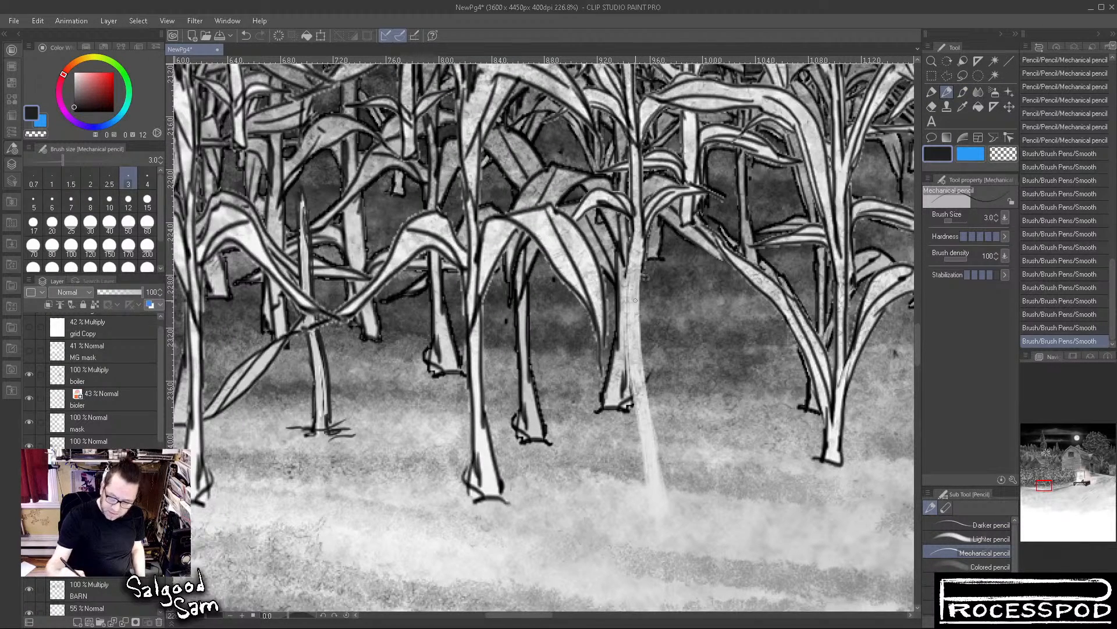
mouse_move(633, 239)
left_mouse_down()
mouse_move(627, 314)
mouse_move(630, 217)
mouse_move(624, 353)
left_mouse_up()
left_click_drag(628, 300, 621, 396)
left_click_drag(630, 349, 637, 434)
left_click_drag(632, 378, 645, 489)
left_click_drag(643, 451, 651, 524)
left_click_drag(643, 484, 652, 541)
Outline the right edge of the extended stalk and draw a ground line across its foot
left_click_drag(643, 227, 640, 313)
left_click_drag(641, 258, 645, 360)
left_click_drag(639, 285, 653, 418)
left_click_drag(645, 365, 660, 461)
left_click_drag(650, 384, 673, 533)
mouse_move(665, 475)
left_mouse_down()
mouse_move(675, 537)
mouse_move(663, 538)
mouse_move(695, 536)
left_mouse_up()
left_click_drag(617, 529, 712, 541)
Touch up the inside of the extended stalk with sampled light greys and refine its foot in black
left_click(648, 382, "alt")
left_click_drag(632, 309, 635, 392)
left_click_drag(637, 257, 629, 203)
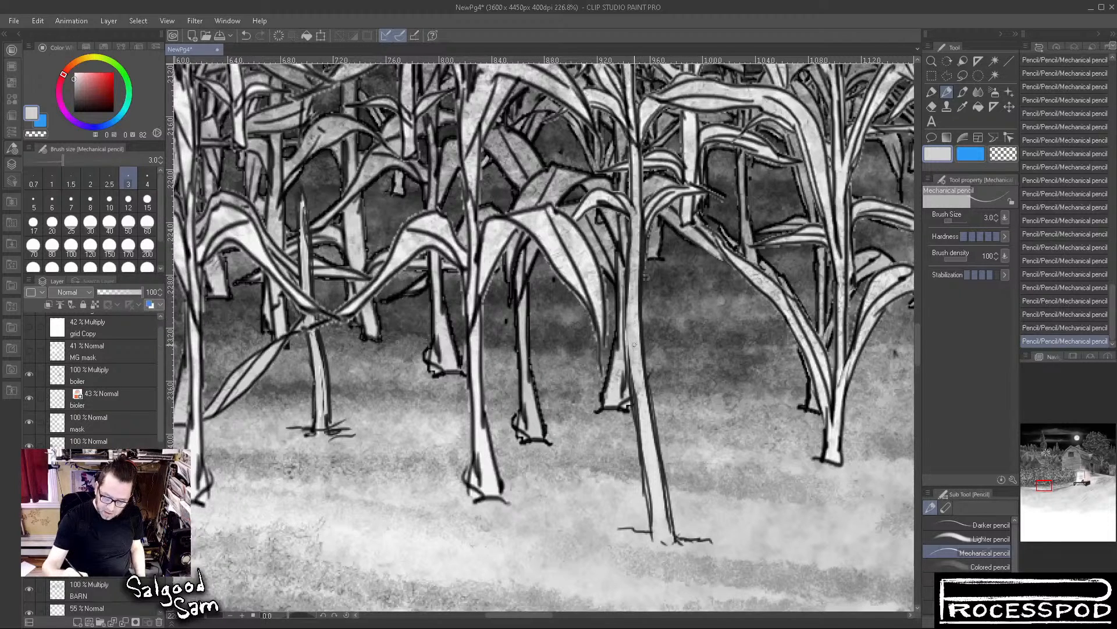
left_click_drag(630, 367, 653, 507)
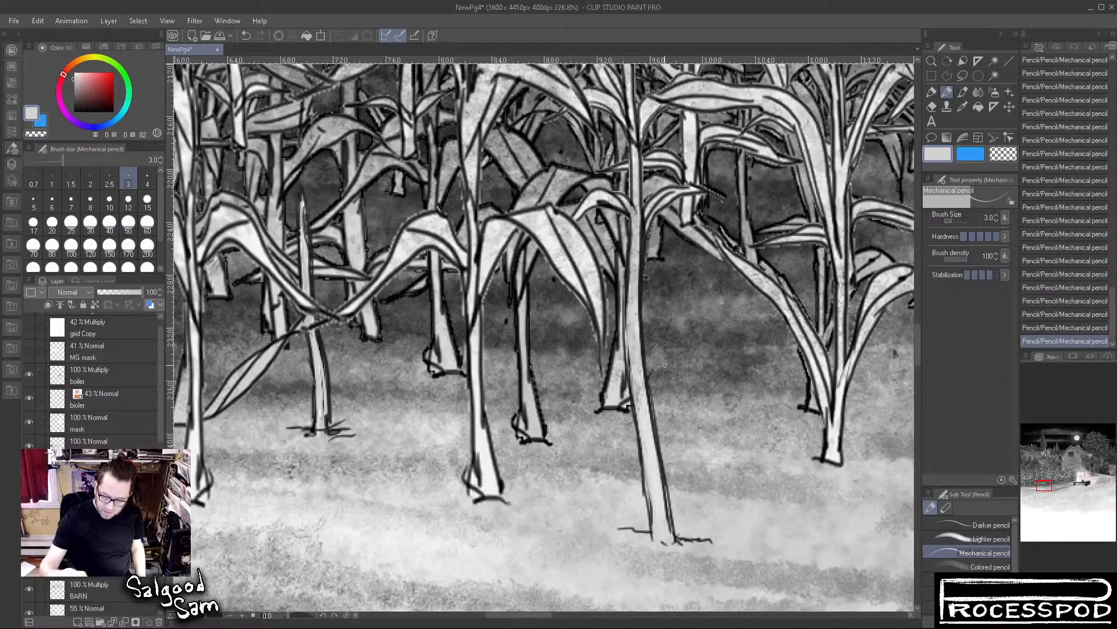
left_click(639, 239, "alt")
left_click_drag(640, 221, 638, 284)
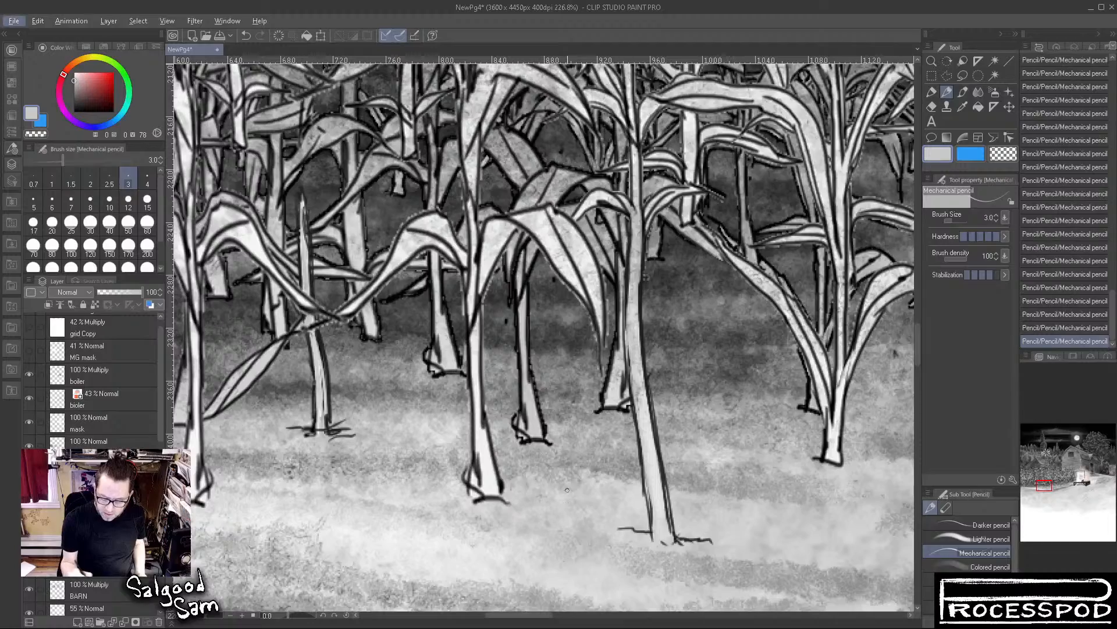
left_click(651, 530, "alt")
mouse_move(619, 526)
left_mouse_down()
mouse_move(691, 539)
mouse_move(666, 543)
mouse_move(739, 534)
mouse_move(698, 550)
mouse_move(805, 533)
mouse_move(780, 541)
mouse_move(695, 490)
left_mouse_up()
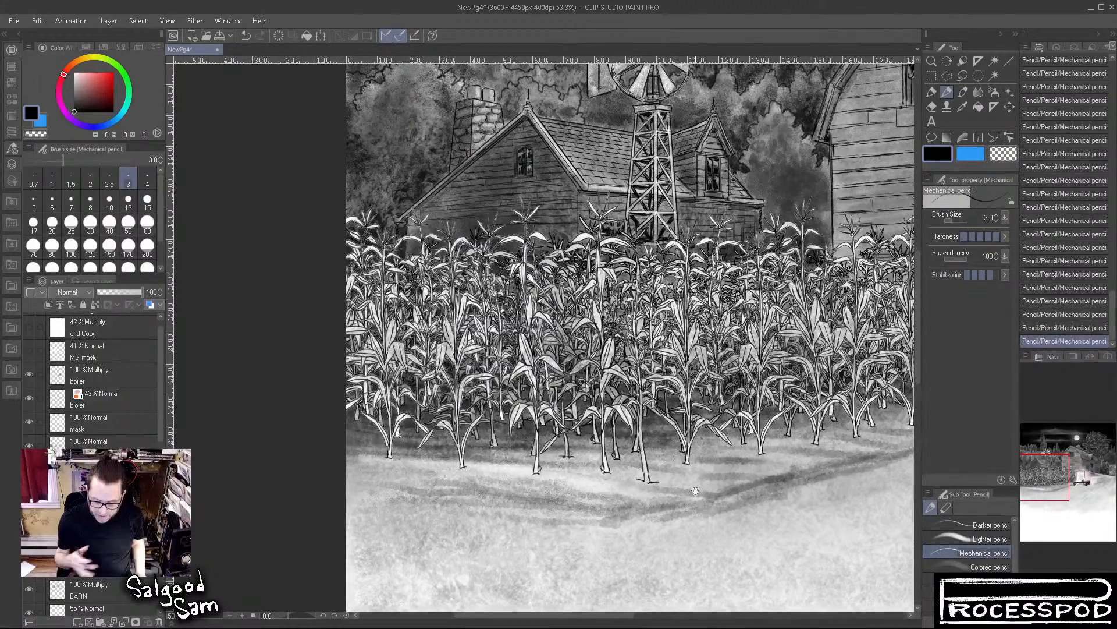
Lasso the foot of the extended stalk, stretch it to 115% height, apply the transform and clear the selection
left_click_drag(656, 491, 705, 489)
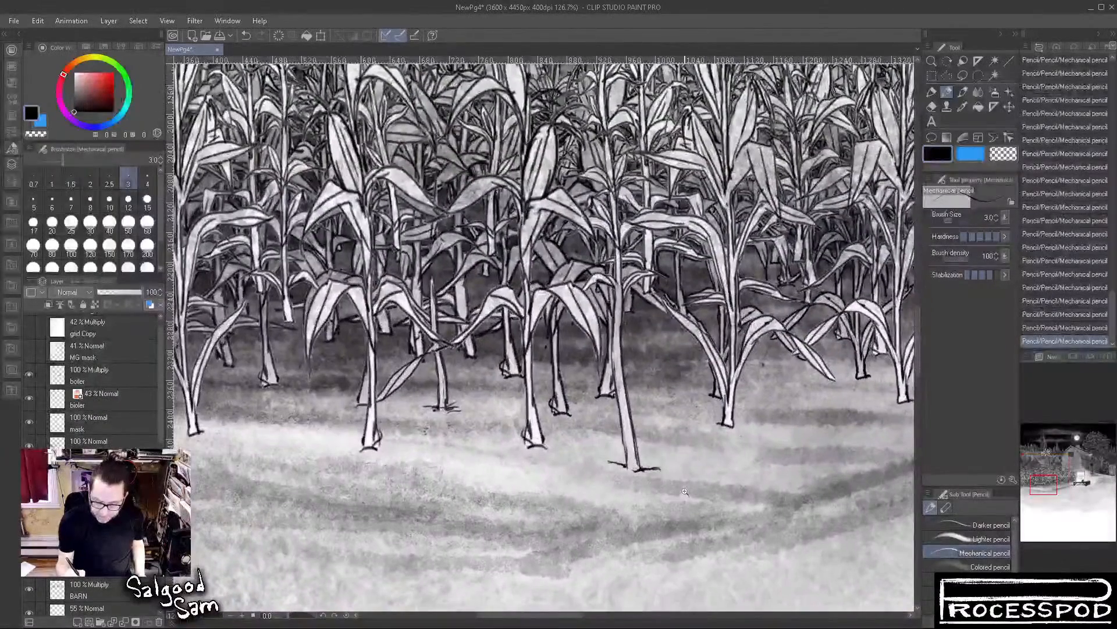
left_click(962, 76)
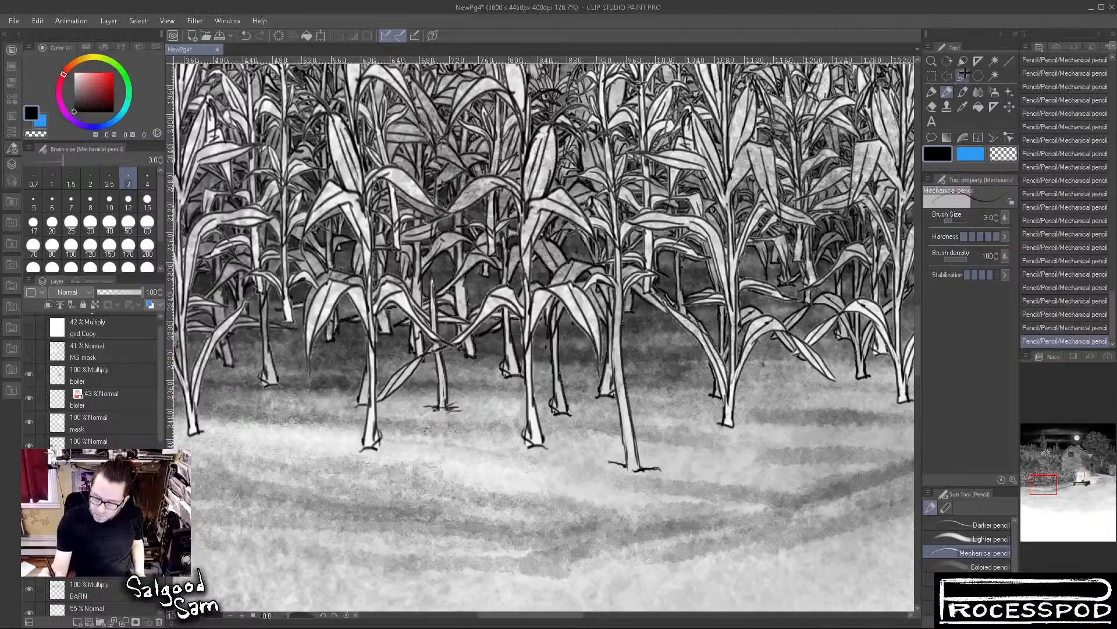
left_click_drag(602, 470, 669, 430)
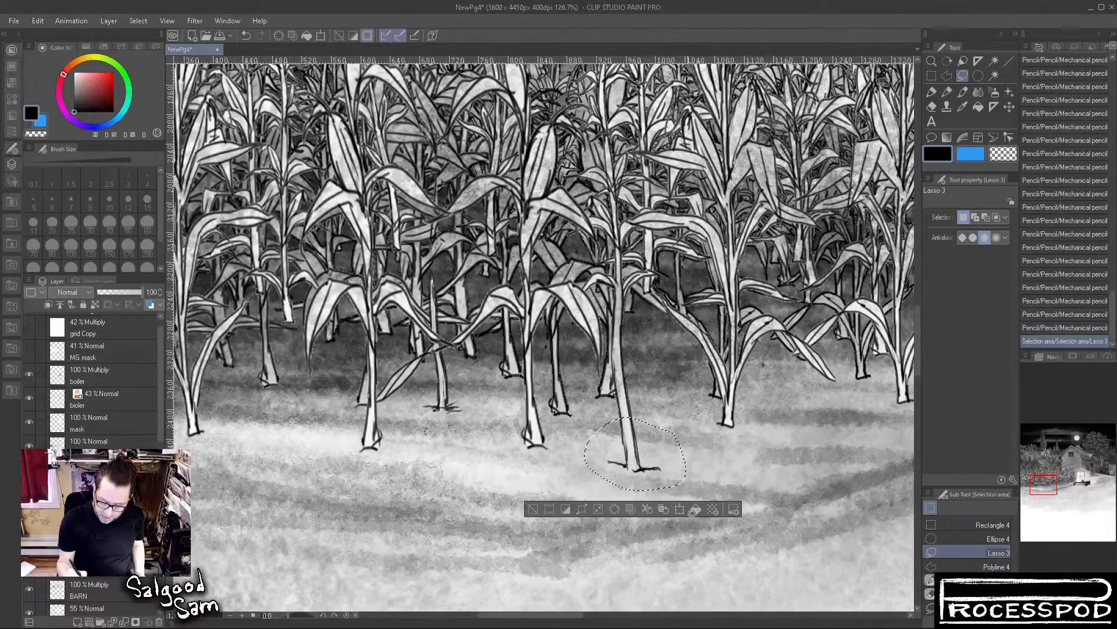
key("ctrl+t")
left_click_drag(635, 499, 636, 513)
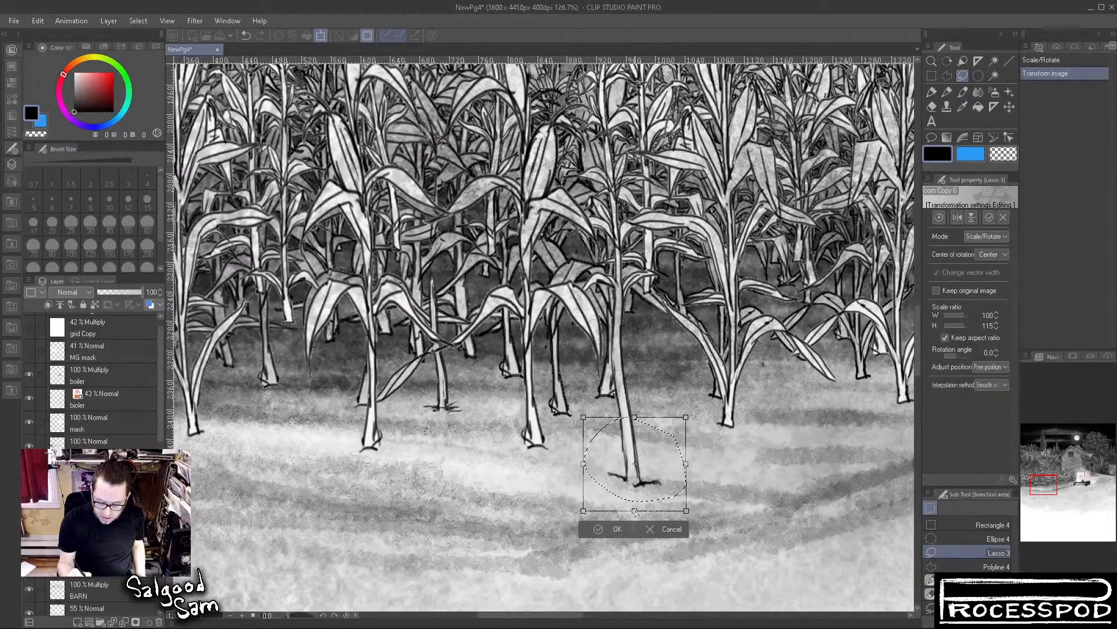
key("Return")
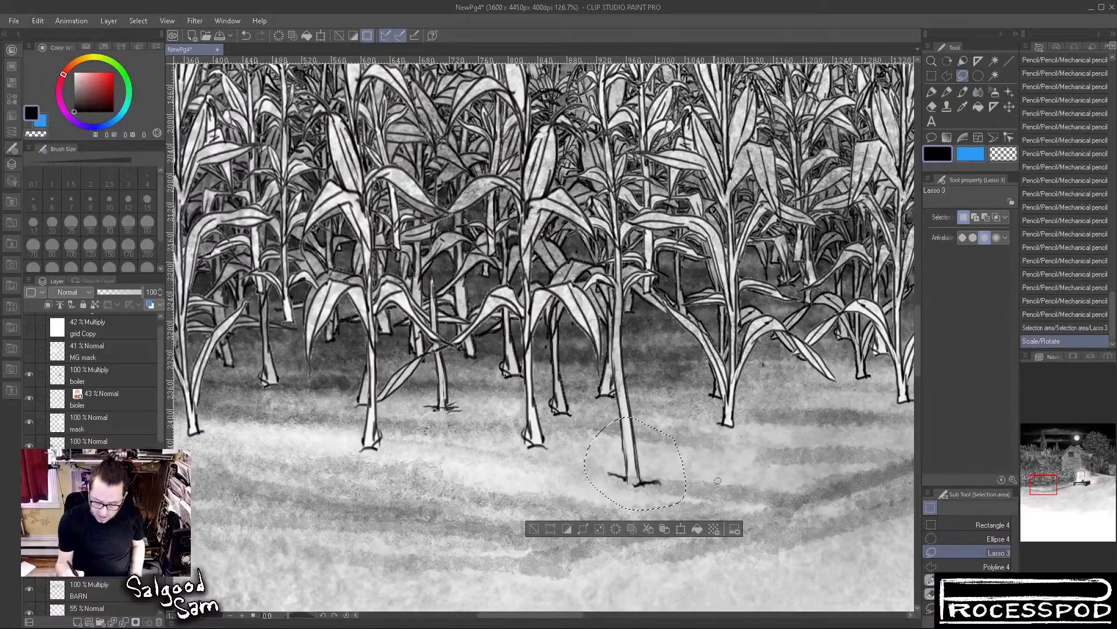
key("ctrl+d")
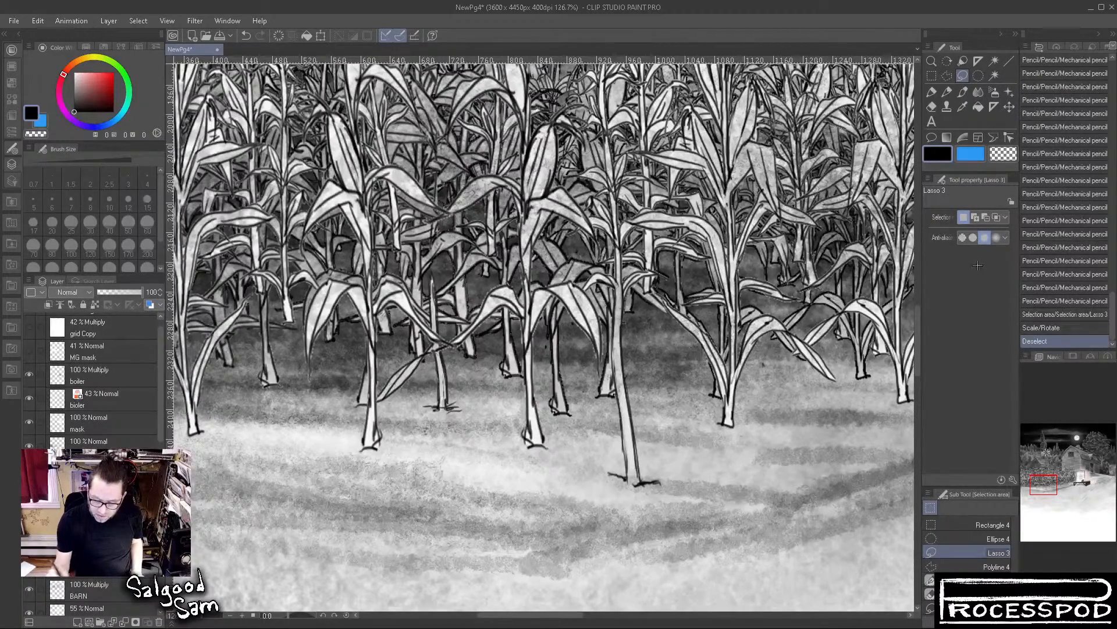
Toggle the visibility of the boiler multiply layer and the BG layer to examine what each contributes to the ground
left_click_drag(752, 488, 704, 555)
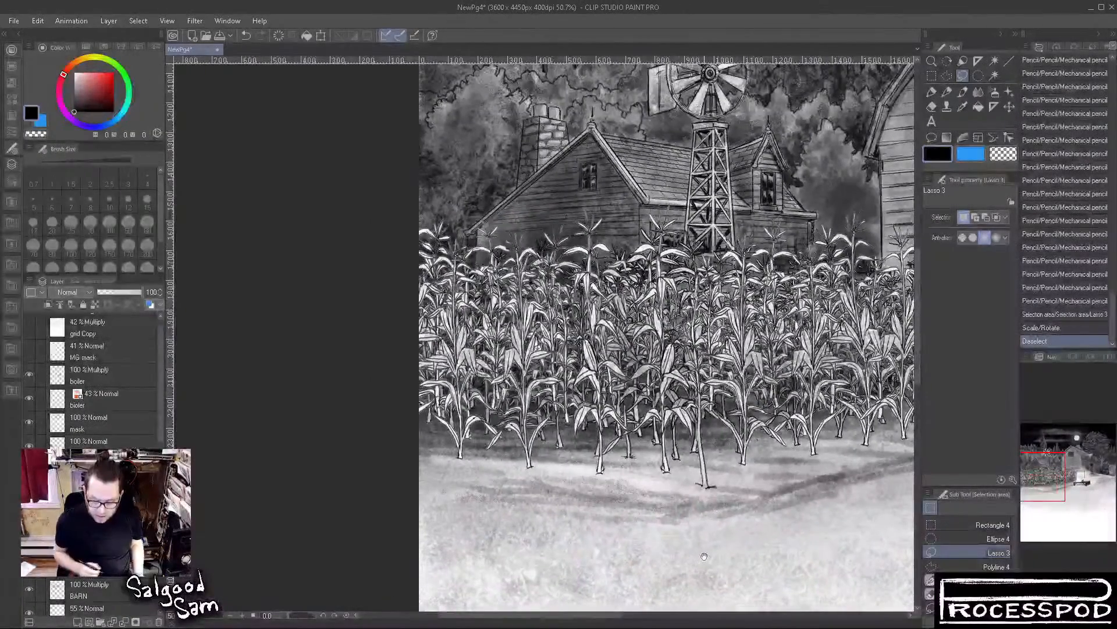
left_click_drag(570, 501, 625, 463)
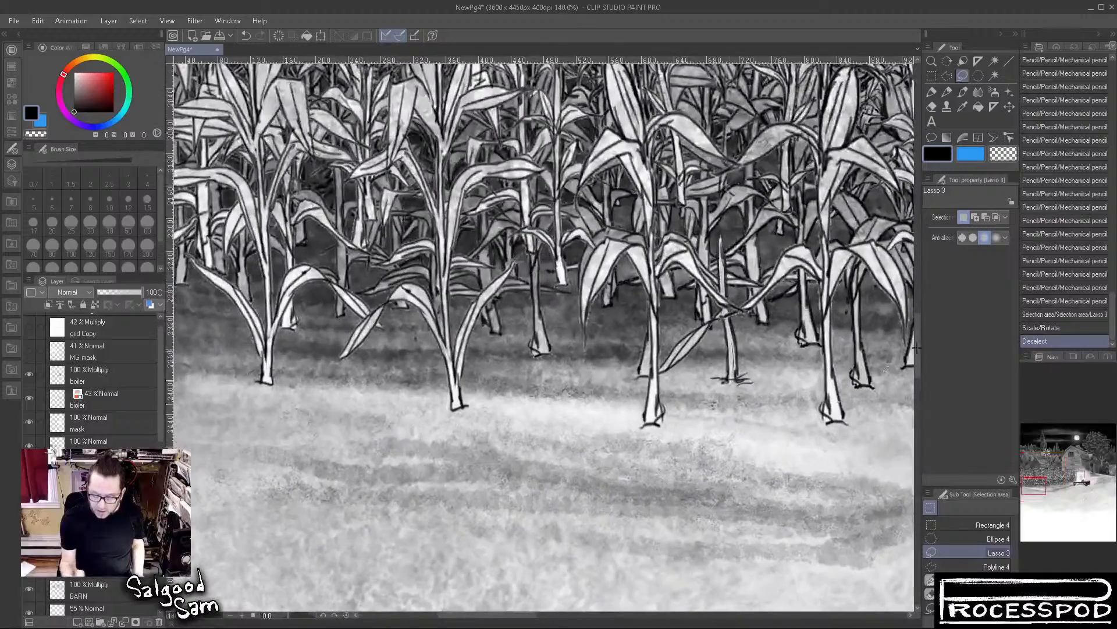
left_click(963, 91)
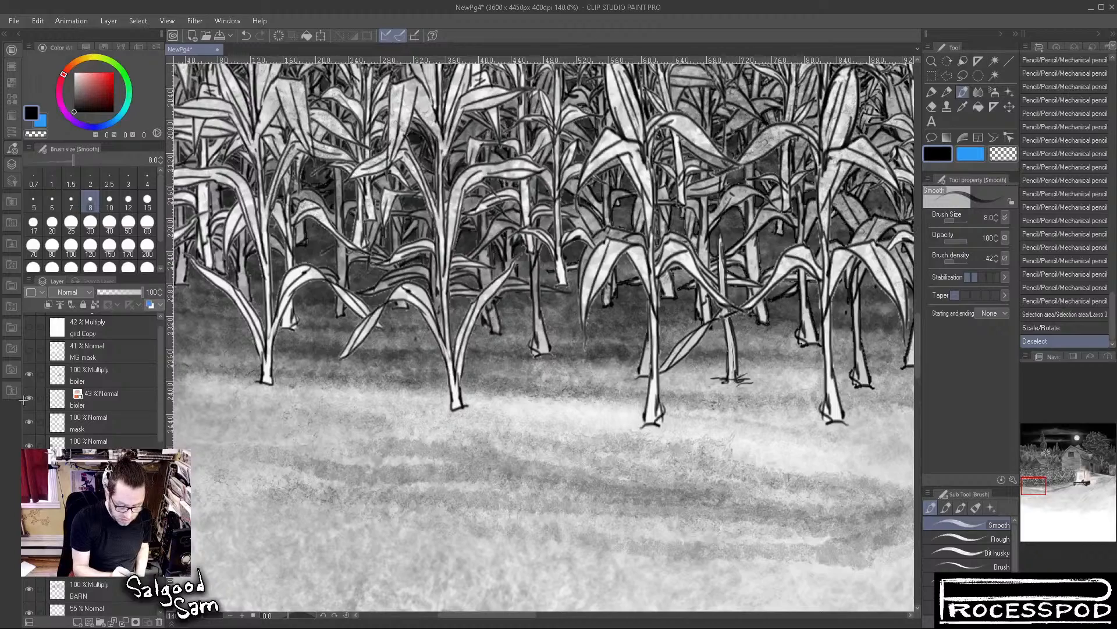
left_click(29, 374)
left_click(29, 375)
scroll(44, 407, "up", 1)
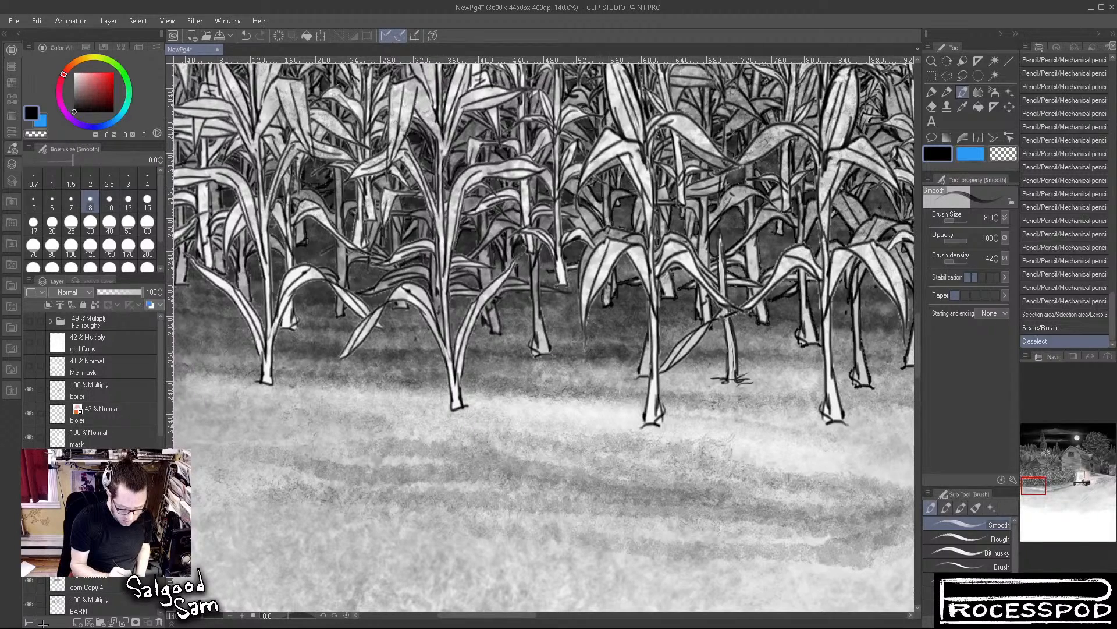
scroll(93, 396, "down", 3)
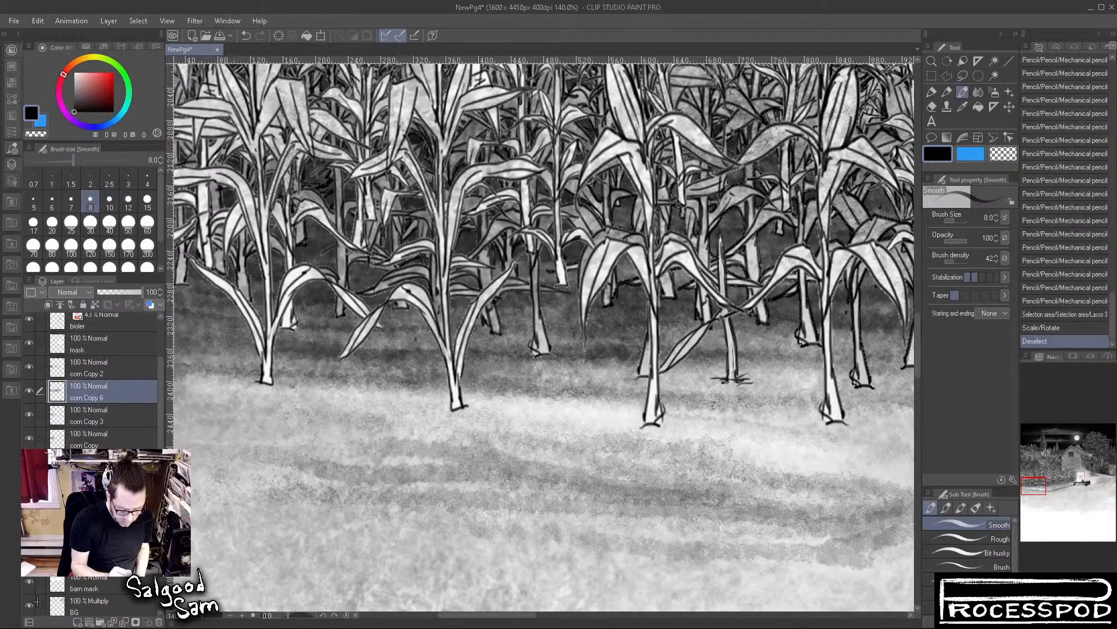
left_click(29, 606)
left_click(29, 605)
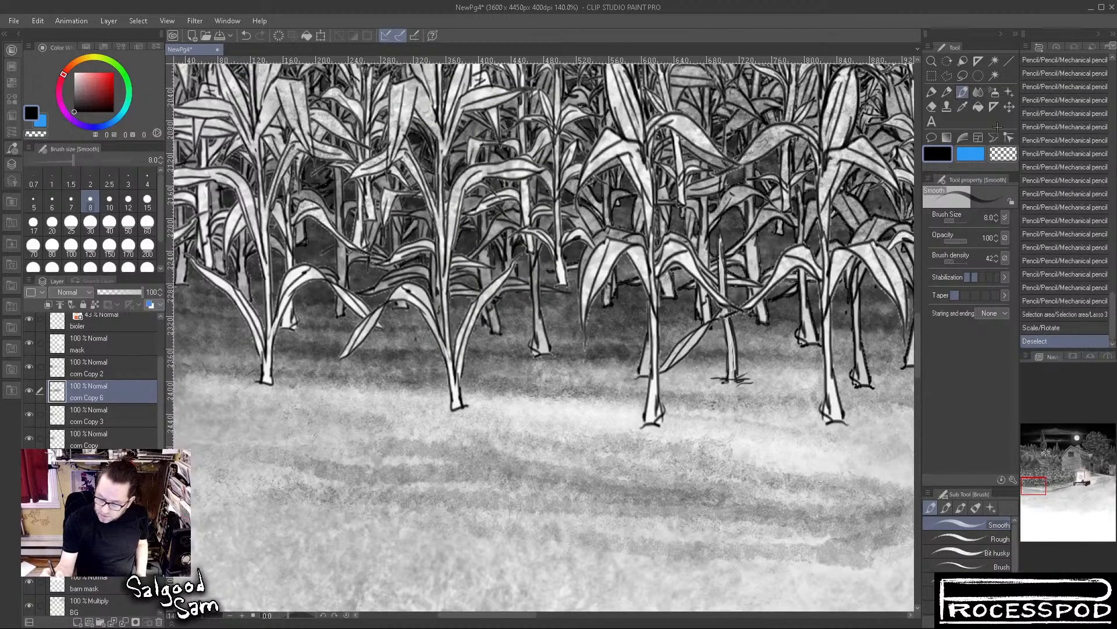
With the Sponge Bub (Dry) brush at size 30 in black, paint soft shadow on the ground between the front corn plants
left_click(976, 508)
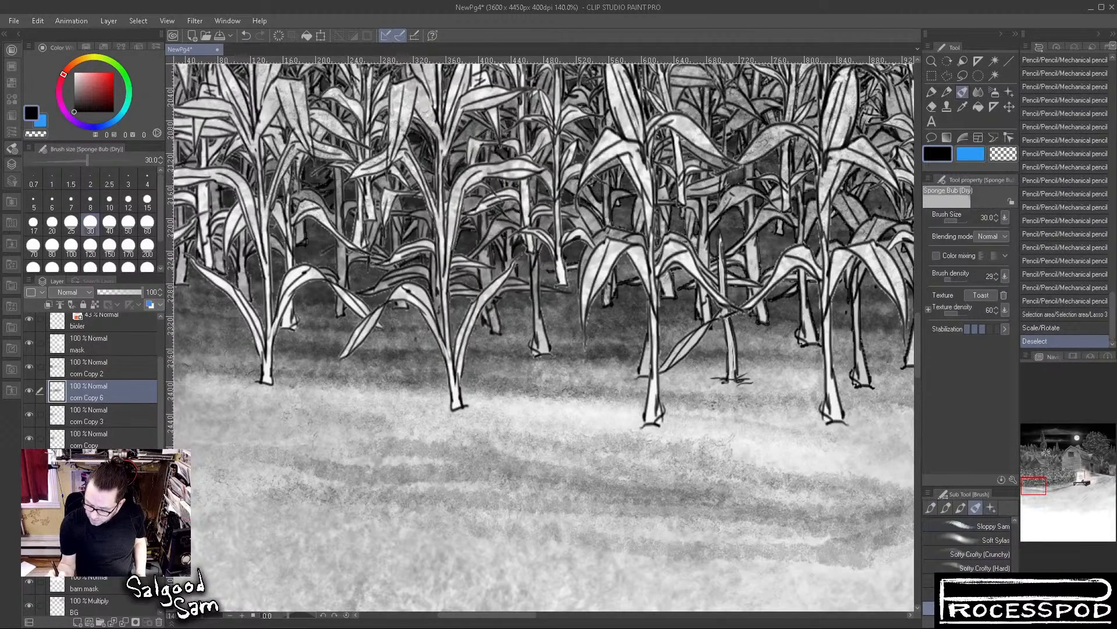
left_click(697, 423)
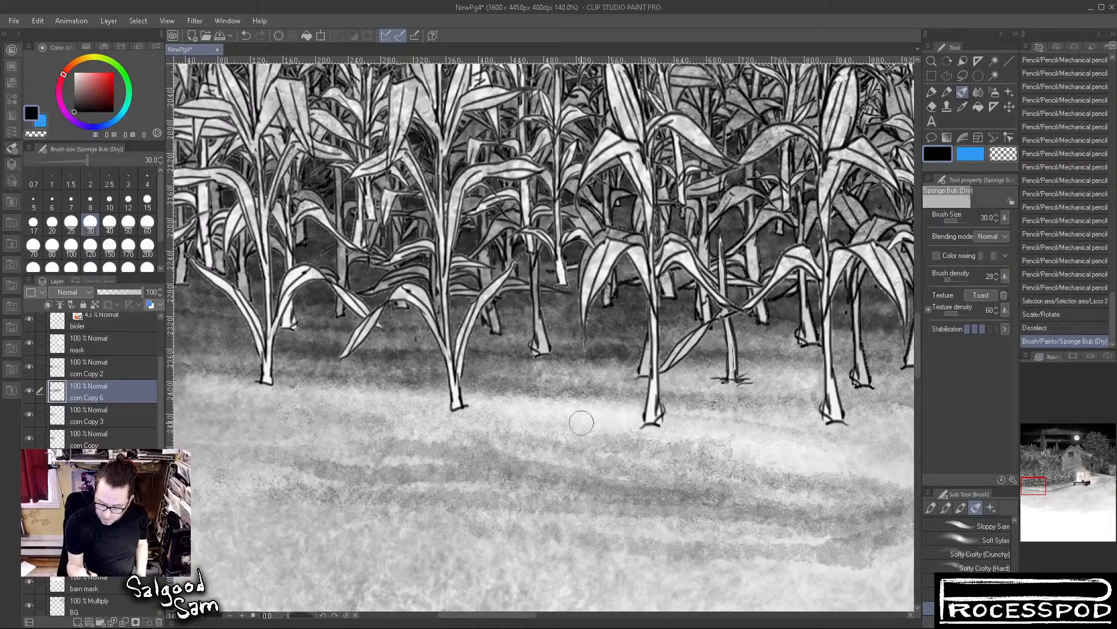
left_click_drag(711, 432, 545, 418)
mouse_move(464, 408)
left_mouse_down()
mouse_move(405, 400)
mouse_move(526, 410)
left_mouse_up()
Reduce the sponge brush to size 15 and paint horizontal shadow streaks on the ground along the feet of the front corn plants
left_click(146, 200)
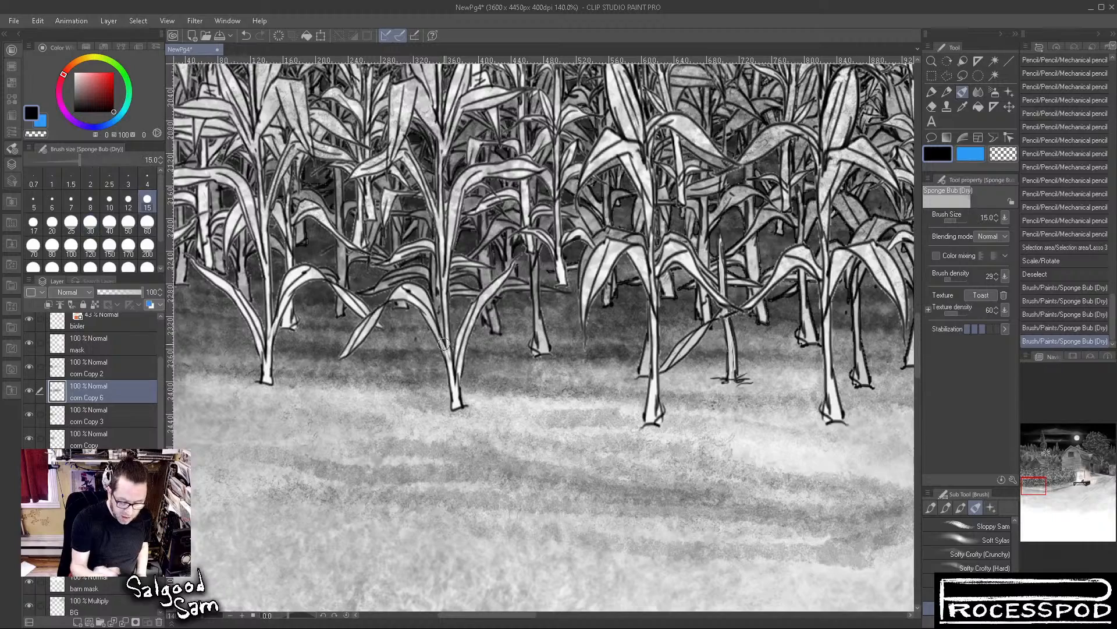
left_click_drag(408, 408, 740, 428)
left_click_drag(745, 430, 800, 434)
left_click_drag(206, 382, 431, 400)
left_click_drag(193, 375, 387, 391)
mouse_move(266, 400)
left_mouse_down()
mouse_move(640, 436)
mouse_move(526, 408)
mouse_move(637, 416)
left_mouse_up()
left_click_drag(512, 391, 695, 413)
left_click_drag(560, 411, 679, 419)
left_click_drag(791, 441, 512, 402)
mouse_move(646, 411)
left_mouse_down()
mouse_move(707, 402)
mouse_move(735, 418)
left_mouse_up()
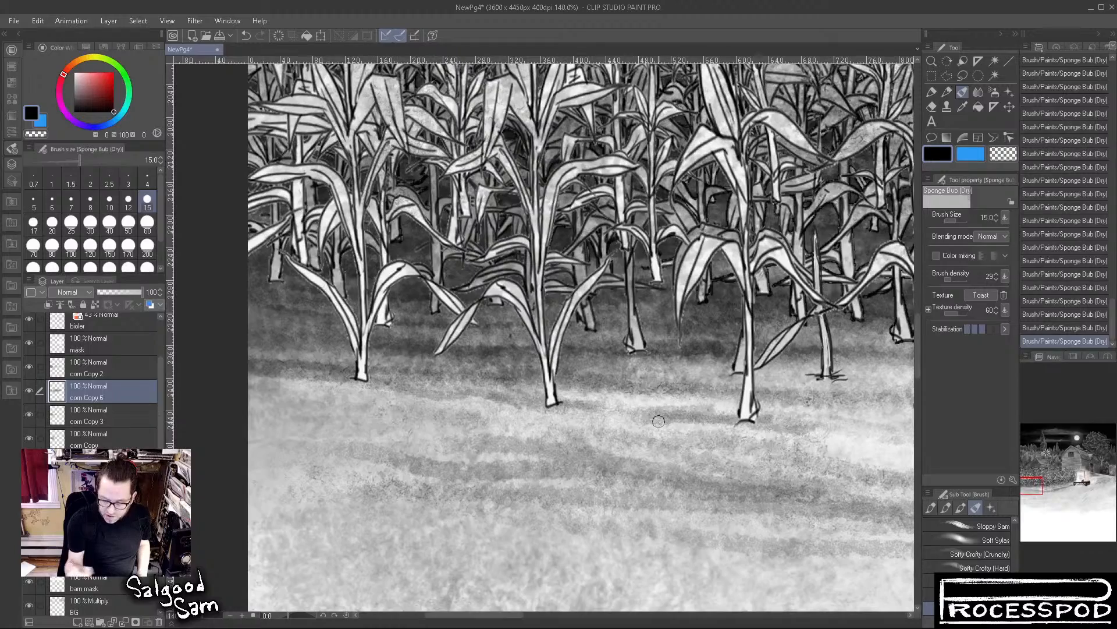
Try further sponge shadow strokes on the ground beyond the extended stalk and undo the last strokes
left_click_drag(660, 349, 626, 351)
left_click_drag(893, 391, 557, 446)
mouse_move(806, 417)
left_mouse_down()
mouse_move(756, 416)
mouse_move(863, 420)
mouse_move(638, 415)
mouse_move(817, 418)
mouse_move(848, 429)
mouse_move(806, 452)
mouse_move(864, 452)
left_mouse_up()
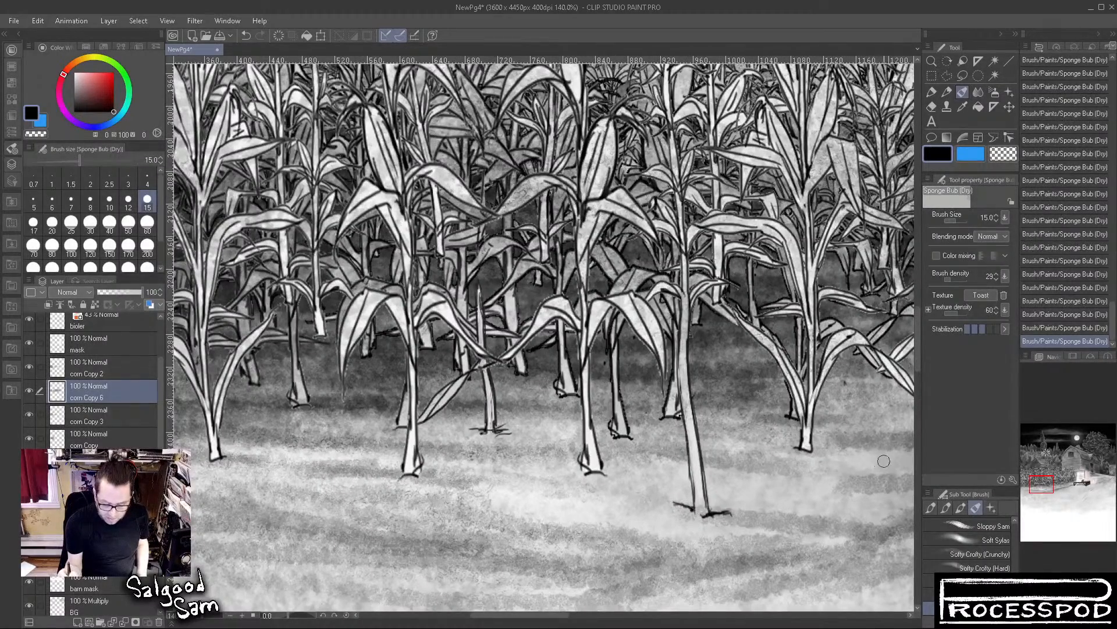
key("ctrl+z")
key("ctrl+z")
key("ctrl+z")
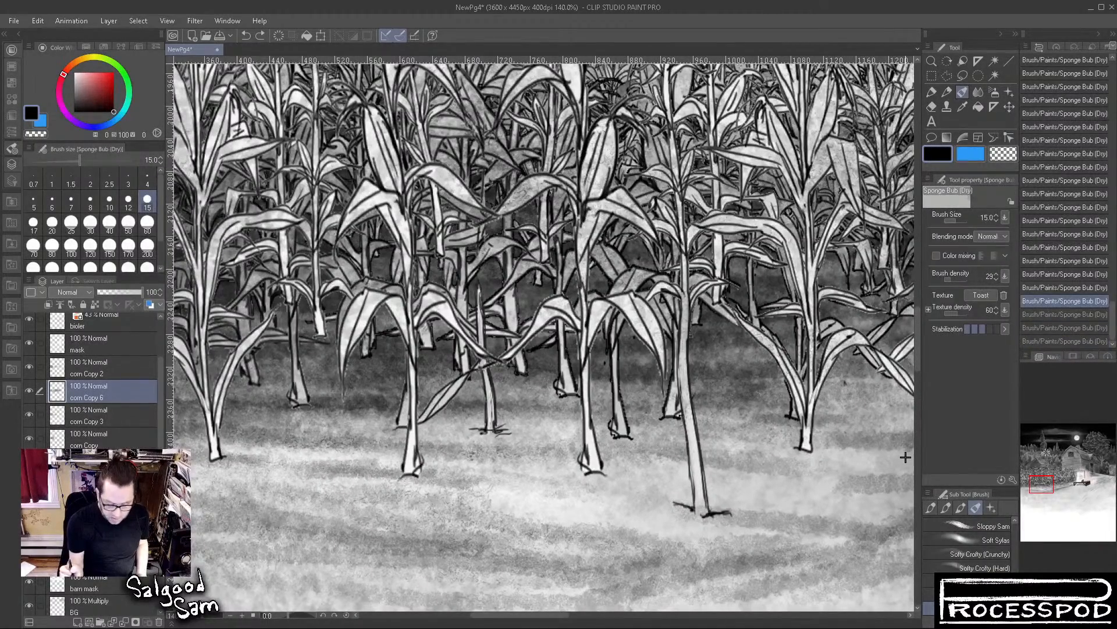
key("ctrl+z")
Switch to the multiply ground layer and paint sponge shadows beside the feet of the leftmost front corn plants
left_click_drag(470, 341, 660, 295)
left_click(534, 483, "ctrl+shift")
left_click_drag(587, 429, 748, 448)
left_click_drag(396, 412, 499, 418)
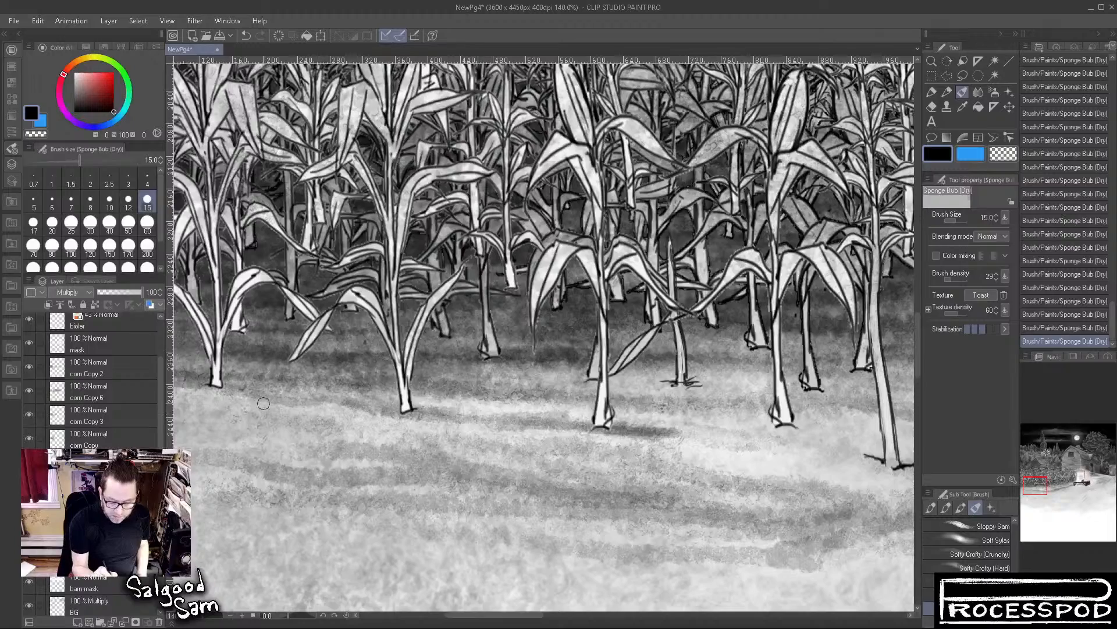
left_click_drag(753, 446, 510, 452)
left_click_drag(440, 389, 522, 394)
left_click_drag(332, 386, 250, 389)
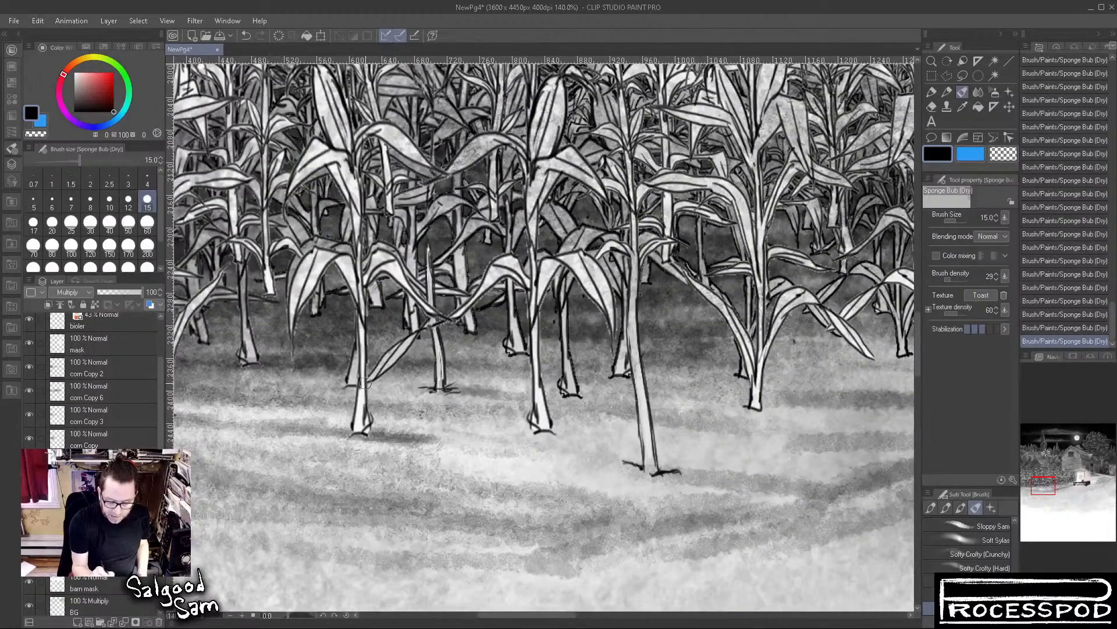
Try sponge shadow streaks on the ground beside the feet of the front corn plants and undo them
left_click_drag(378, 383, 186, 390)
left_click_drag(500, 388, 526, 388)
left_click_drag(573, 393, 595, 397)
left_click_drag(714, 406, 667, 405)
mouse_move(739, 406)
left_mouse_down()
mouse_move(695, 405)
mouse_move(765, 413)
left_mouse_up()
mouse_move(823, 442)
left_mouse_down()
mouse_move(572, 430)
mouse_move(638, 405)
left_mouse_up()
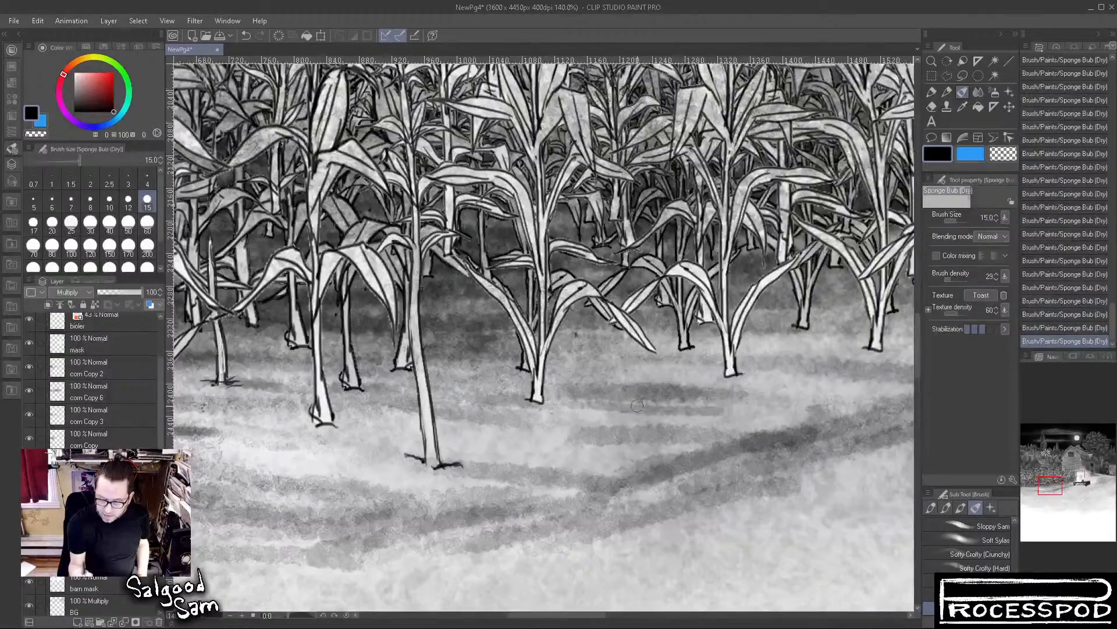
left_click_drag(573, 370, 864, 381)
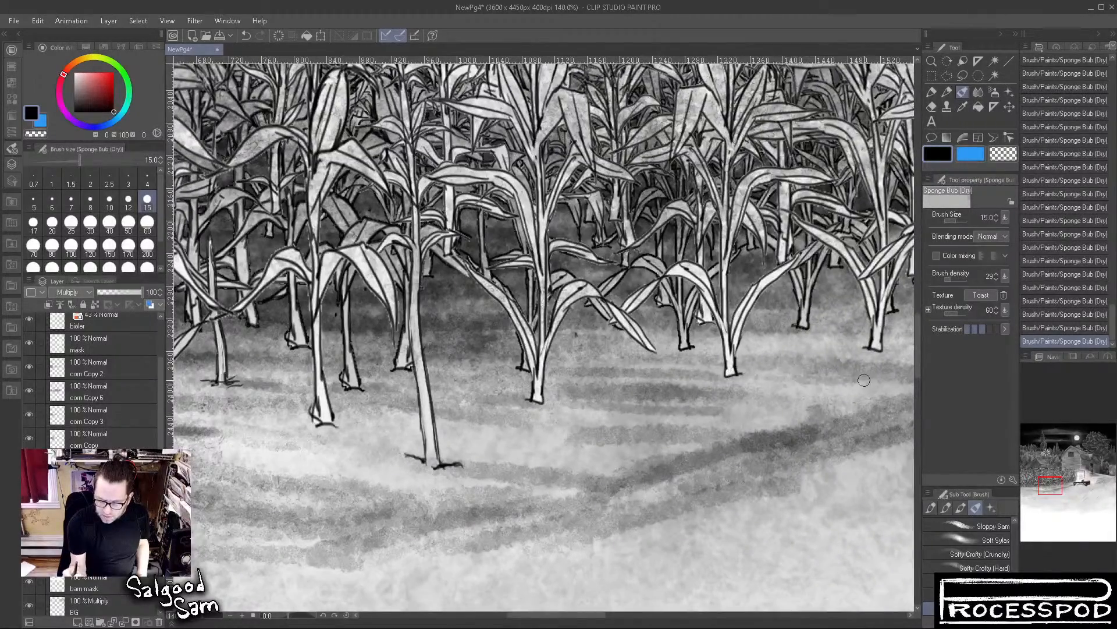
key("ctrl+z")
key("ctrl+z")
key("ctrl+z")
key("ctrl+z")
key("ctrl+z")
key("ctrl+z")
key("ctrl+z")
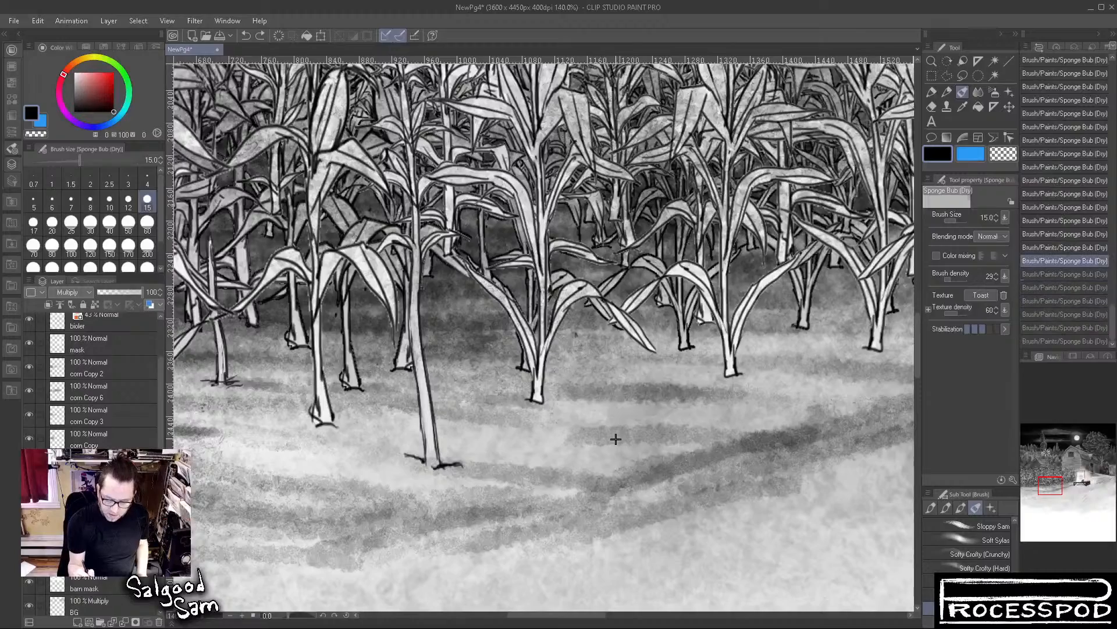
key("ctrl+z")
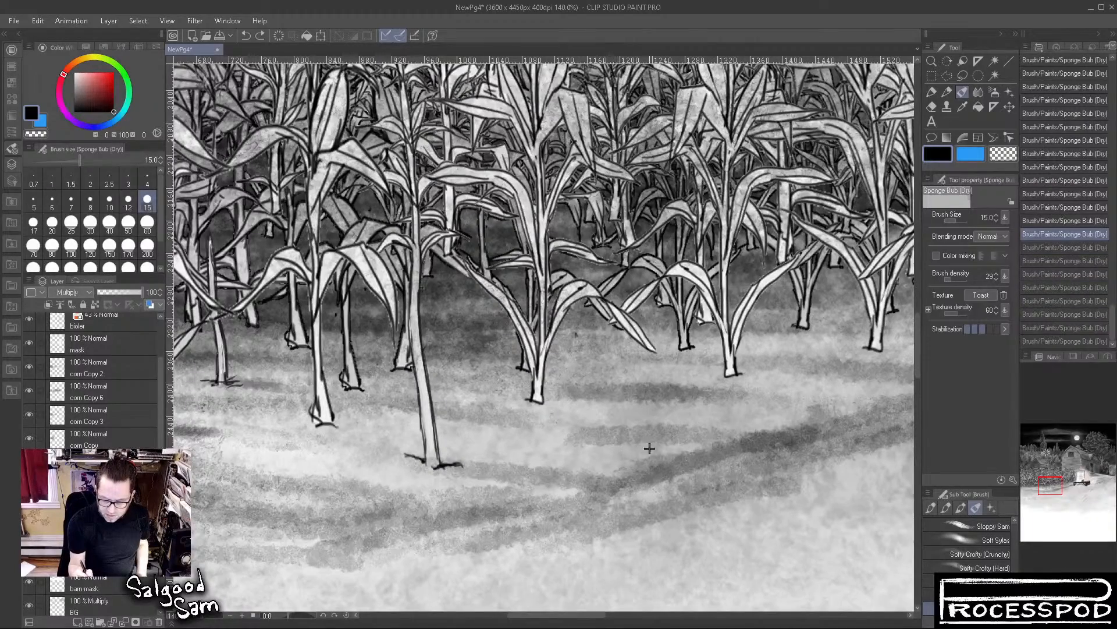
Undo the remaining sponge shadow strokes on the ground beside the feet of the leftmost front corn plants
left_click_drag(499, 488, 637, 367)
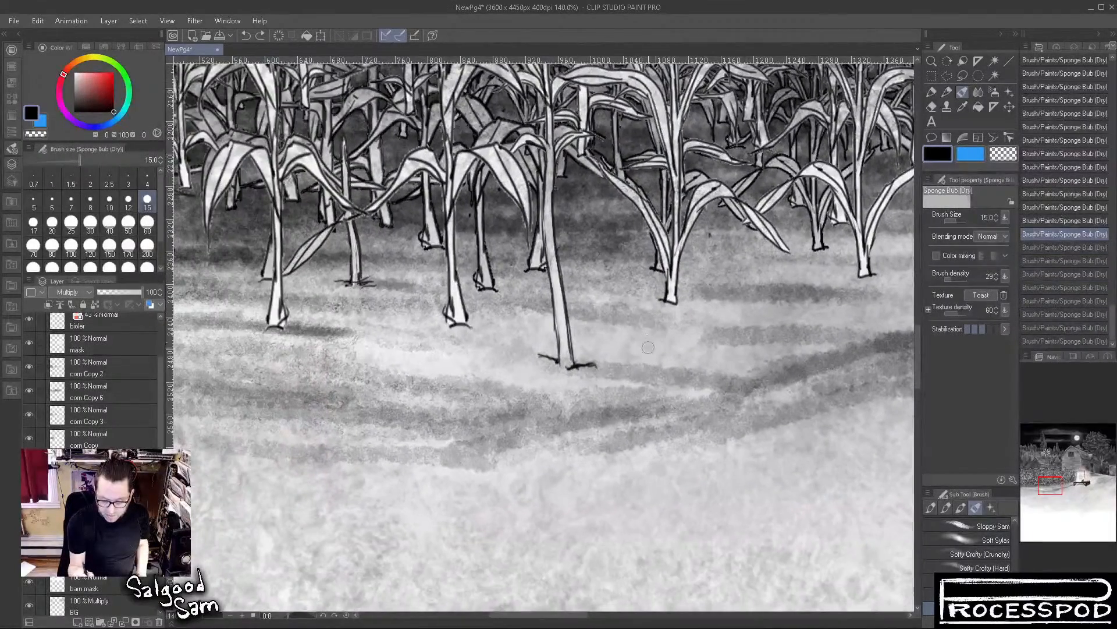
left_click_drag(302, 377, 616, 411)
left_click_drag(367, 347, 443, 351)
key("ctrl+z")
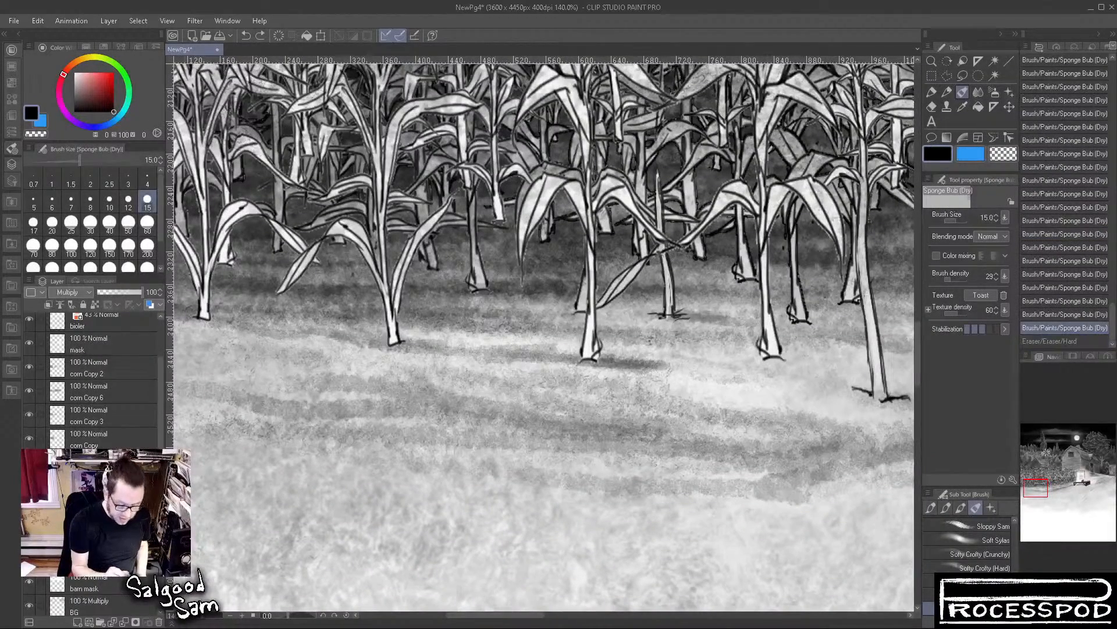
key("ctrl+z")
key("ctrl+z")
key("ctrl+z")
key("ctrl+z")
key("ctrl+z")
key("ctrl+z")
key("ctrl+z")
key("ctrl+z")
key("ctrl+z")
key("ctrl+z")
key("ctrl+z")
key("ctrl+z")
key("ctrl+z")
key("ctrl+z")
key("ctrl+z")
key("ctrl+z")
key("ctrl+z")
key("ctrl+z")
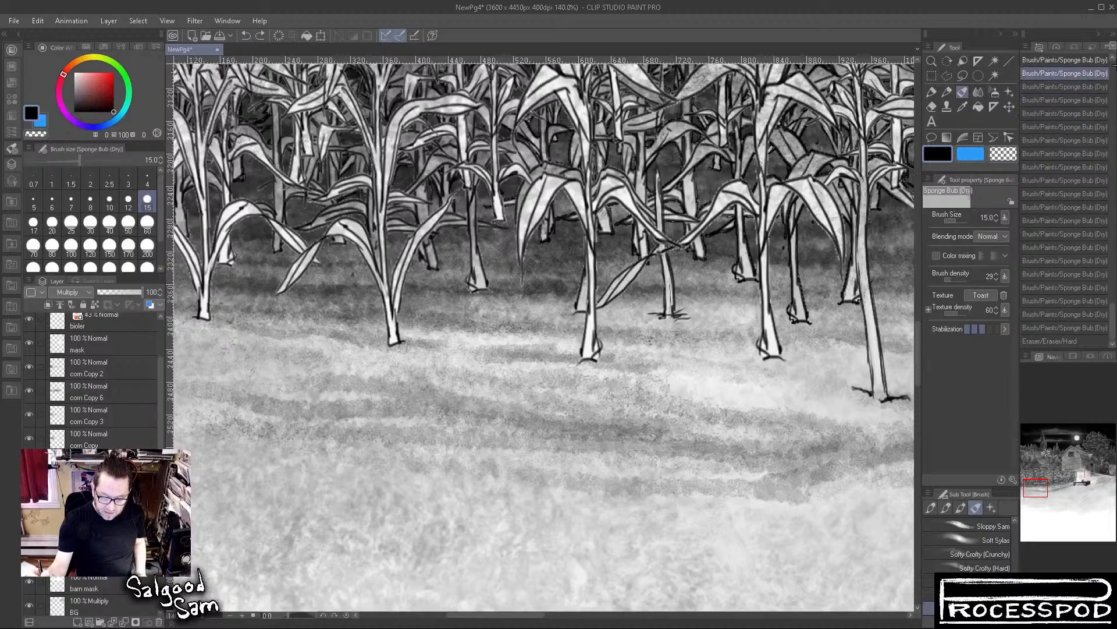
key("ctrl+z")
key("ctrl+z")
key("ctrl+z")
key("ctrl+z")
key("ctrl+z")
key("ctrl+z")
key("ctrl+z")
key("ctrl+z")
key("ctrl+z")
key("ctrl+z")
key("ctrl+z")
key("ctrl+z")
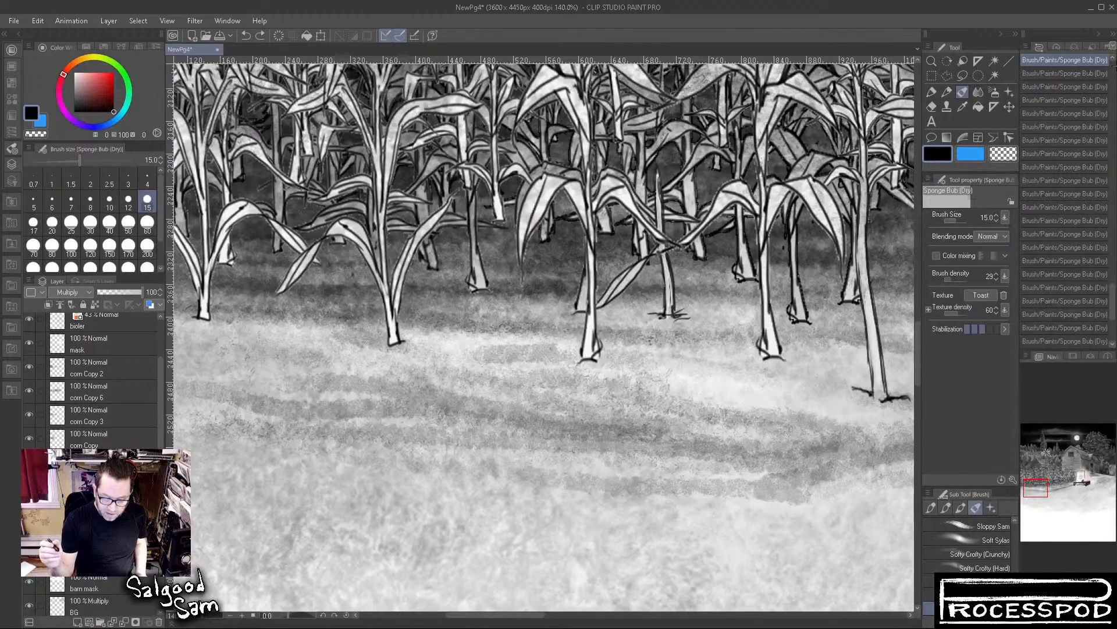
Undo the earlier scaling of the extended stalk's foot and clear the lasso selection around it
key("ctrl+z")
key("ctrl+z")
key("ctrl+z")
left_click_drag(812, 486, 622, 487)
key("ctrl+z")
key("ctrl+z")
key("ctrl+z")
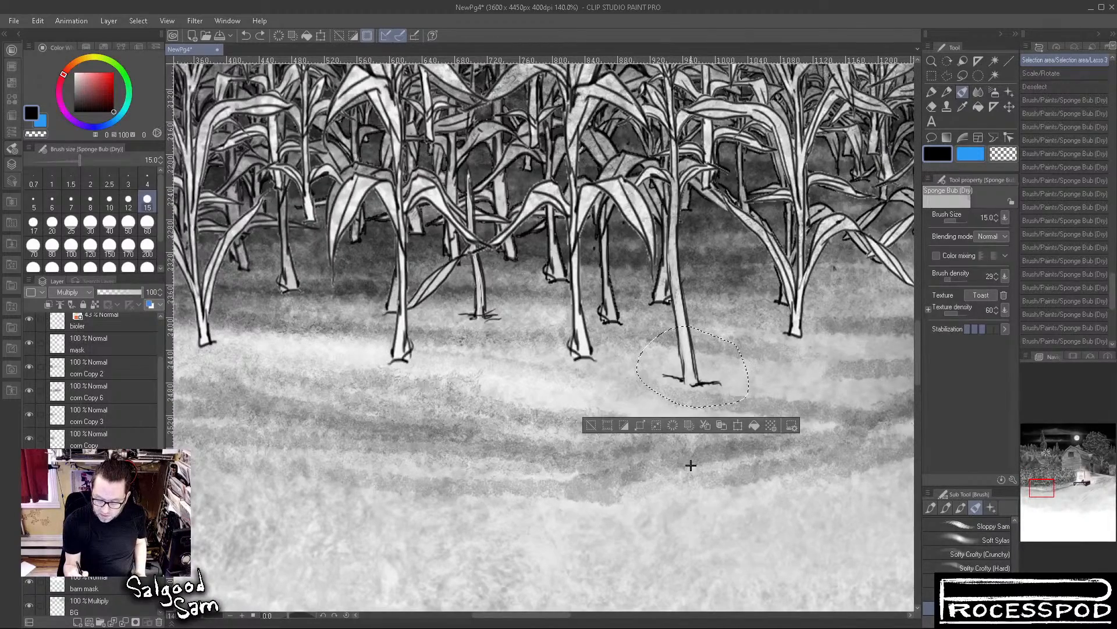
key("ctrl+d")
left_click(817, 380)
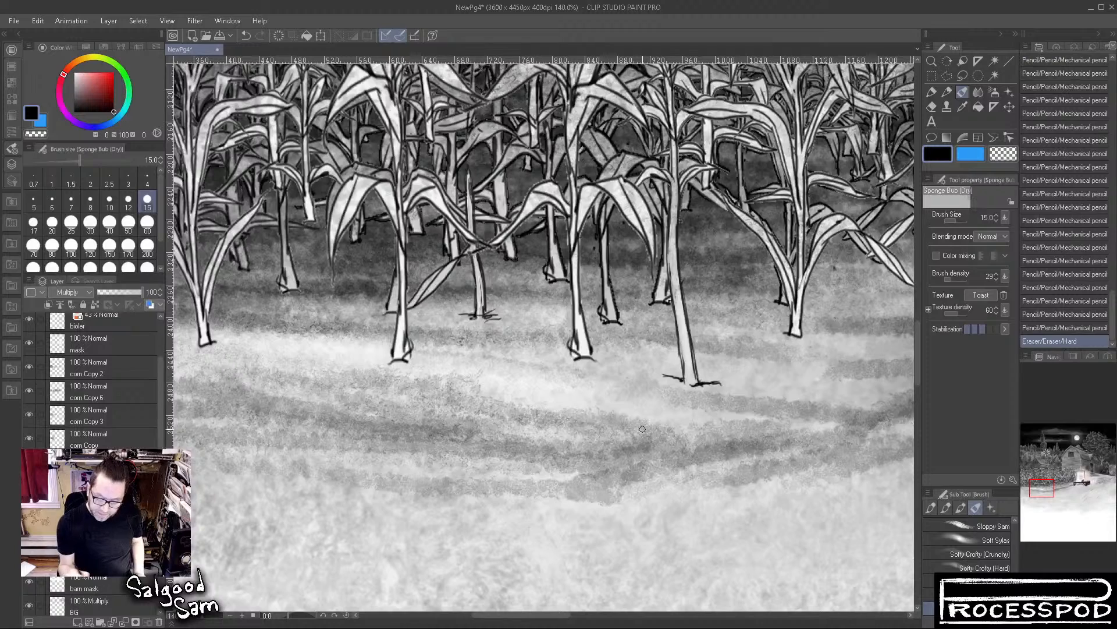
Undo the last hard eraser stroke and switch to the Lasso selection tool
key("m")
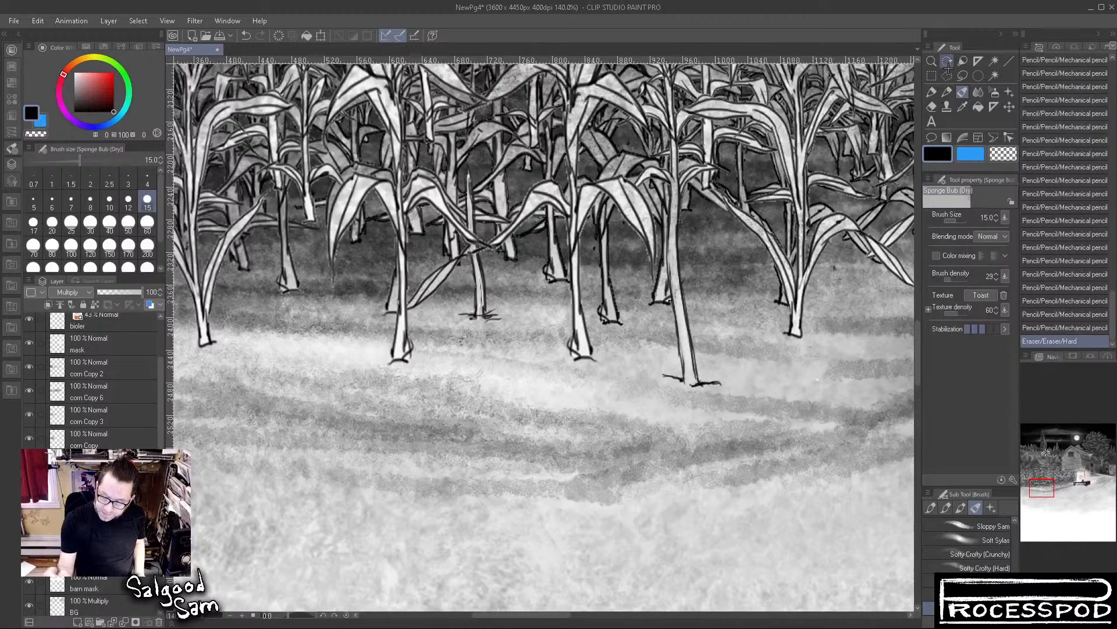
mouse_move(701, 349)
left_mouse_down()
mouse_move(709, 417)
mouse_move(736, 395)
left_mouse_up()
key("ctrl+z")
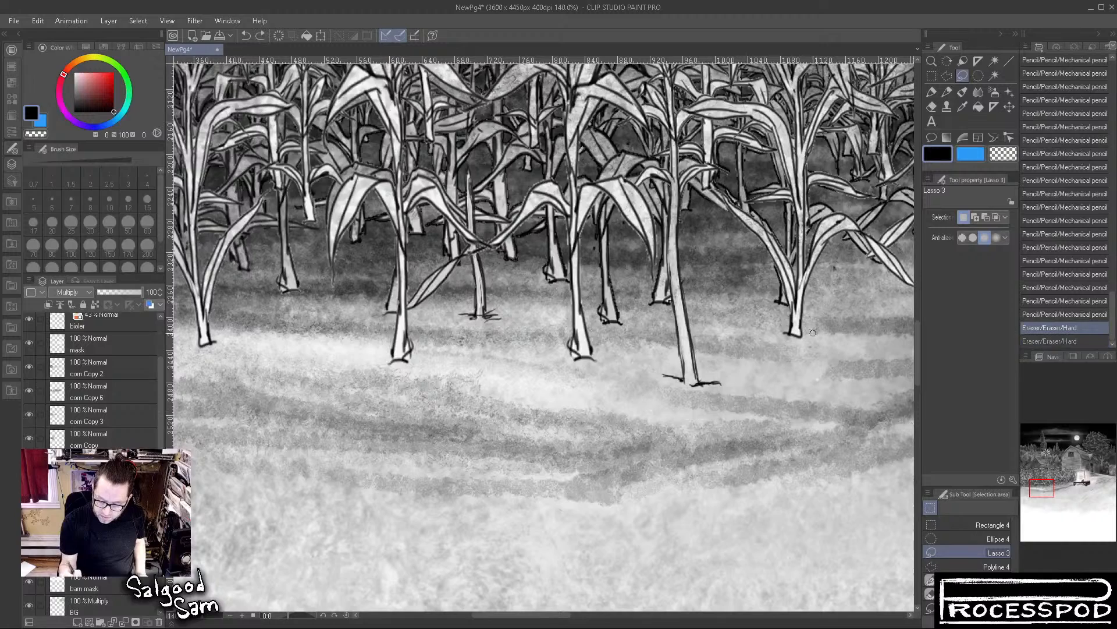
left_click(947, 61)
left_click(963, 75)
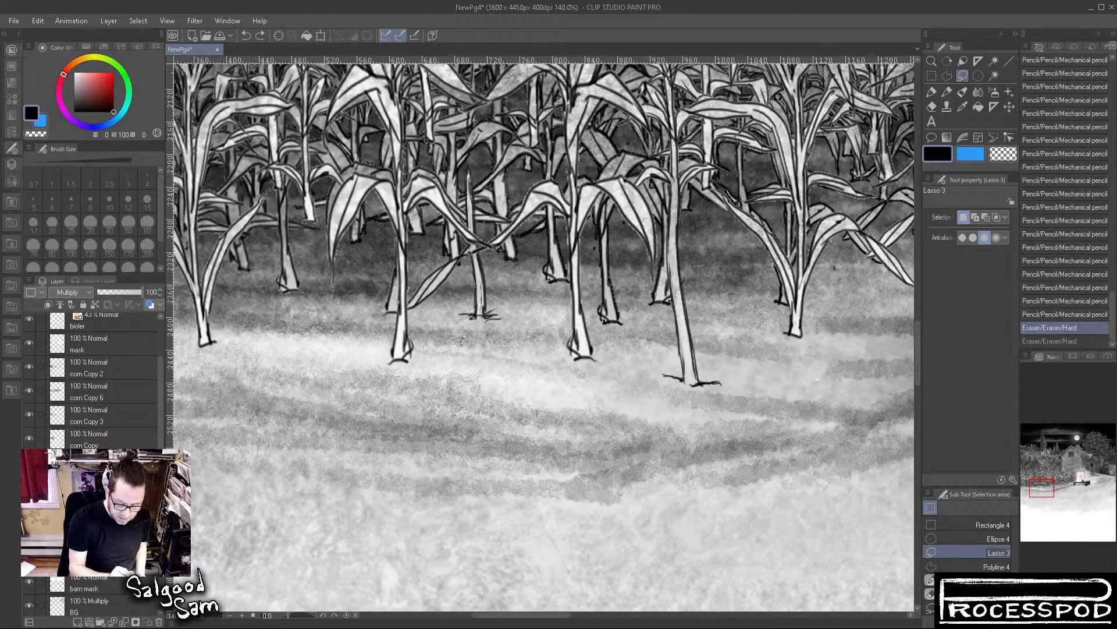
Hide and show the corn copy layers one by one to find the layer holding the extended stalk
left_click(29, 486)
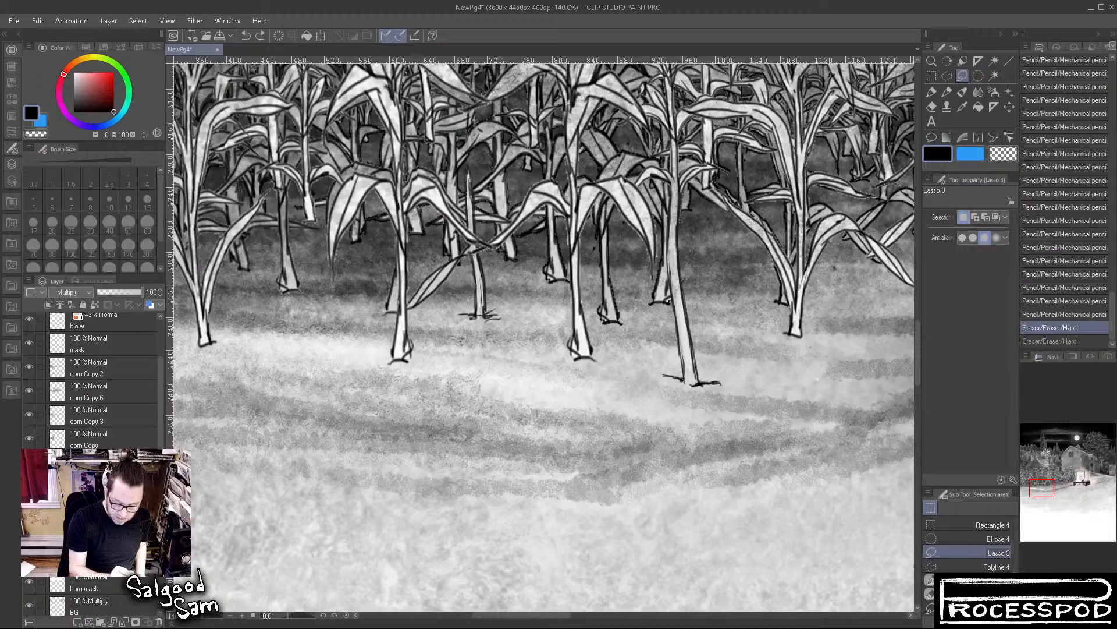
left_click(28, 438)
left_click(27, 438)
left_click(28, 413)
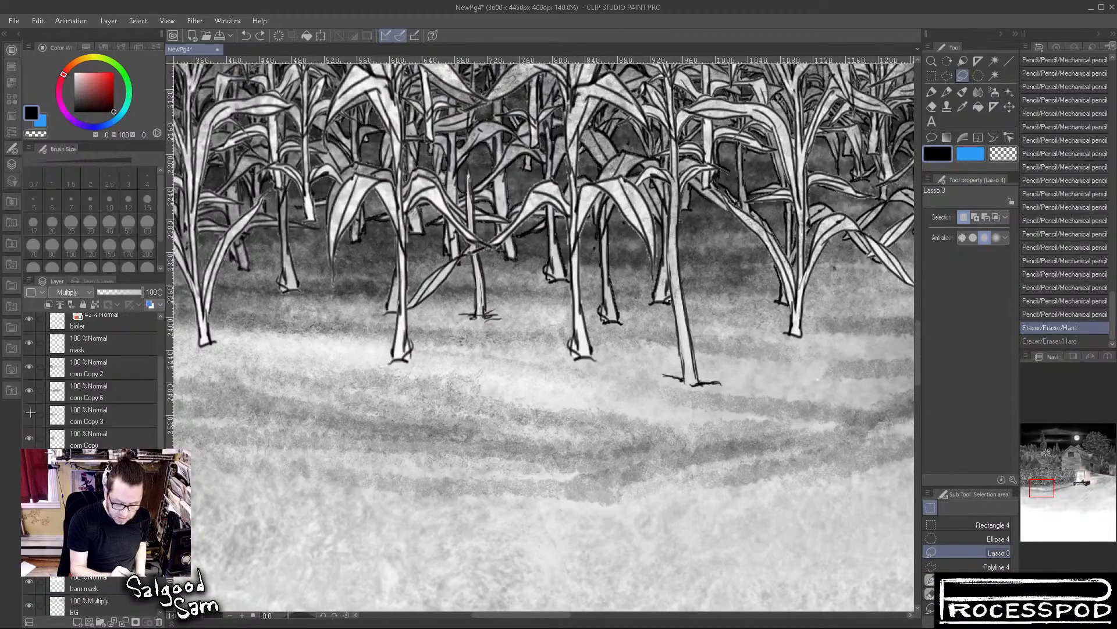
left_click(27, 412)
left_click(28, 388)
left_click(27, 388)
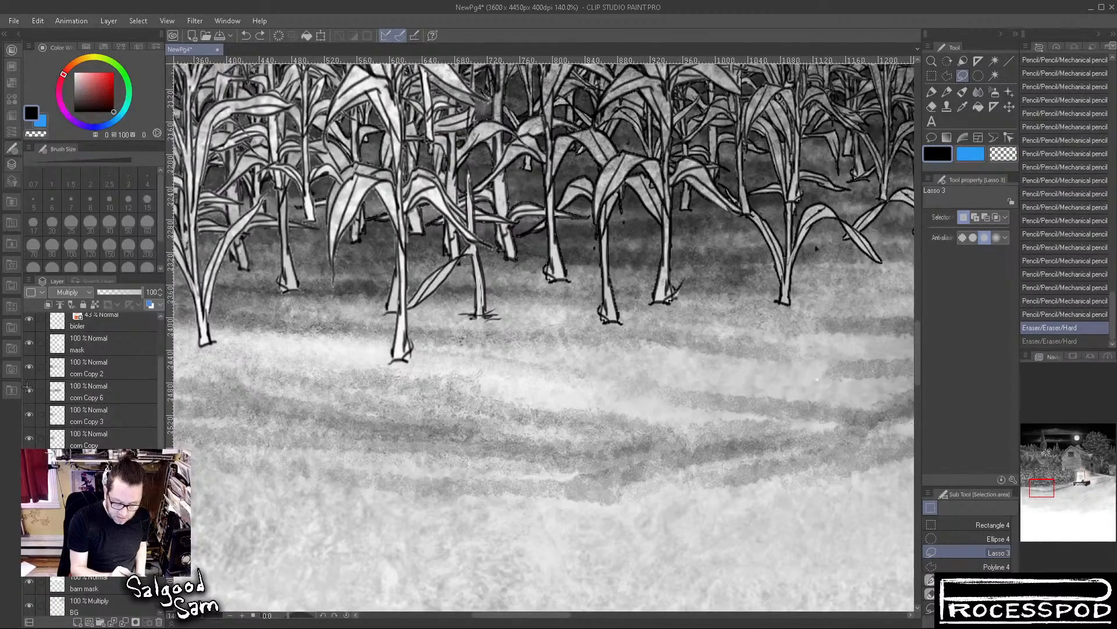
On the corn Copy 6 layer, lasso the extended stalk's foot, scale its height to 77%, and deselect
left_click(105, 391)
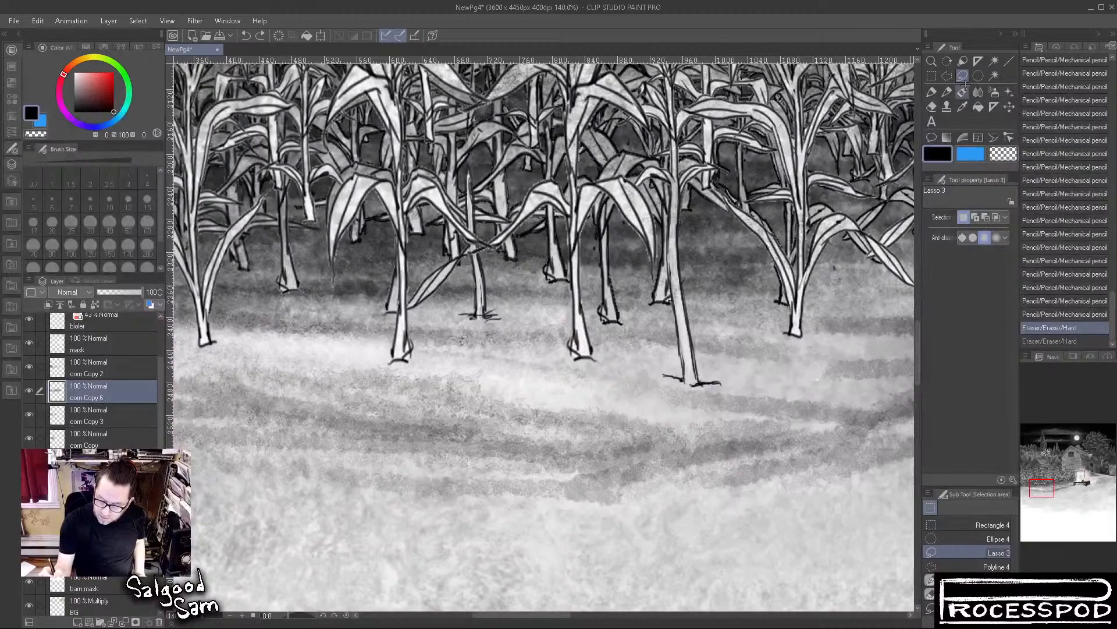
mouse_move(702, 325)
left_mouse_down()
mouse_move(624, 382)
mouse_move(699, 329)
left_mouse_up()
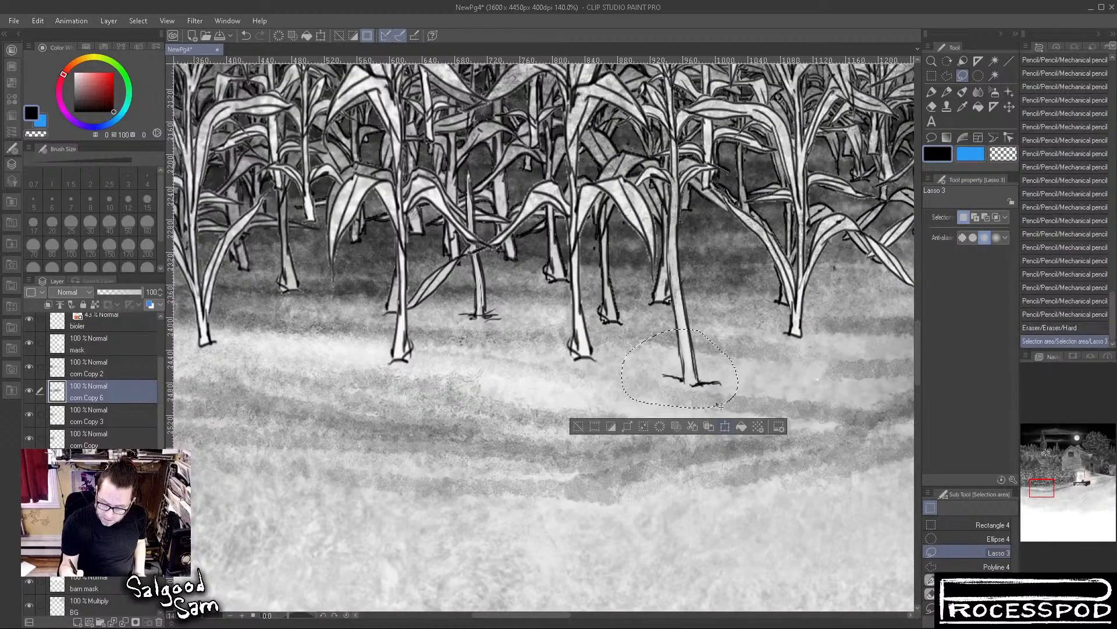
key("ctrl+t")
left_click_drag(677, 398, 681, 390)
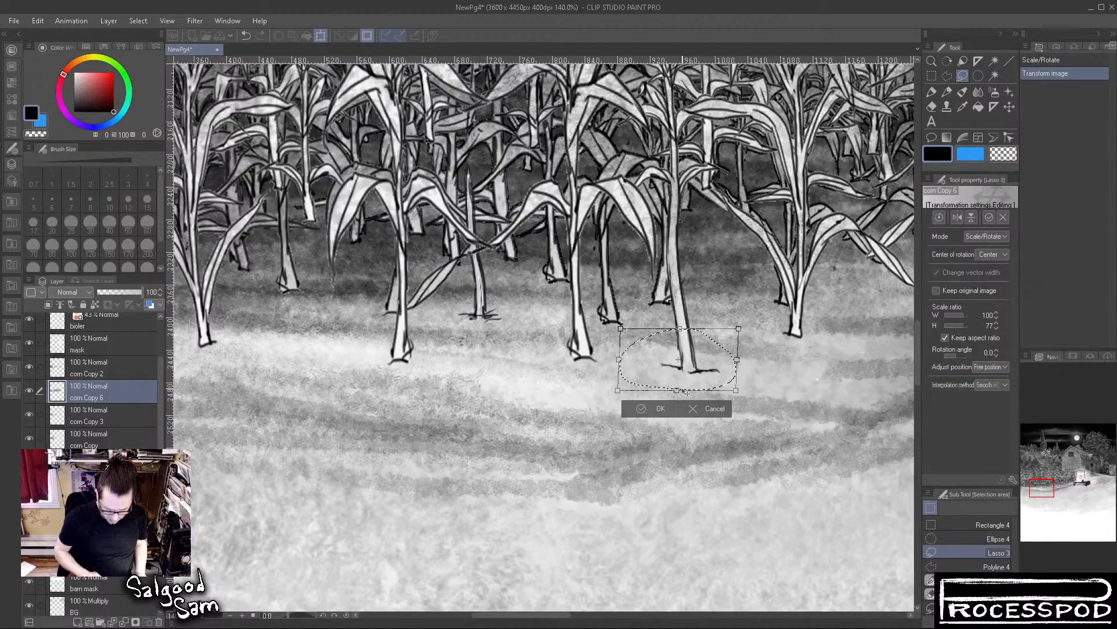
key("Return")
key("ctrl+d")
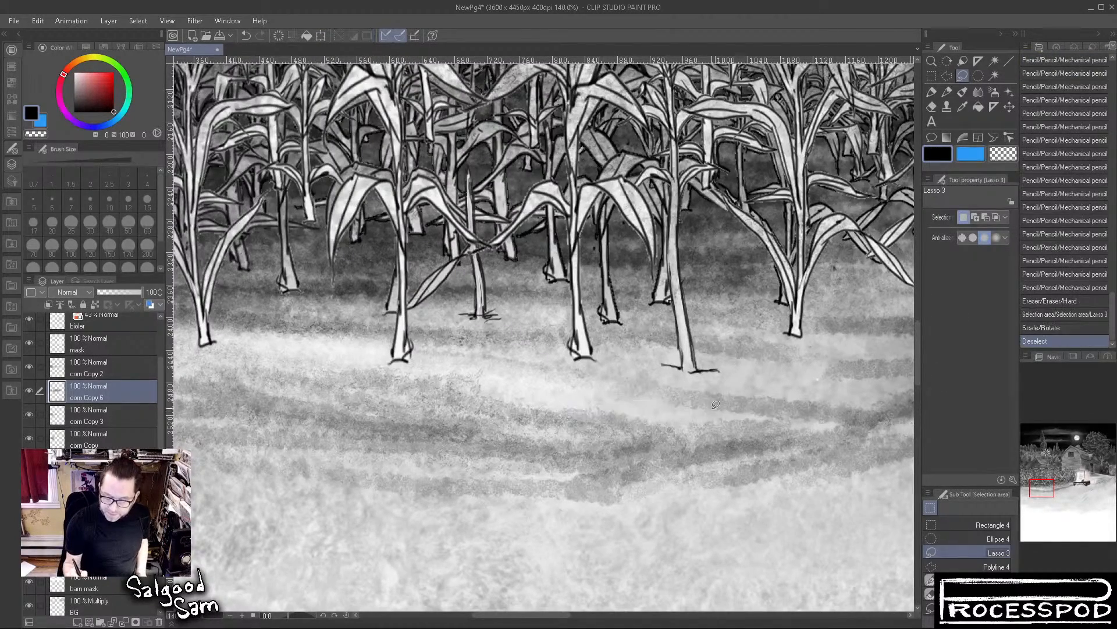
Examine the corn field overall and up close, hiding and showing the corn Copy 3 and corn Copy layers to compare their plants
scroll(710, 408, "down", 3)
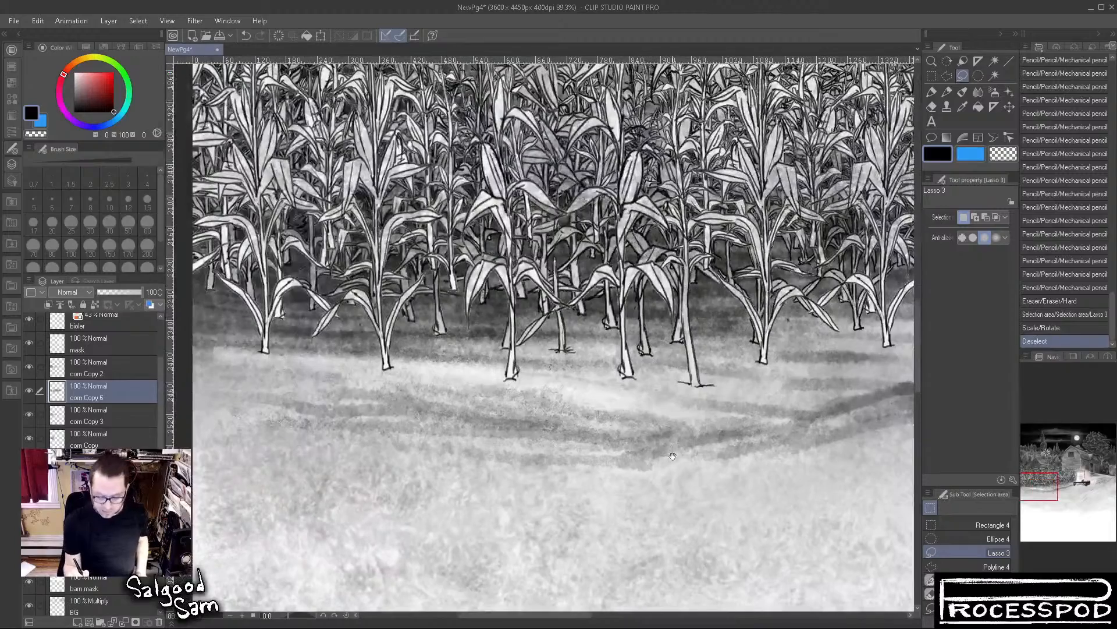
left_click_drag(664, 459, 687, 525)
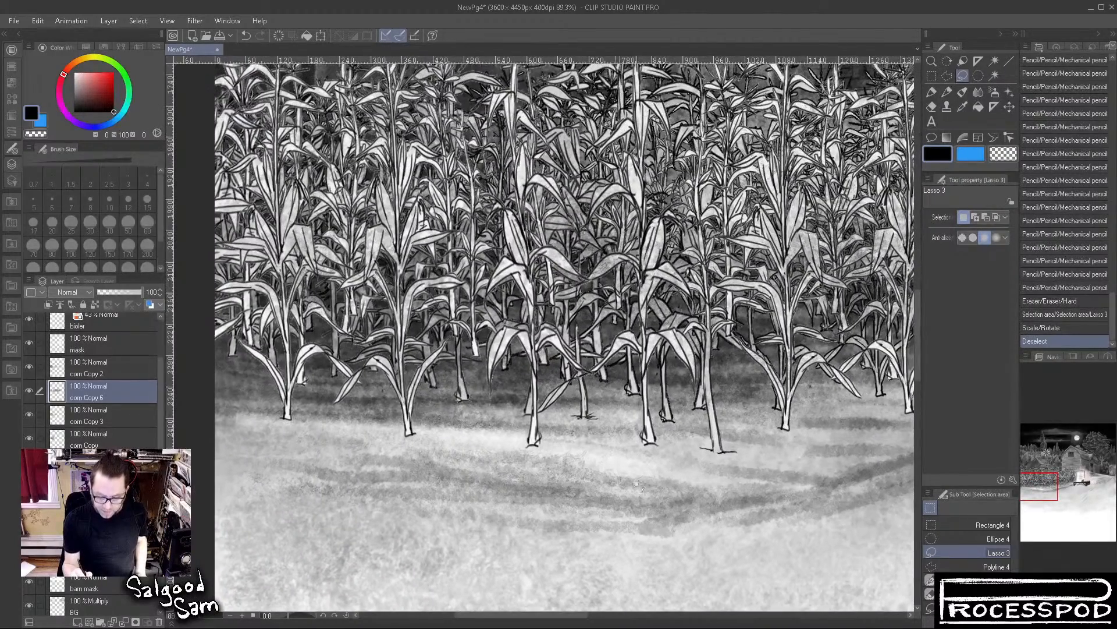
left_click_drag(804, 505, 684, 552)
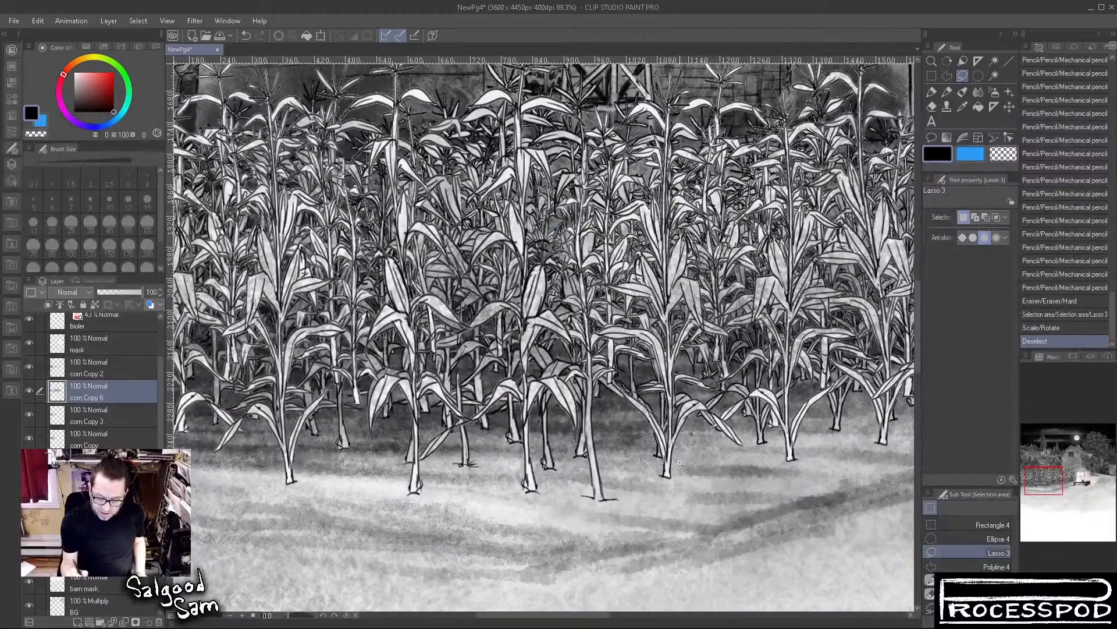
scroll(680, 460, "down", 5)
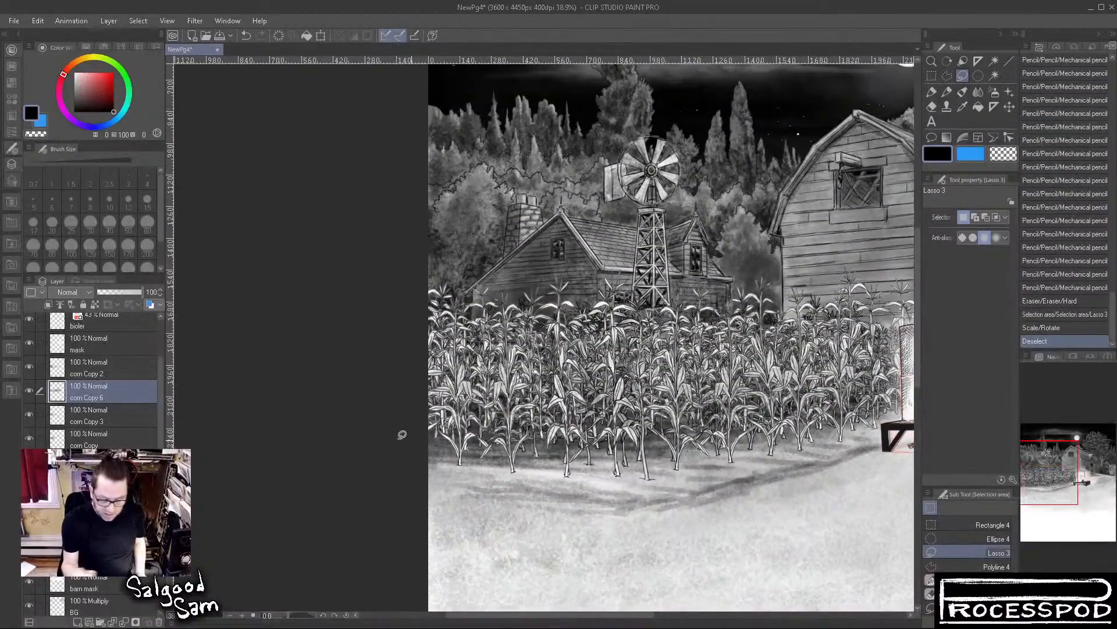
left_click(29, 416)
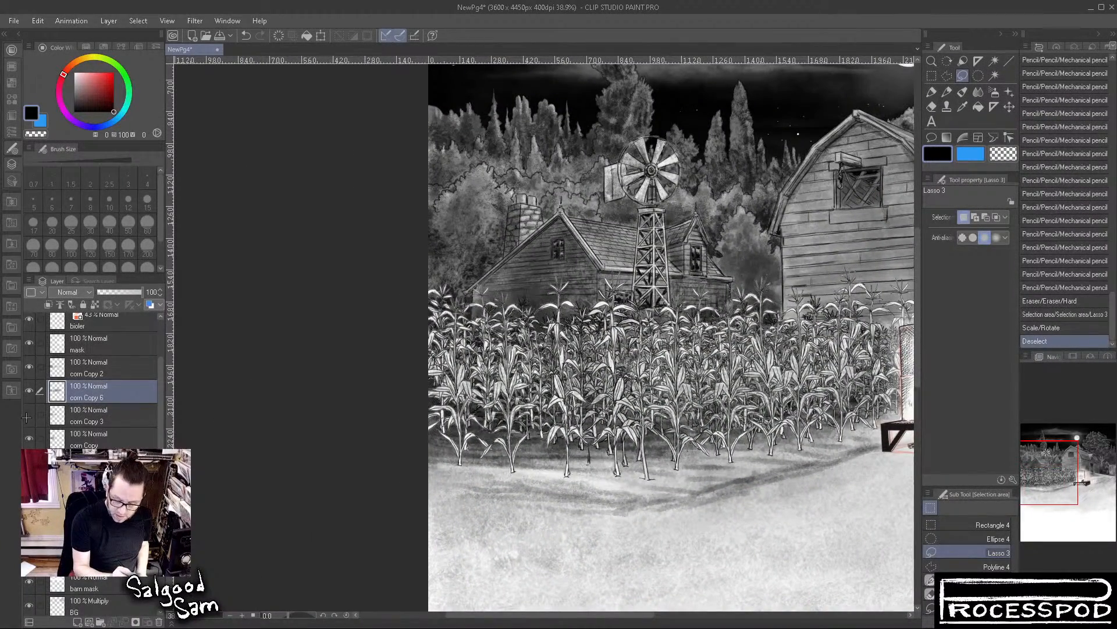
left_click(27, 416)
left_click(29, 435)
left_click(28, 431)
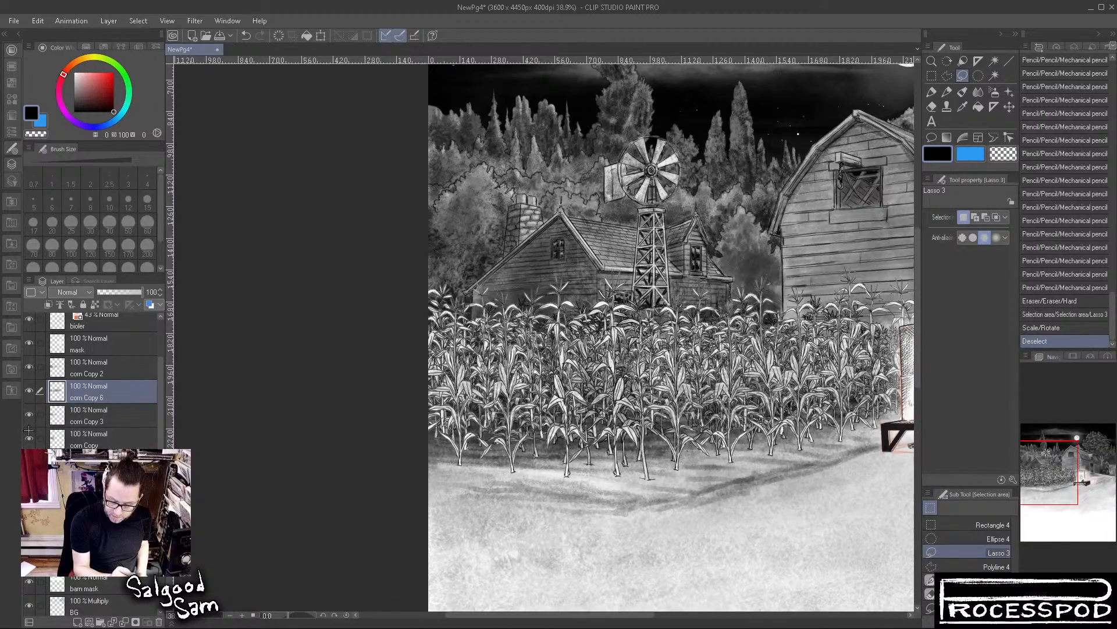
scroll(610, 354, "up", 10)
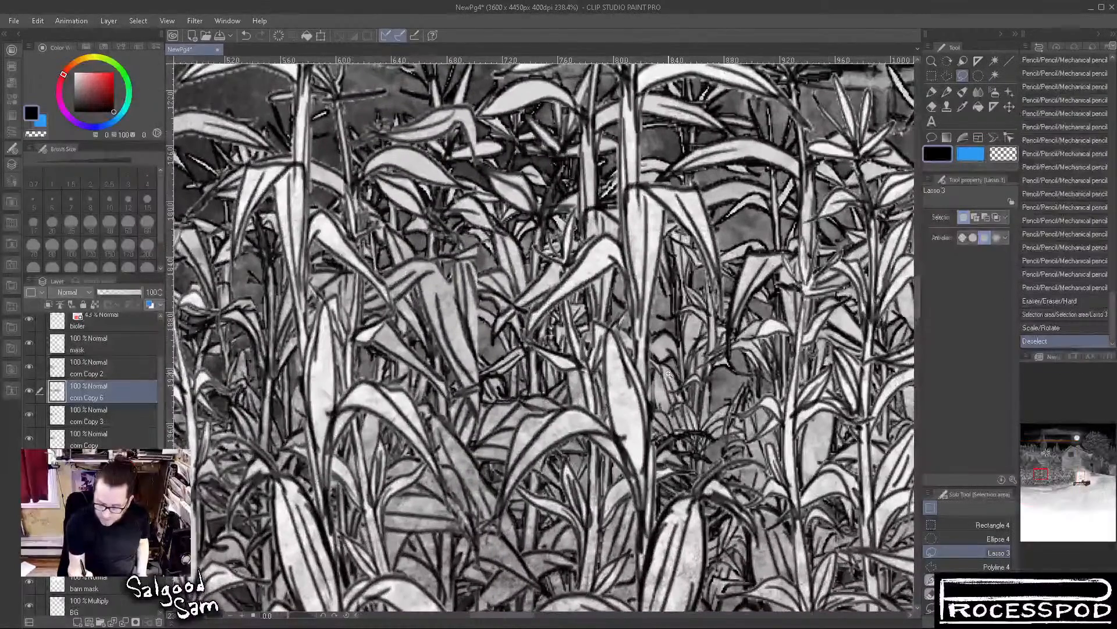
left_click(28, 431)
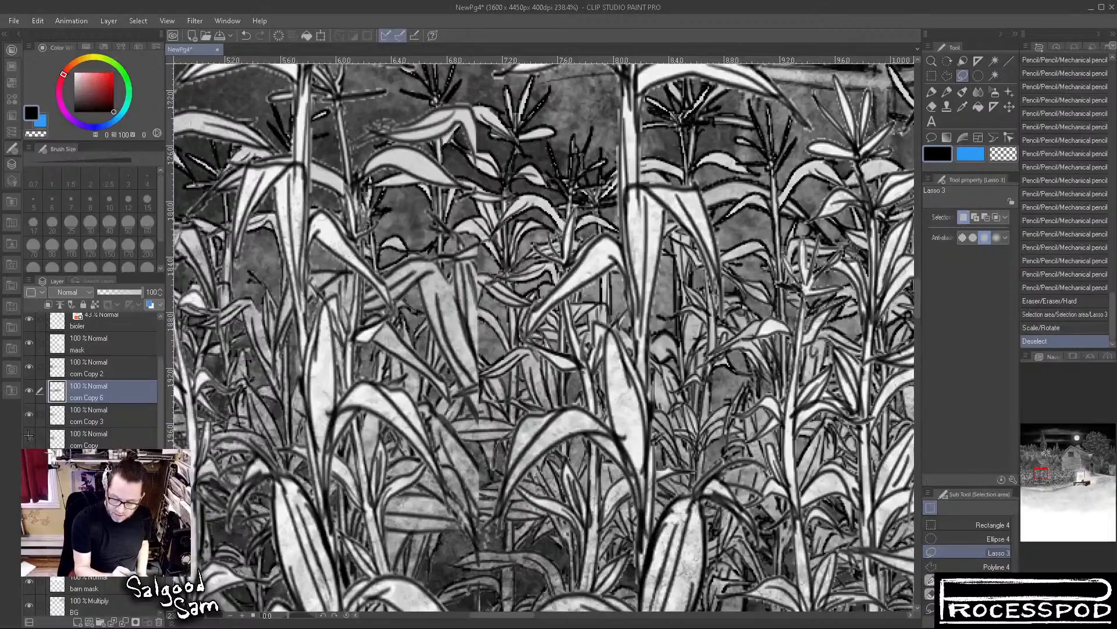
left_click(28, 431)
left_click(28, 412)
left_click(28, 410)
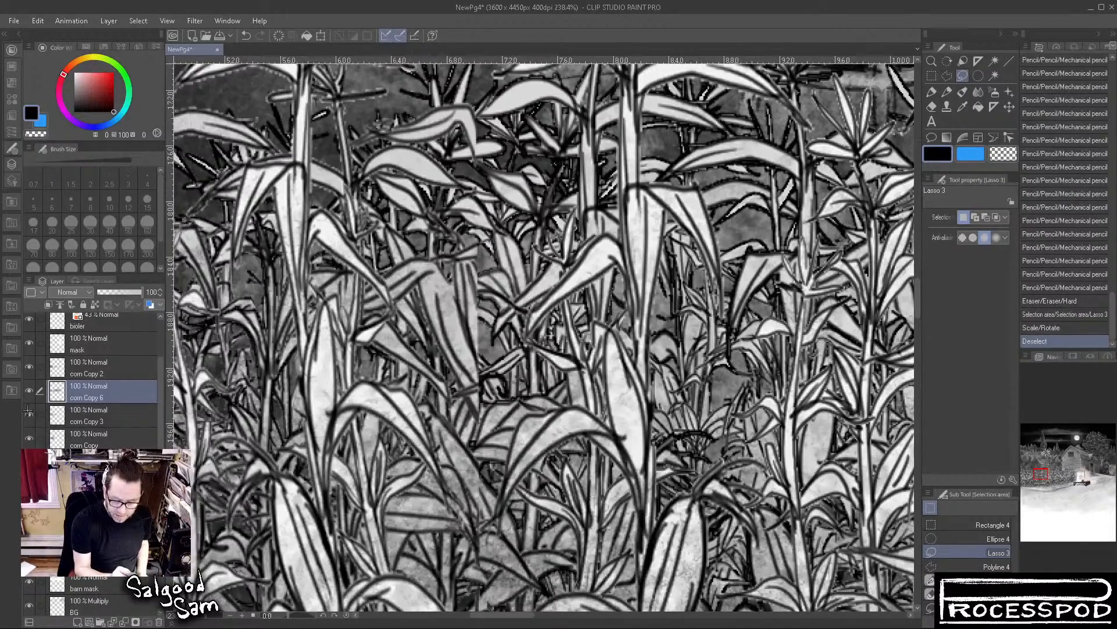
On the corn Copy 3 layer, auto-select the area around the plants and expand the selection
left_click(89, 411)
key("w")
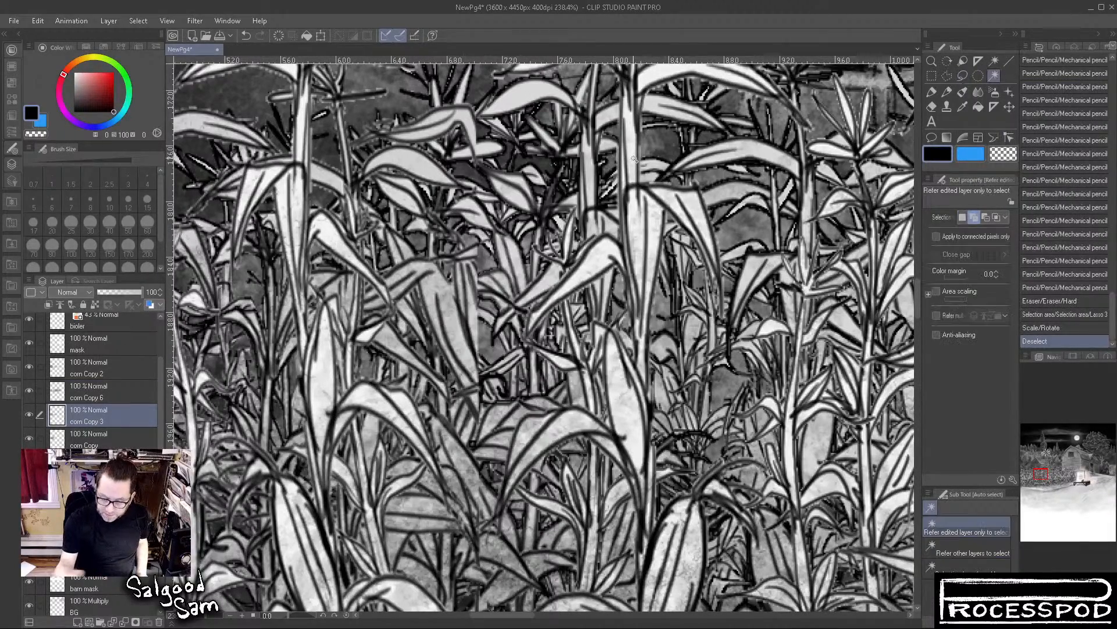
left_click(387, 103)
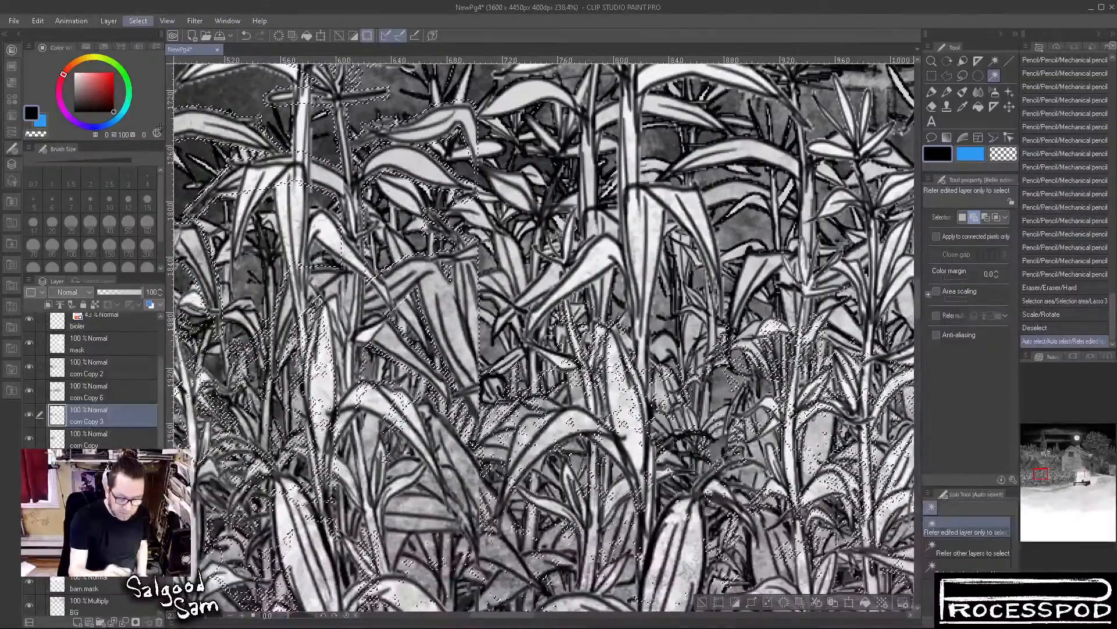
left_click(192, 97)
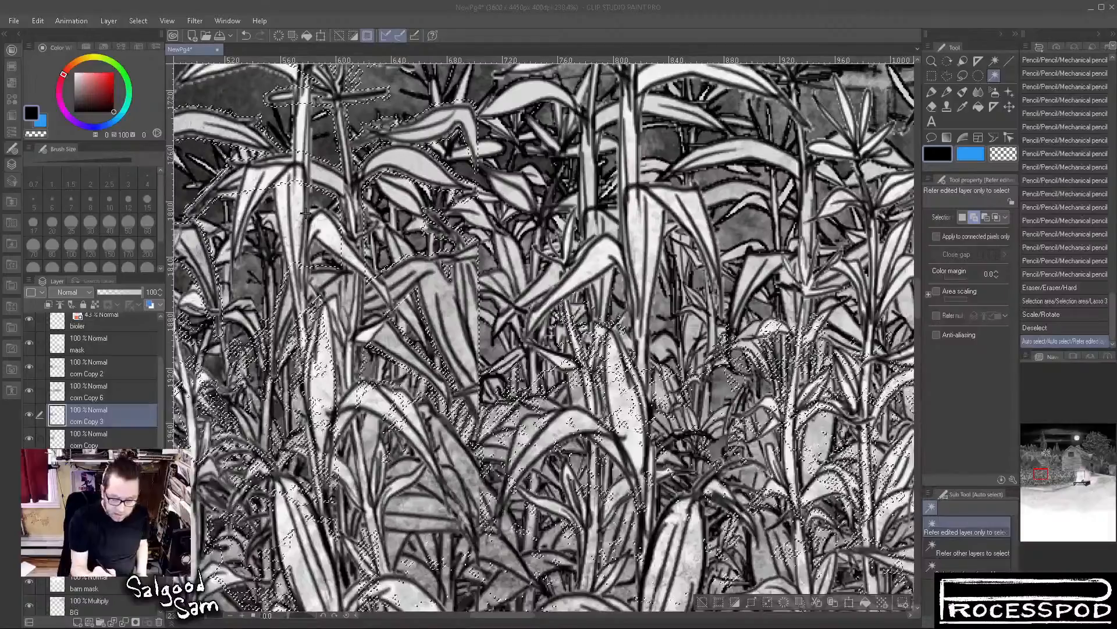
key("Return")
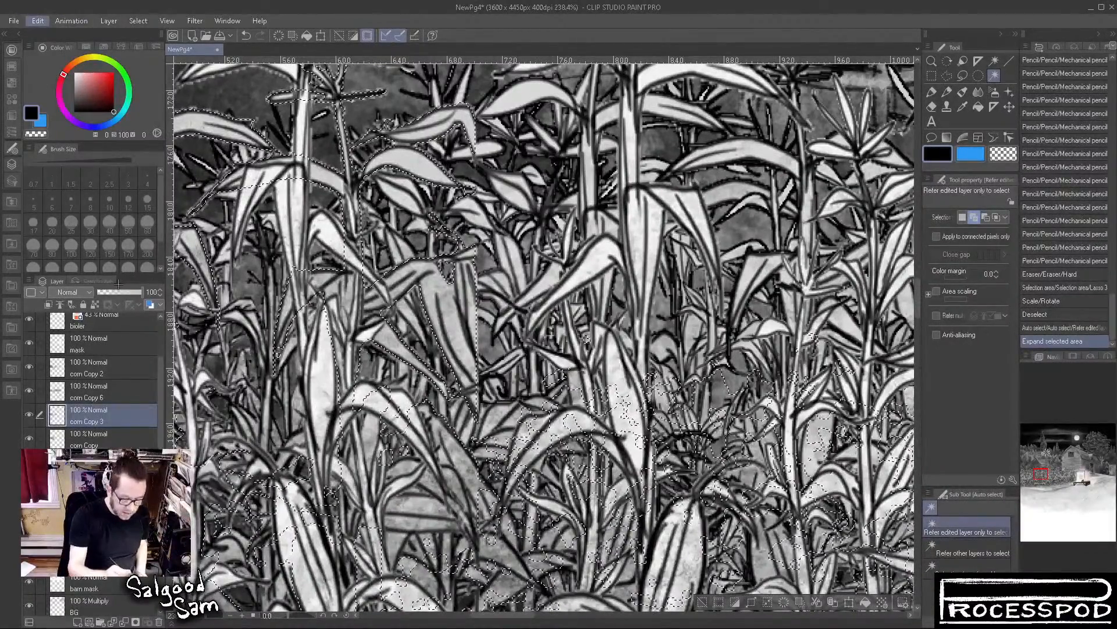
Apply a level correction to the expanded selection on corn Copy 3 and deselect
left_click(308, 344)
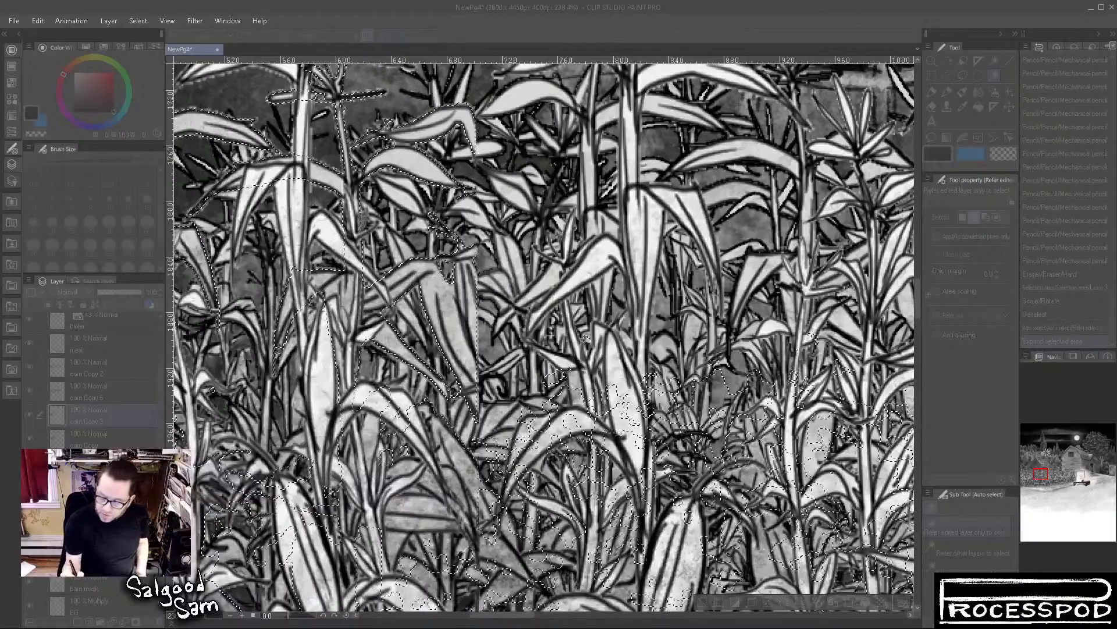
left_click(773, 335)
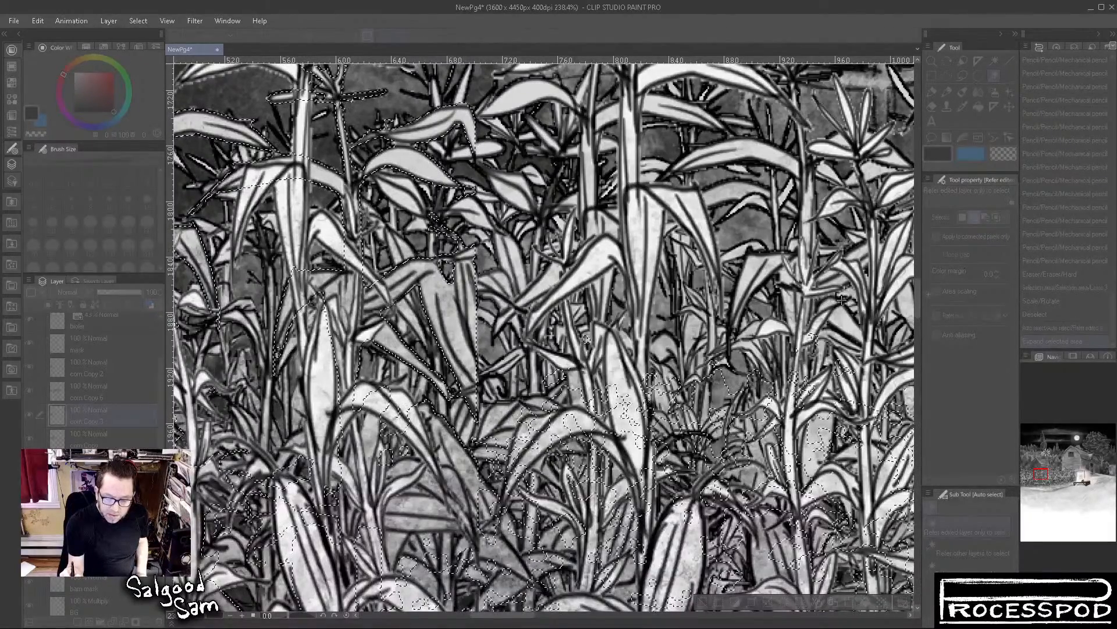
left_click(940, 198)
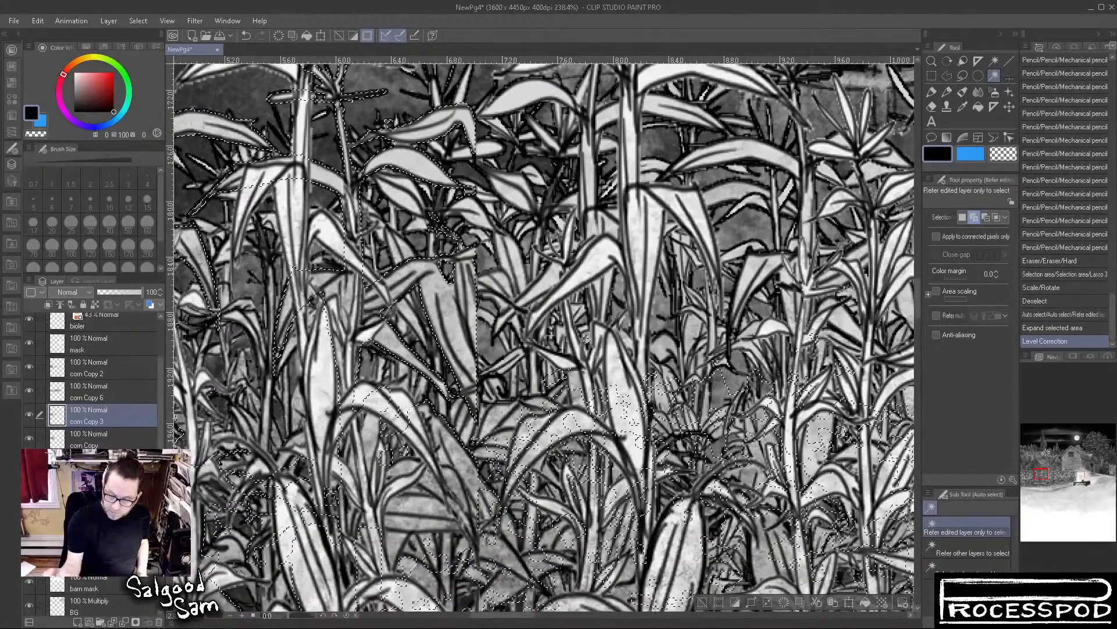
left_click(707, 604)
Undo the deselection on corn Copy 3, apply a second level correction inside the selection, and clear it
left_click_drag(519, 367, 601, 516)
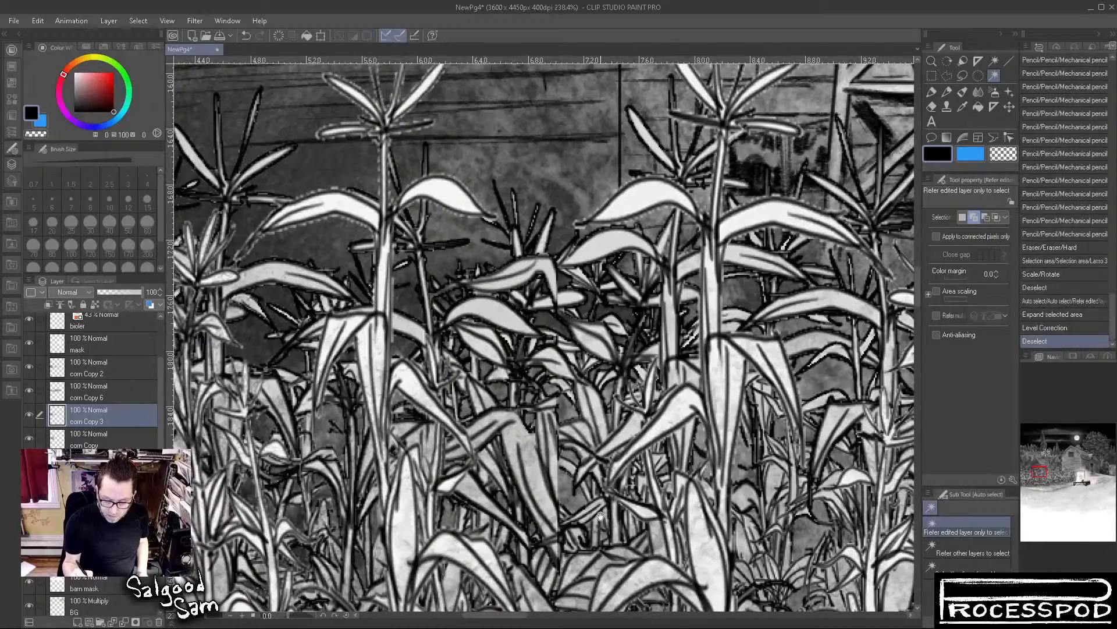
key("ctrl+z")
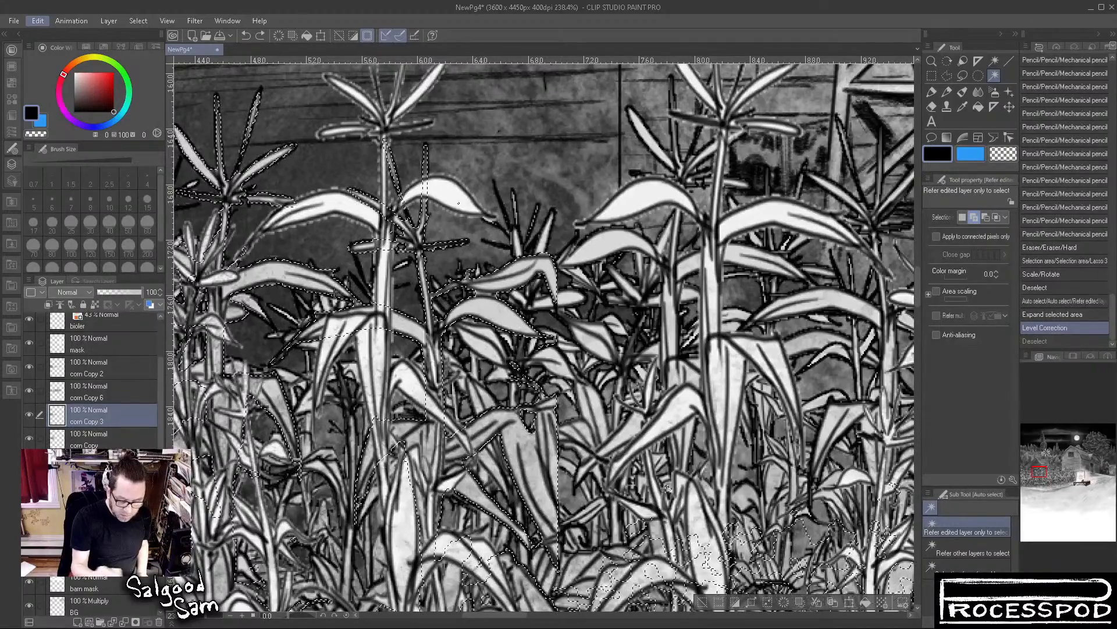
key("ctrl+l")
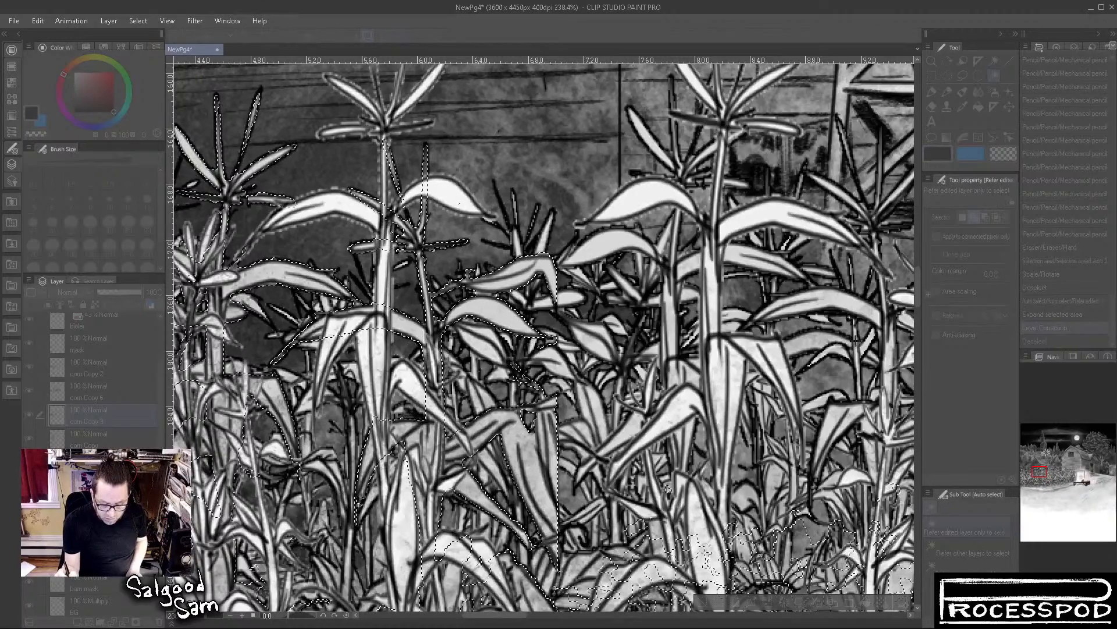
left_click(938, 201)
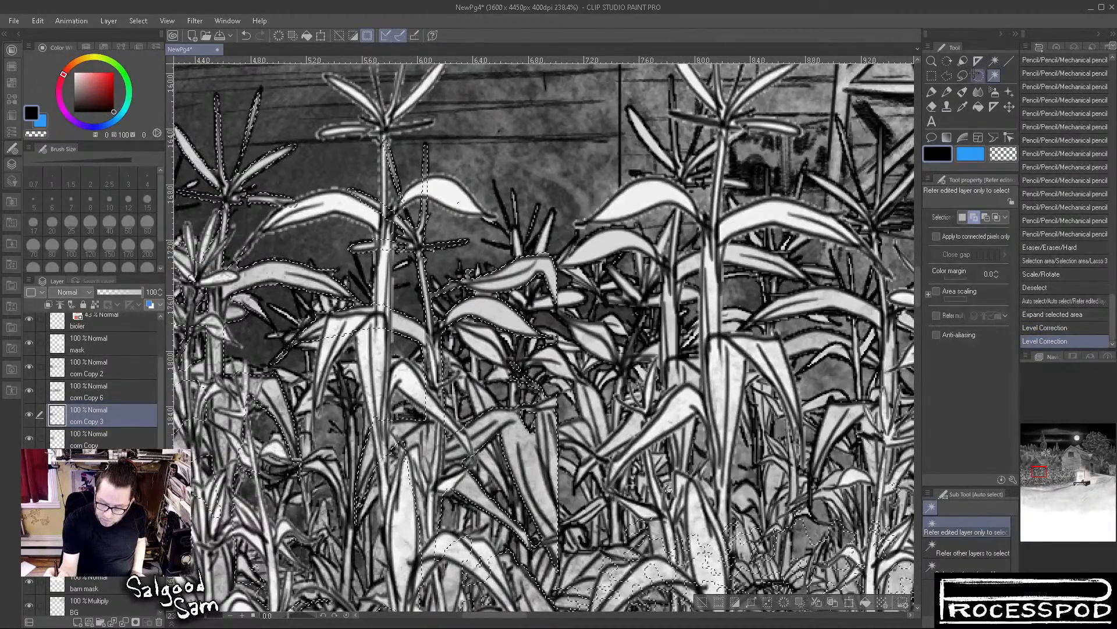
key("m")
left_click_drag(473, 260, 482, 259)
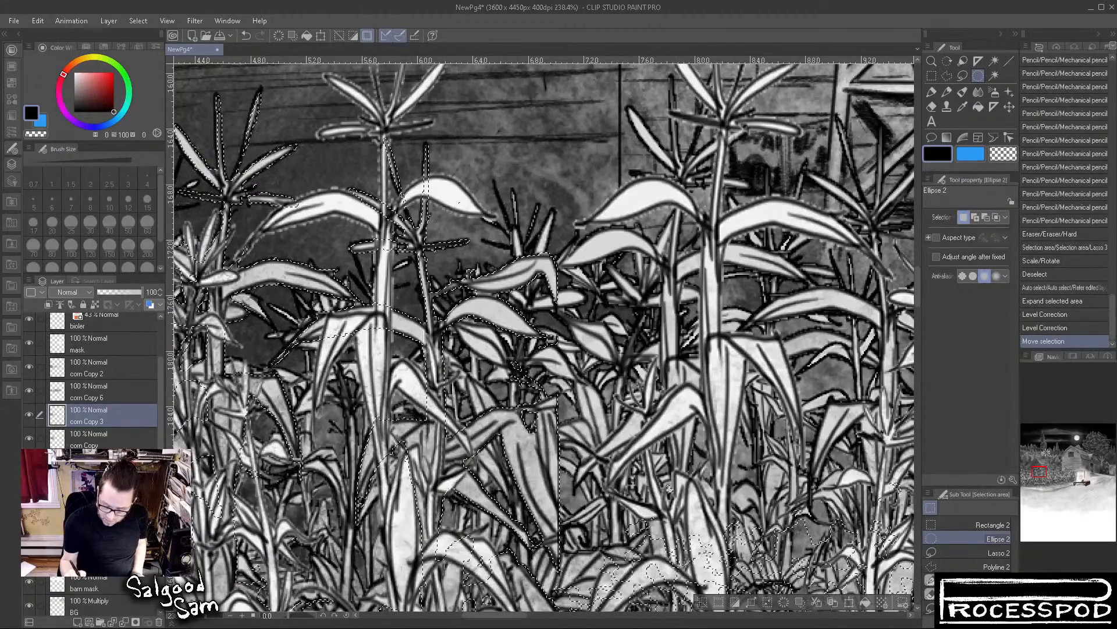
key("ctrl+d")
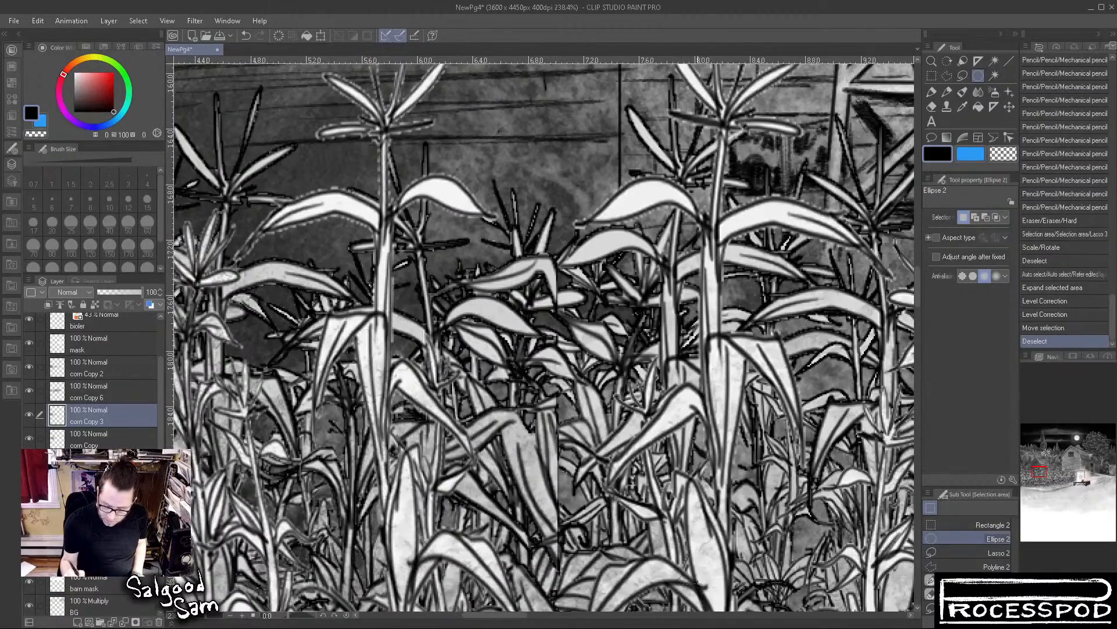
On the corn Copy 6 layer, auto-select the area around the plants with reference to that layer only and expand the selection
left_click(123, 386)
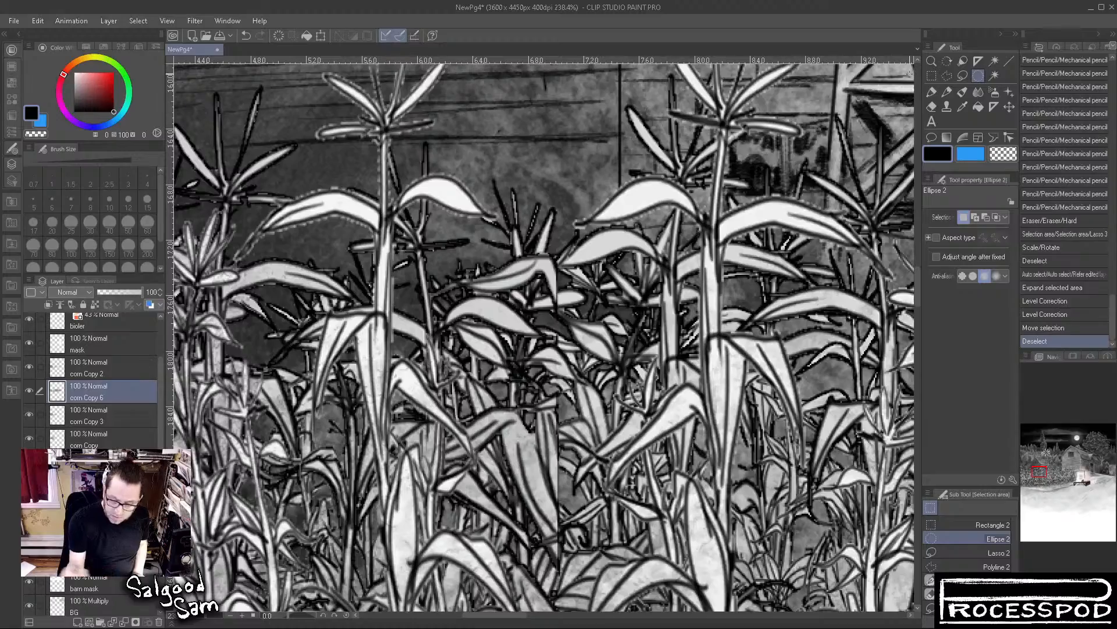
left_click(994, 75)
left_click(532, 127)
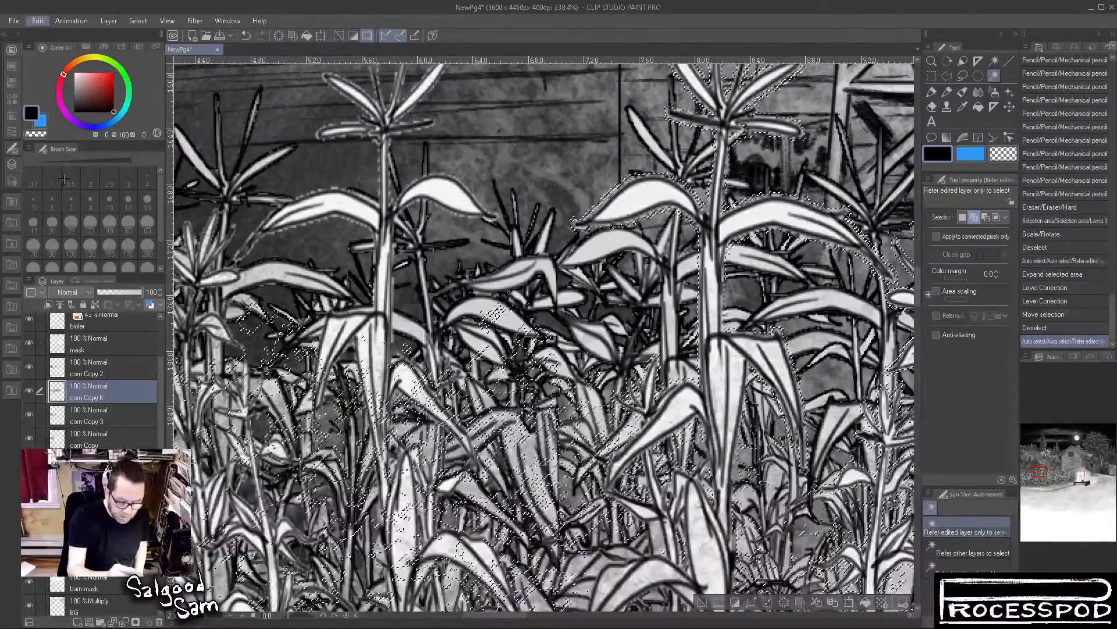
left_click(141, 21)
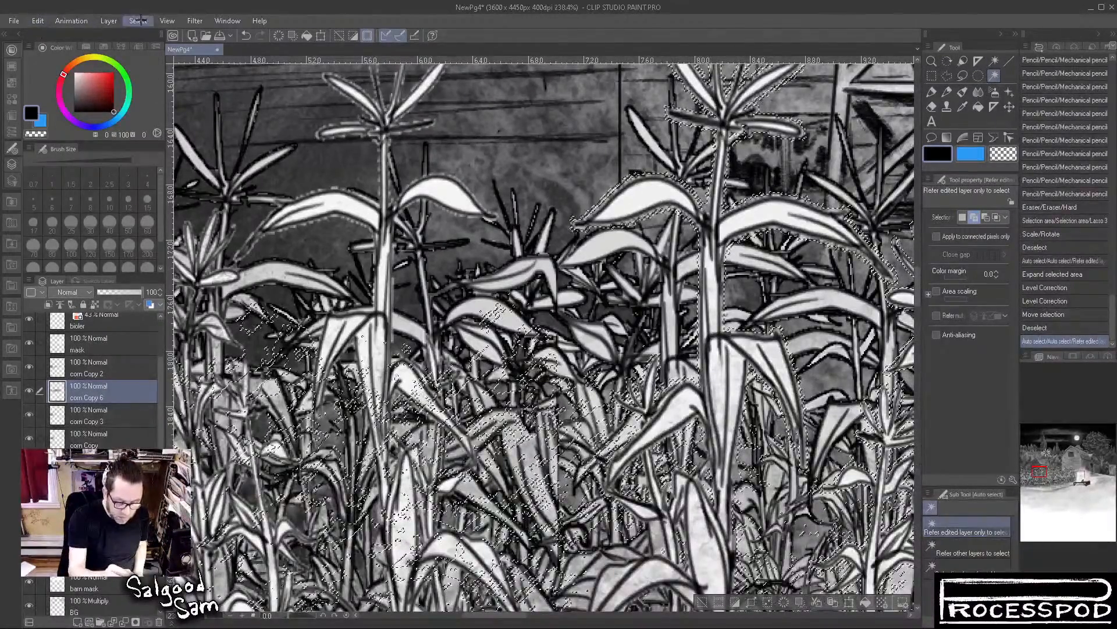
left_click(188, 95)
left_click(311, 208)
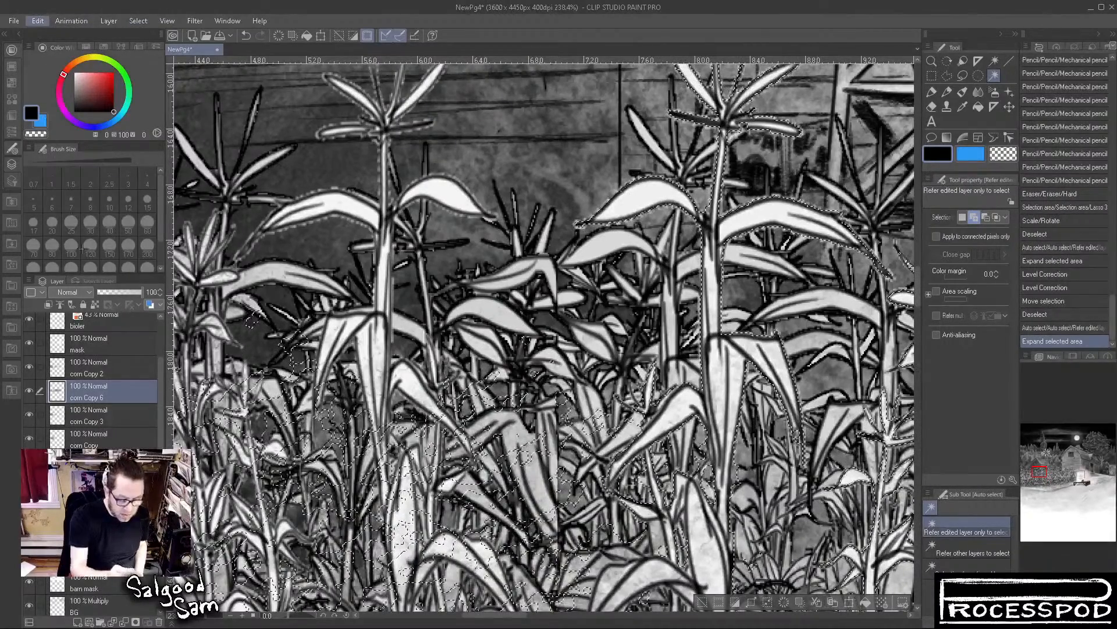
Apply a level correction to the selected area of corn Copy 6 and deselect
left_click(296, 345)
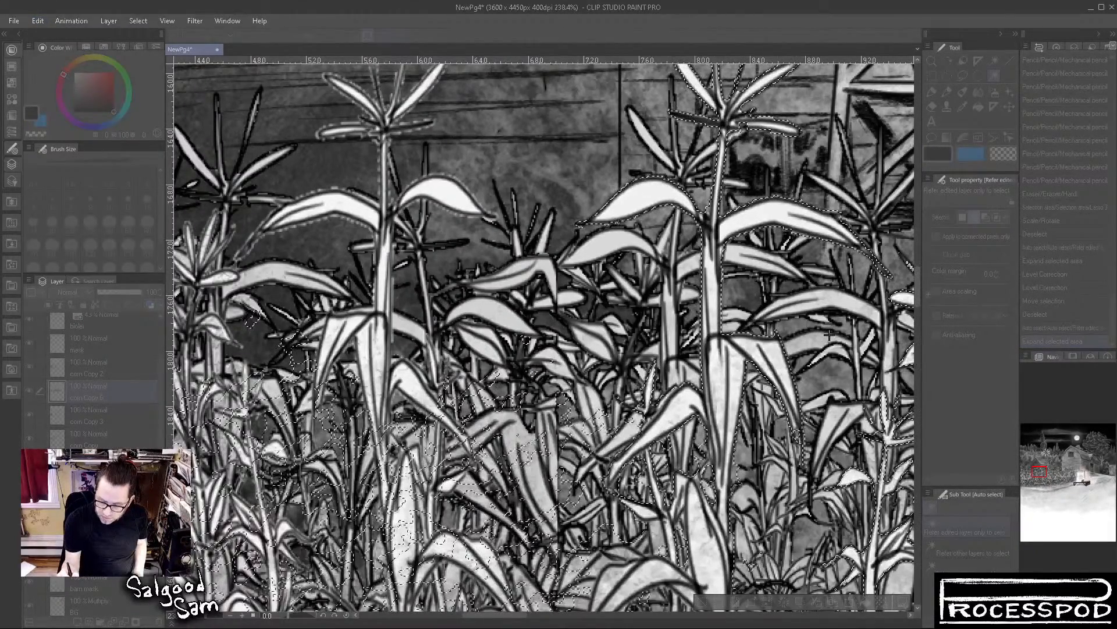
left_click(930, 200)
left_click(978, 76)
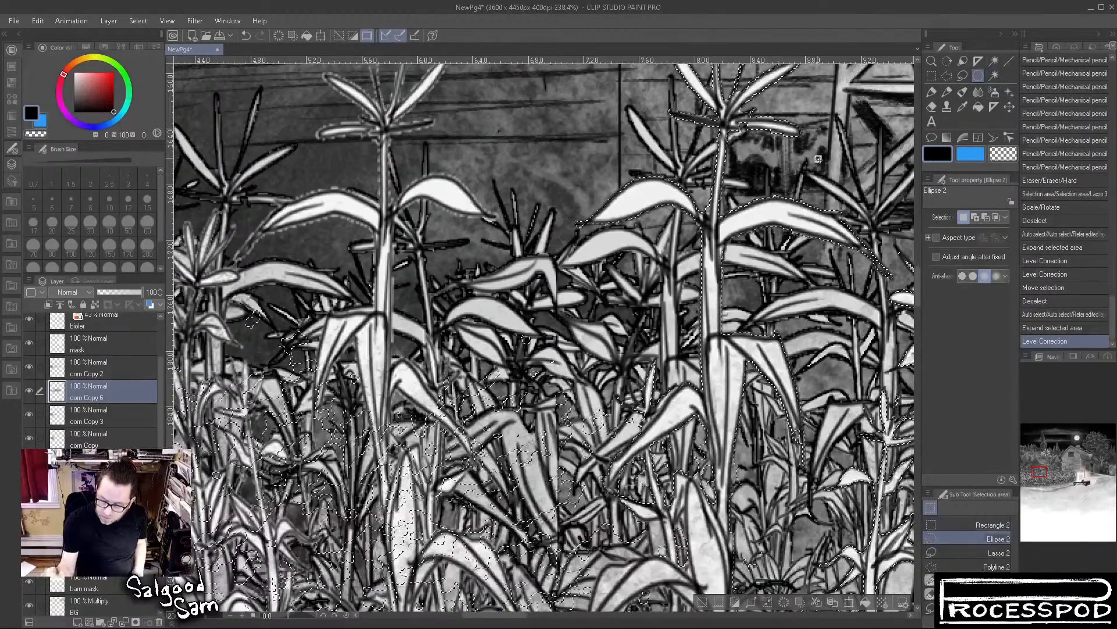
left_click(709, 589)
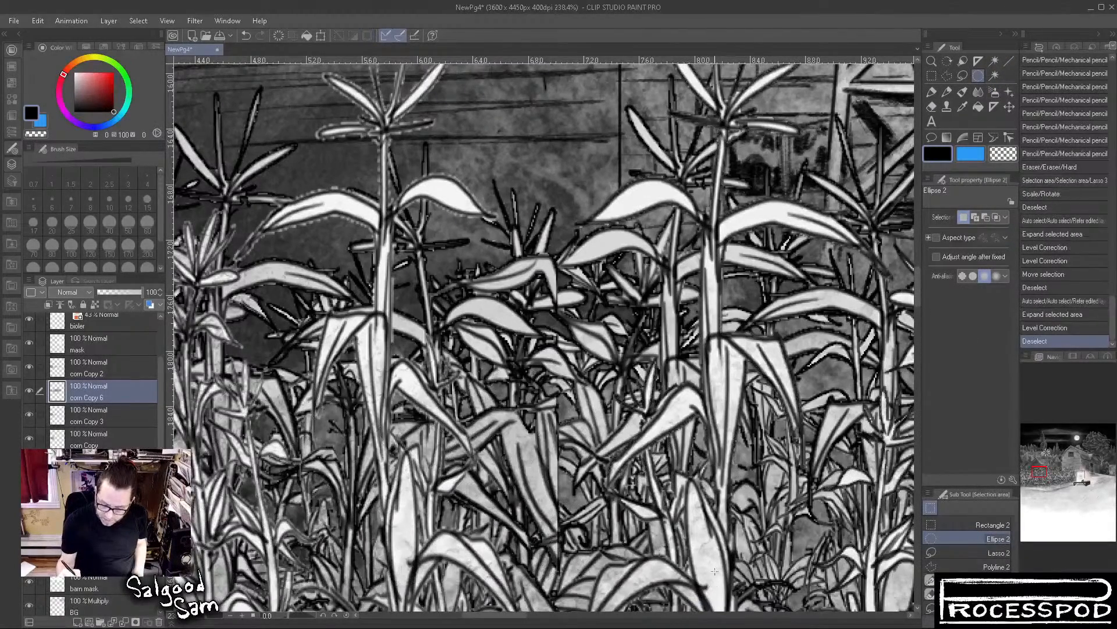
On the corn Copy 2 layer, auto-select the area around the plants and expand the selection
left_click_drag(463, 270, 502, 373)
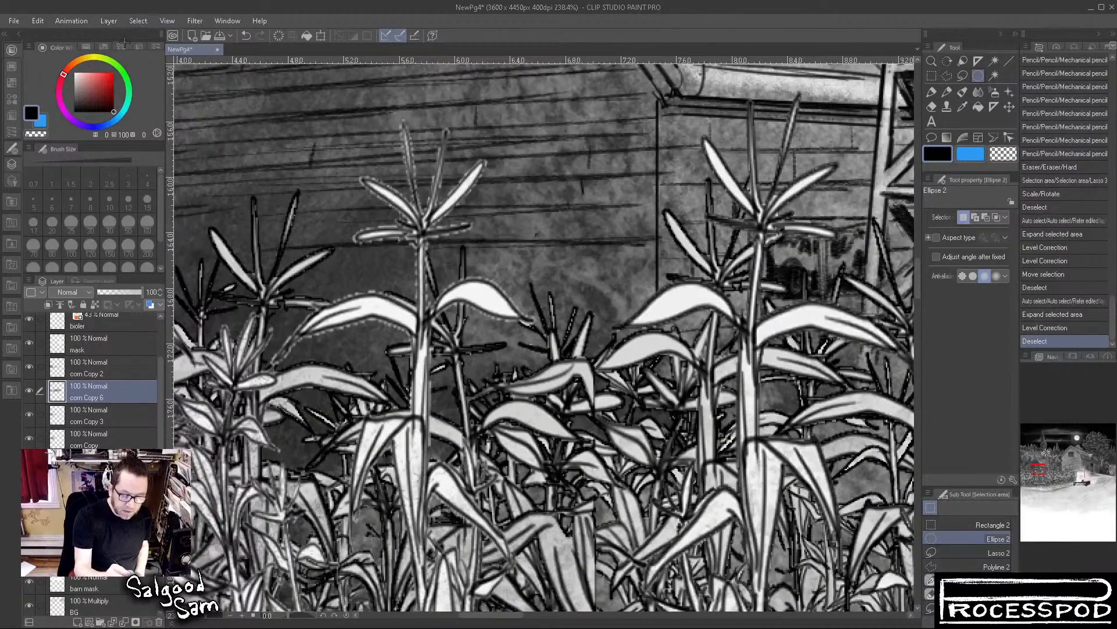
left_click(100, 362)
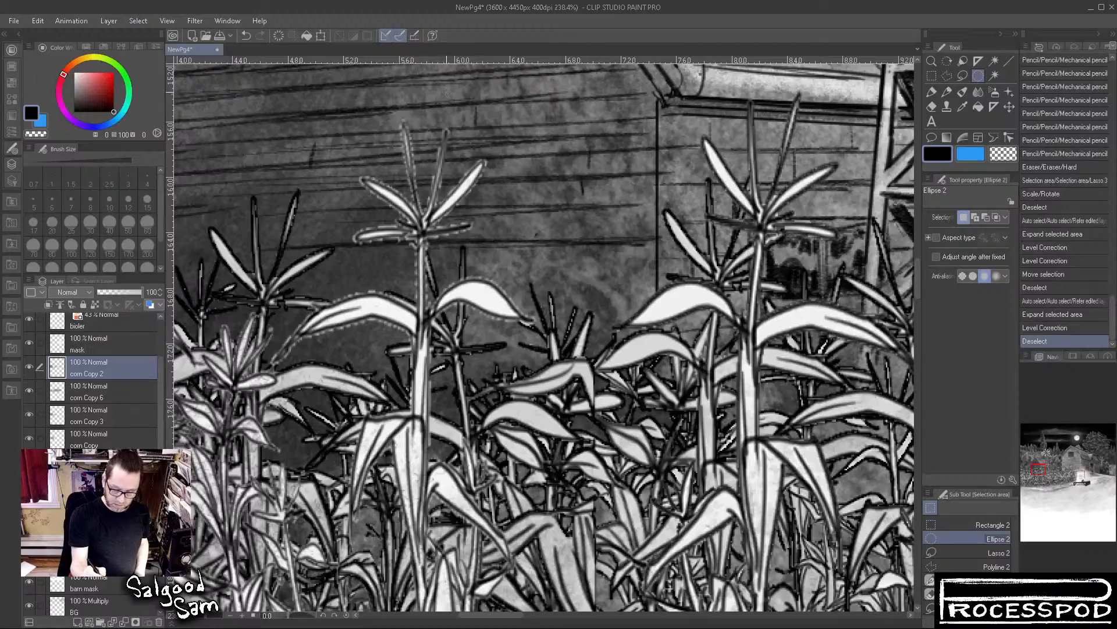
left_click(994, 76)
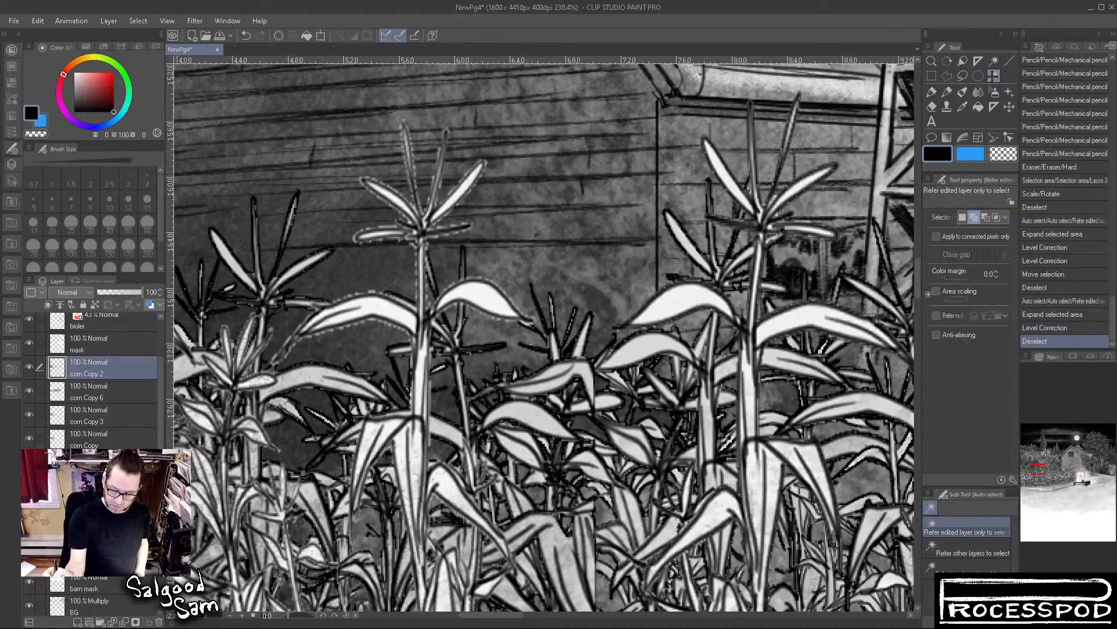
left_click(655, 107)
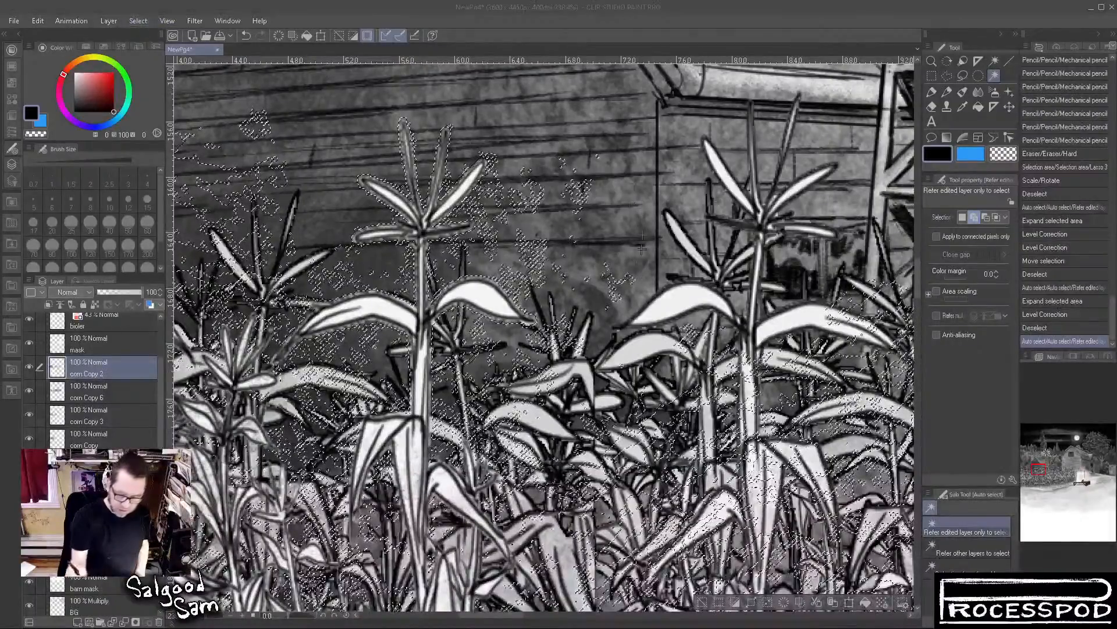
key("Return")
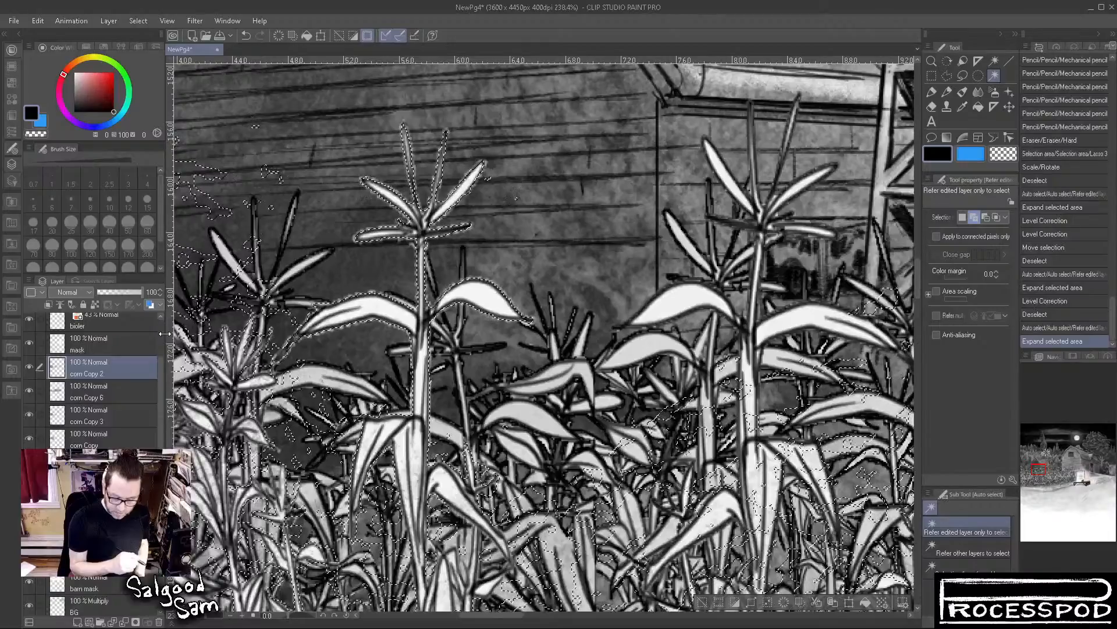
Hide the layers below corn Copy 2 and examine its plants and the selection around them, adding another area with Auto select
left_click_drag(293, 389, 642, 358)
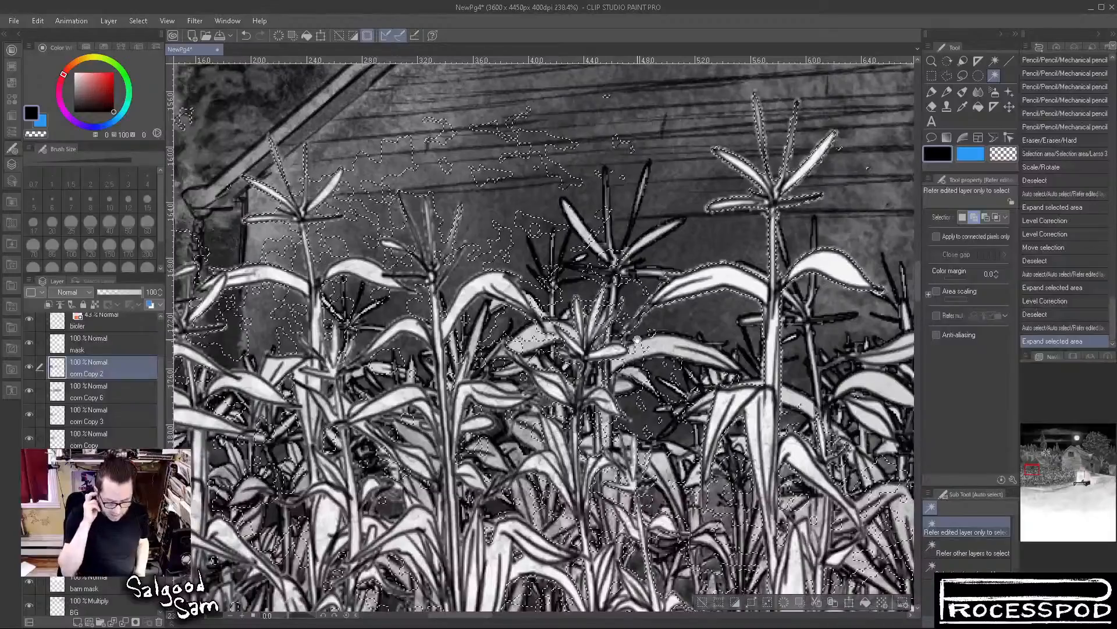
scroll(708, 462, "down", 3)
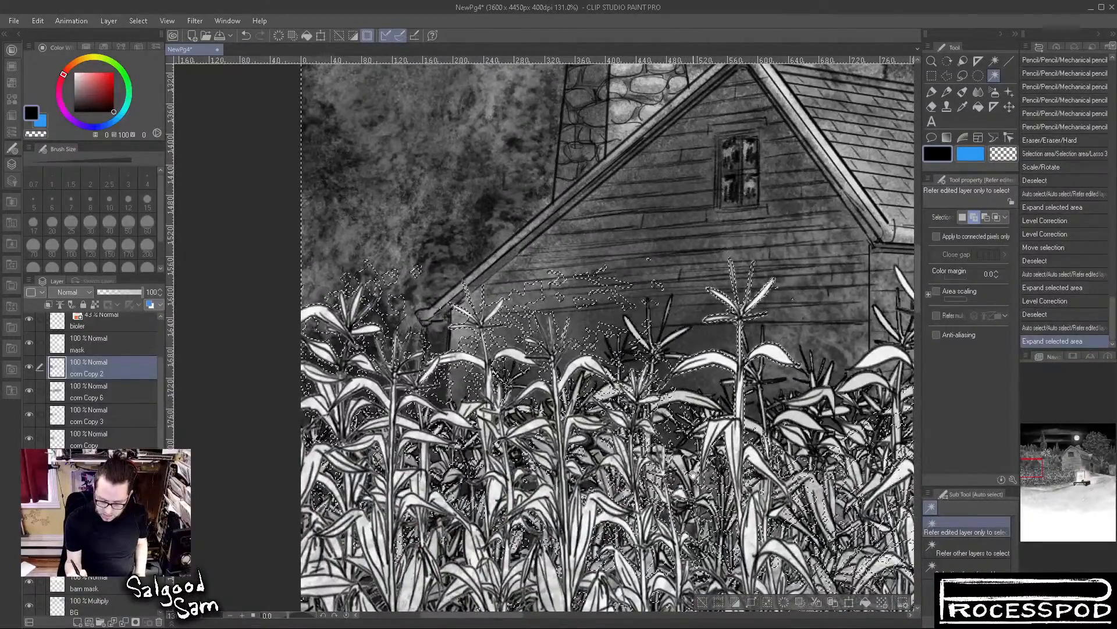
left_click_drag(32, 391, 30, 414)
left_click_drag(35, 599, 38, 593)
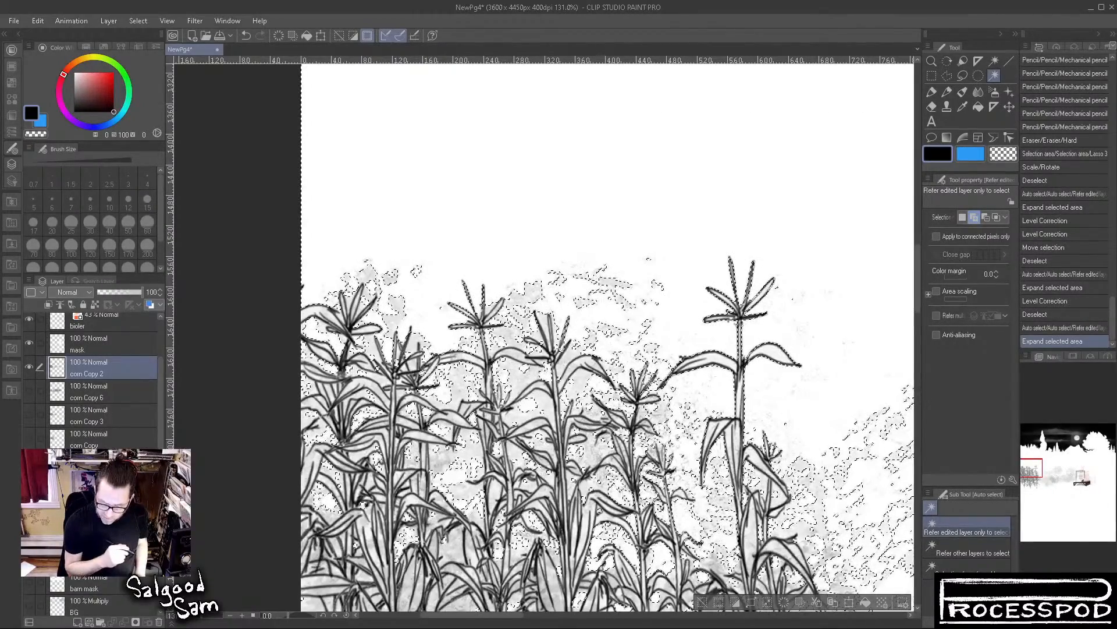
left_click_drag(720, 302, 684, 150)
left_click_drag(838, 423, 703, 377)
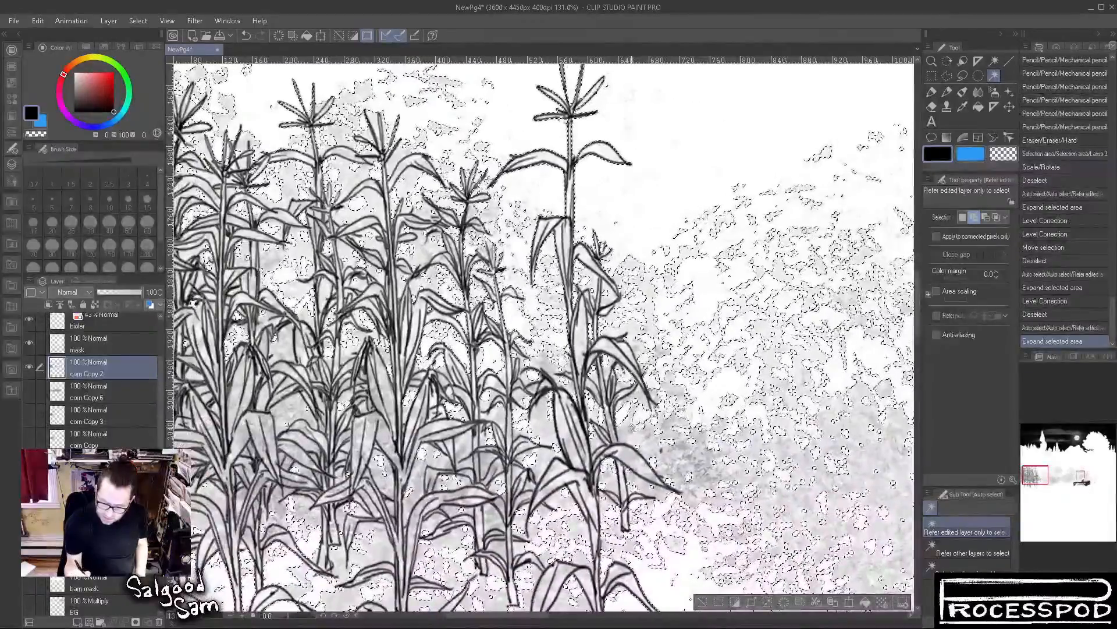
left_click(630, 429)
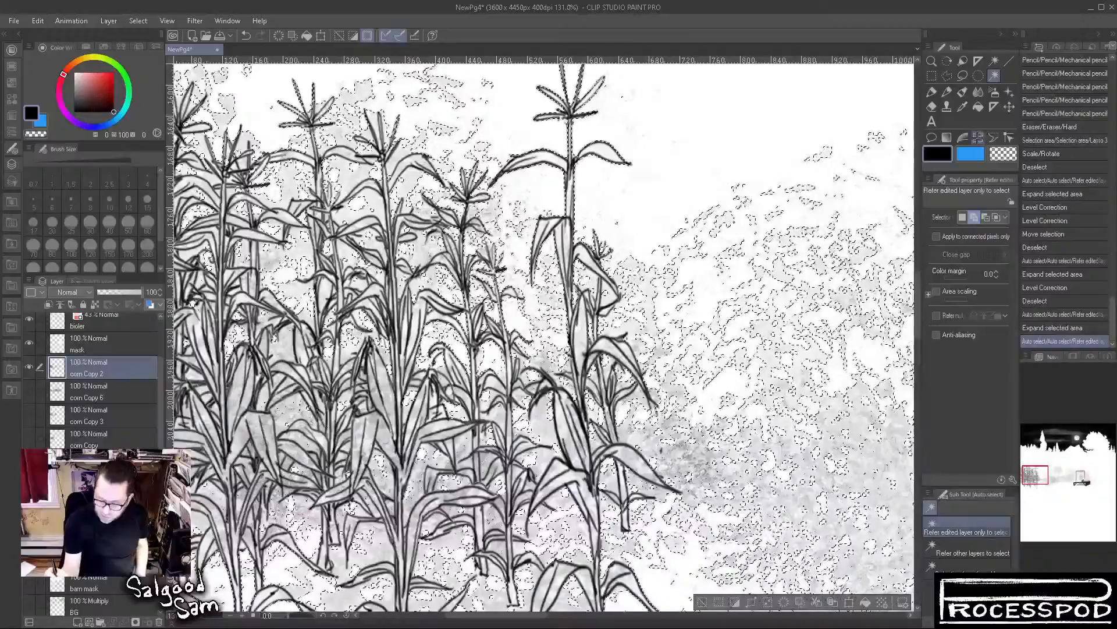
mouse_move(803, 260)
left_mouse_down()
mouse_move(803, 378)
mouse_move(803, 279)
left_mouse_up()
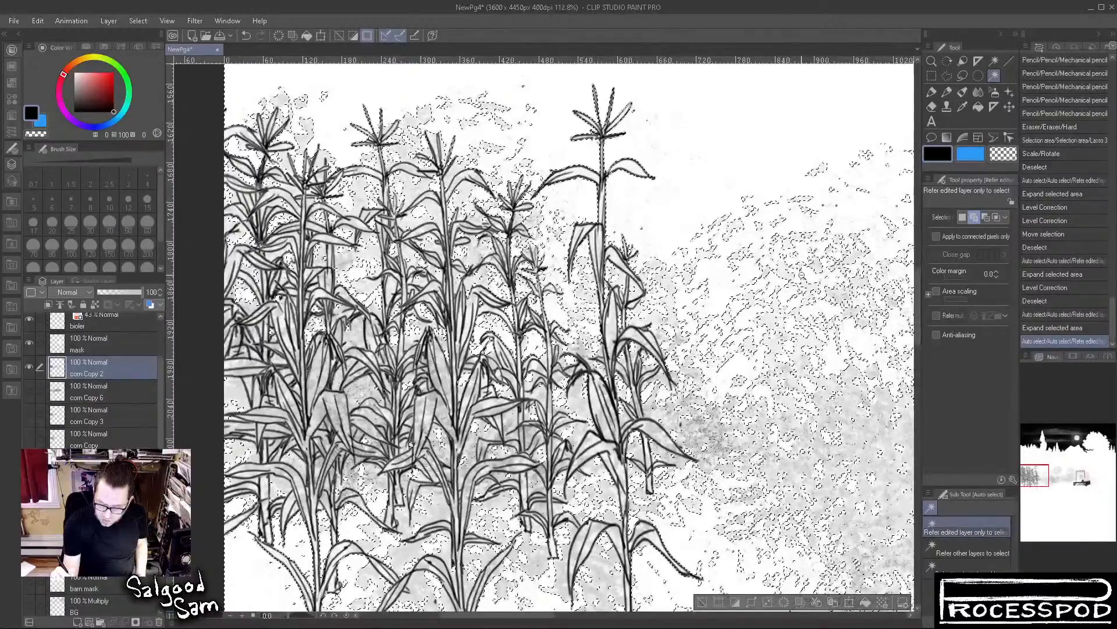
scroll(529, 339, "up", 5)
scroll(530, 339, "up", 2)
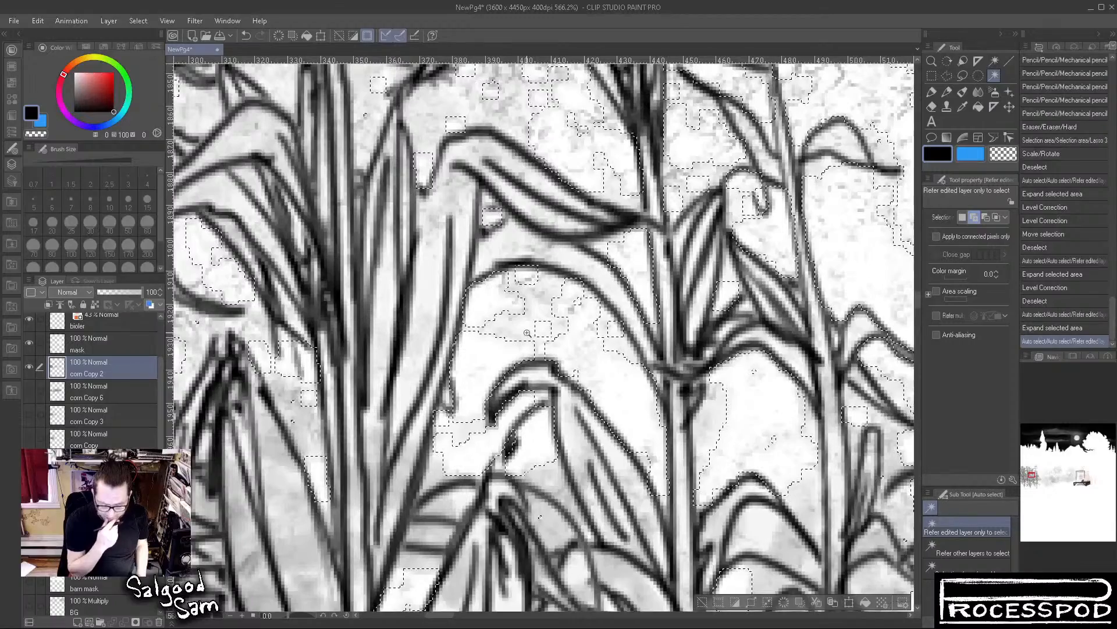
Show the hidden layers below corn Copy 2 again and clear the selection using the rectangular marquee
left_click_drag(29, 390, 26, 605)
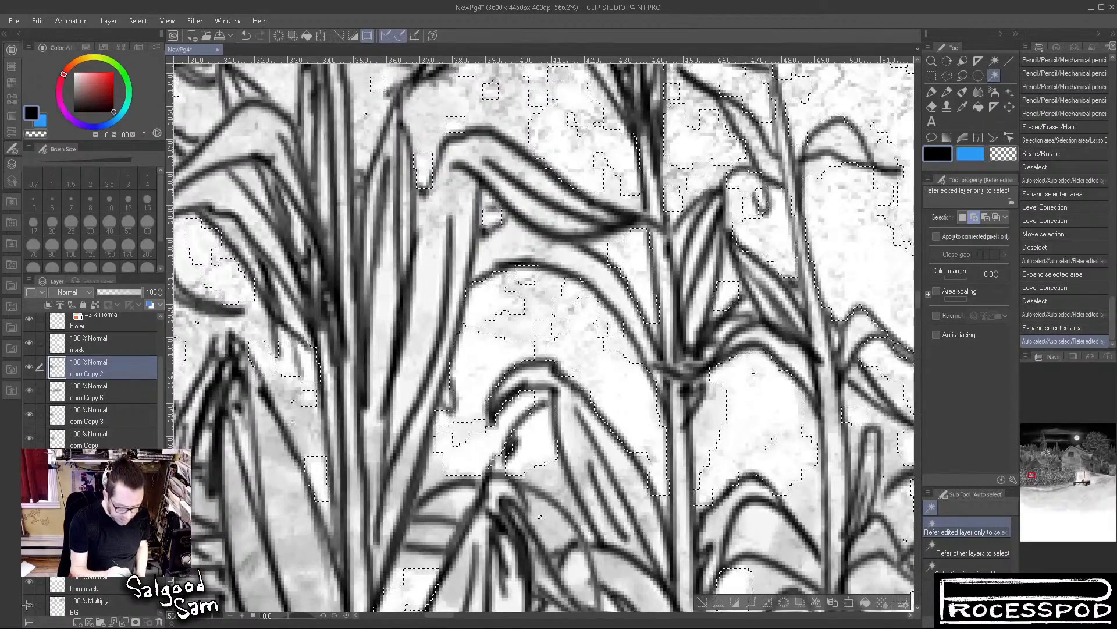
left_click_drag(162, 378, 163, 415)
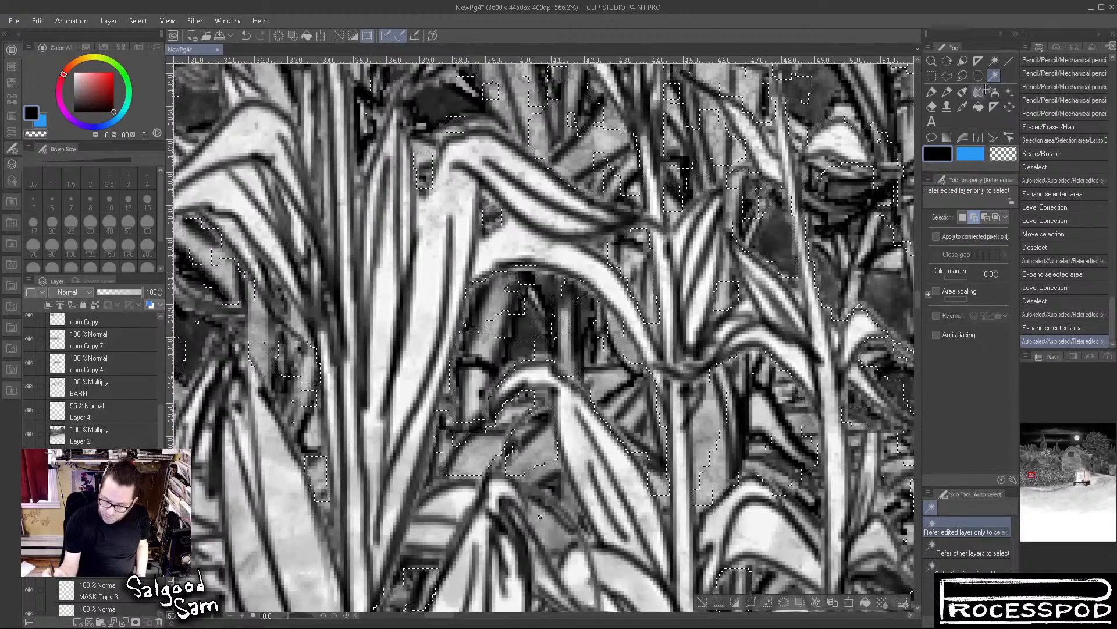
left_click(932, 76)
left_click(747, 309)
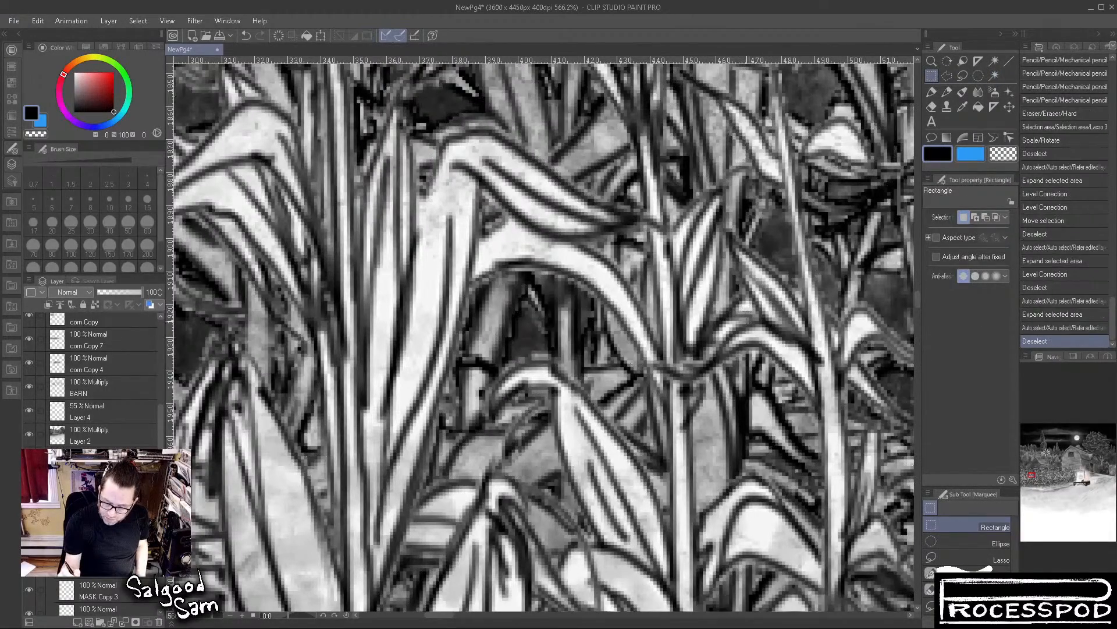
Auto-select the area around the plants on the corn Copy 2 layer and add another background area near their tops
scroll(730, 398, "down", 8)
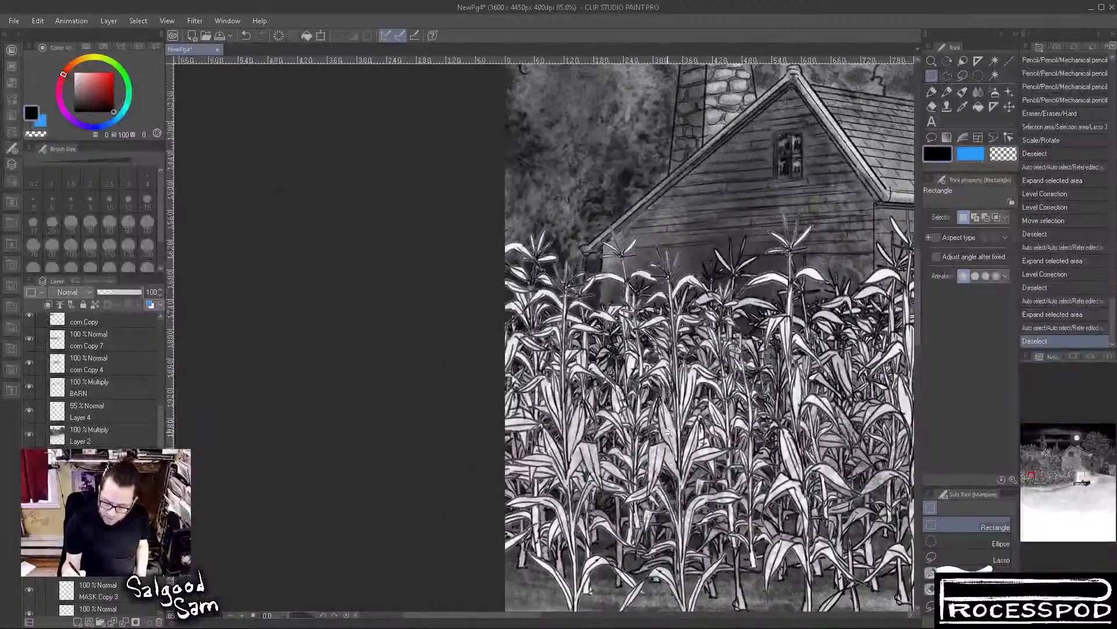
left_click_drag(705, 459, 554, 412)
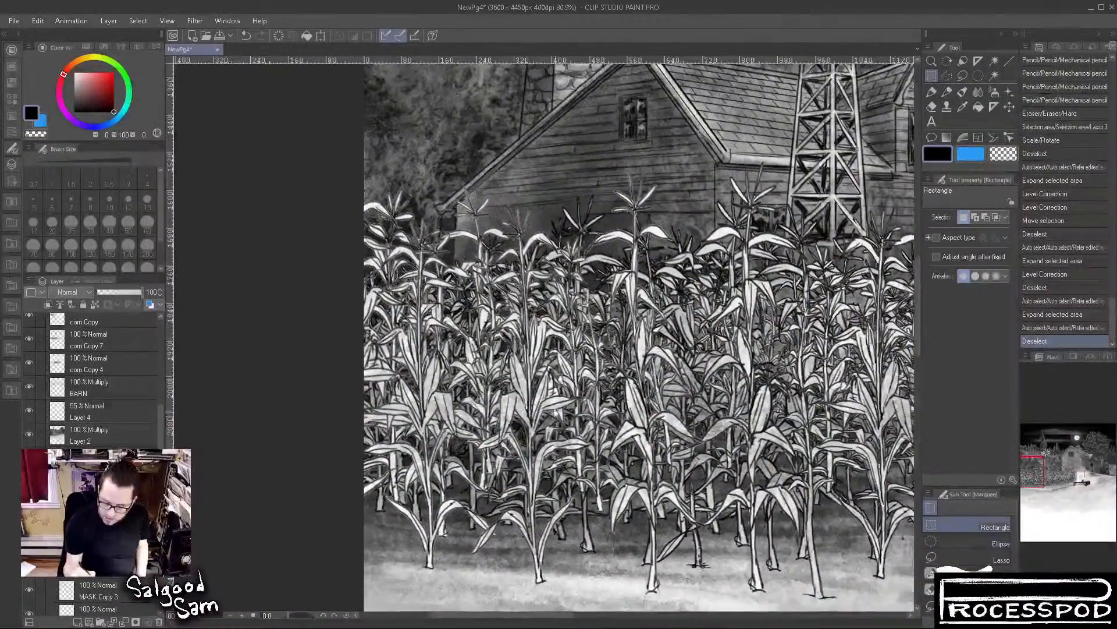
left_click(994, 75)
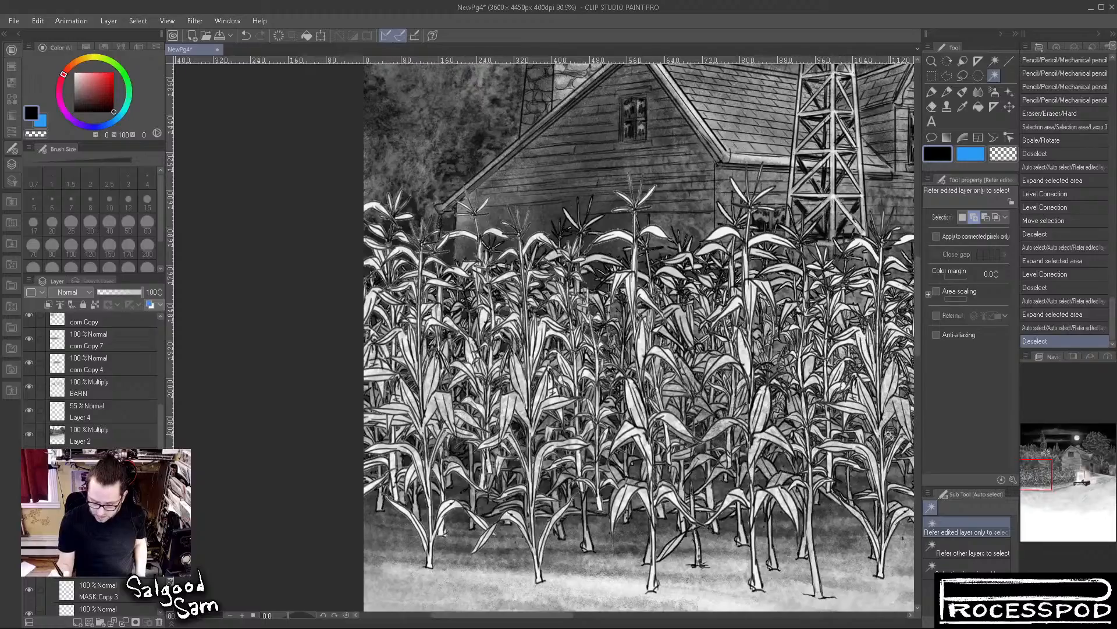
left_click(818, 582)
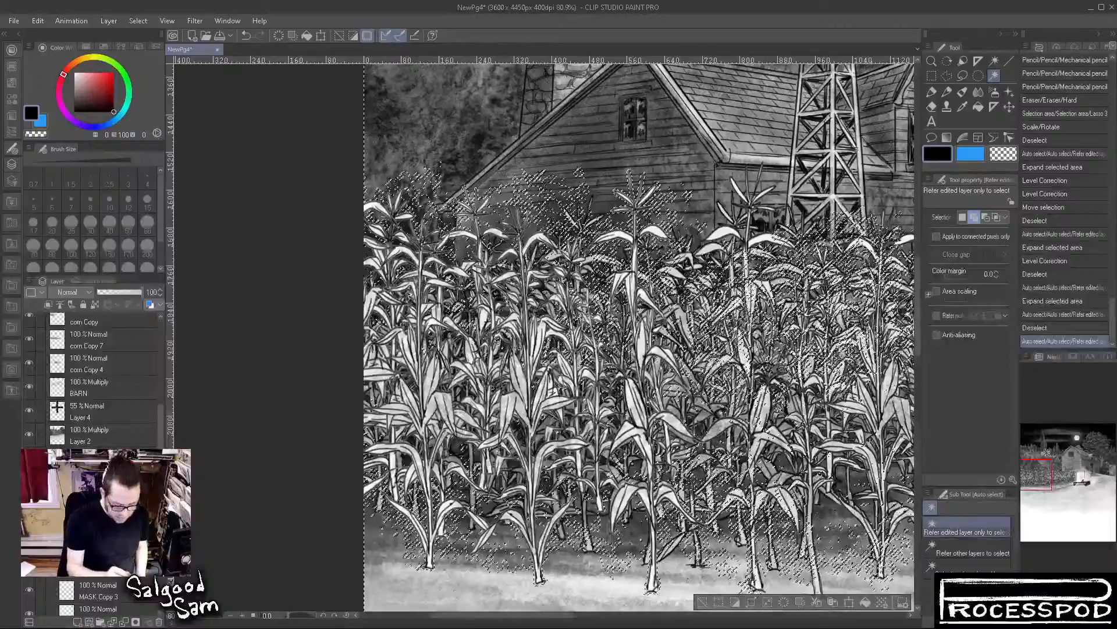
scroll(27, 406, "up", 5)
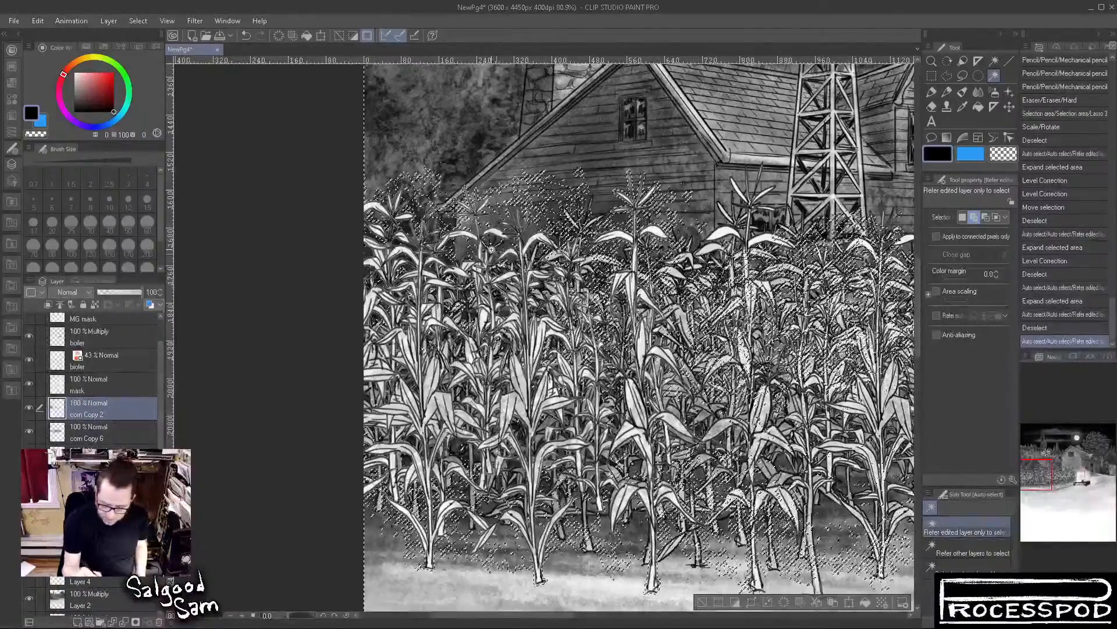
scroll(490, 249, "up", 8)
left_click(504, 172)
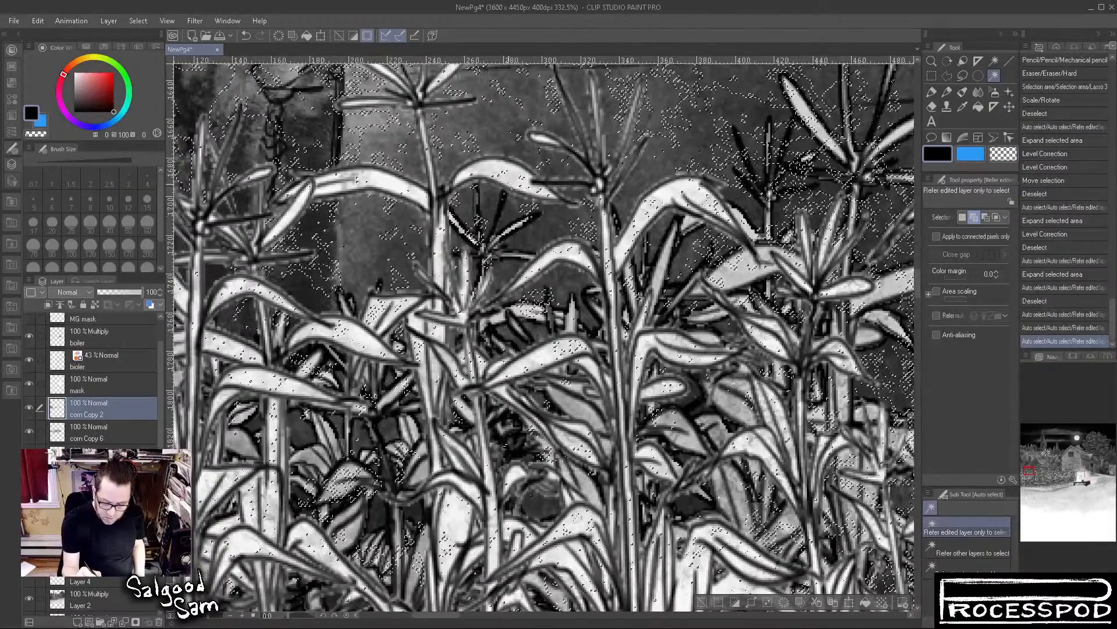
Add the varied light tones inside the corn Copy 2 leaves to the selection with repeated Auto select picks
left_click(699, 558)
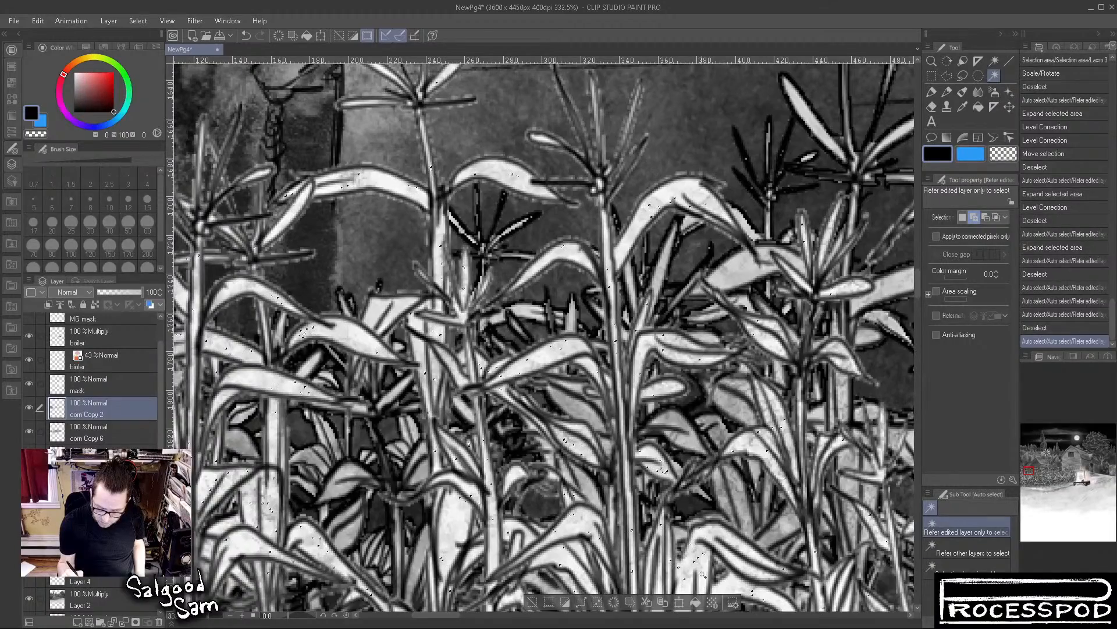
left_click(703, 562)
left_click(704, 574)
left_click(705, 581)
left_click(703, 568)
left_click(701, 560)
left_click(697, 553)
left_click(696, 558)
left_click(692, 560)
left_click(689, 562)
left_click(688, 564)
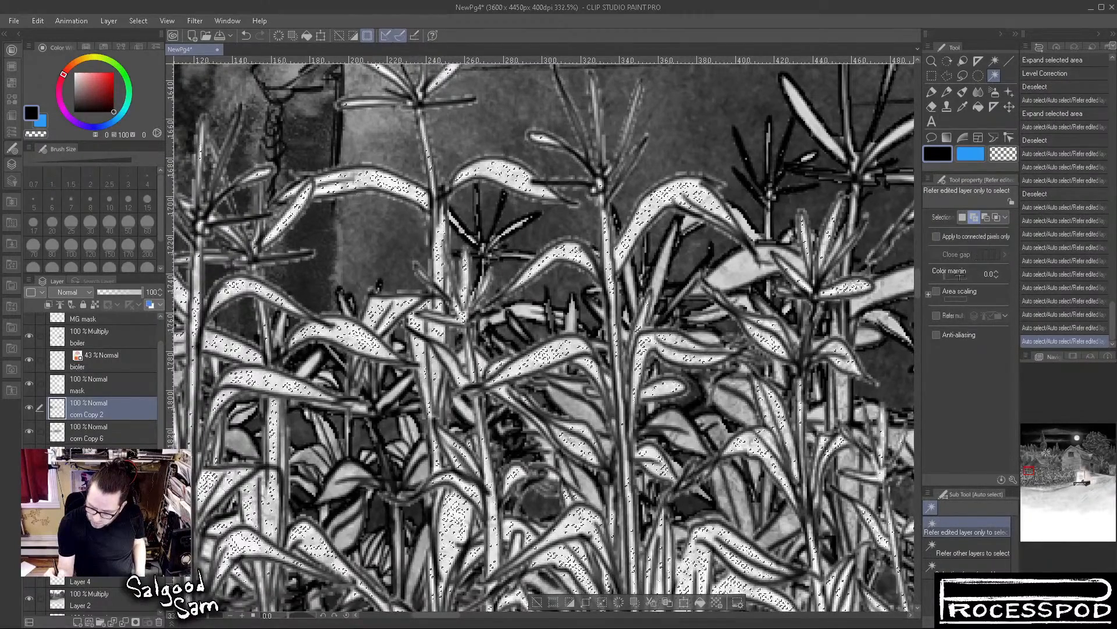
Set the Auto select color margin to 69.2 and add the light leaf tones of corn Copy 2 to the selection
left_click_drag(952, 278, 960, 278)
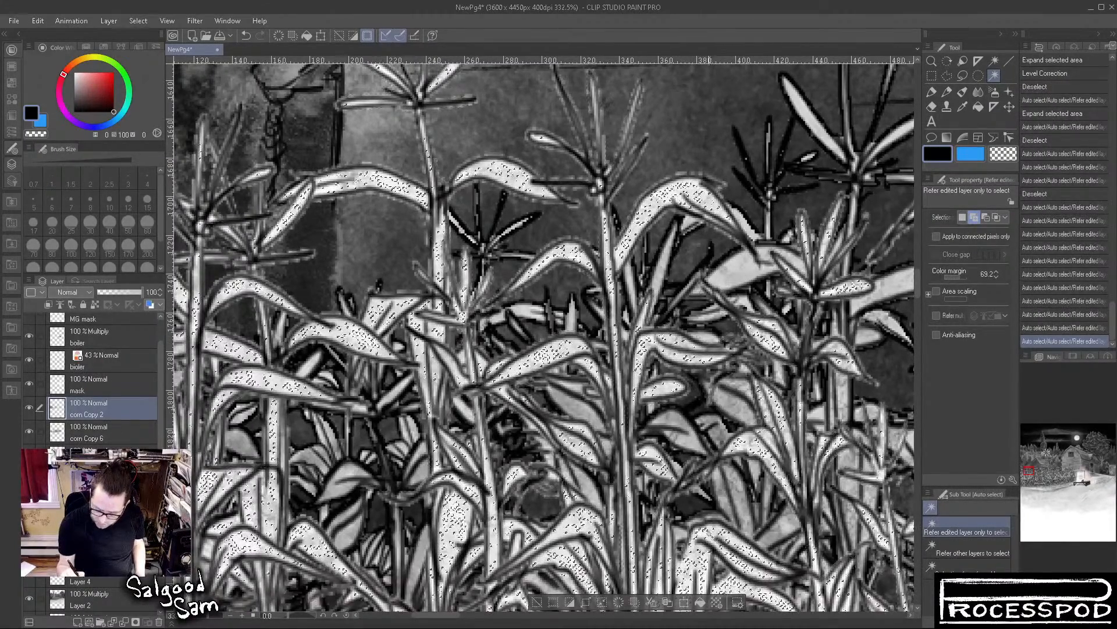
left_click(709, 531)
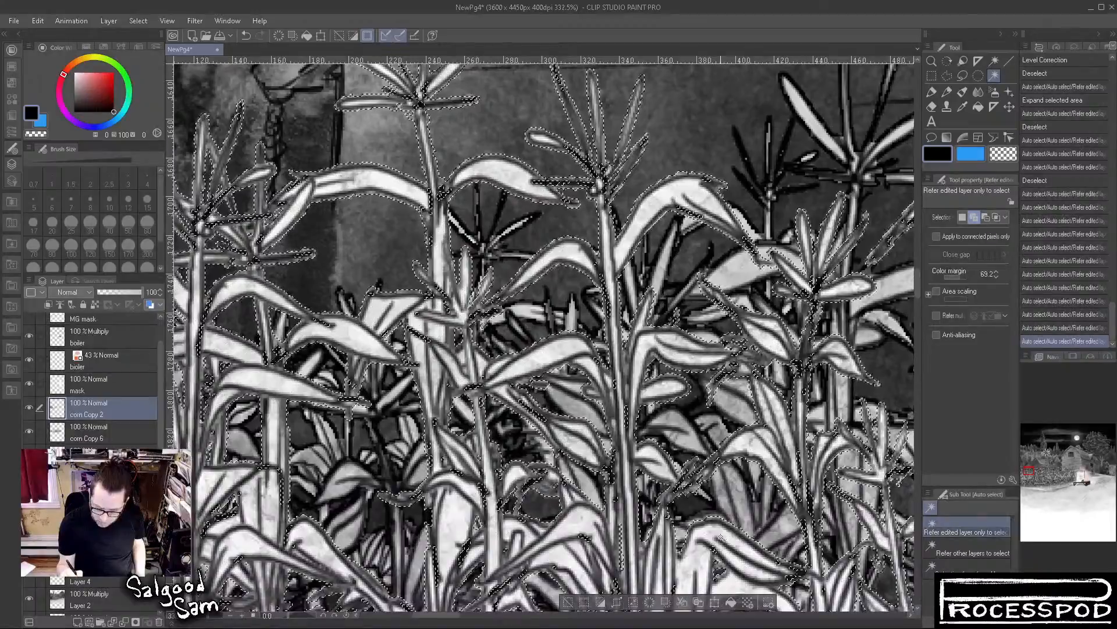
left_click_drag(720, 531, 605, 394)
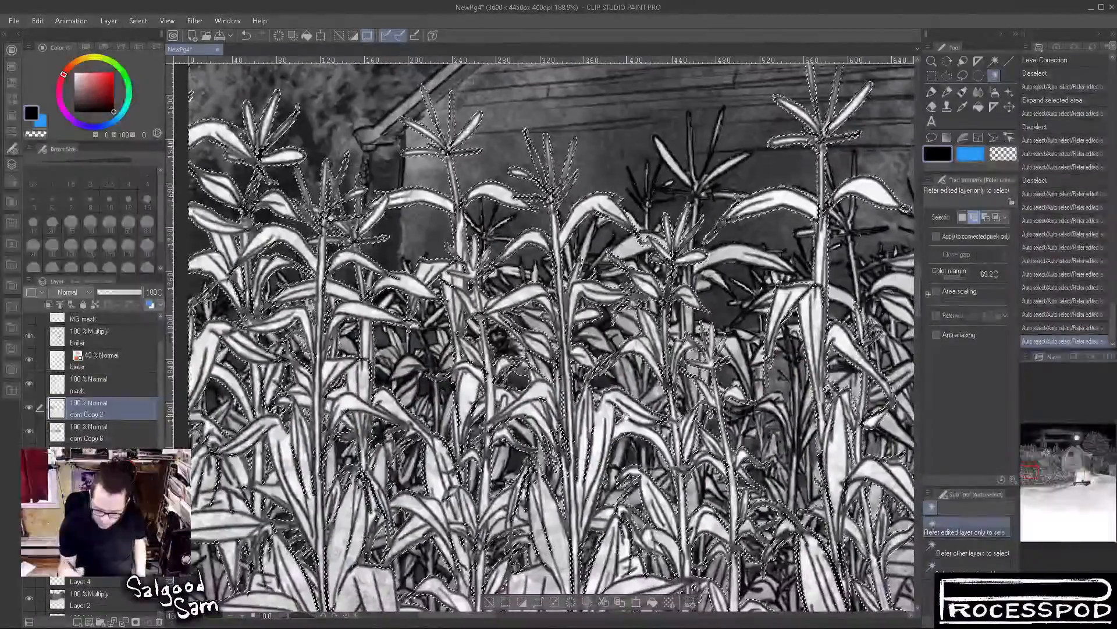
left_click_drag(693, 548, 700, 491)
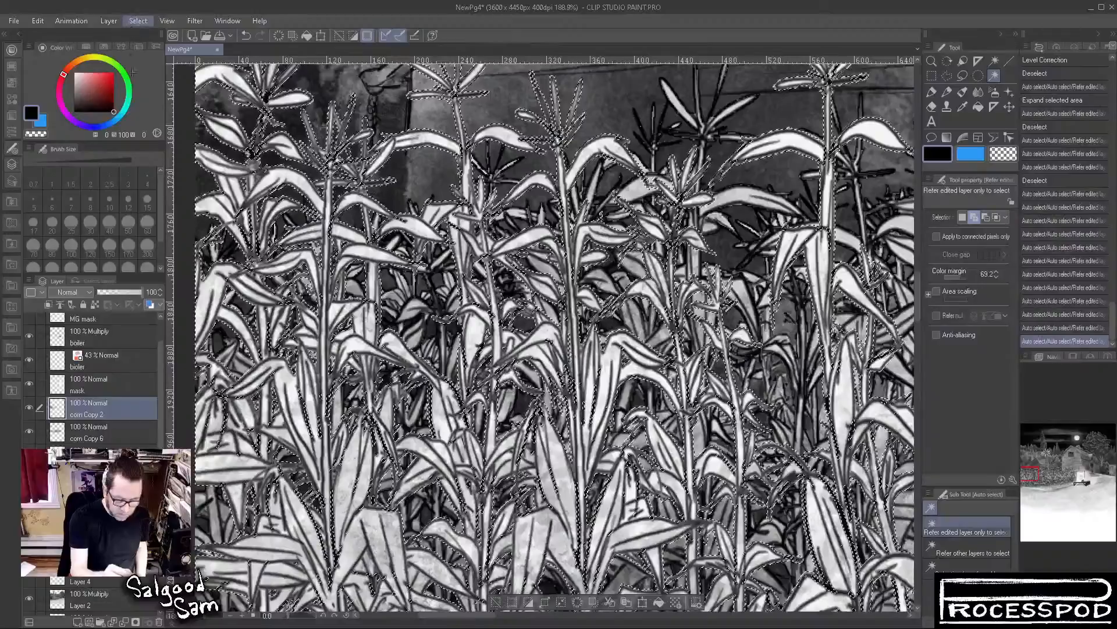
Invert the corn Copy 2 selection and expand the selected area
key("ctrl+shift+i")
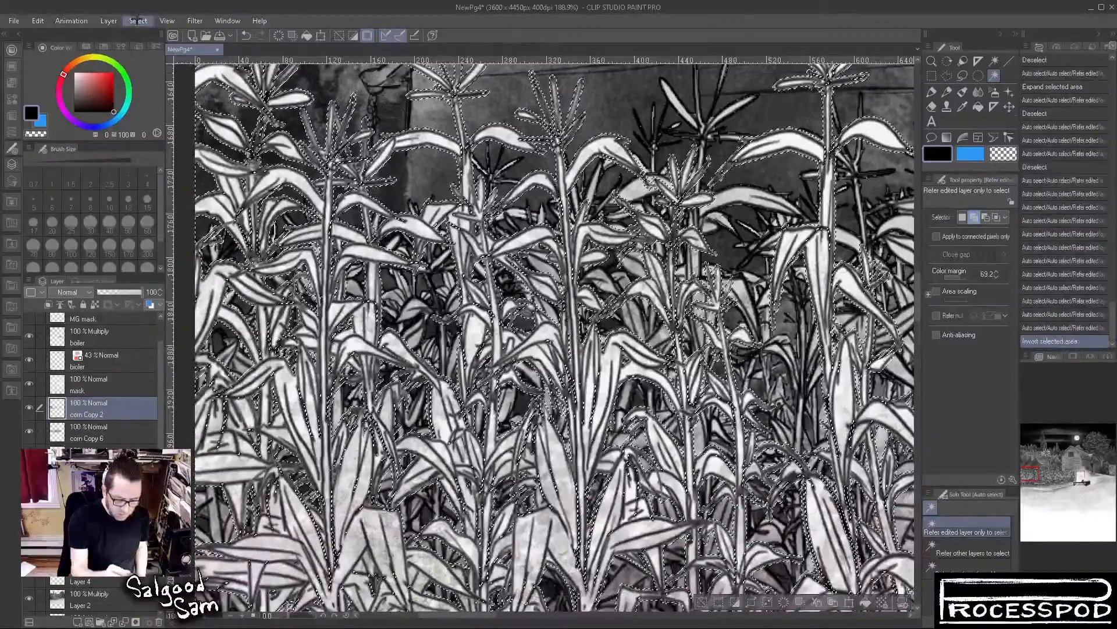
left_click(182, 95)
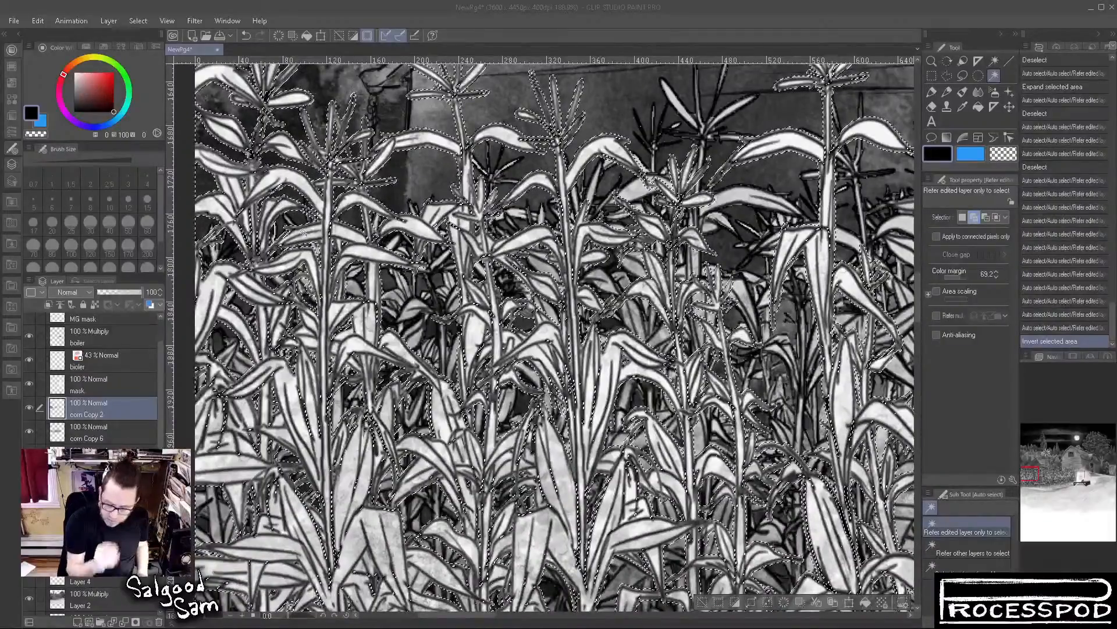
key("Return")
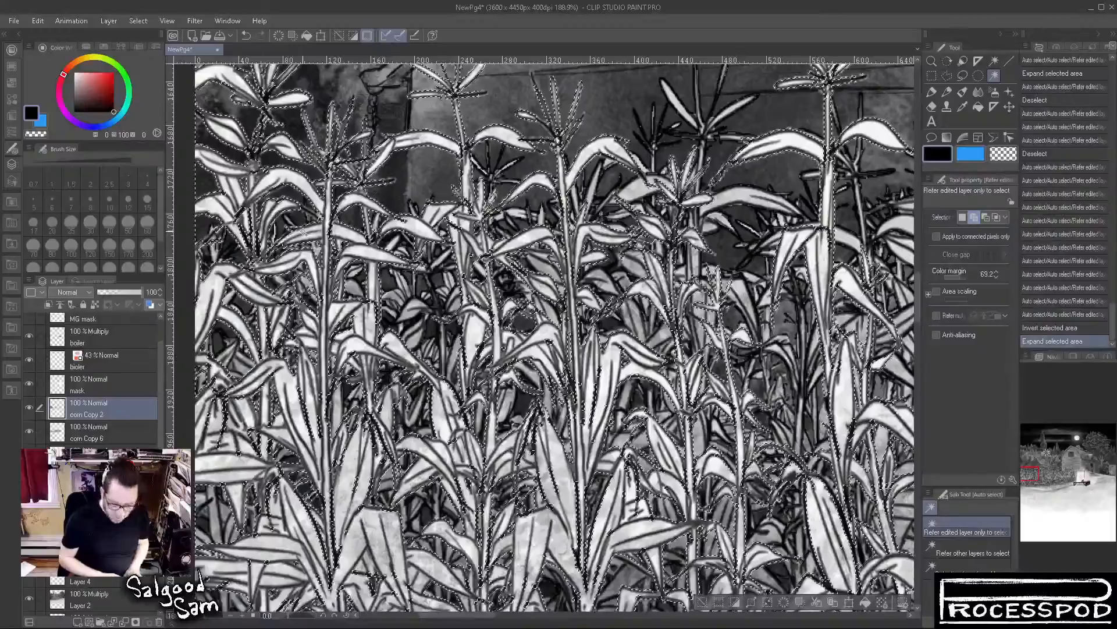
Try a level correction on the selected edges of corn Copy 2 and deselect
key("Tab")
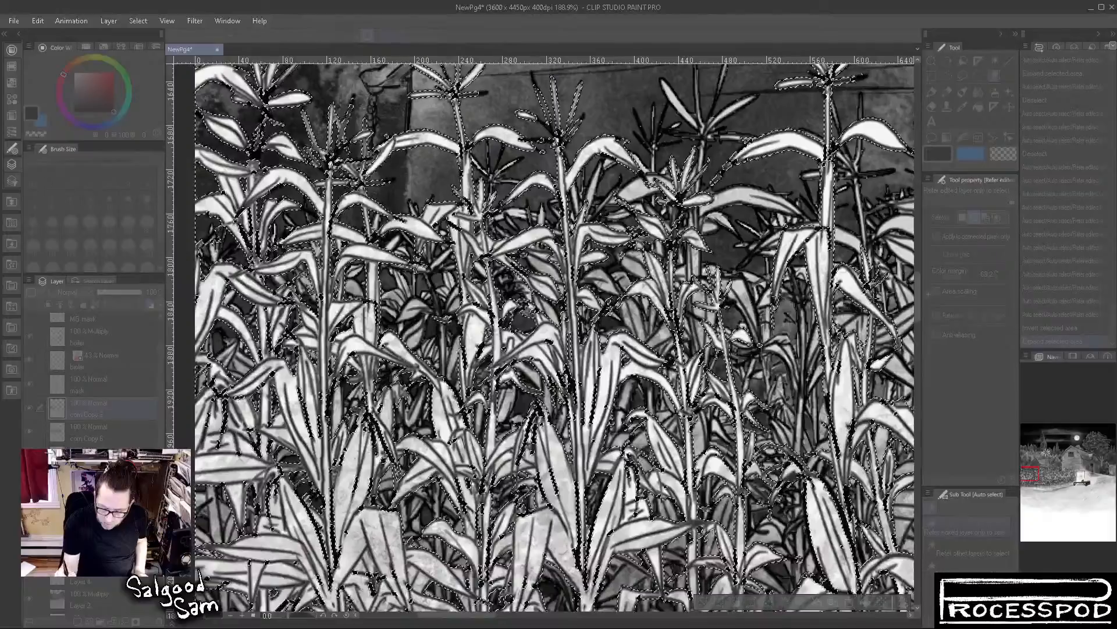
left_click(932, 208)
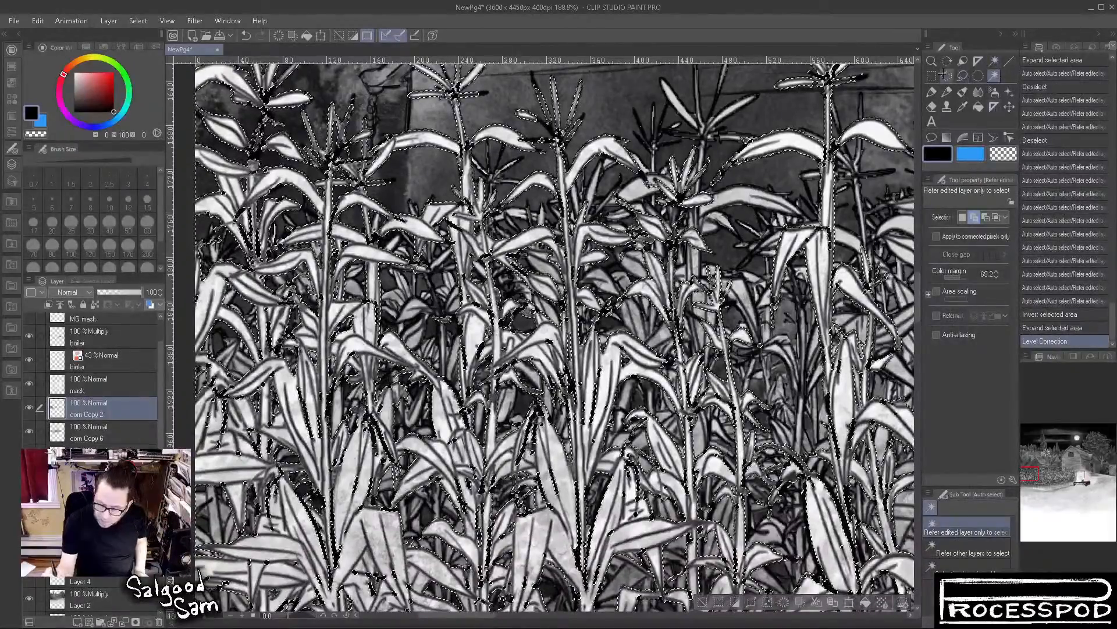
left_click(931, 76)
key("ctrl+d")
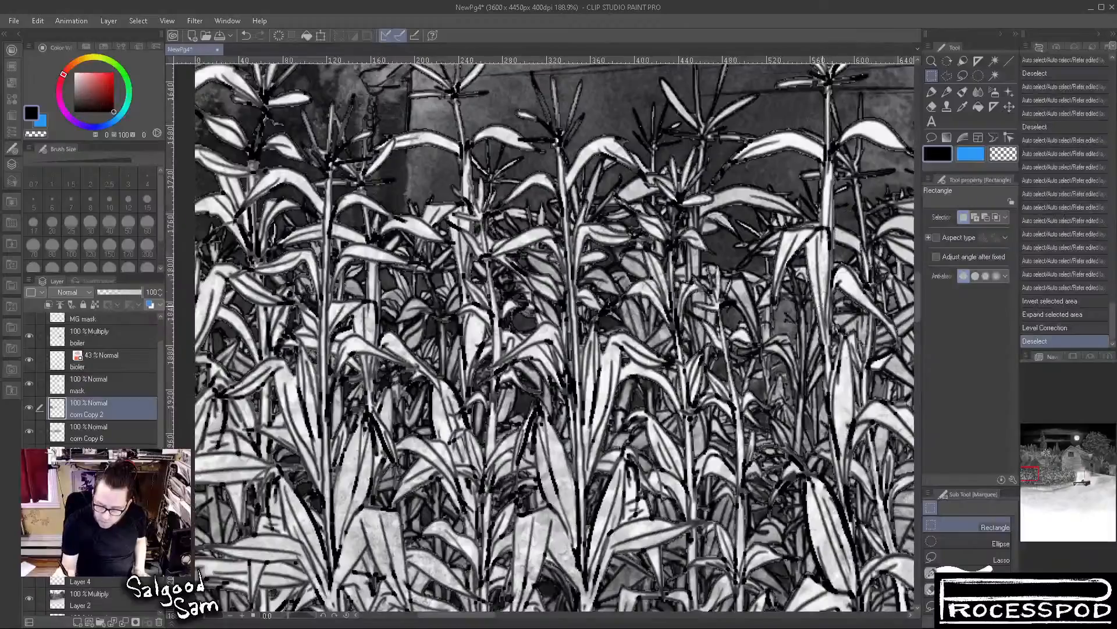
Undo the level correction and the selection expansion on corn Copy 2, and clear the selection
key("ctrl+z")
key("ctrl+z")
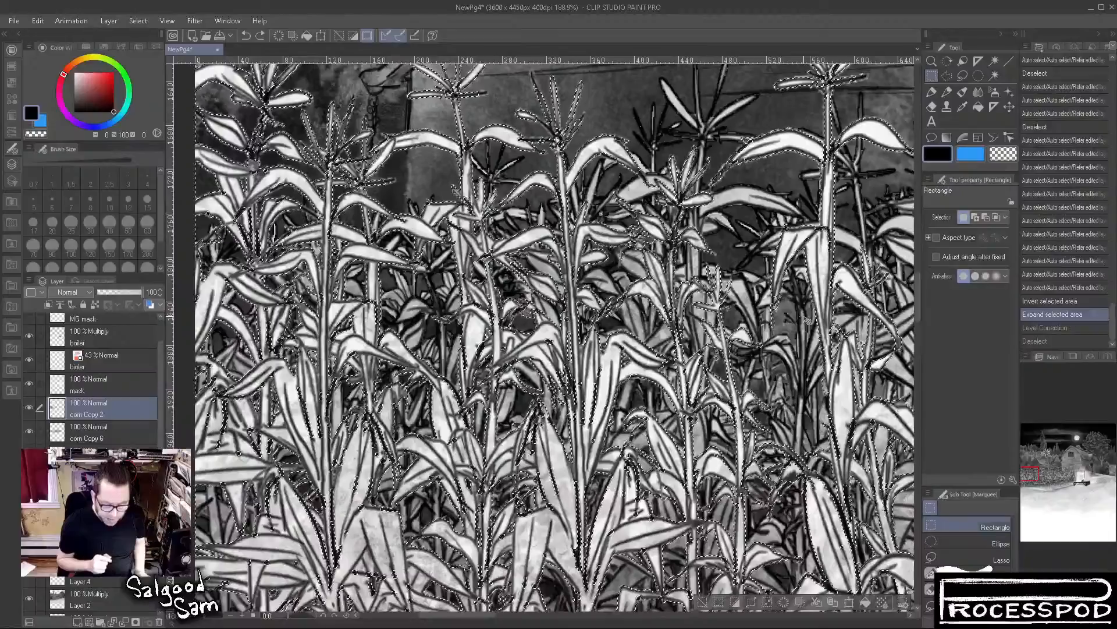
key("ctrl+z")
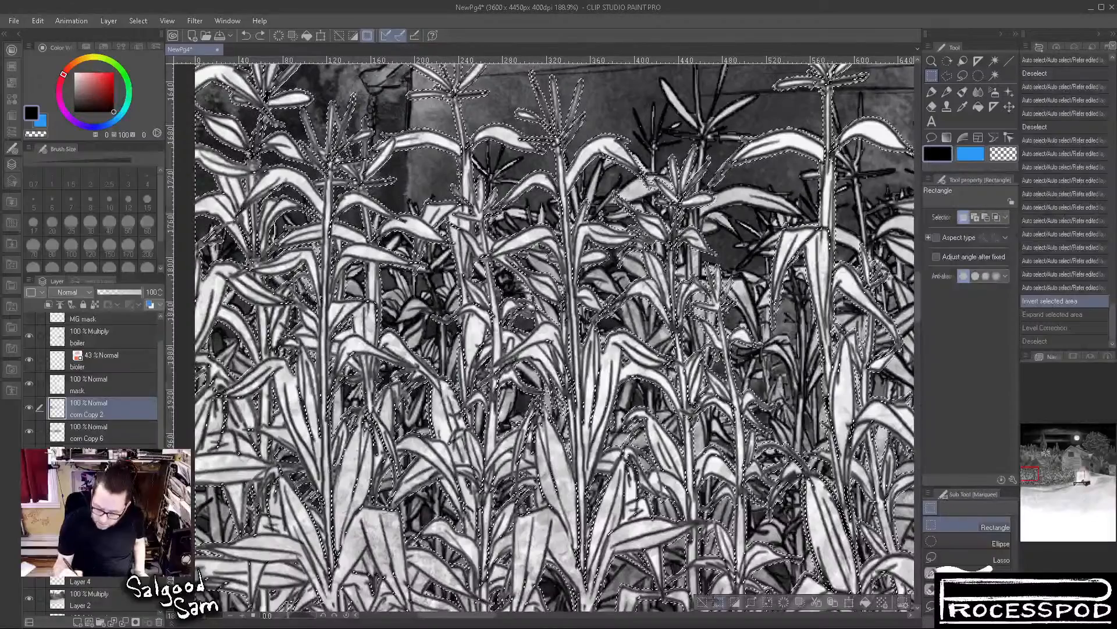
key("ctrl+d")
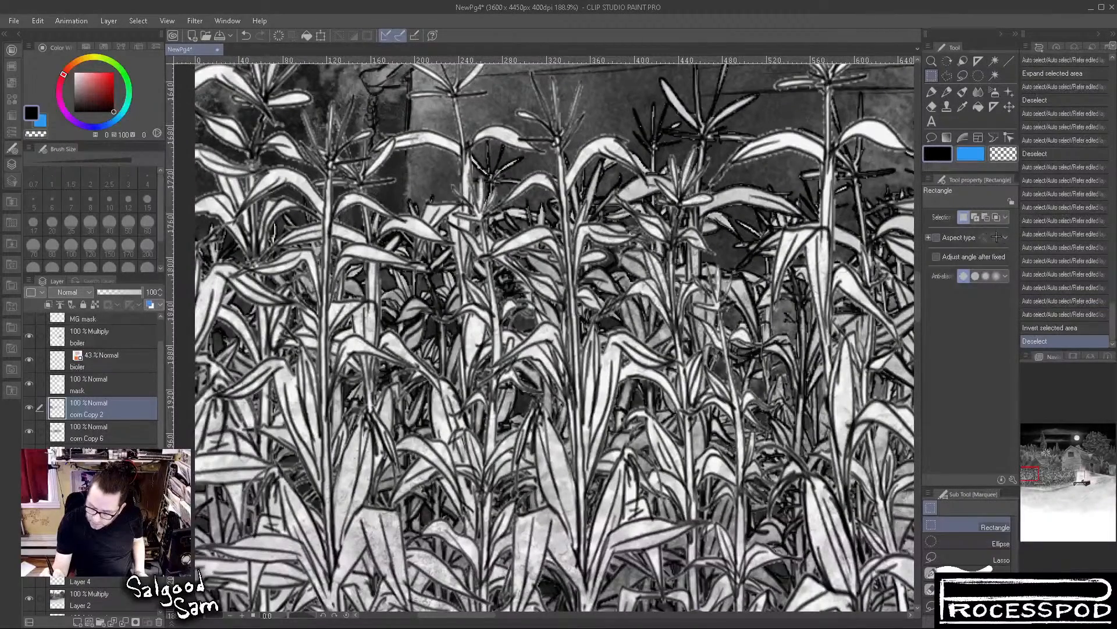
Try Auto select on the corn Copy 2 leaves with color margins of 35.9 and 41.0, clearing each selection
left_click(994, 75)
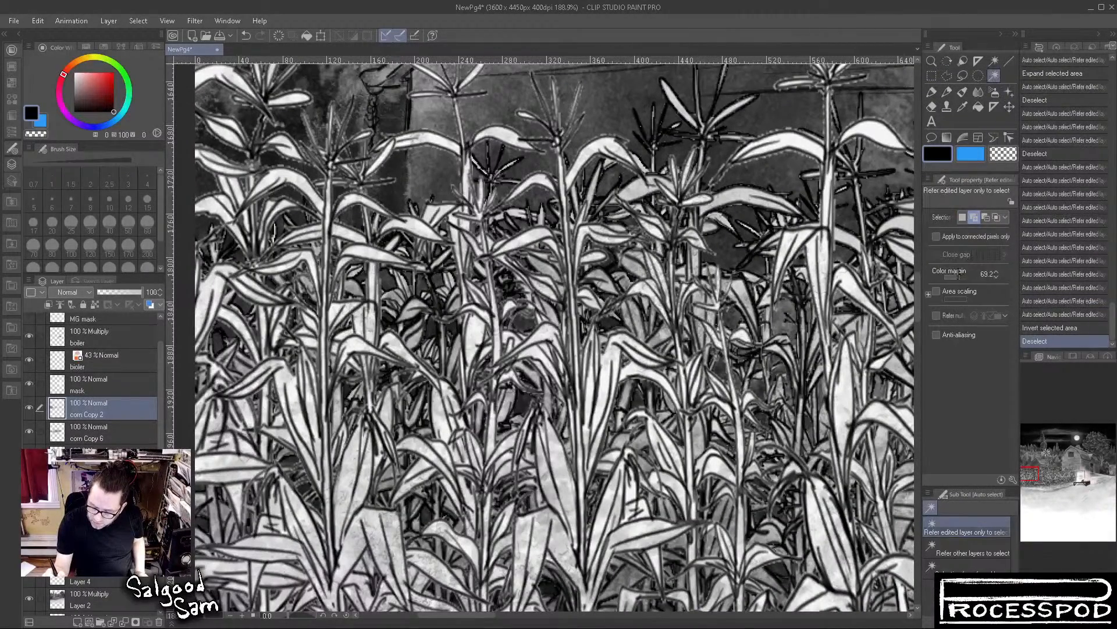
left_click_drag(956, 276, 945, 277)
left_click(619, 355)
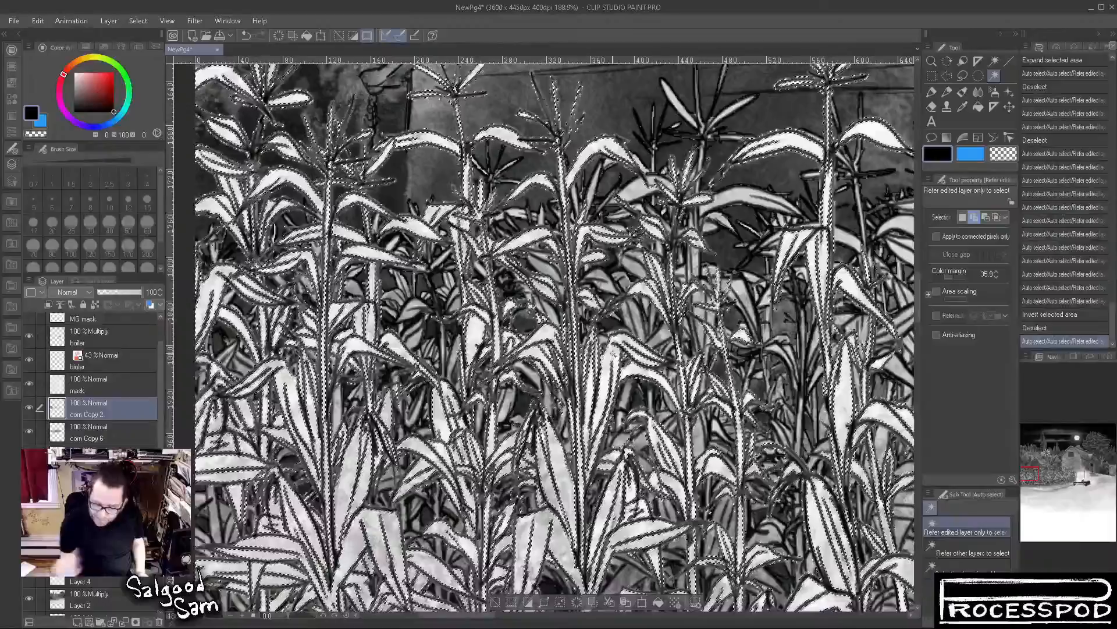
left_click_drag(954, 276, 949, 278)
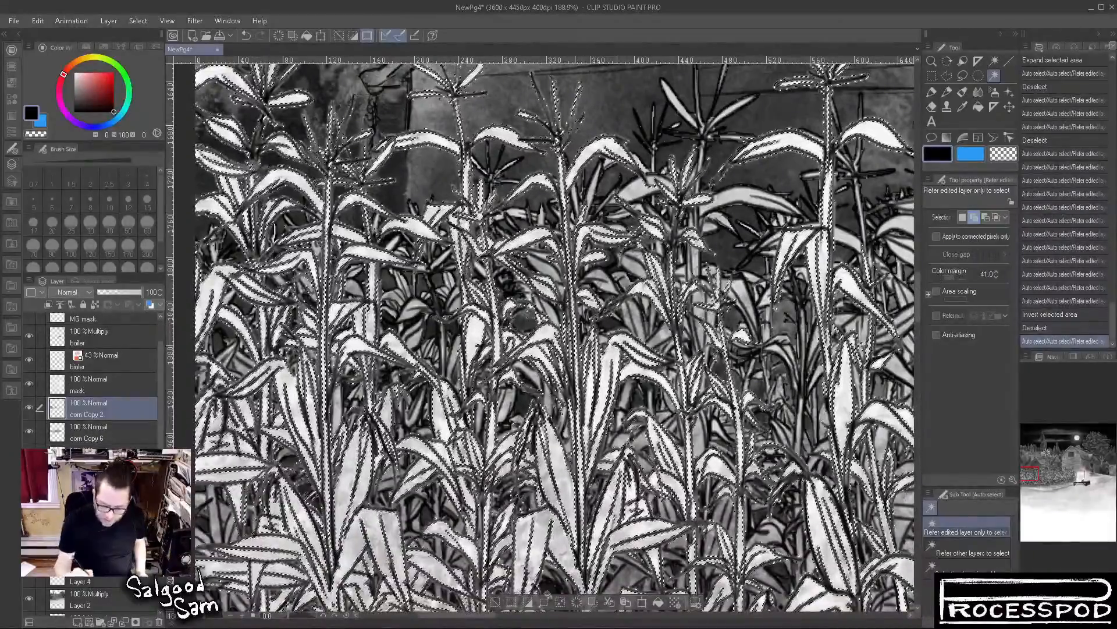
left_click(495, 602)
left_click(546, 528)
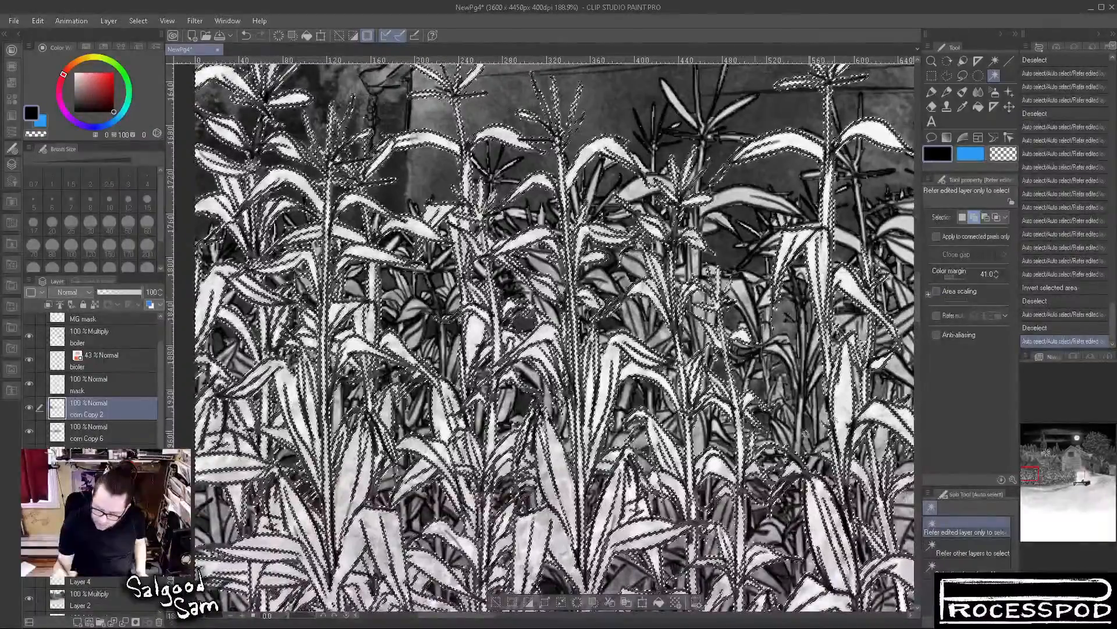
key("ctrl+d")
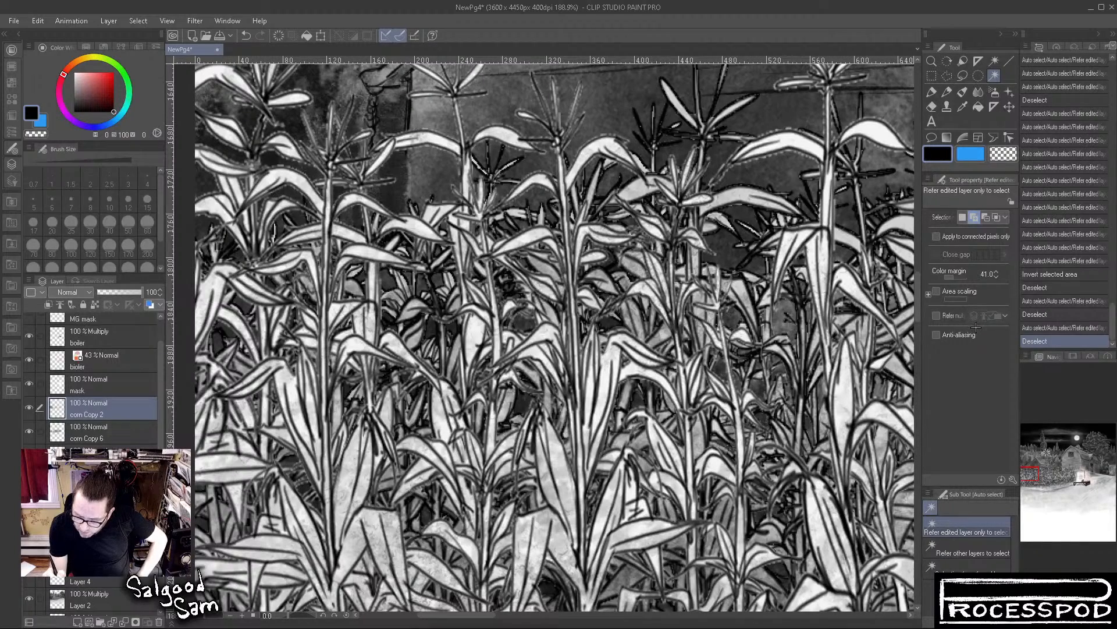
Set Auto select to new-selection mode with anti-aliasing and select the light leaf areas of corn Copy 2
left_click(963, 217)
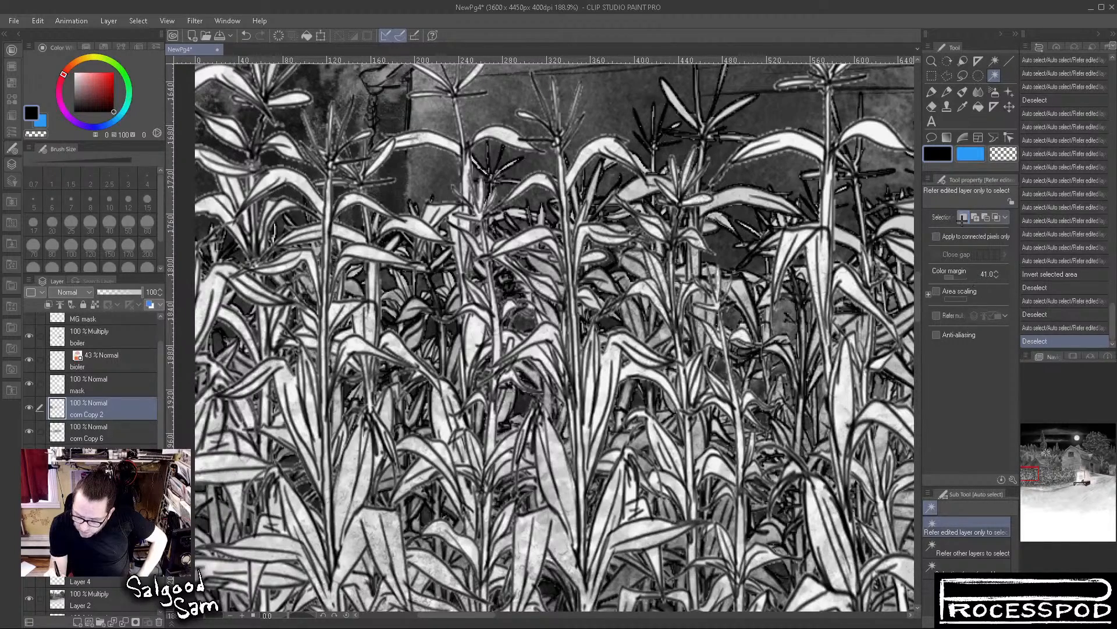
left_click(967, 335)
left_click(561, 475)
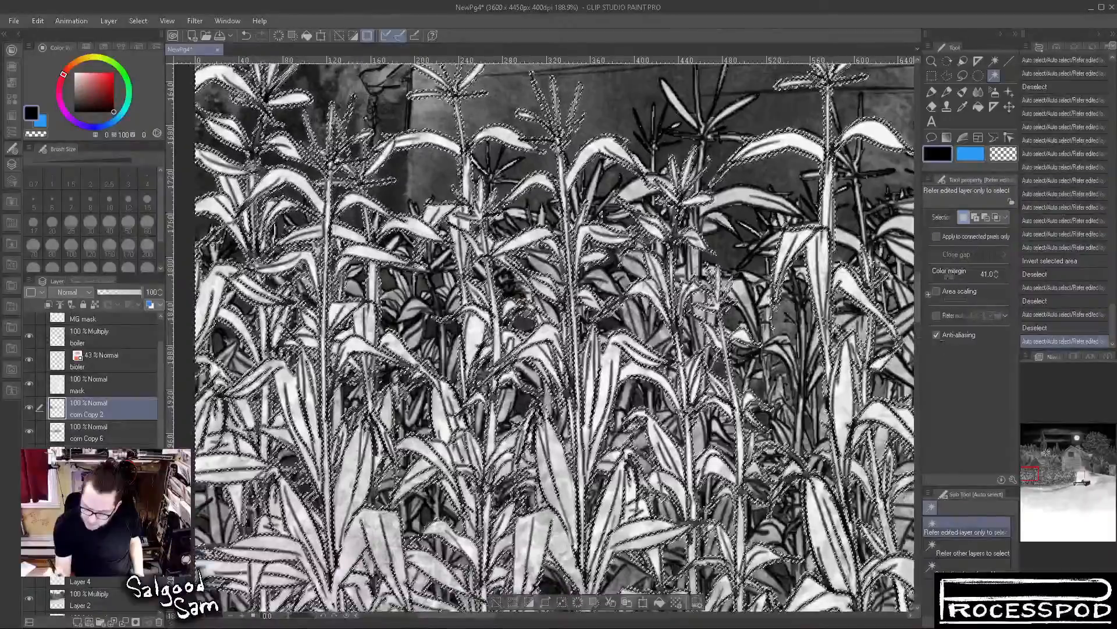
left_click_drag(709, 467, 711, 468)
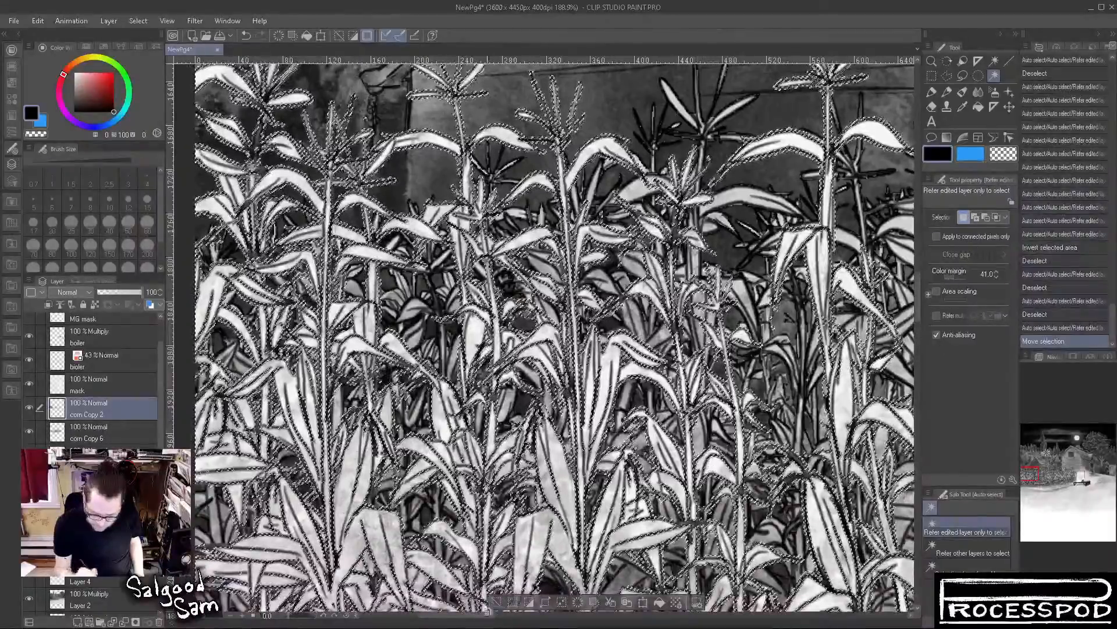
key("ctrl+d")
left_click(535, 548)
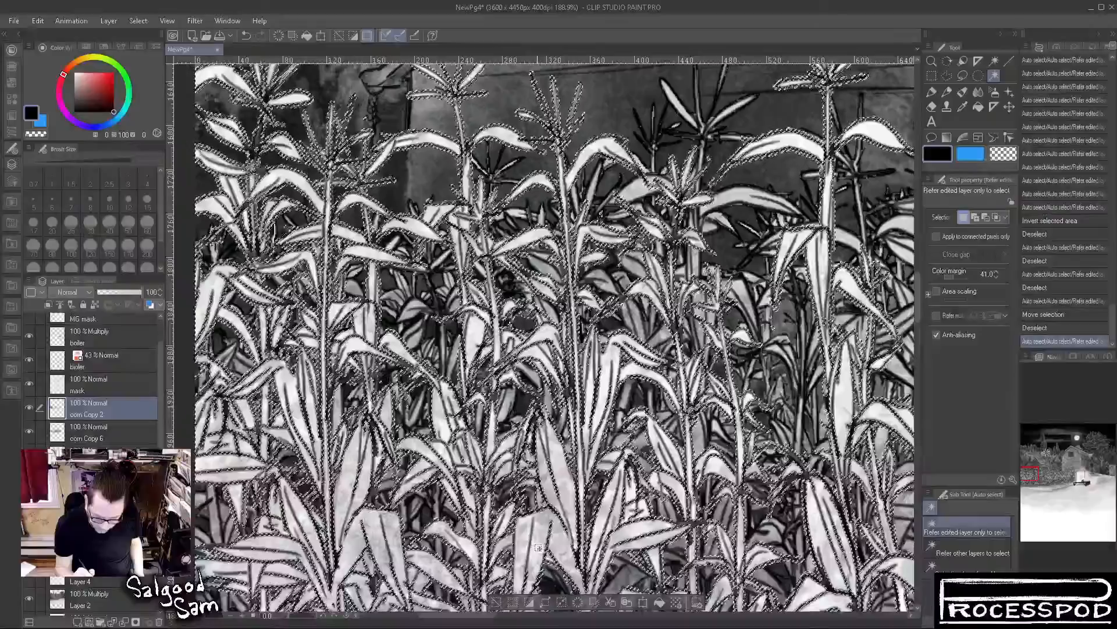
Shrink the selected leaf area and add a new raster layer between corn Copy 2 and corn Copy 6
key("ctrl+i")
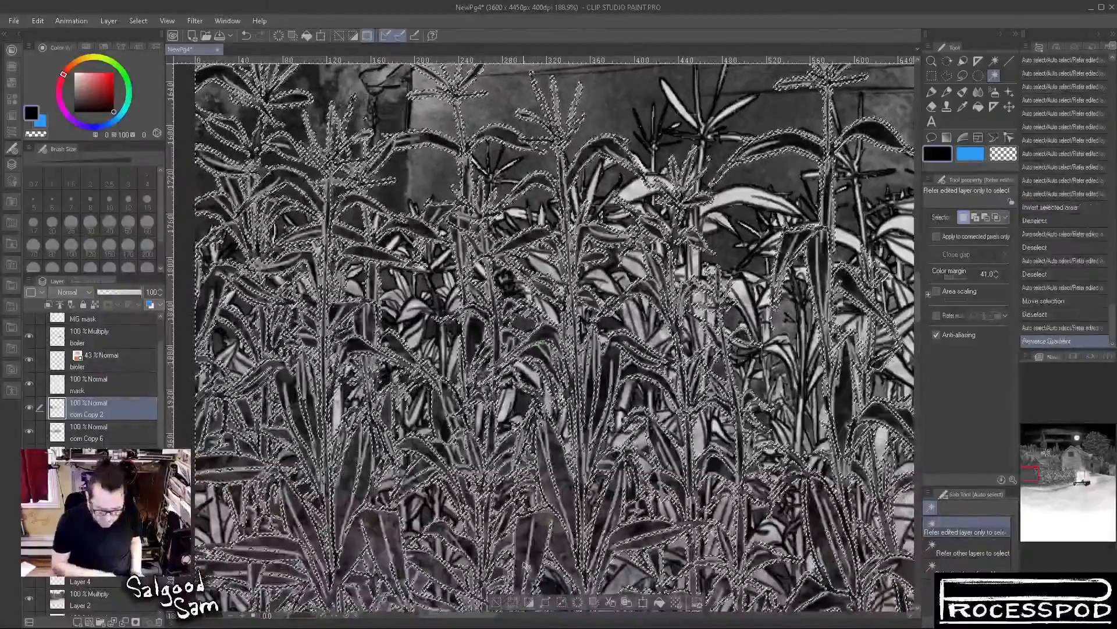
key("ctrl+z")
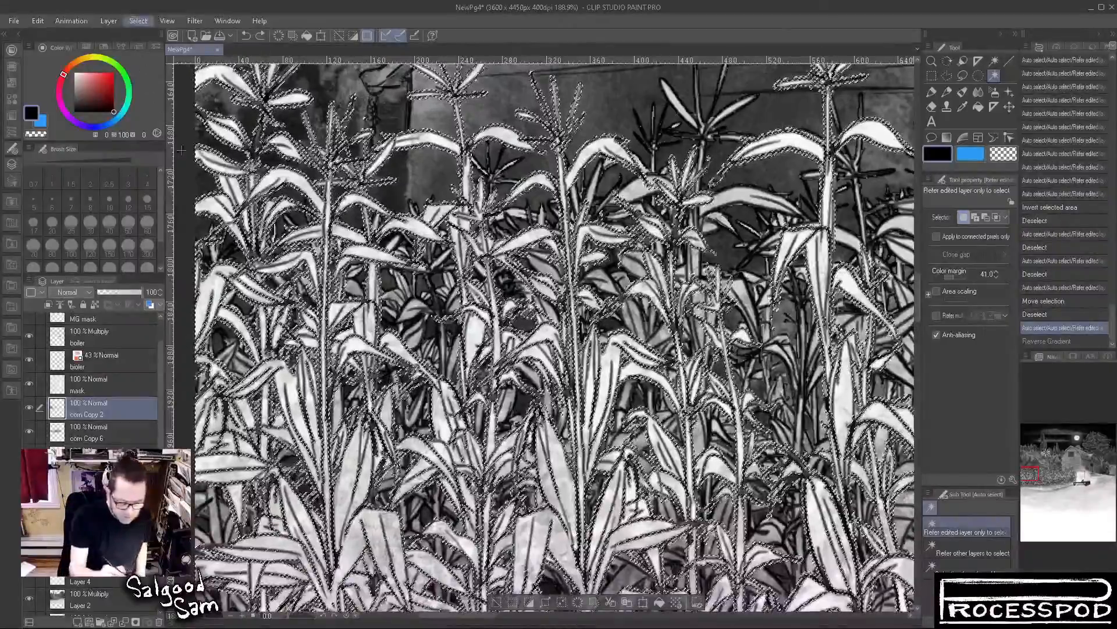
left_click(184, 108)
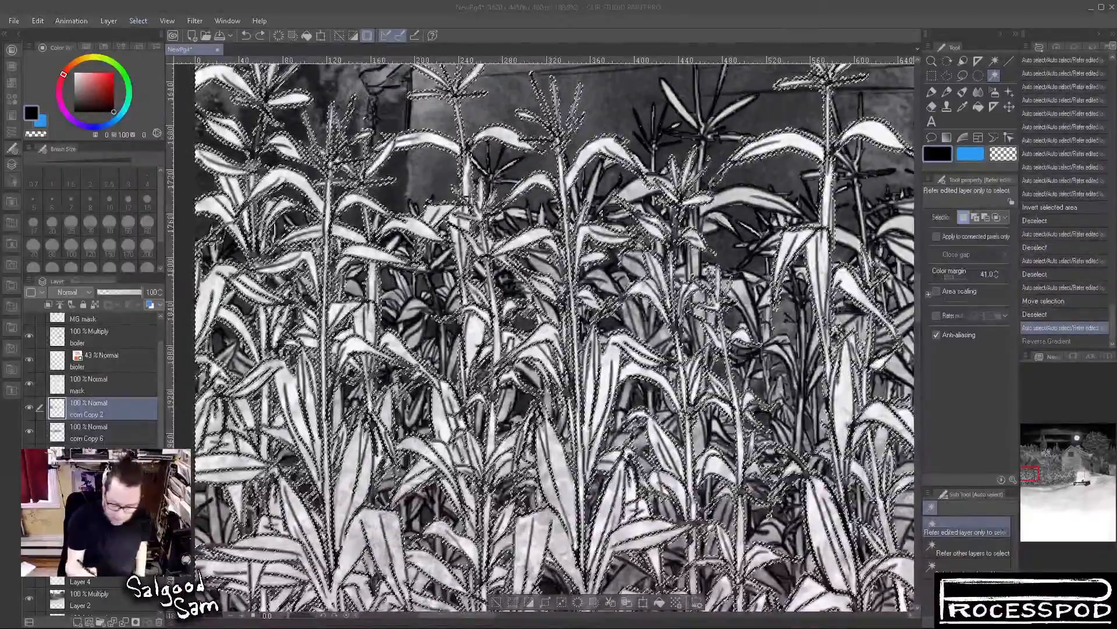
left_click(417, 163)
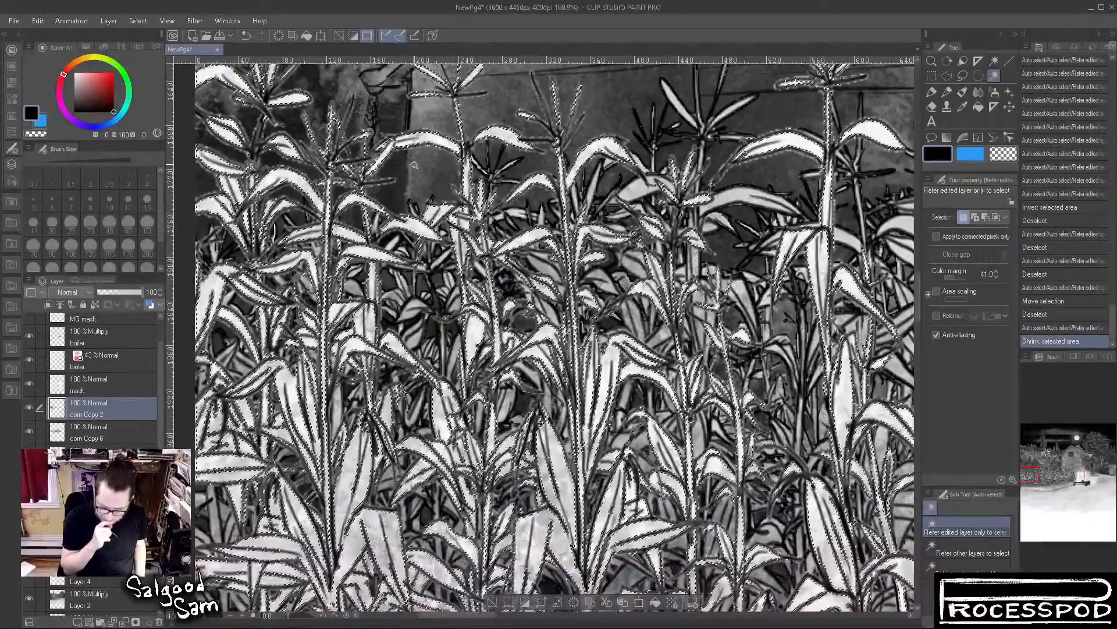
left_click(98, 427)
left_click(78, 621)
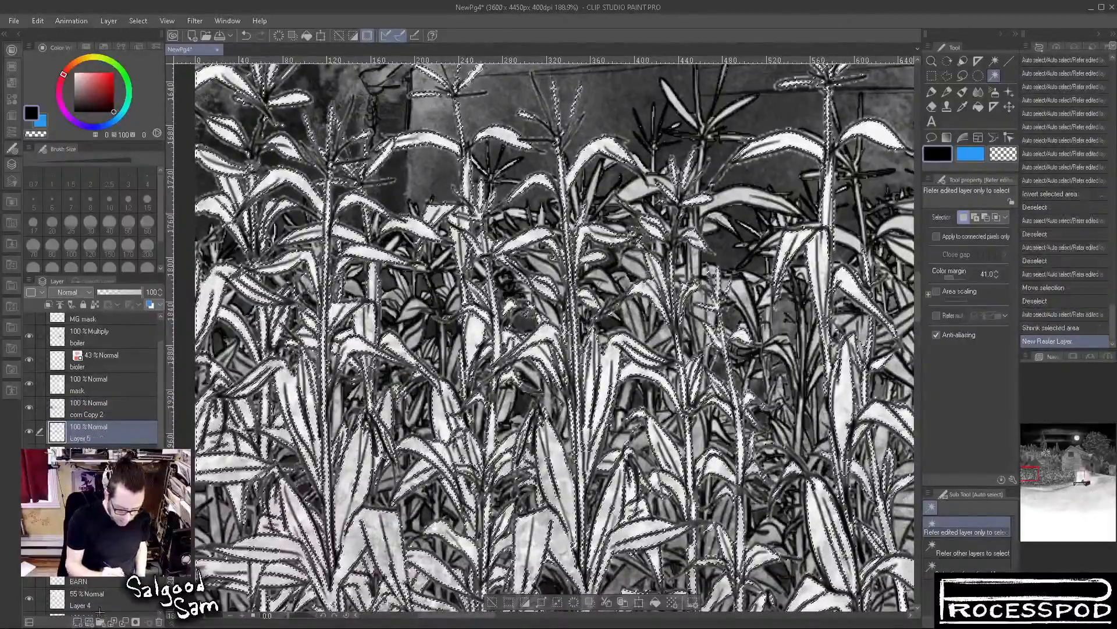
Fill the selected leaf areas with white on the new raster layer and rename that layer mask
left_click_drag(115, 111, 72, 68)
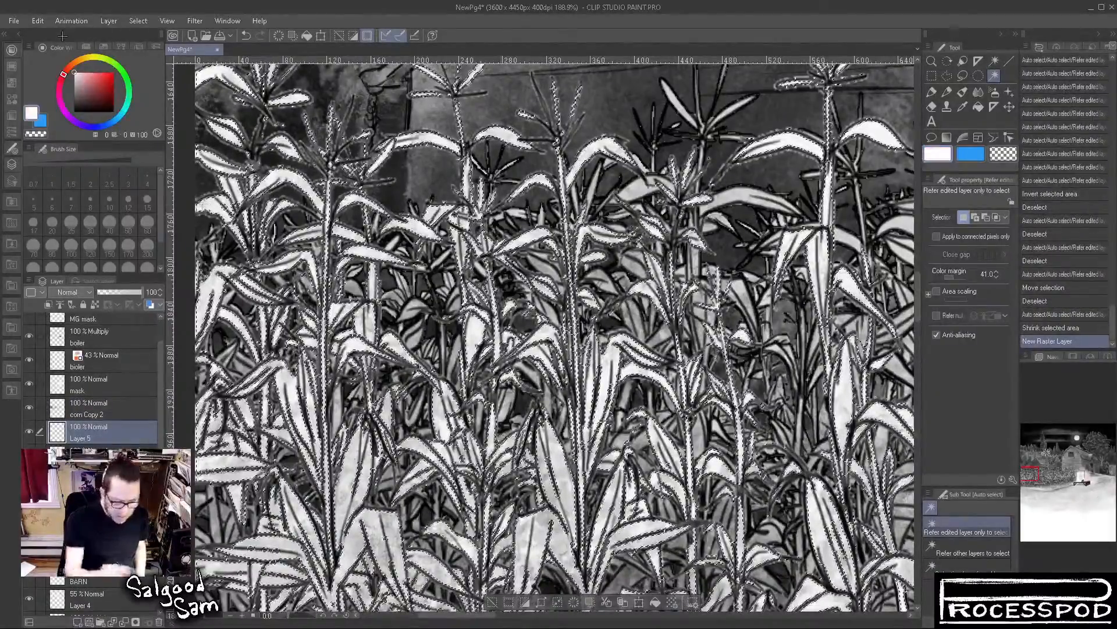
left_click(655, 601)
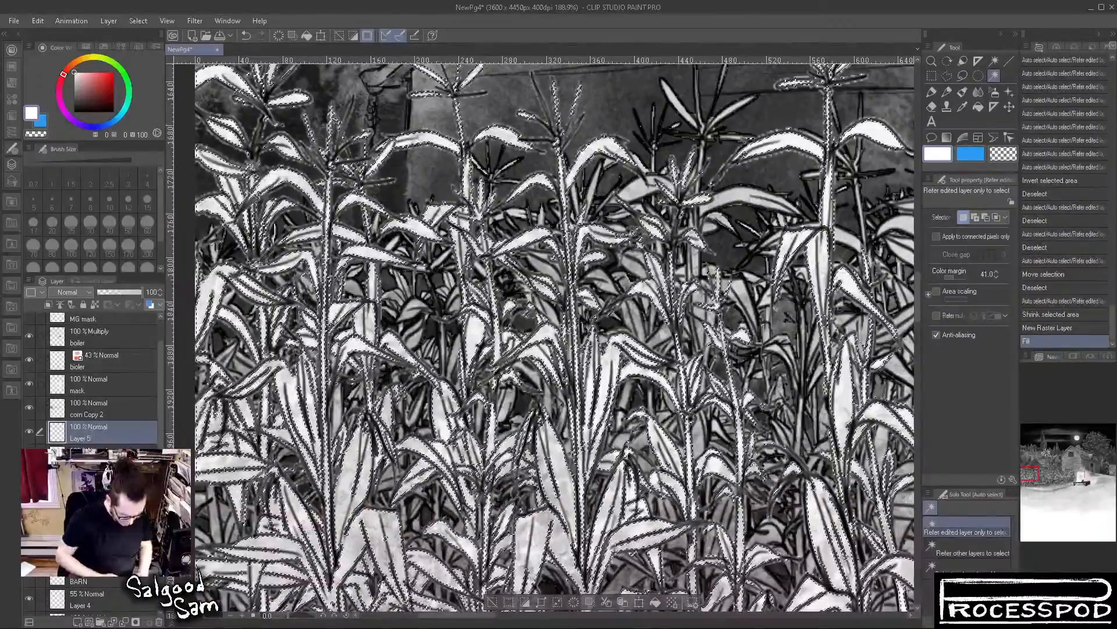
type("mask")
key("Return")
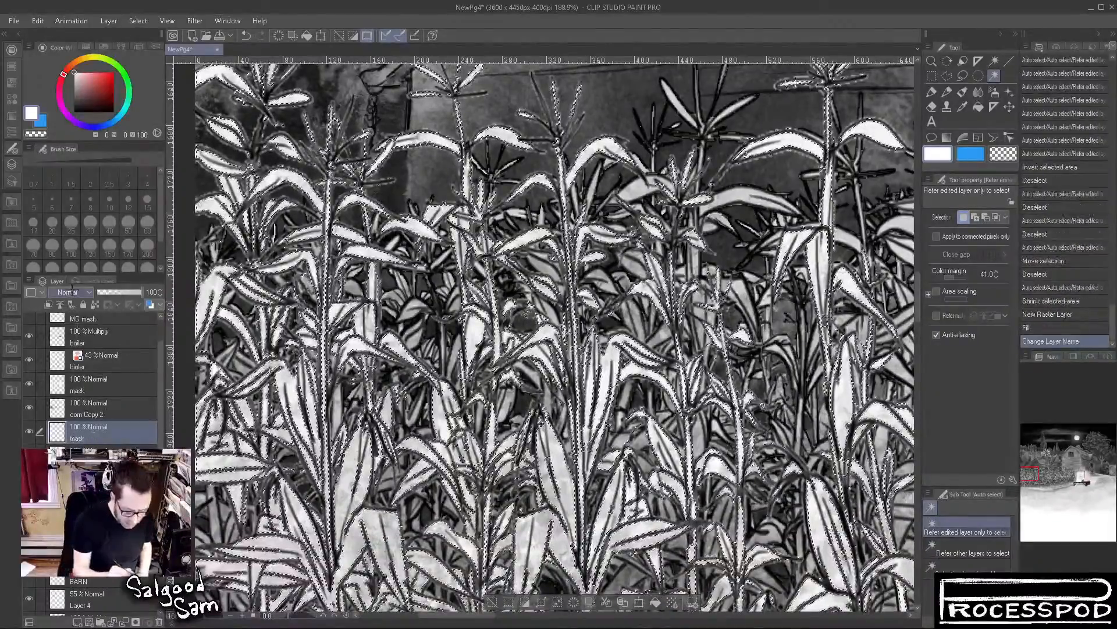
Set the blending mode of the corn Copy 2 layer to Darken and clear the leaf selection
left_click(91, 408)
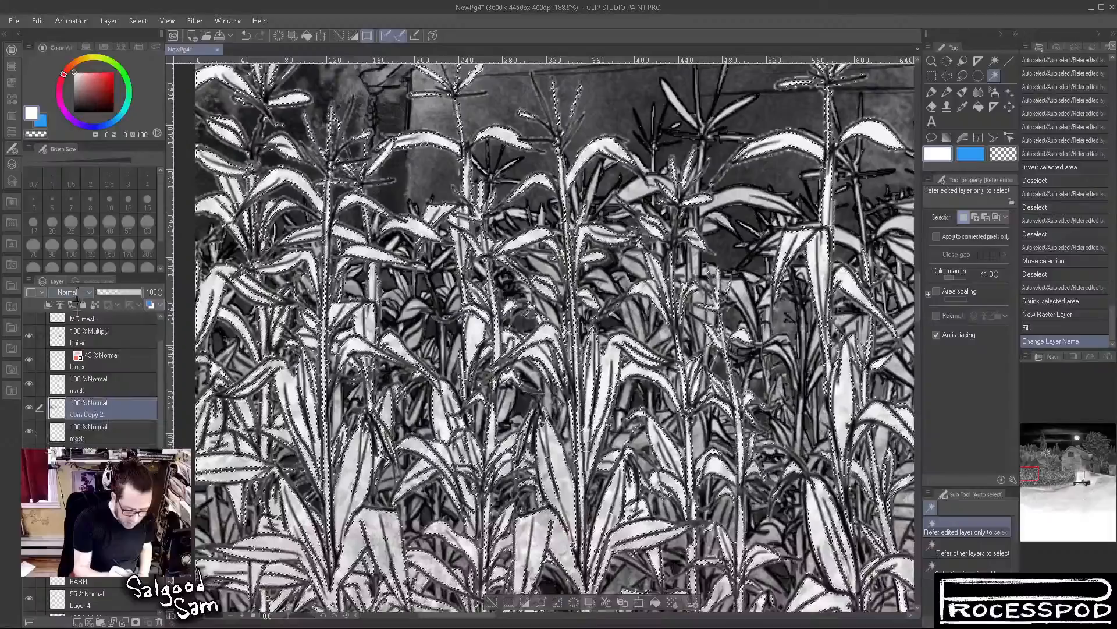
left_click(75, 319)
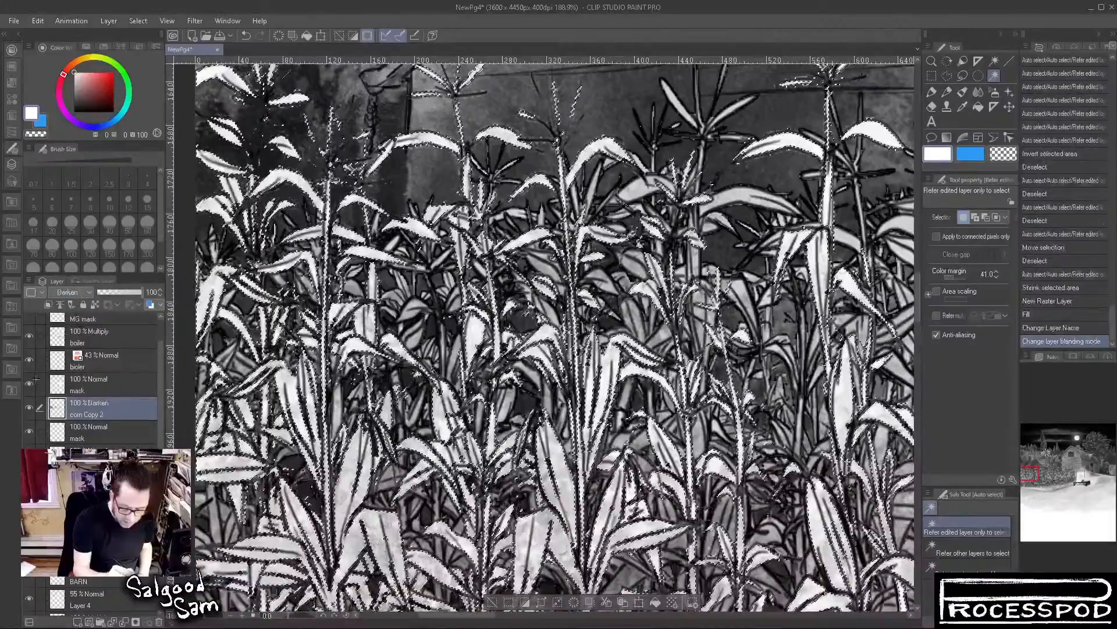
left_click(963, 76)
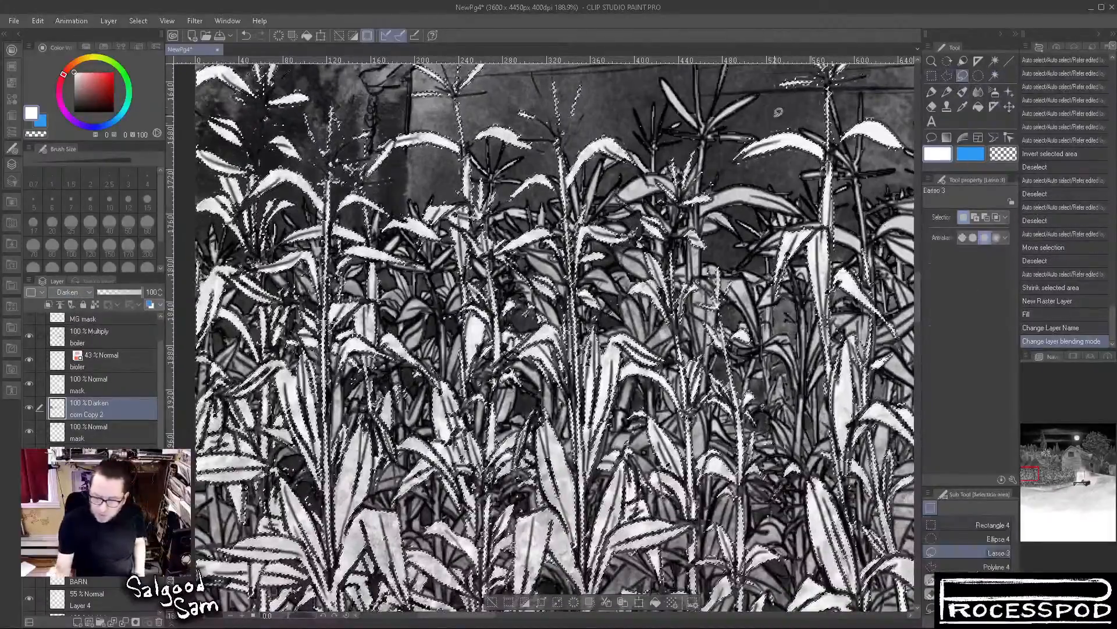
left_click(508, 139)
left_click(490, 181)
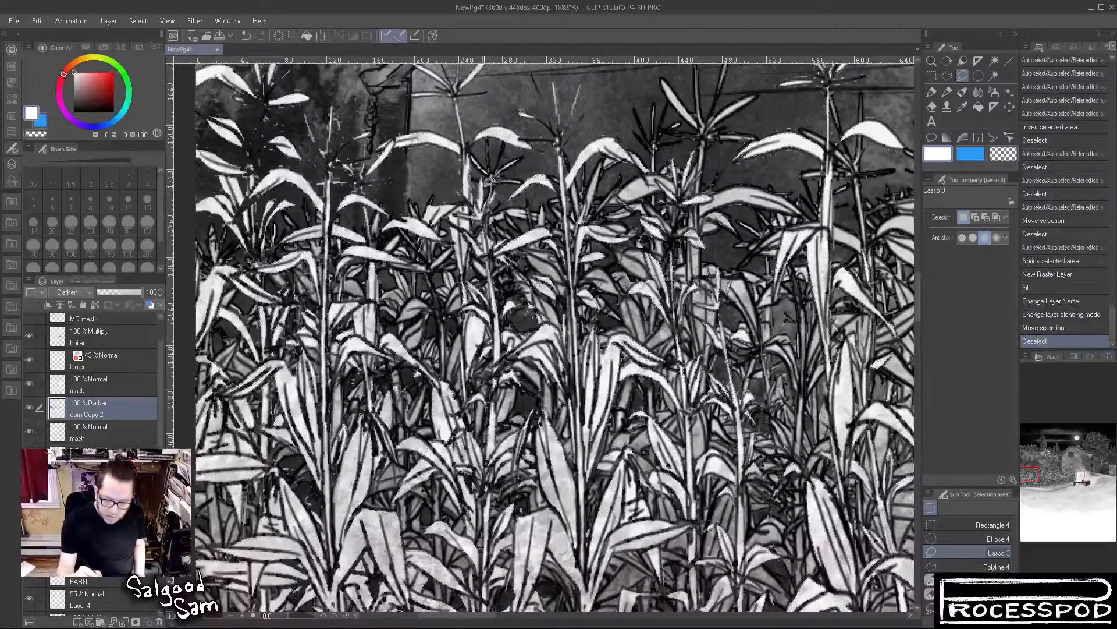
Try a Blur stroke with brush size 300 on the corn tassel in front of the farmhouse wall, and undo it
scroll(675, 405, "down", 4)
mouse_move(715, 461)
left_mouse_down()
mouse_move(730, 472)
mouse_move(654, 475)
left_mouse_up()
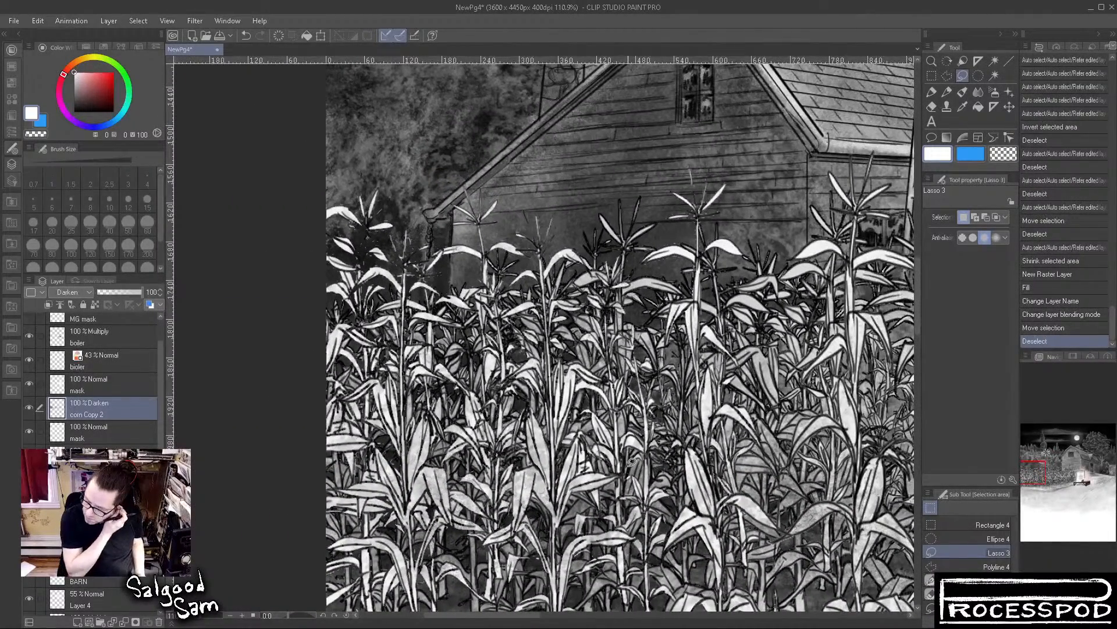
left_click(977, 91)
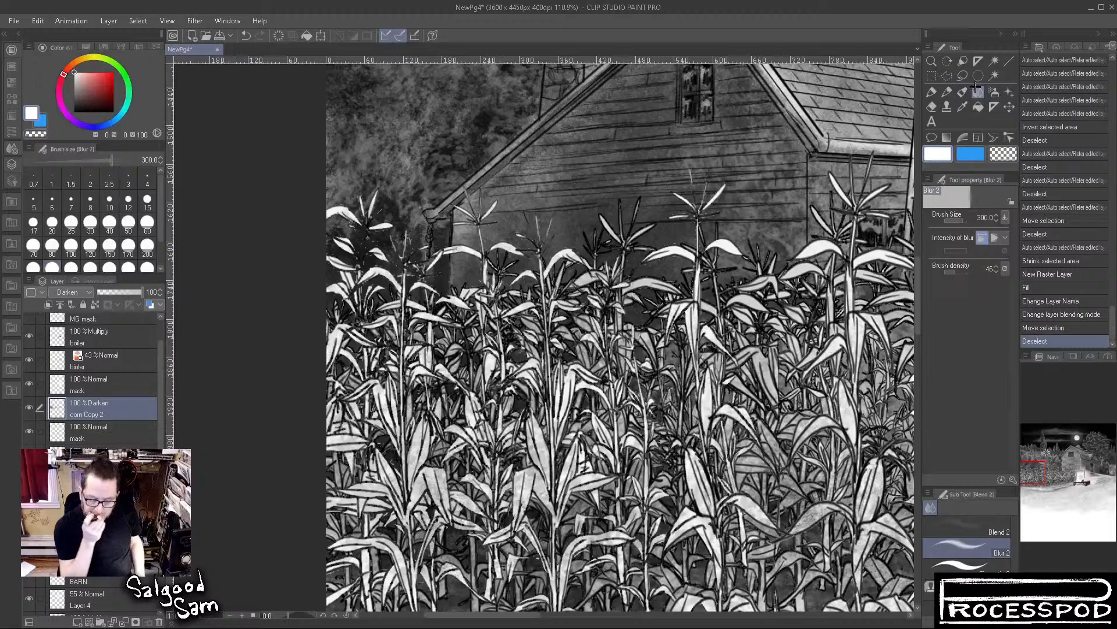
left_click_drag(703, 184, 662, 210)
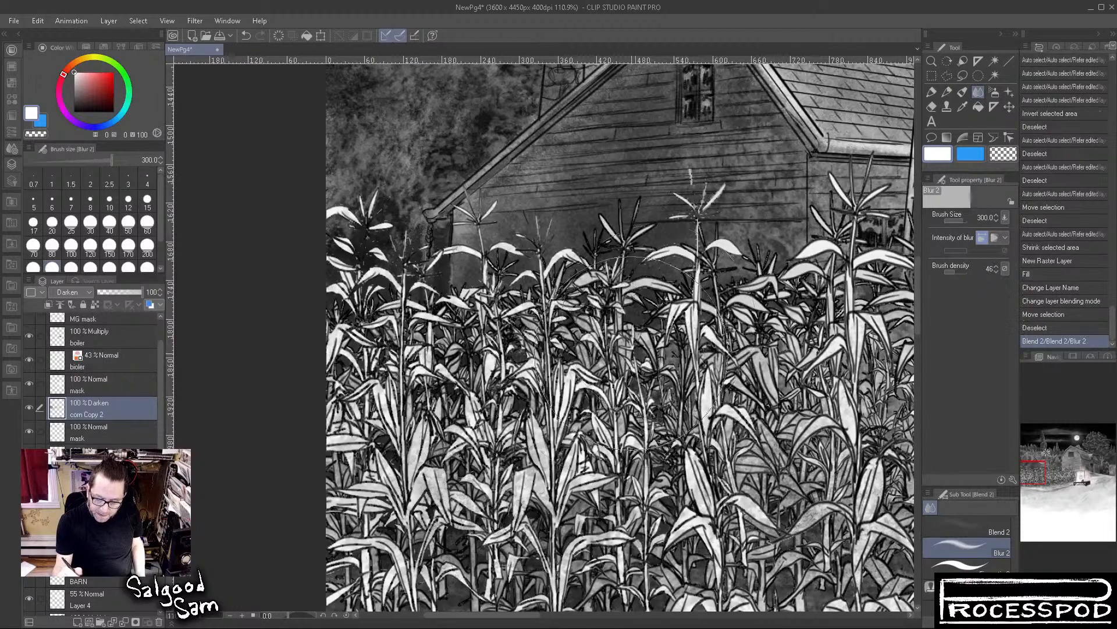
key("ctrl+z")
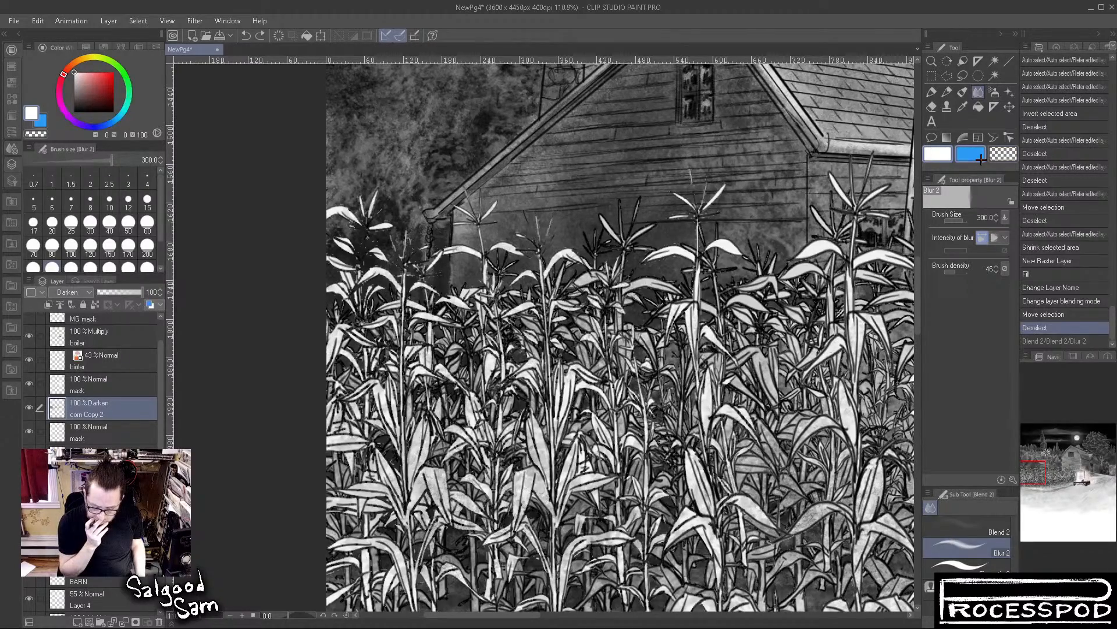
Compare the corn with corn Copy 2 and its mask layer hidden and shown, and examine the field across to the boiler
scroll(744, 473, "down", 5)
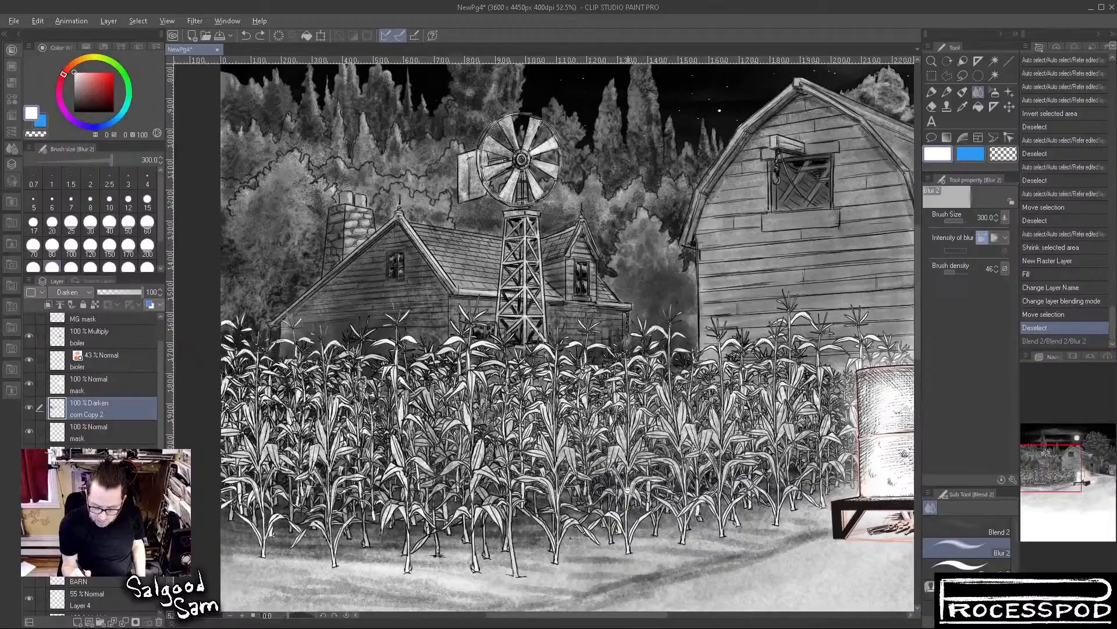
left_click(27, 408)
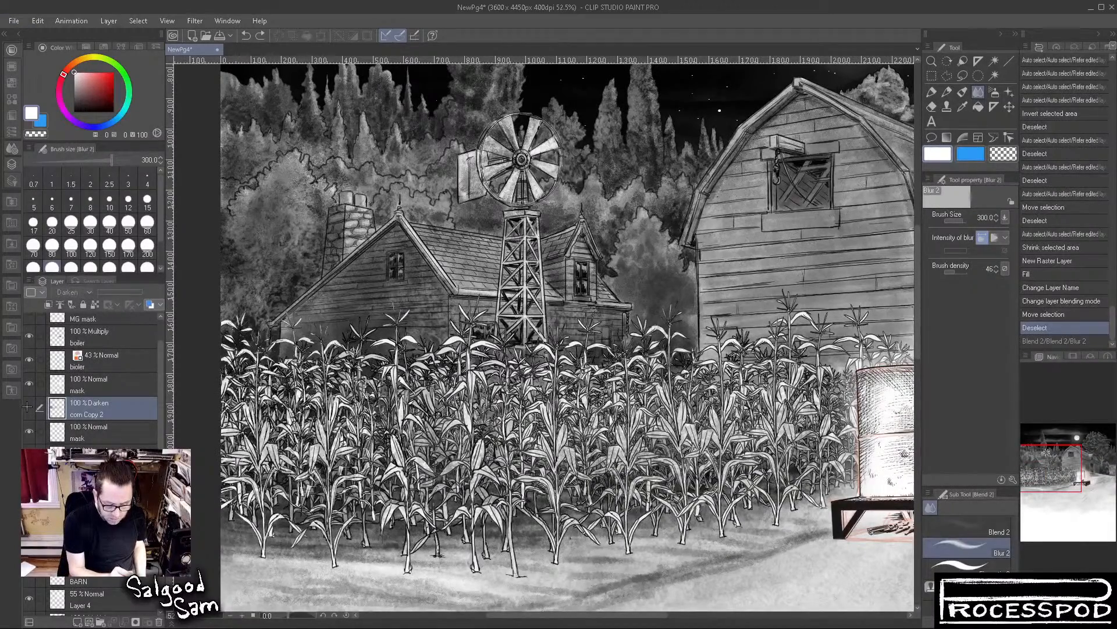
left_click(28, 407)
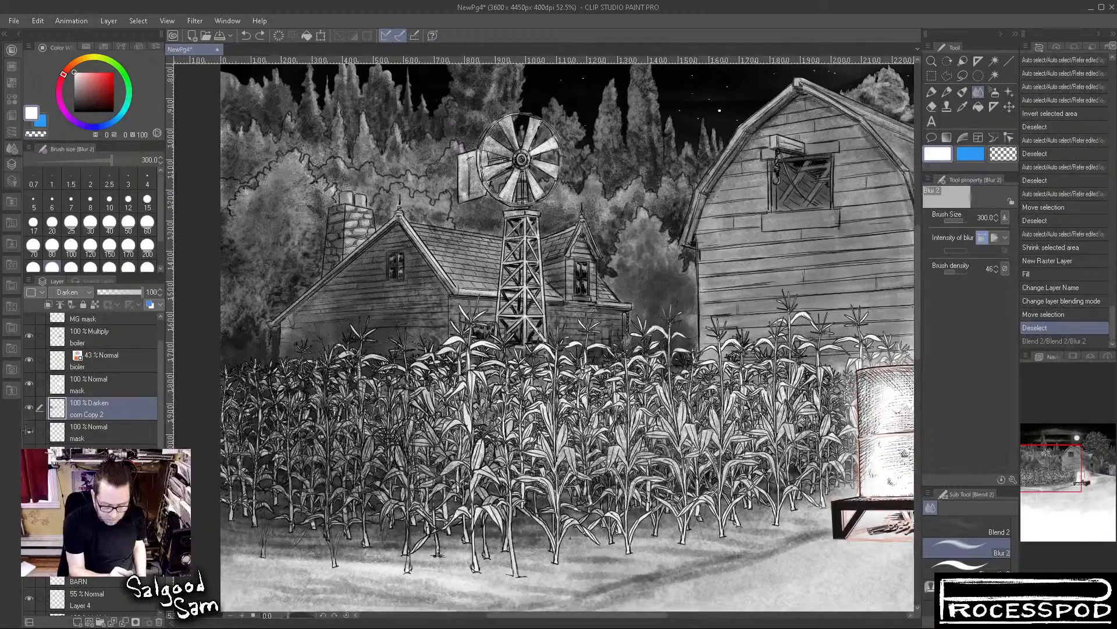
left_click(28, 431)
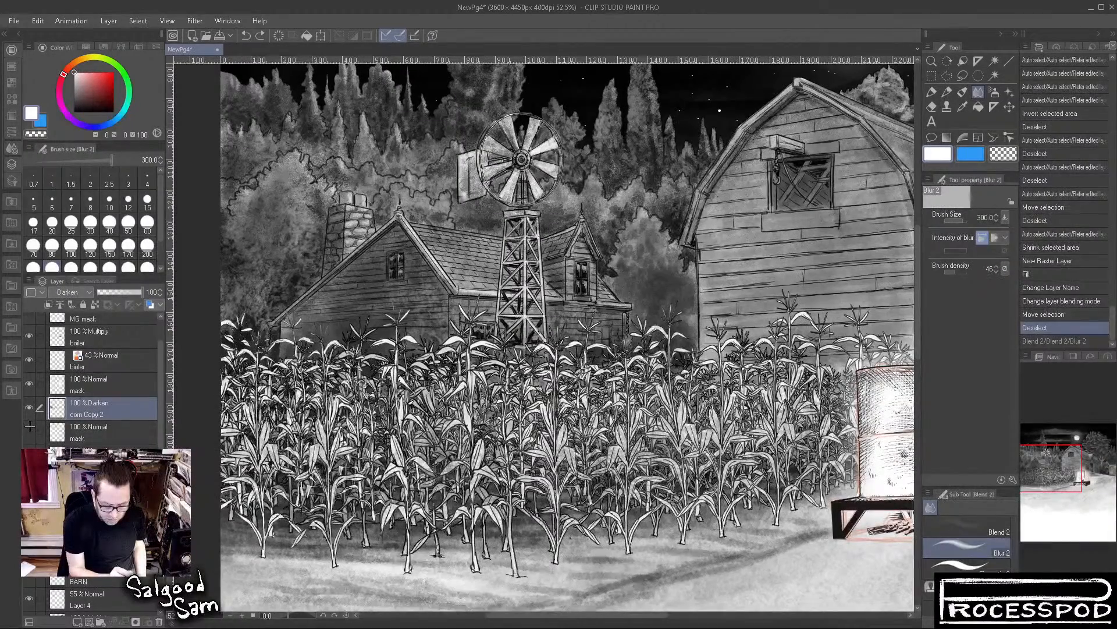
left_click(28, 430)
left_click(28, 430)
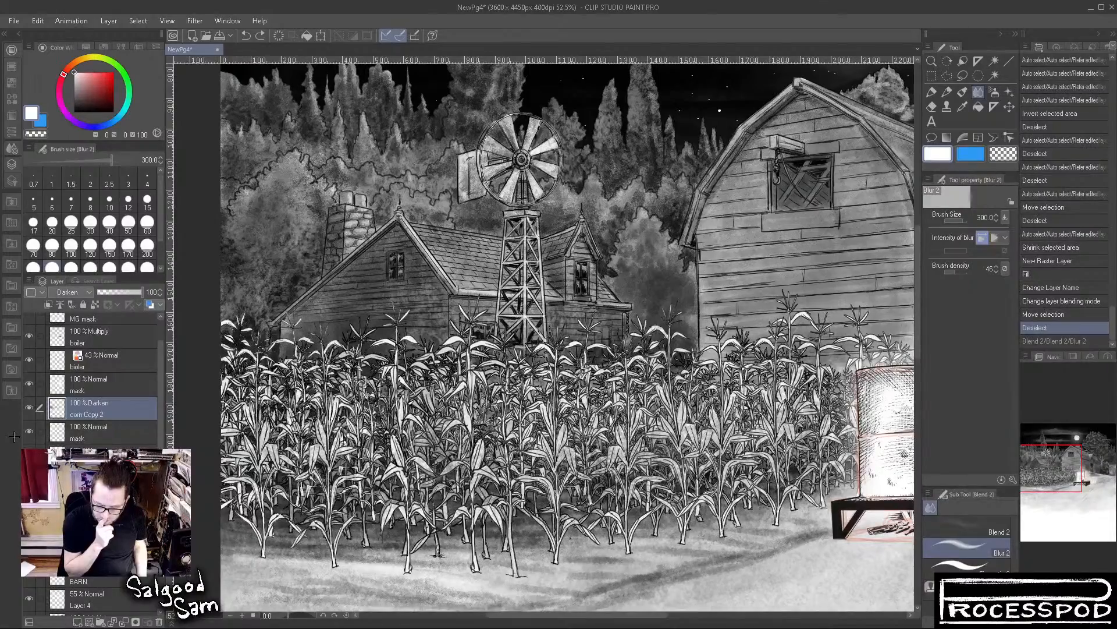
scroll(384, 352, "up", 4)
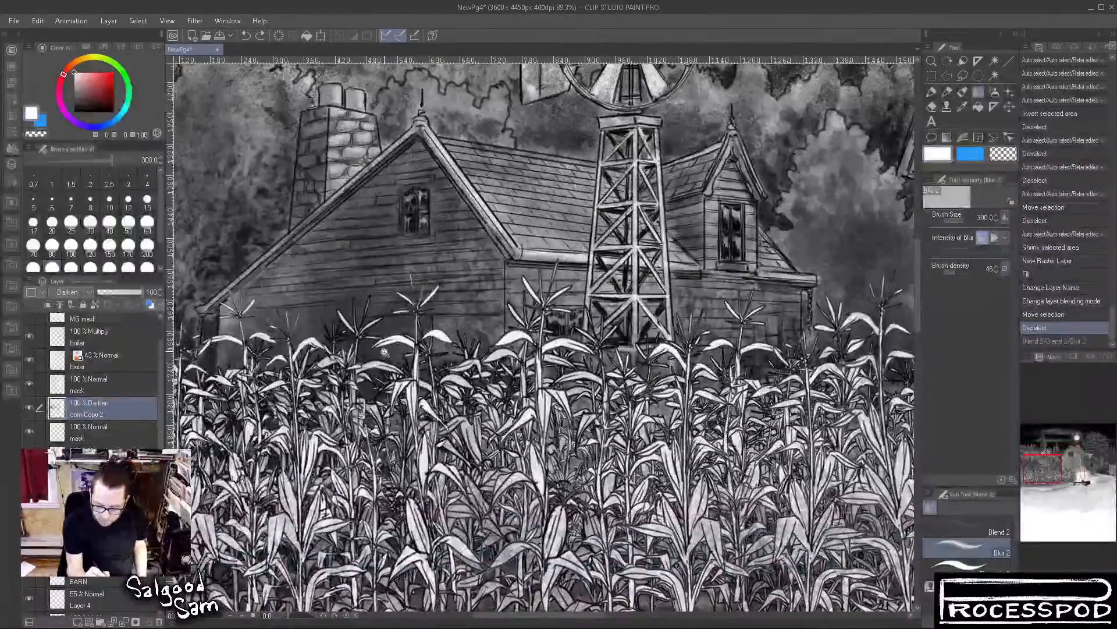
left_click_drag(719, 430, 411, 440)
left_click_drag(739, 451, 297, 366)
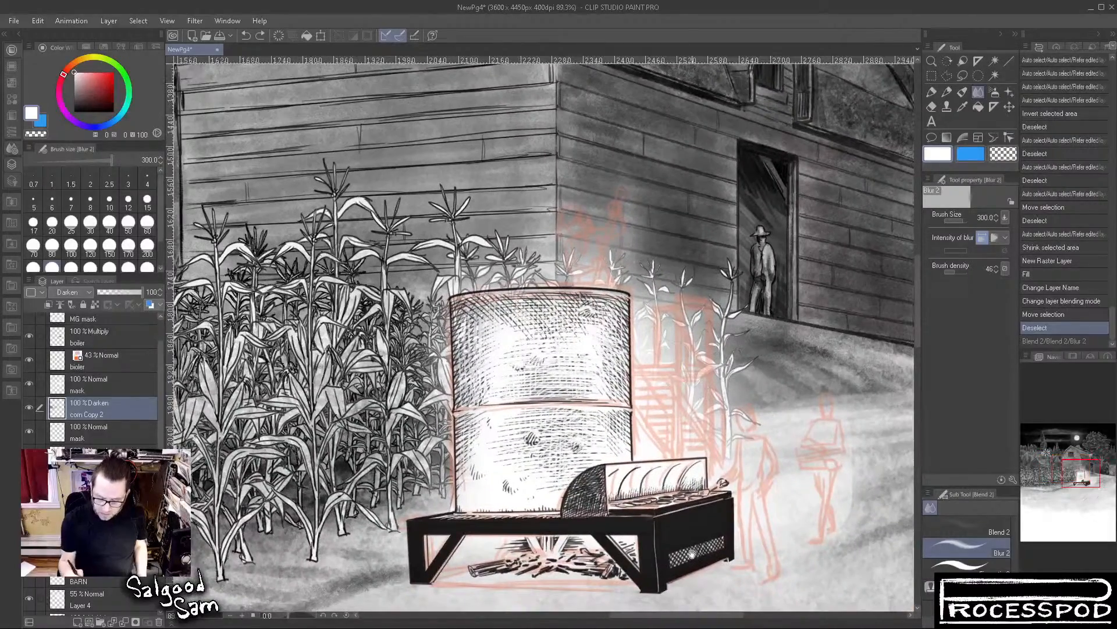
scroll(639, 534, "down", 5)
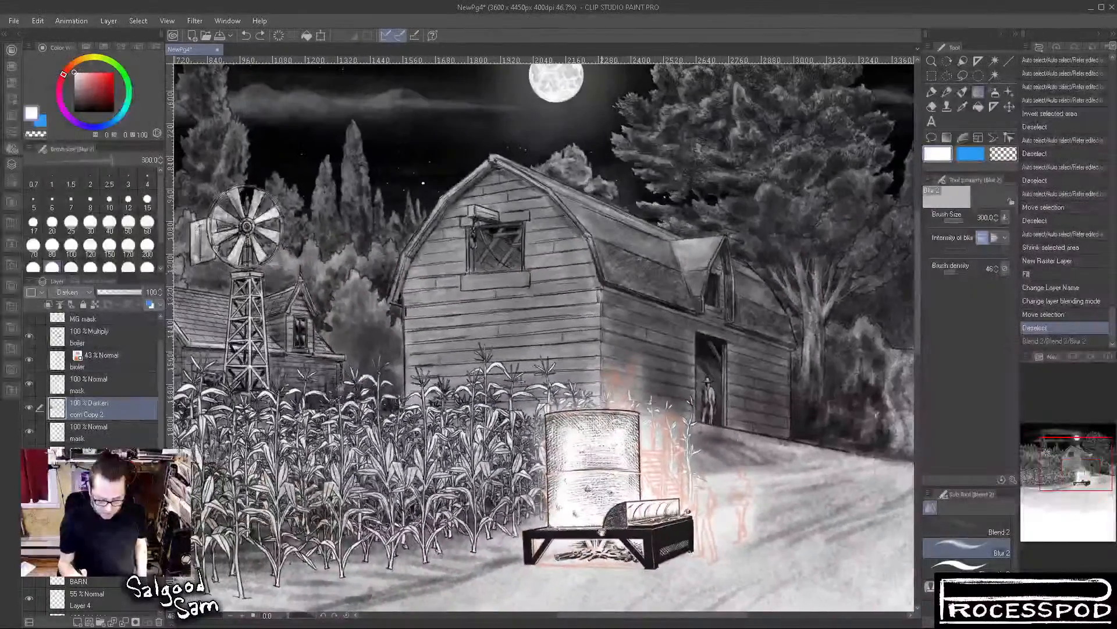
Show the MG mask and grid Copy layers and hide the boiler layer set to Multiply
scroll(156, 384, "up", 2)
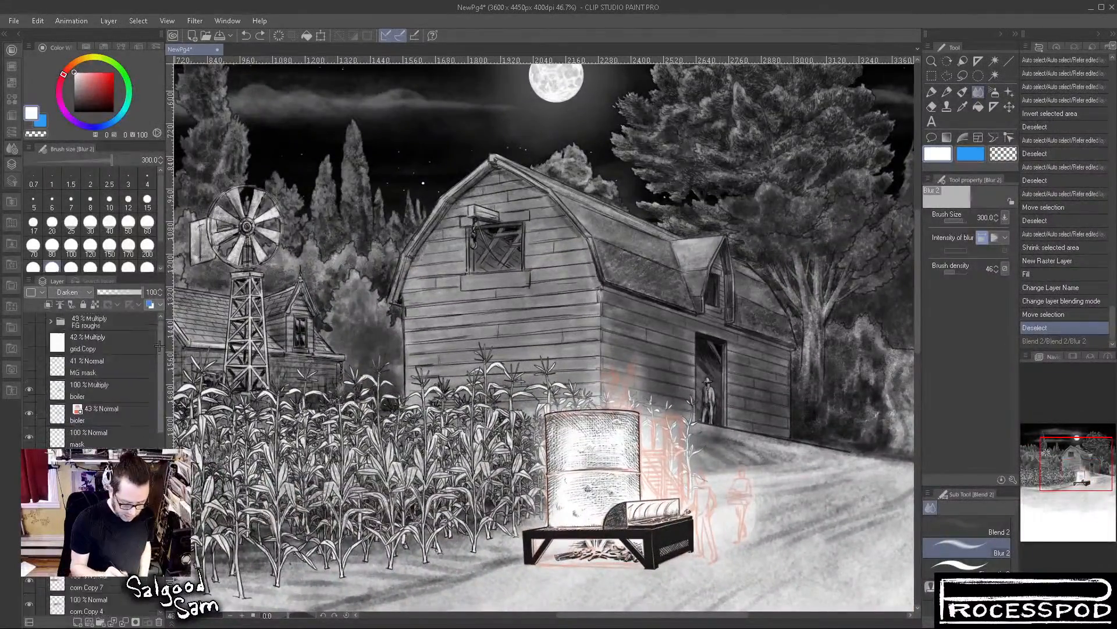
left_click(27, 364)
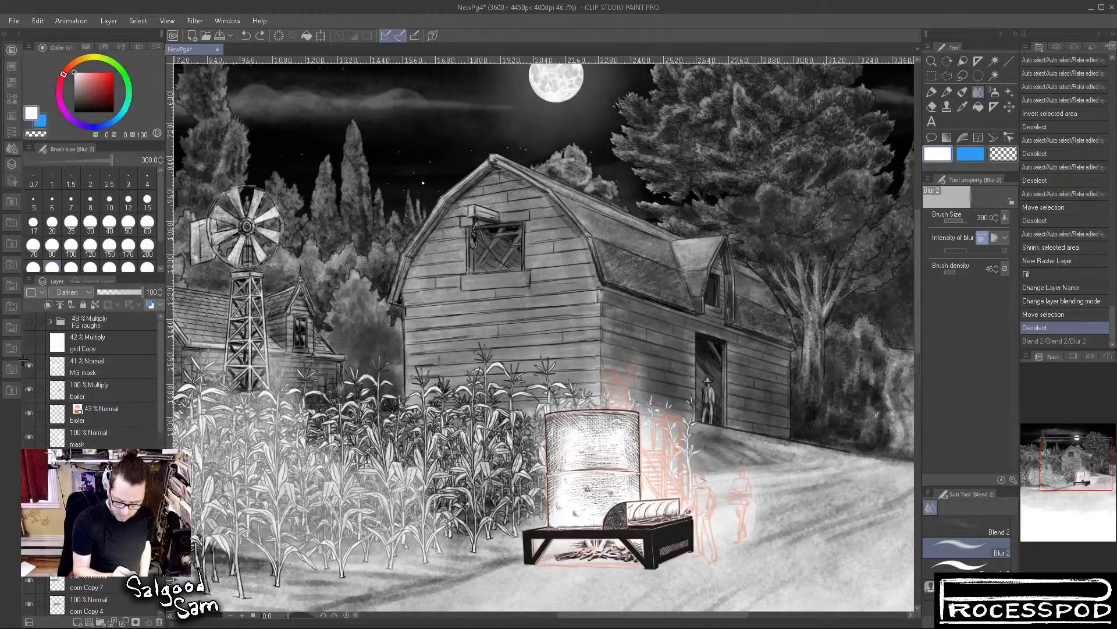
left_click(29, 388)
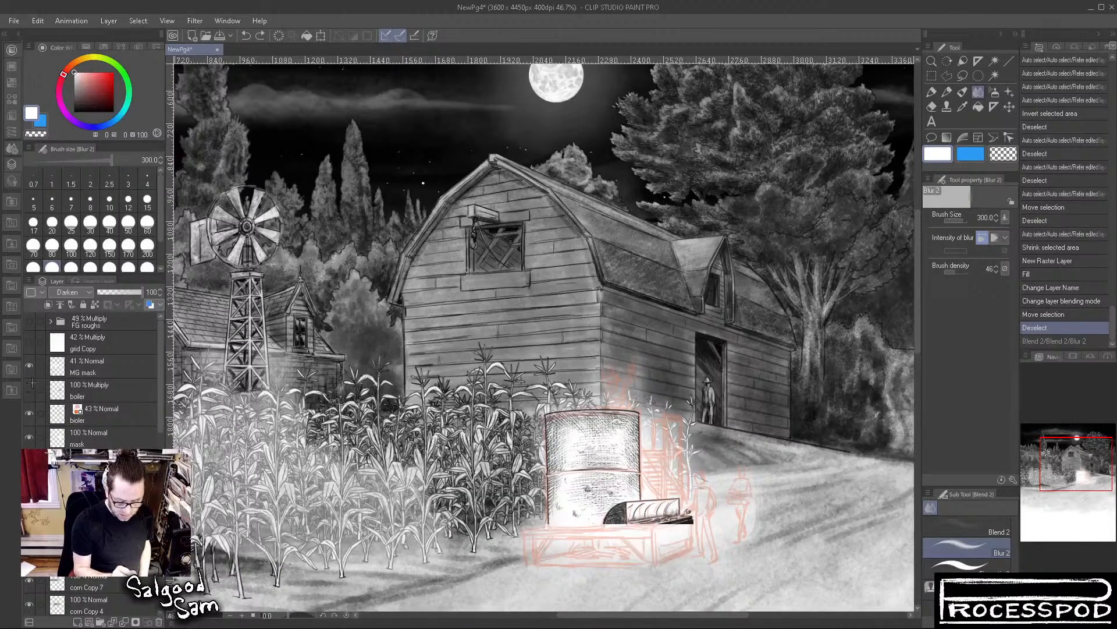
left_click(29, 342)
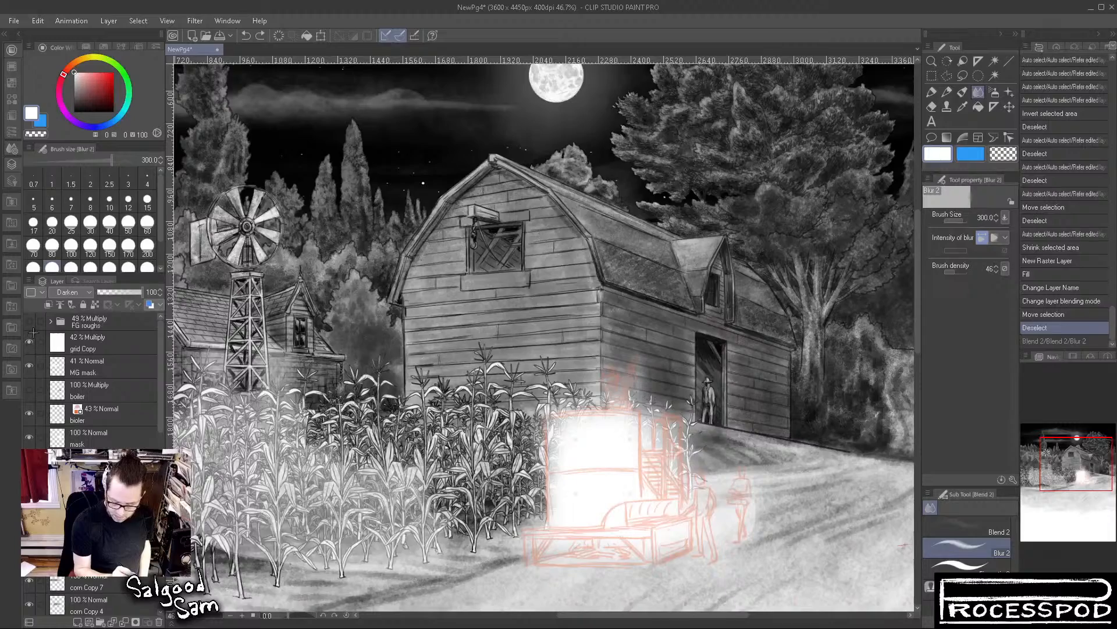
Check the FG roughs sketch against the scene, hide the folder again and show the boiler Multiply layer
left_click_drag(162, 351, 161, 414)
left_click_drag(458, 539, 727, 200)
left_click_drag(161, 403, 161, 515)
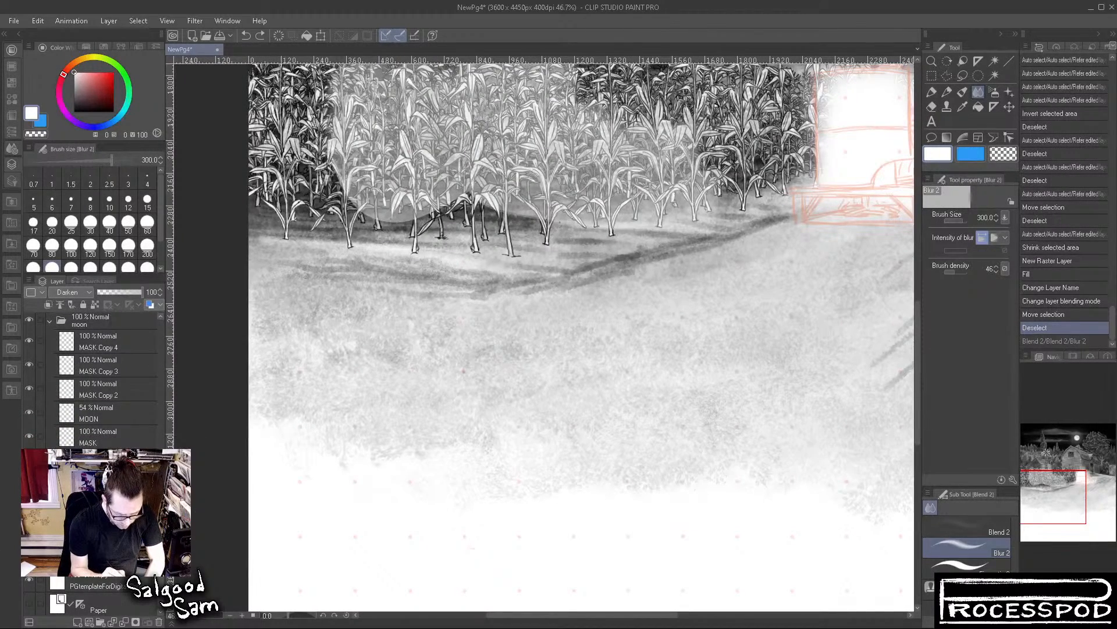
scroll(26, 579, "up", 6)
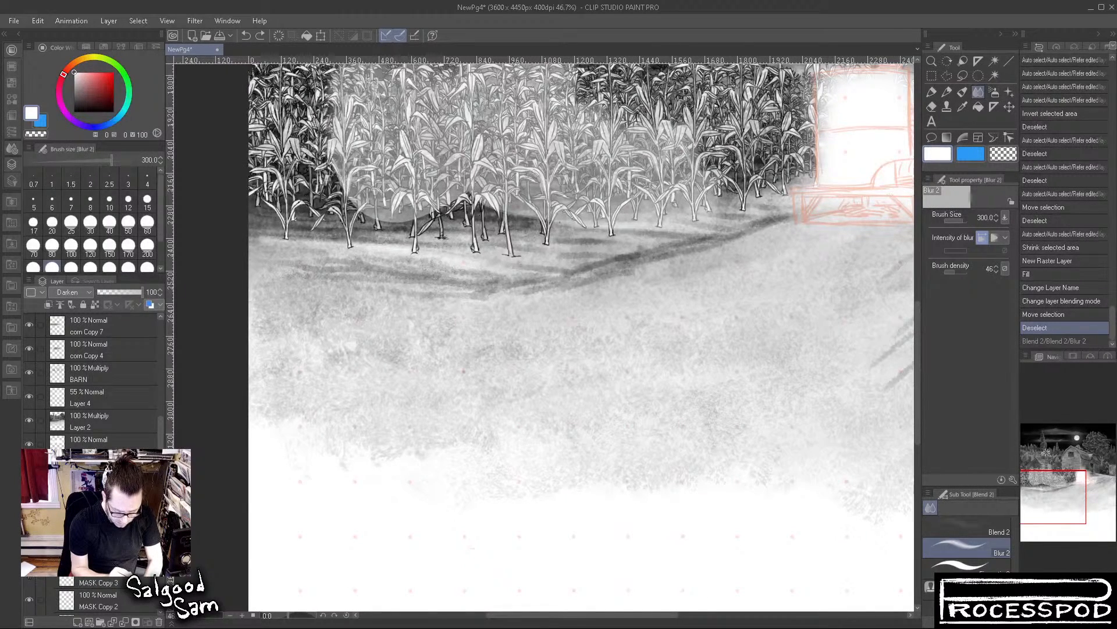
scroll(111, 338, "up", 5)
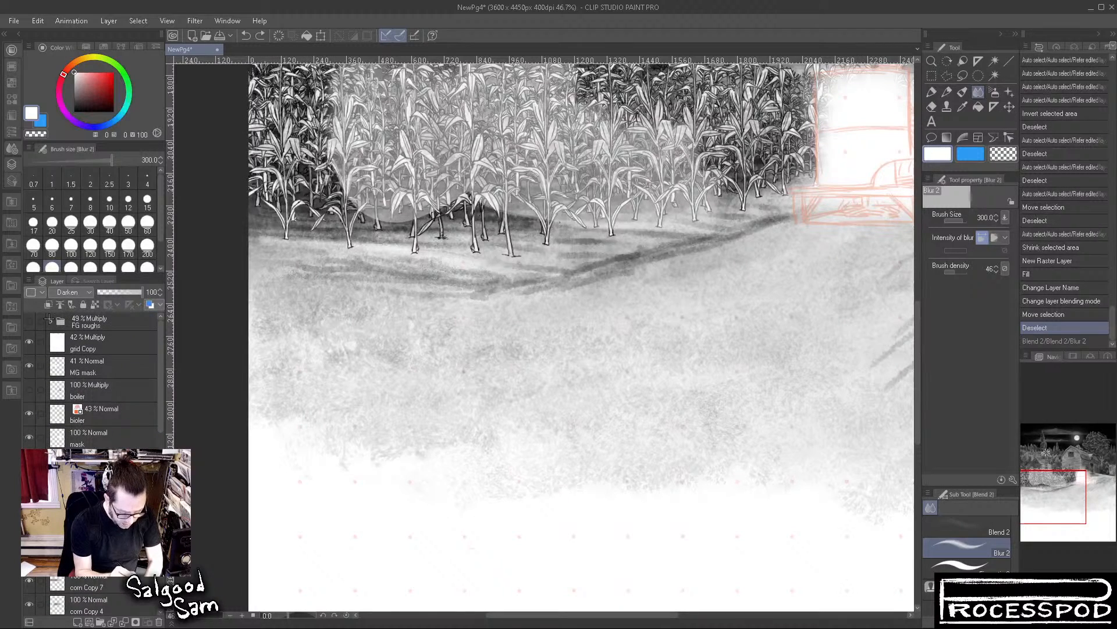
left_click(29, 320)
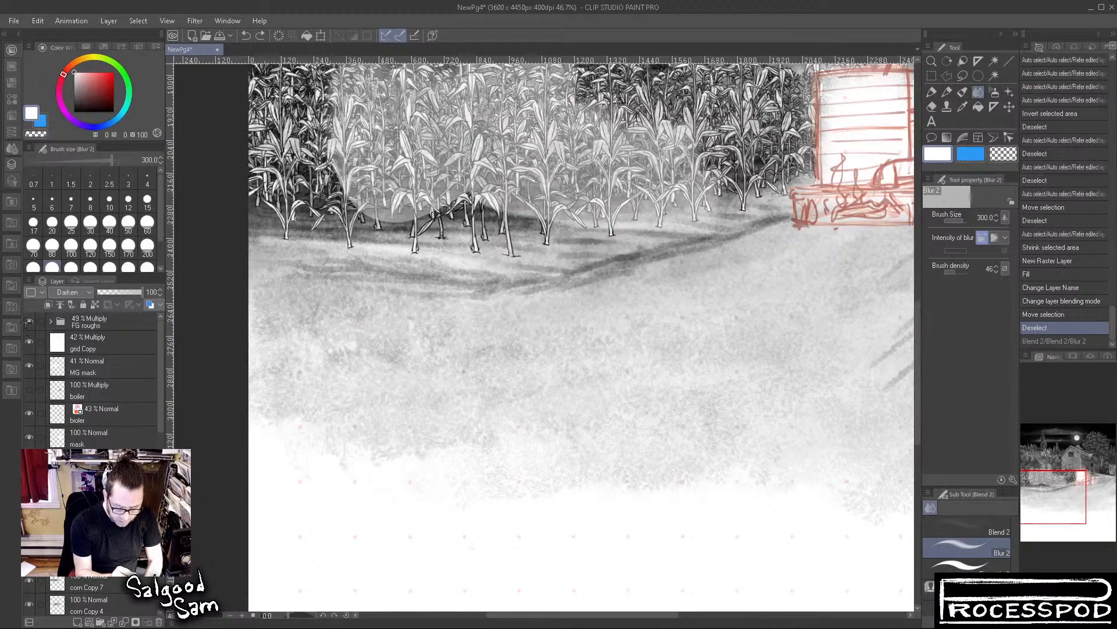
left_click_drag(756, 349, 609, 509)
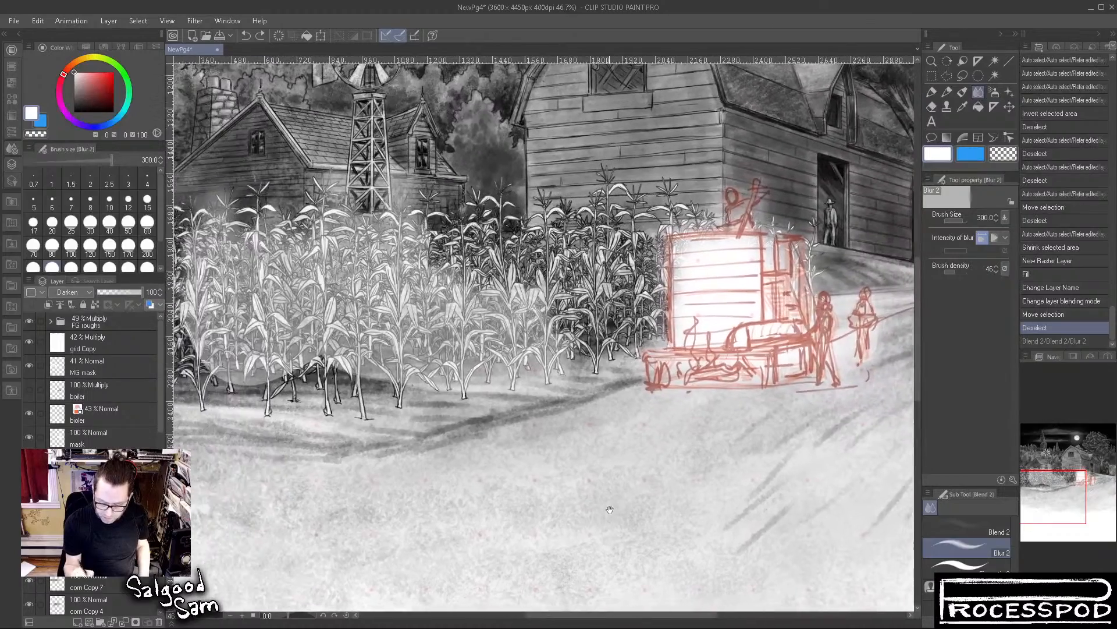
left_click(28, 320)
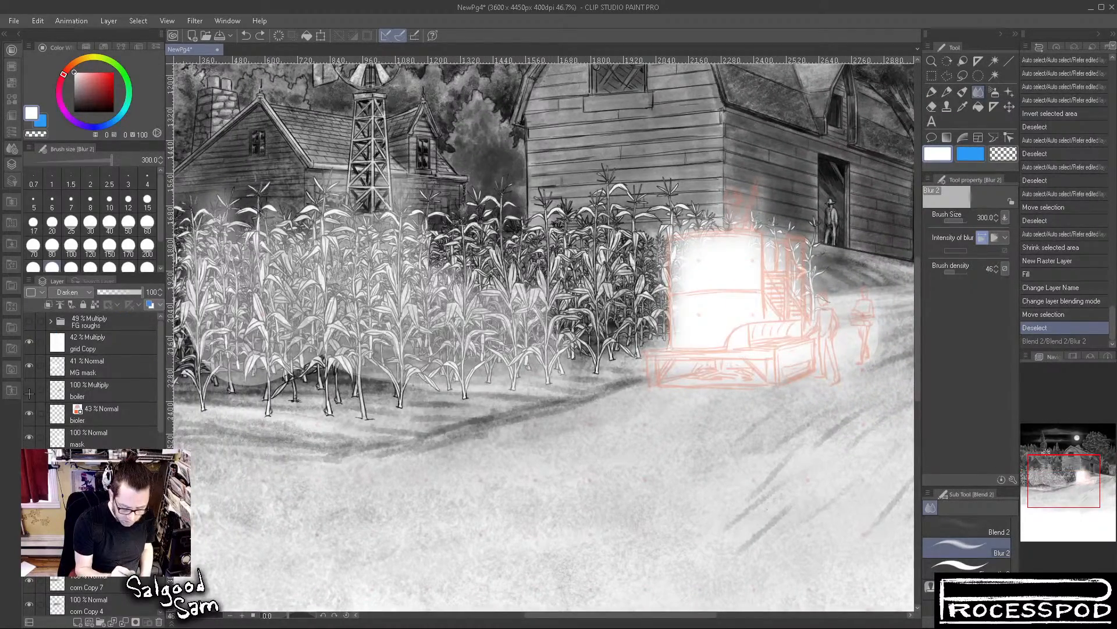
left_click(28, 389)
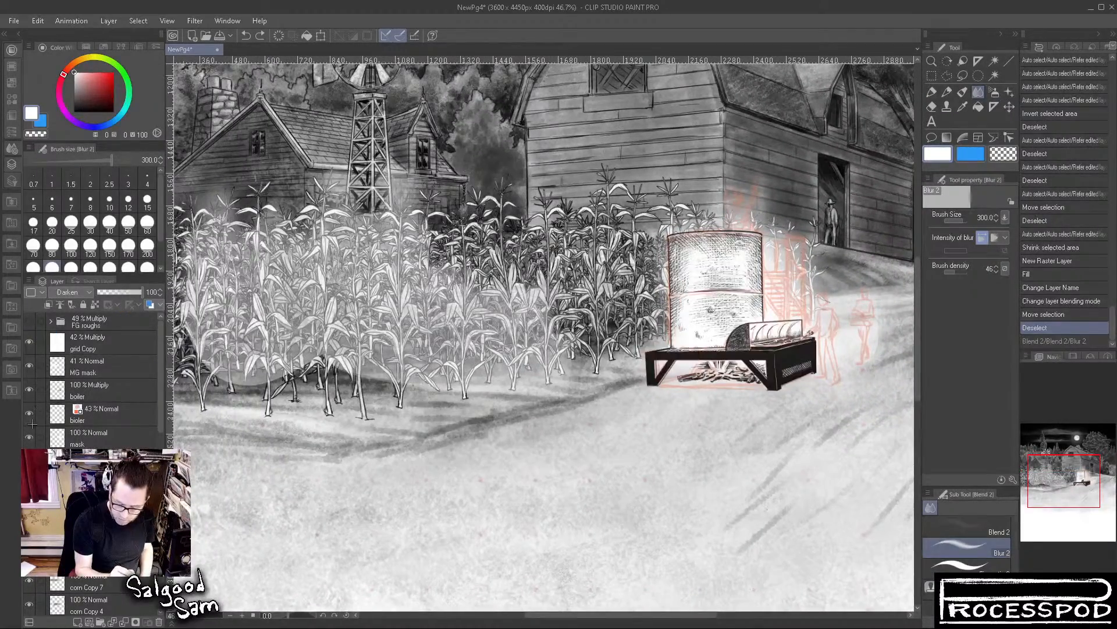
Expand the FG roughs folder, make it visible and hide its Layer 1 and pot sketch layers
left_click(50, 321)
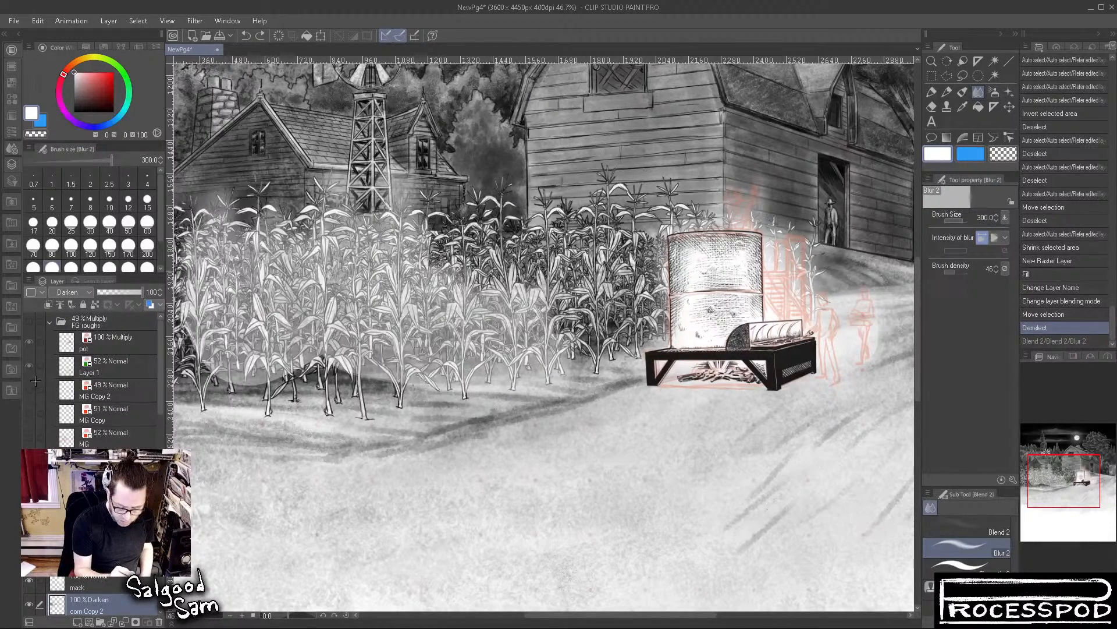
left_click_drag(446, 430, 234, 435)
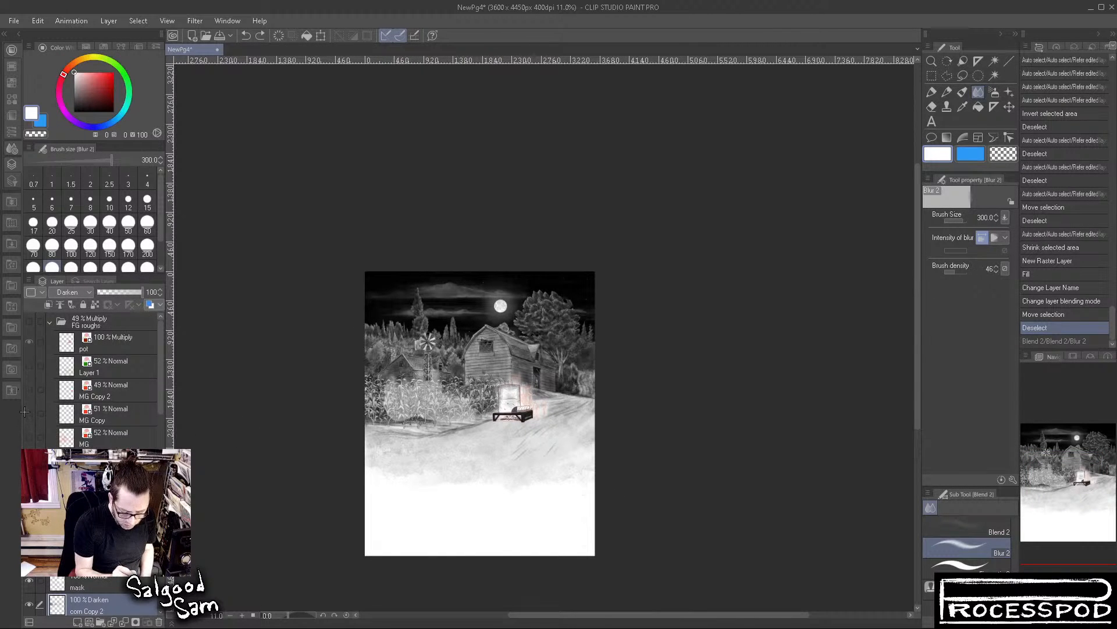
left_click(29, 321)
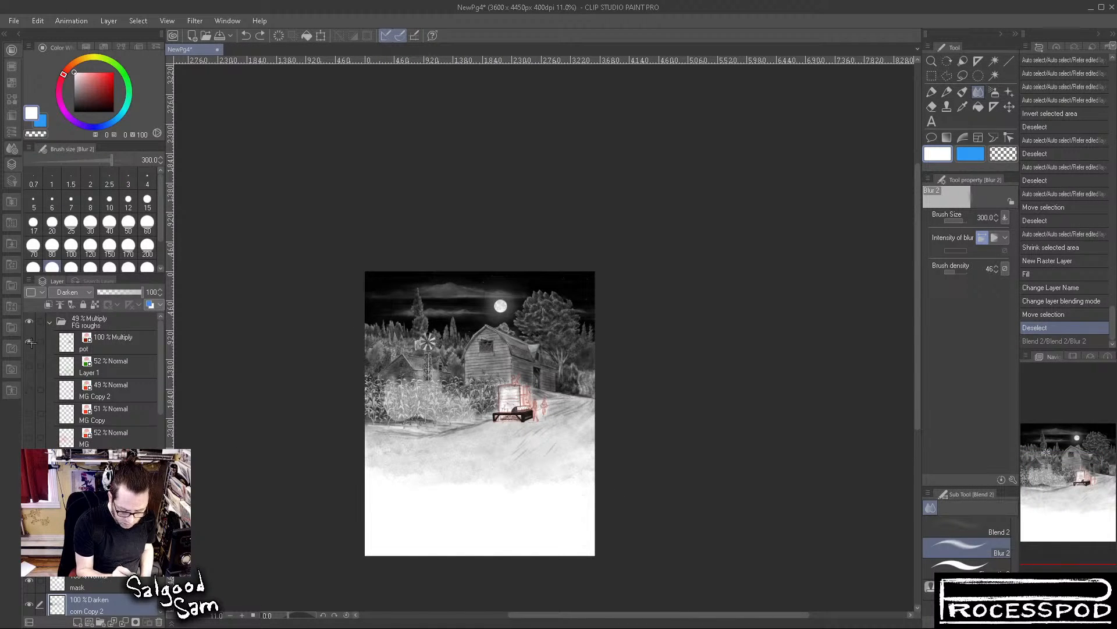
left_click(30, 342)
Check Layer 1 in FG roughs, leave it hidden, and show the MG Copy 2, MG Copy and MG sketch layers
left_click(27, 364)
left_click(27, 365)
left_click(28, 387)
left_click(28, 384)
left_click(29, 387)
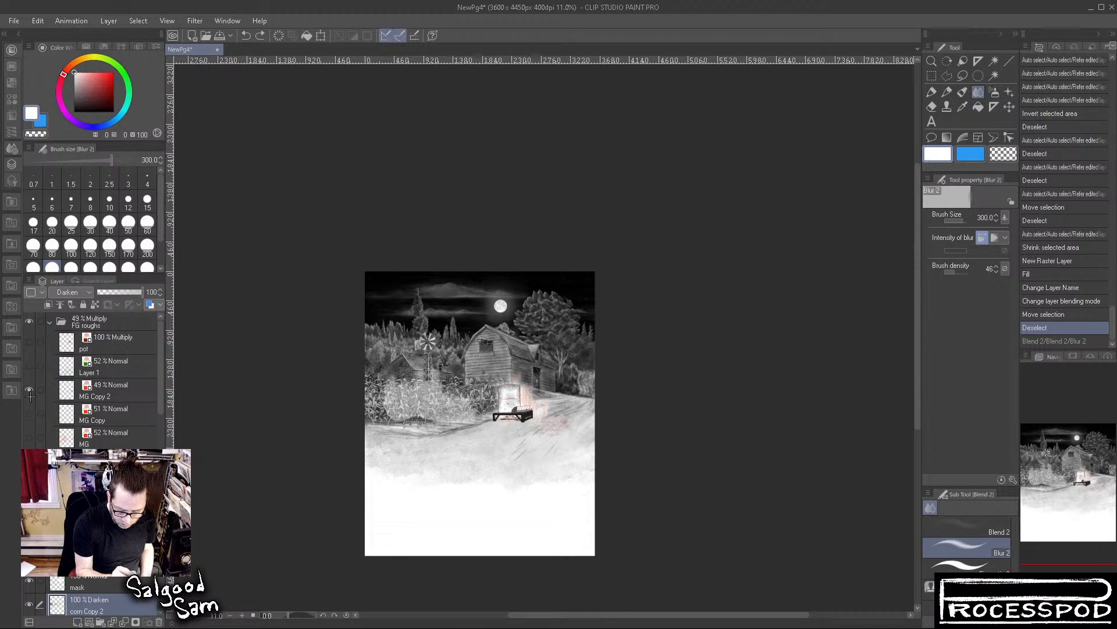
left_click(28, 437)
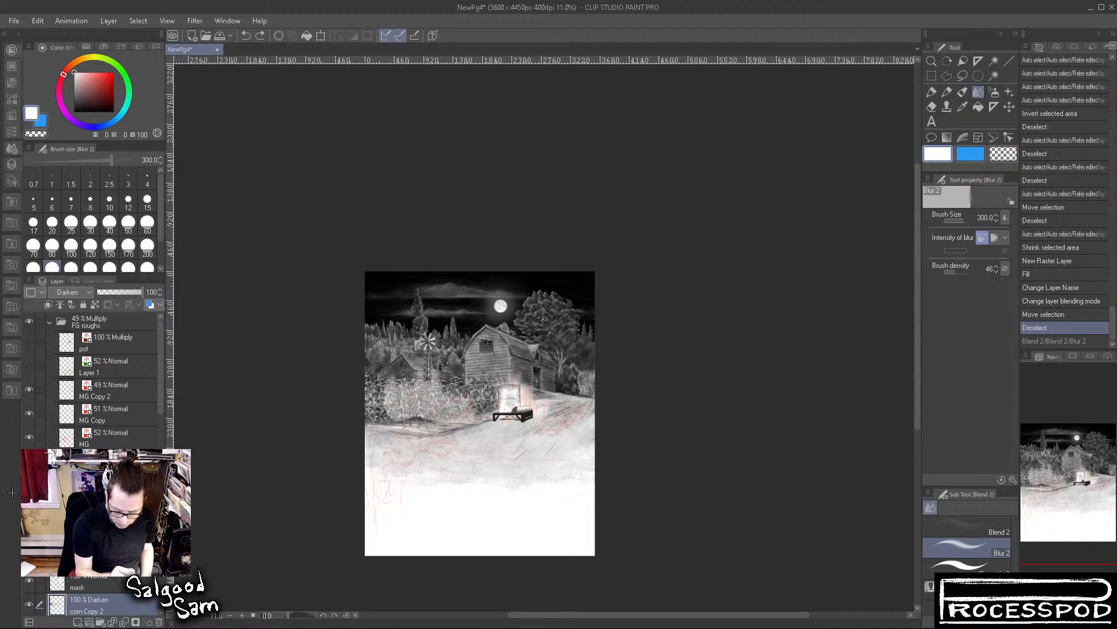
Raise the opacity of the MG Copy, MG and MG Copy 2 sketch layers in FG roughs to 100%
left_click_drag(463, 452, 544, 486)
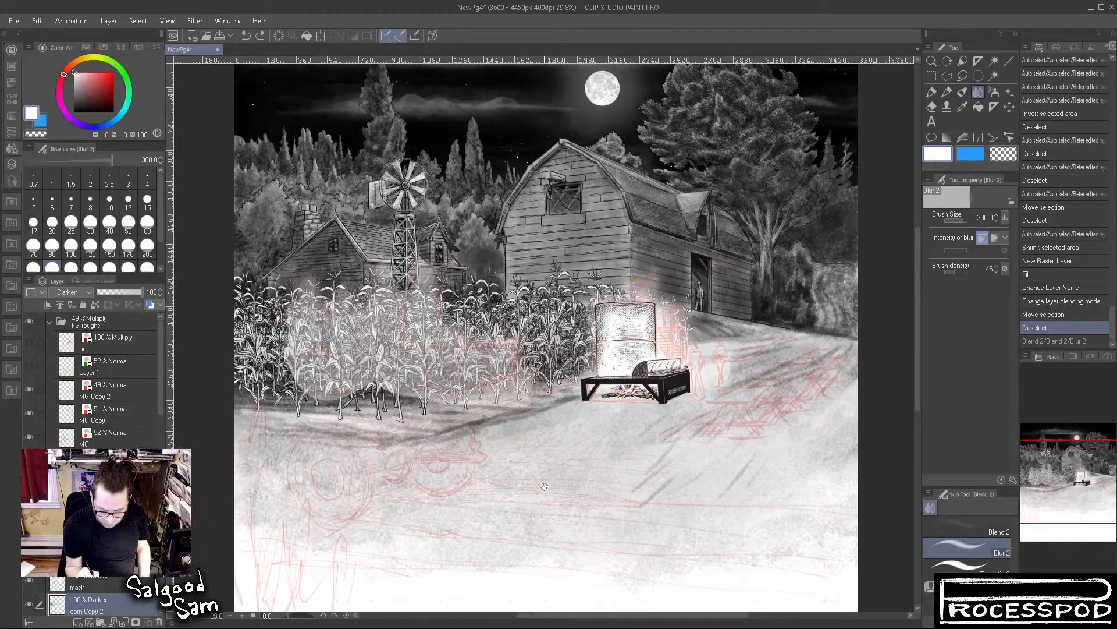
left_click_drag(430, 370, 463, 388)
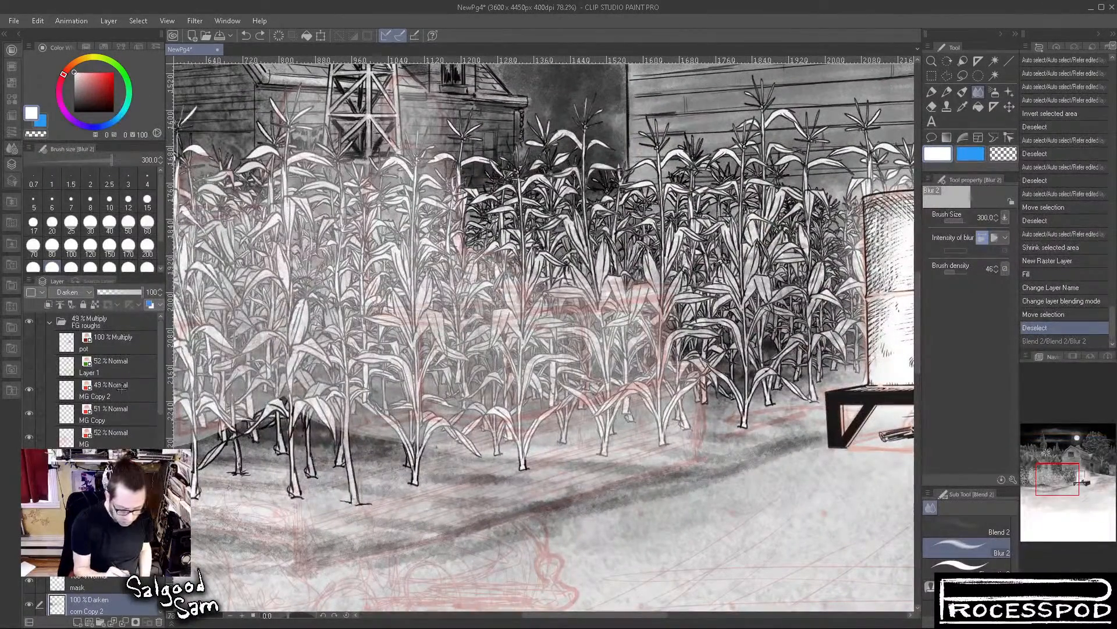
left_click(116, 412)
left_click(151, 292)
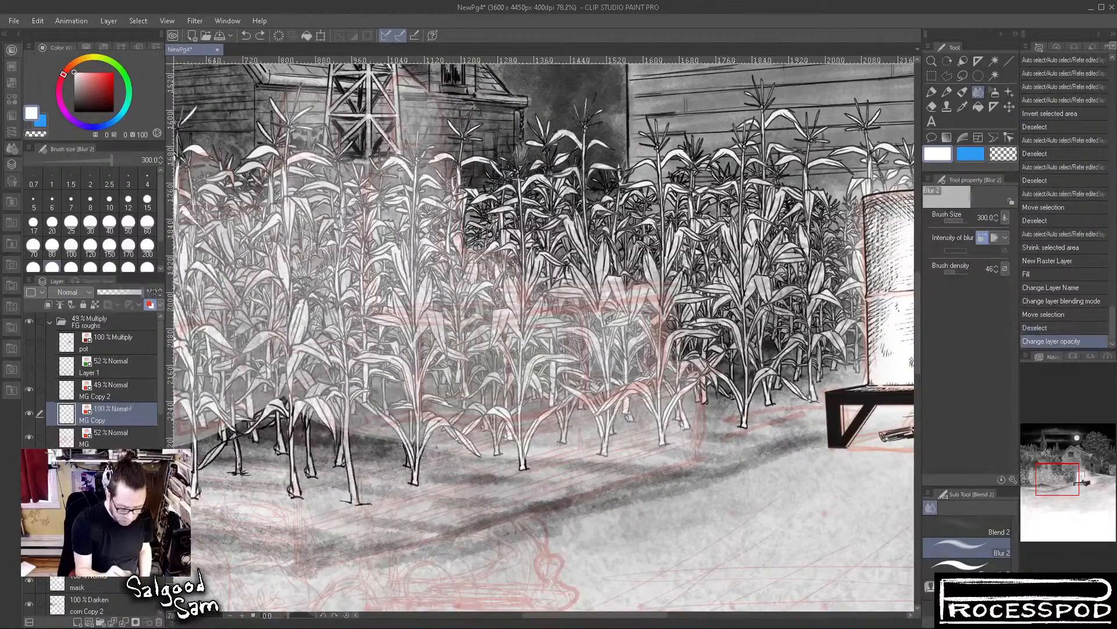
left_click(111, 441)
left_click_drag(121, 292, 150, 293)
left_click(114, 391)
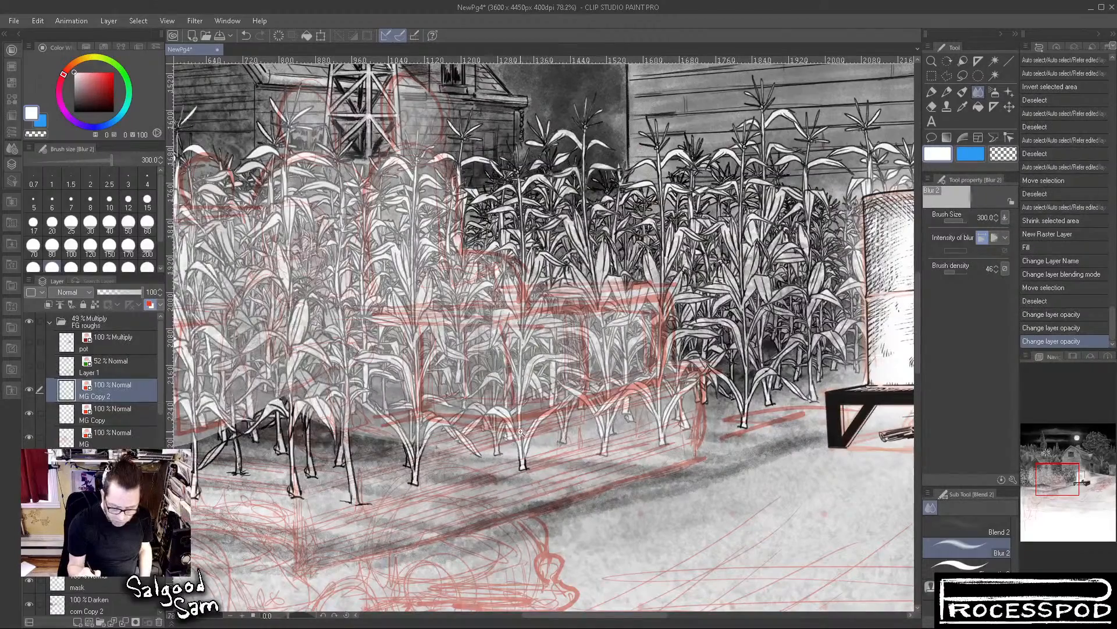
Switch to the rectangle marquee and raise the opacity of the sketch layer directly below MG
left_click(932, 75)
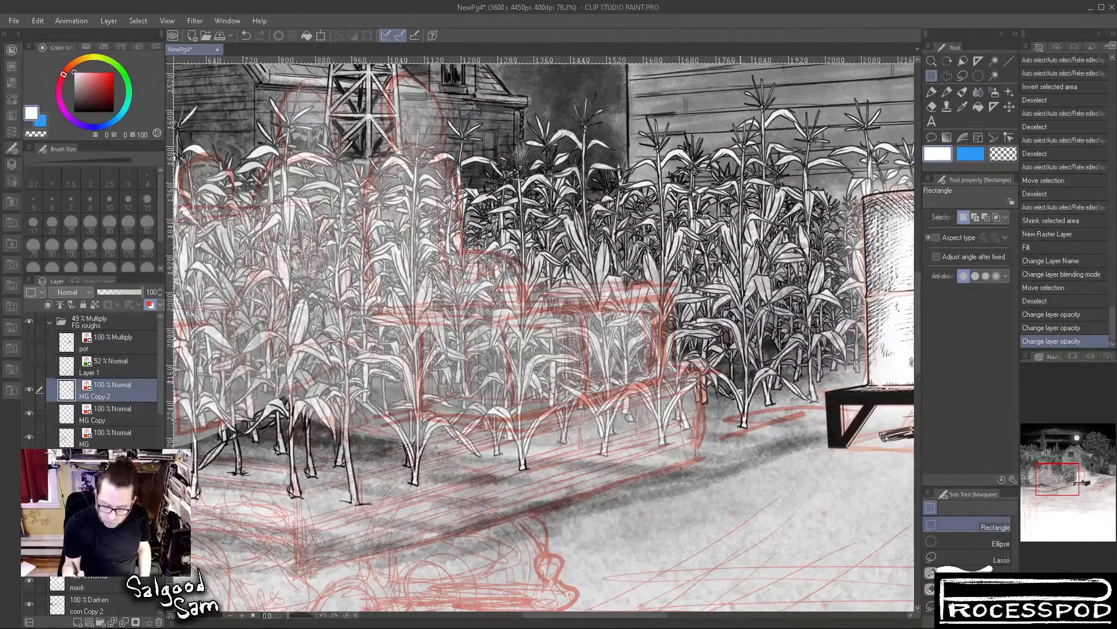
scroll(769, 477, "down", 5)
left_click_drag(769, 478, 605, 432)
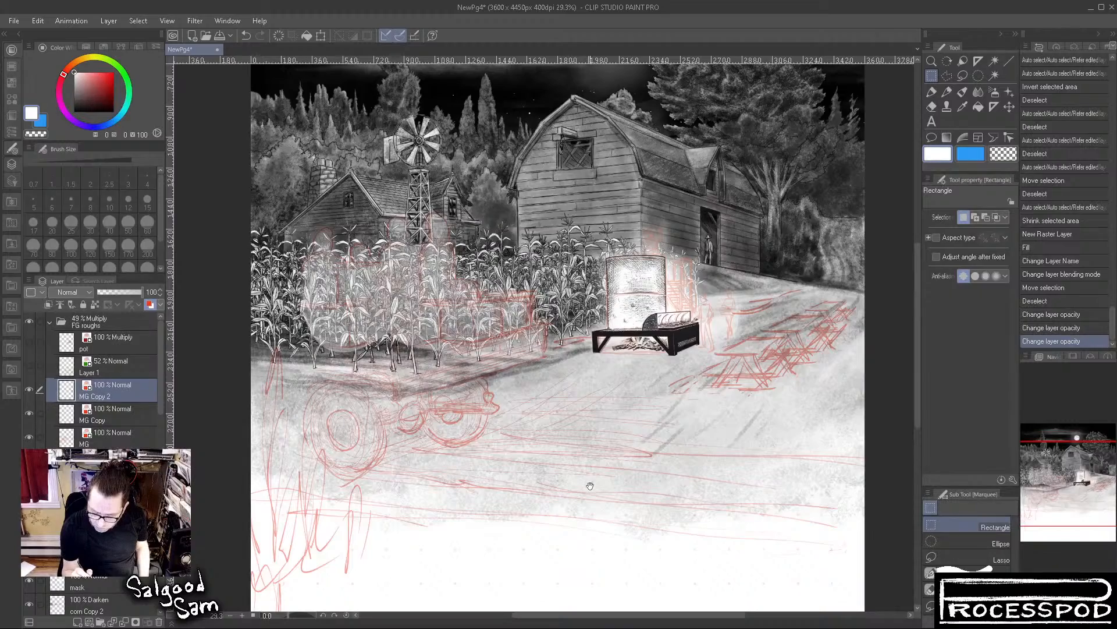
left_click_drag(615, 455, 536, 352)
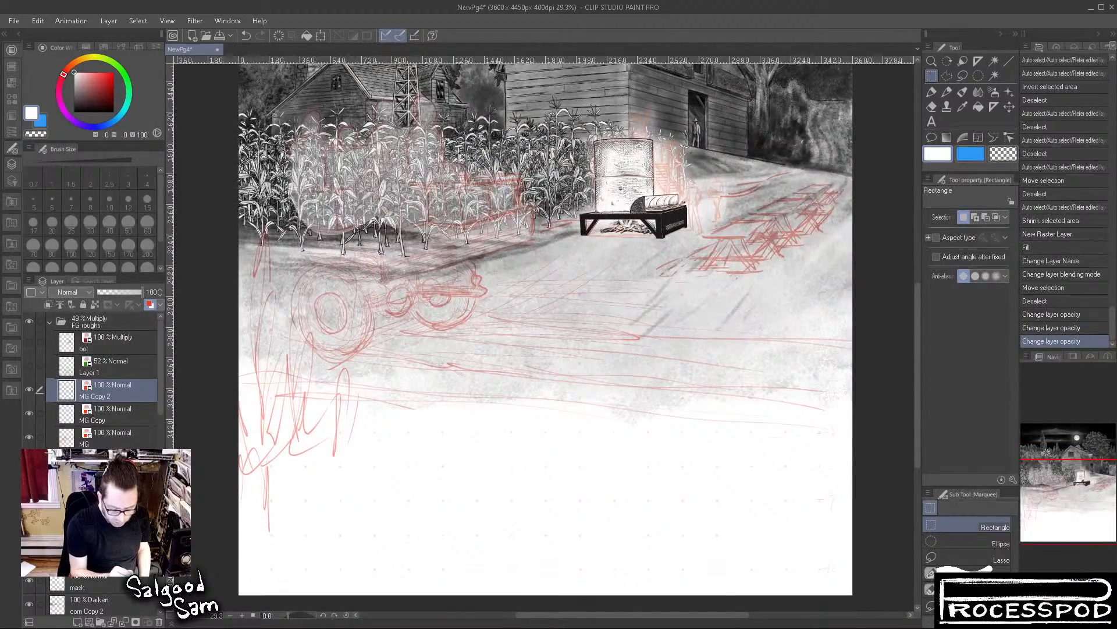
left_click(116, 463)
left_click_drag(123, 292, 155, 292)
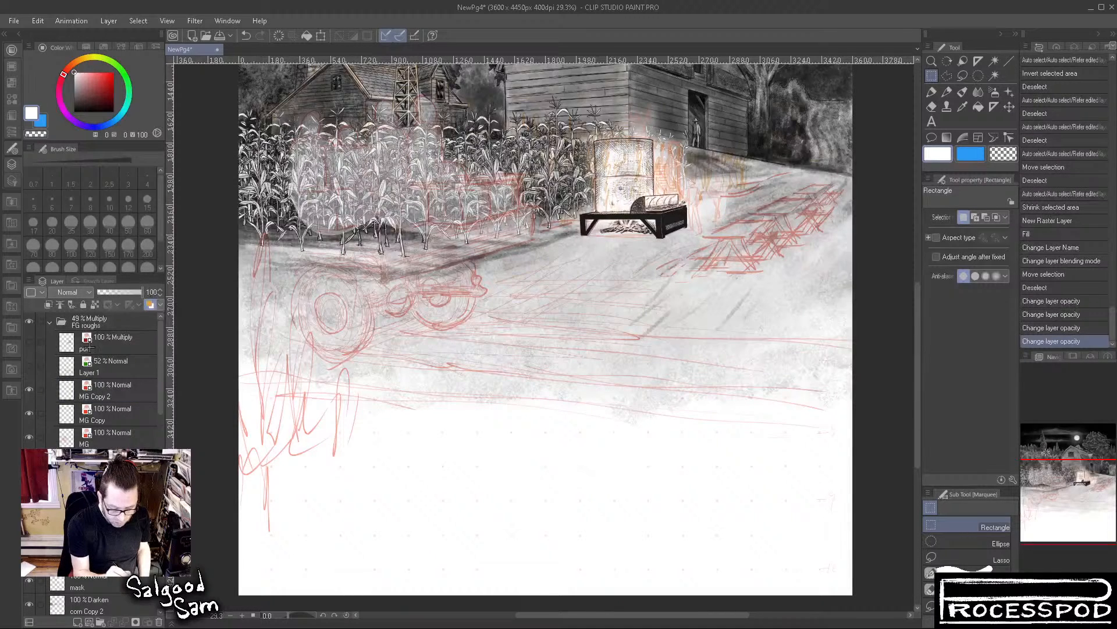
Show the Layer 1 and pot sketches in FG roughs and set Layer 1's opacity to 100%
left_click(114, 341)
left_click(28, 365)
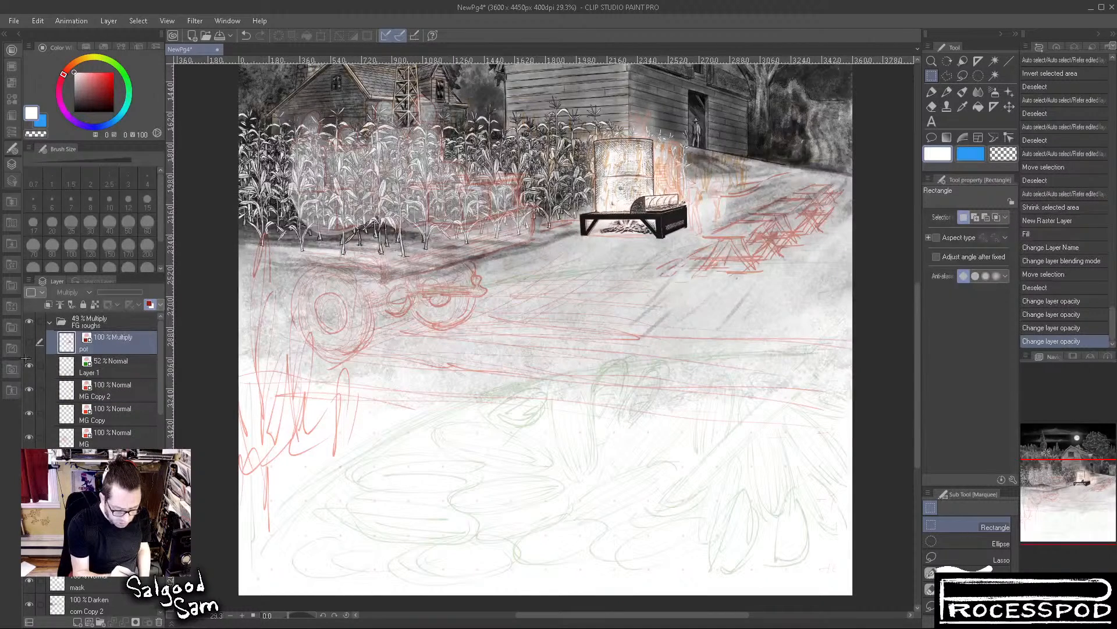
left_click(28, 341)
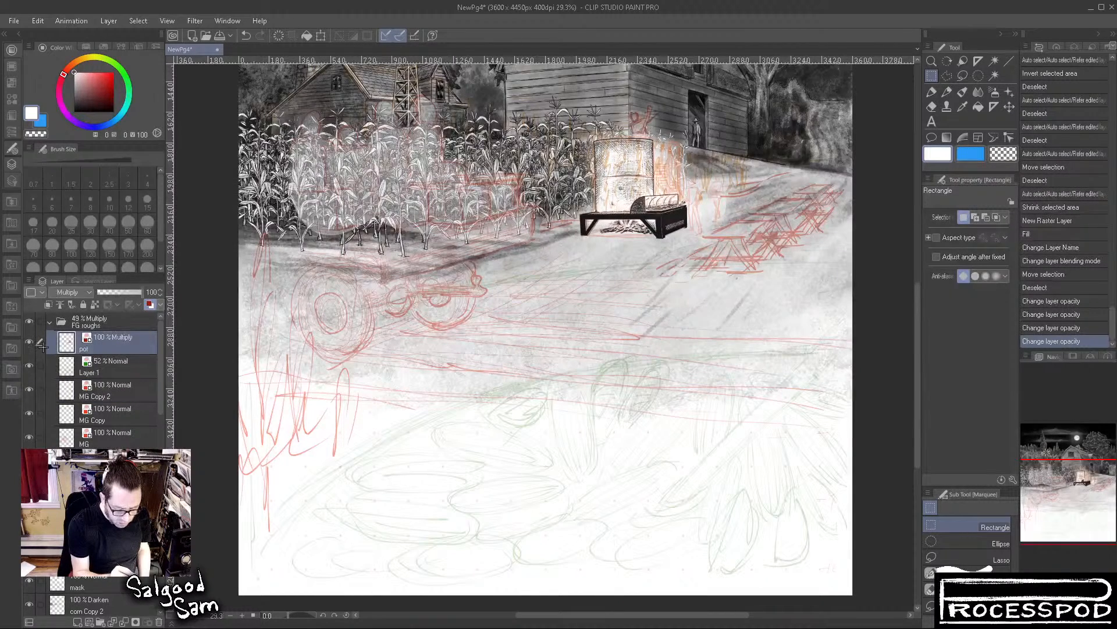
left_click(109, 355)
left_click_drag(124, 292, 143, 292)
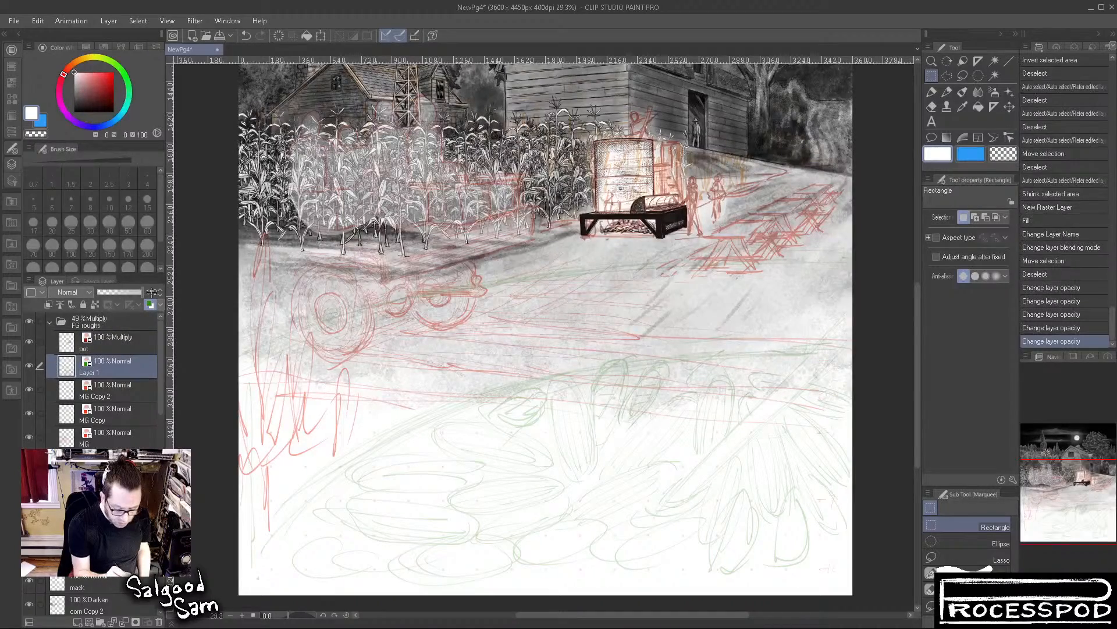
Check the rough sketches against the corn and boiler, select the MG layer and hide Layer 1
left_click_drag(613, 402, 601, 408)
left_click_drag(616, 347, 616, 441)
left_click_drag(719, 440, 769, 450)
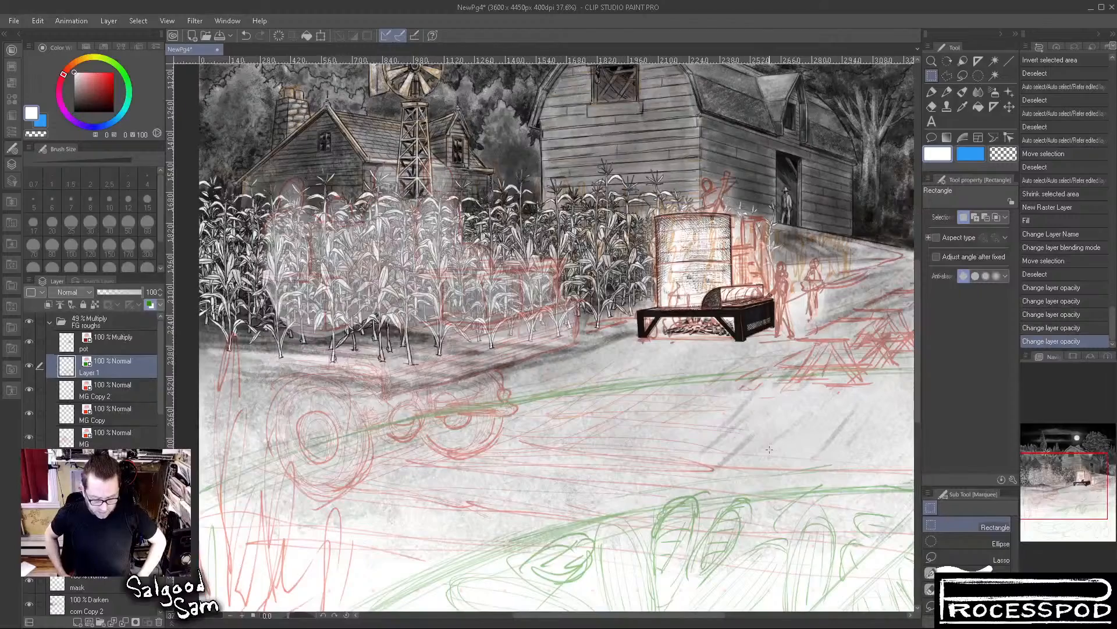
left_click(29, 439)
left_click(30, 437)
left_click(105, 438)
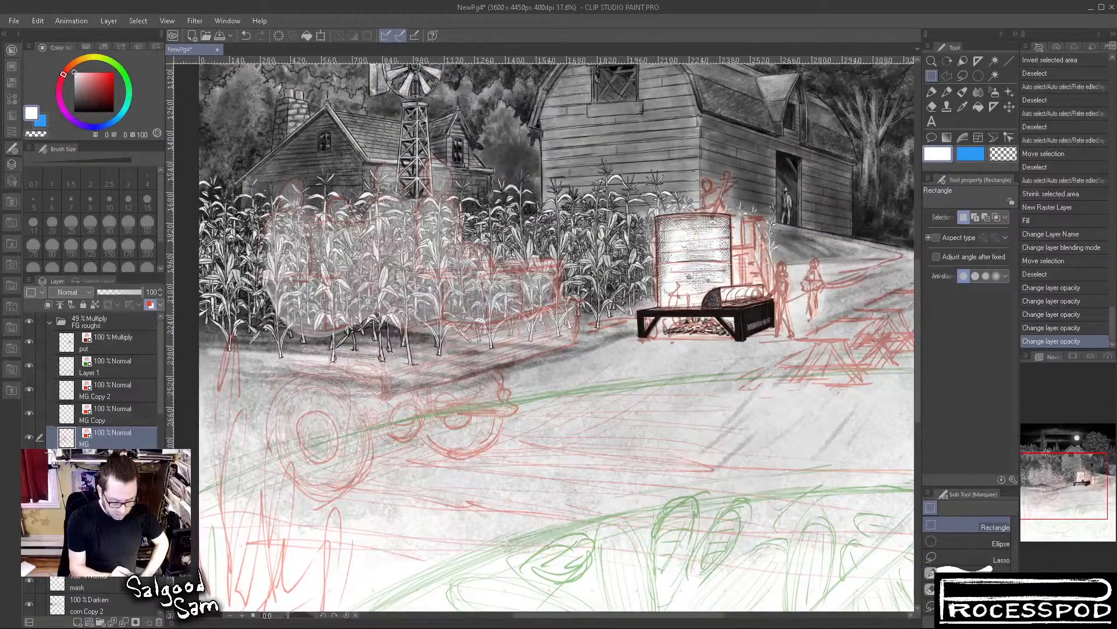
left_click(29, 365)
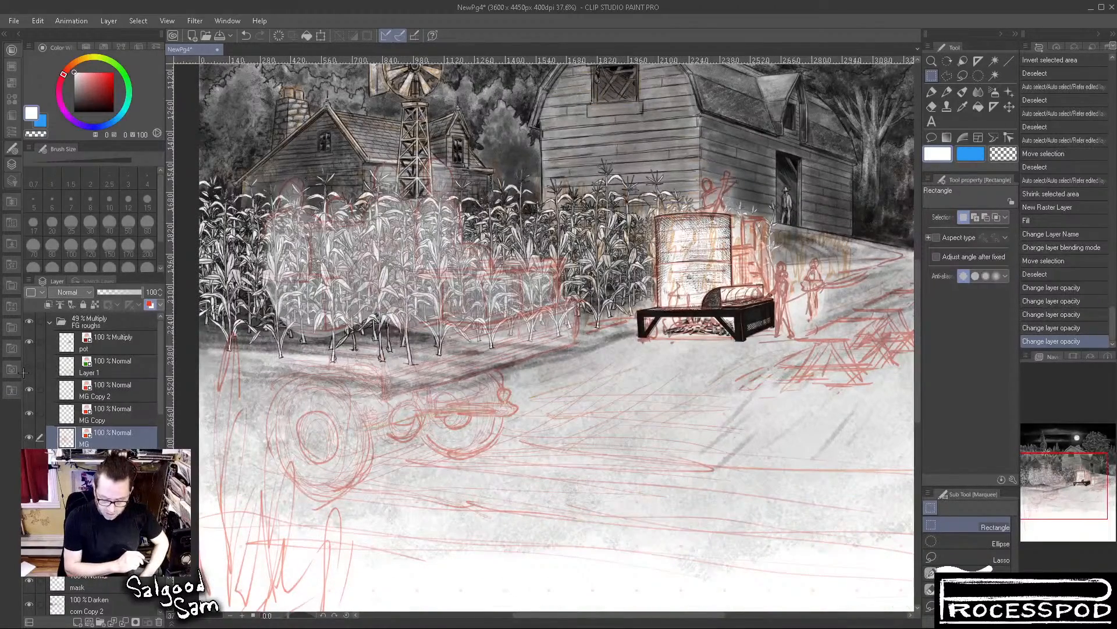
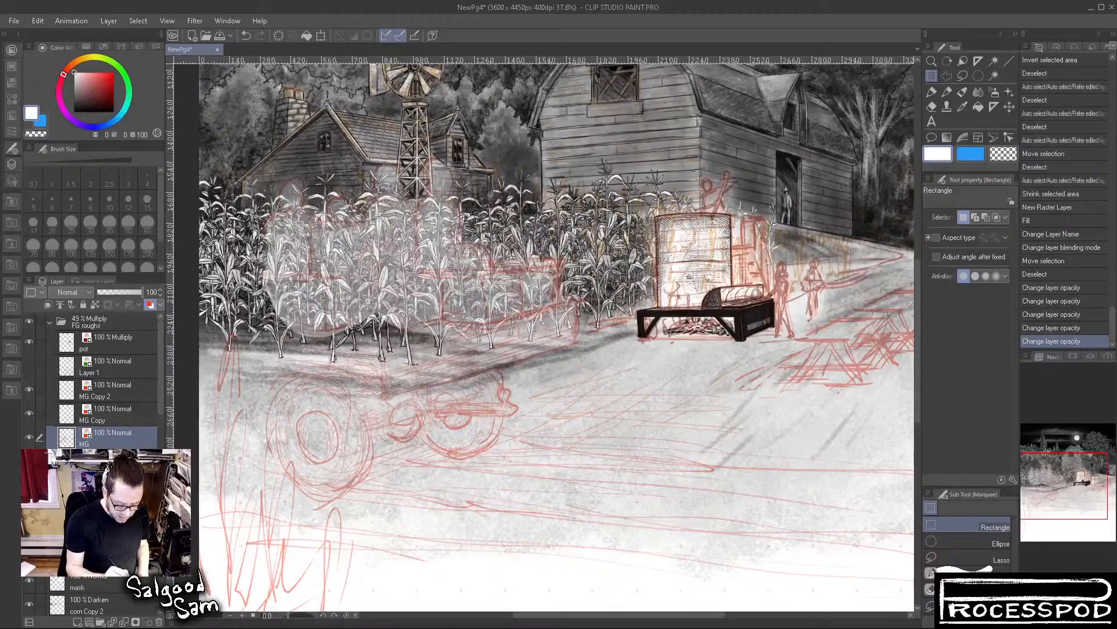
Set up the Mechanical pencil in black at size 6 for drawing the figure sketched above the boiler
left_click(105, 461)
mouse_move(718, 197)
left_mouse_down()
mouse_move(815, 199)
mouse_move(635, 307)
mouse_move(584, 371)
left_mouse_up()
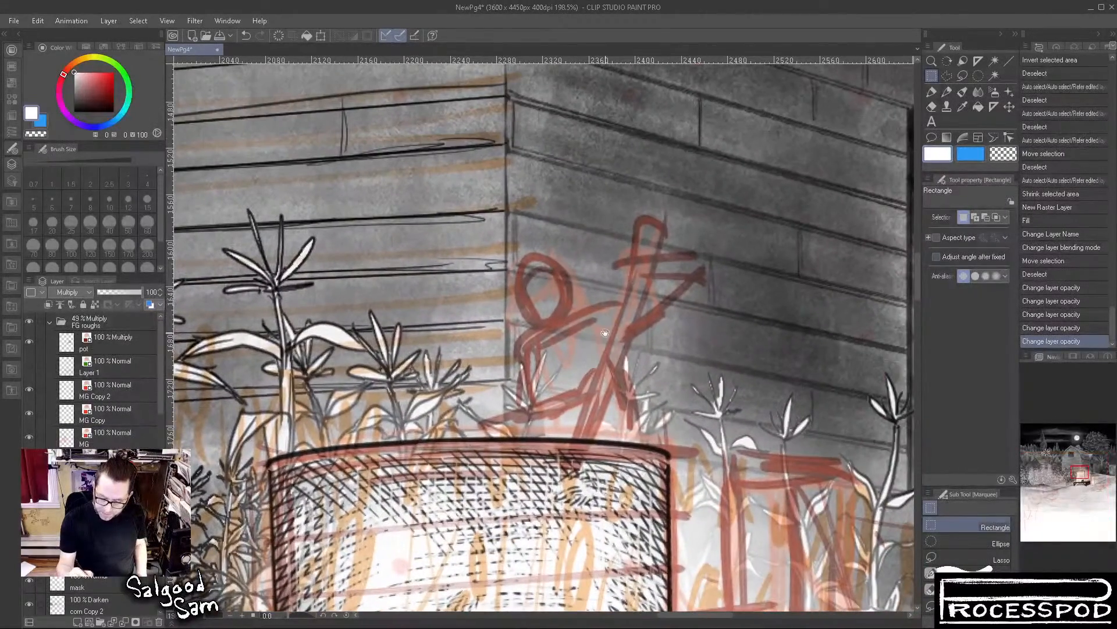
left_click(947, 92)
left_click(74, 111)
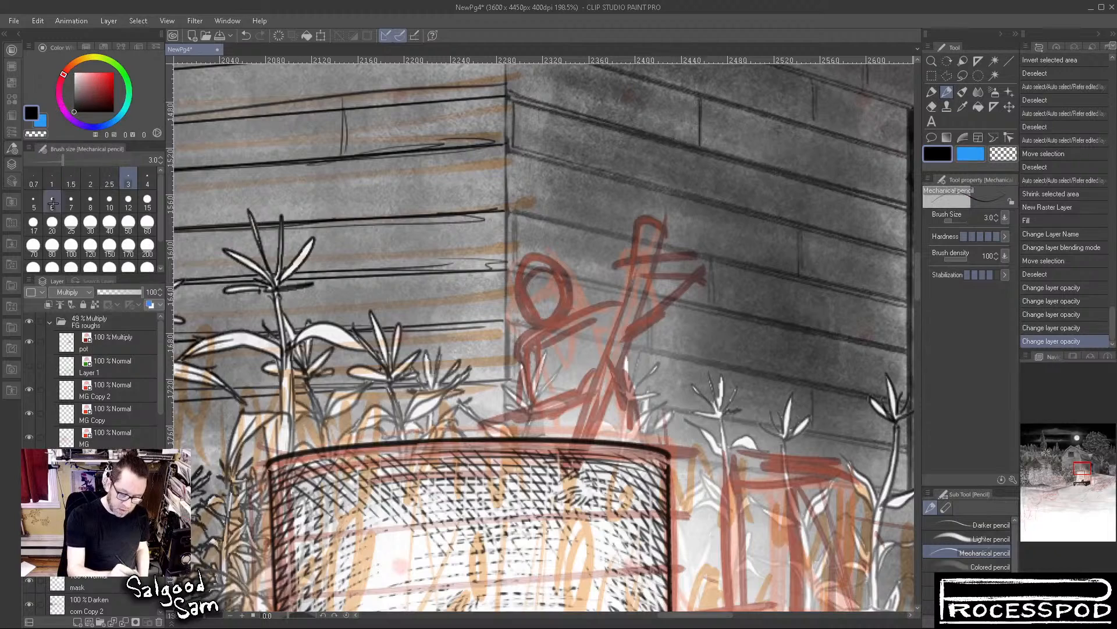
left_click(147, 200)
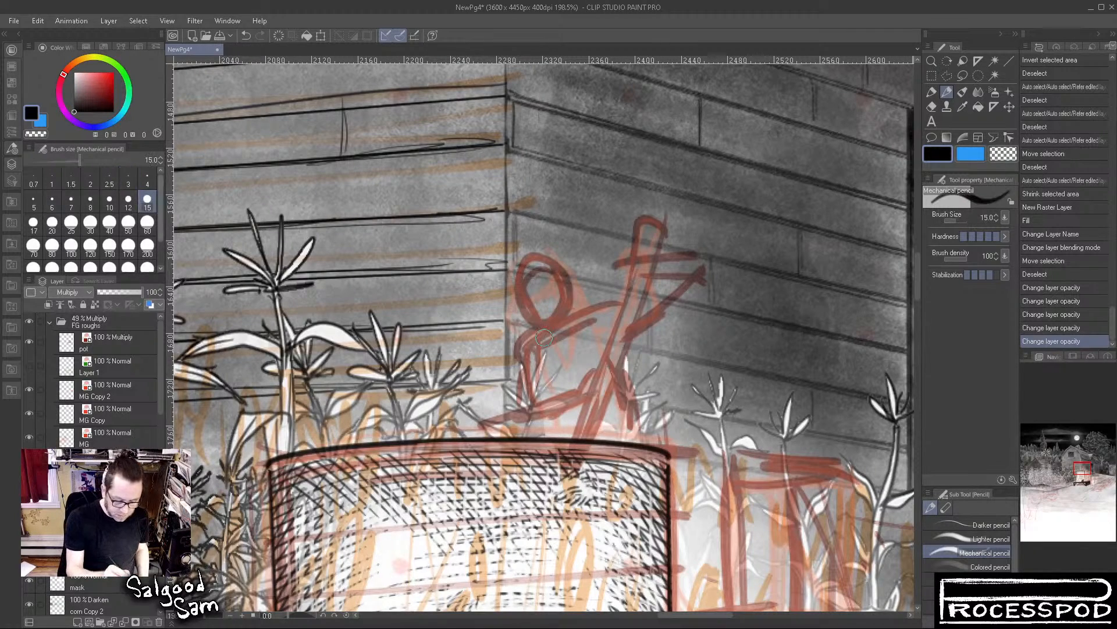
left_click(51, 200)
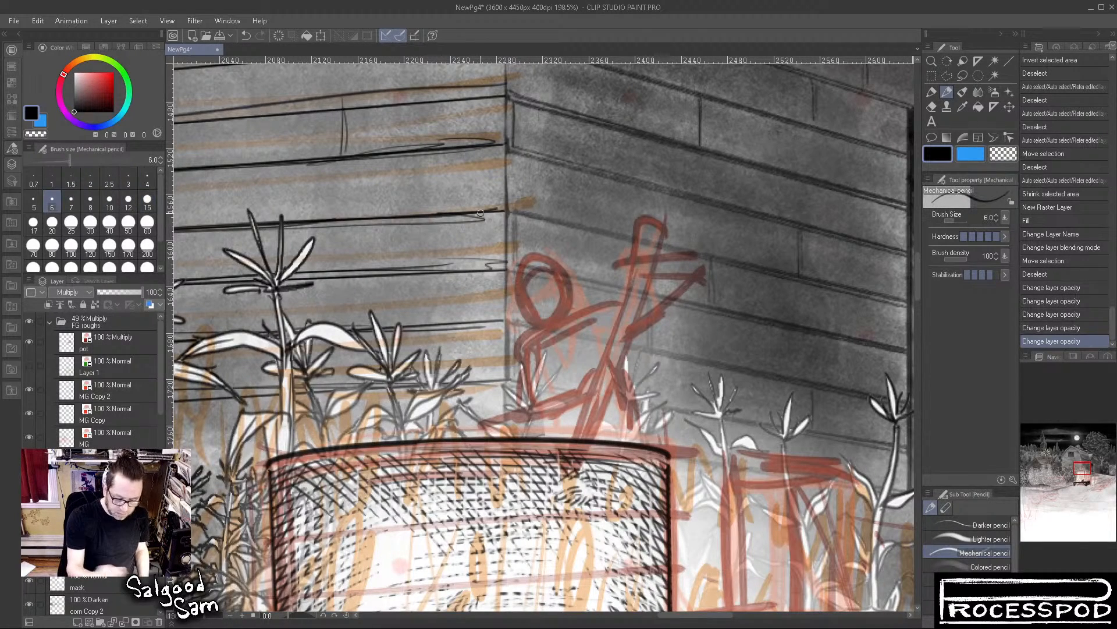
Select the drawing layer below the FG roughs sketches and draw the figure's downturned face, hairline and ponytail over the red rough
left_click_drag(537, 438, 551, 441)
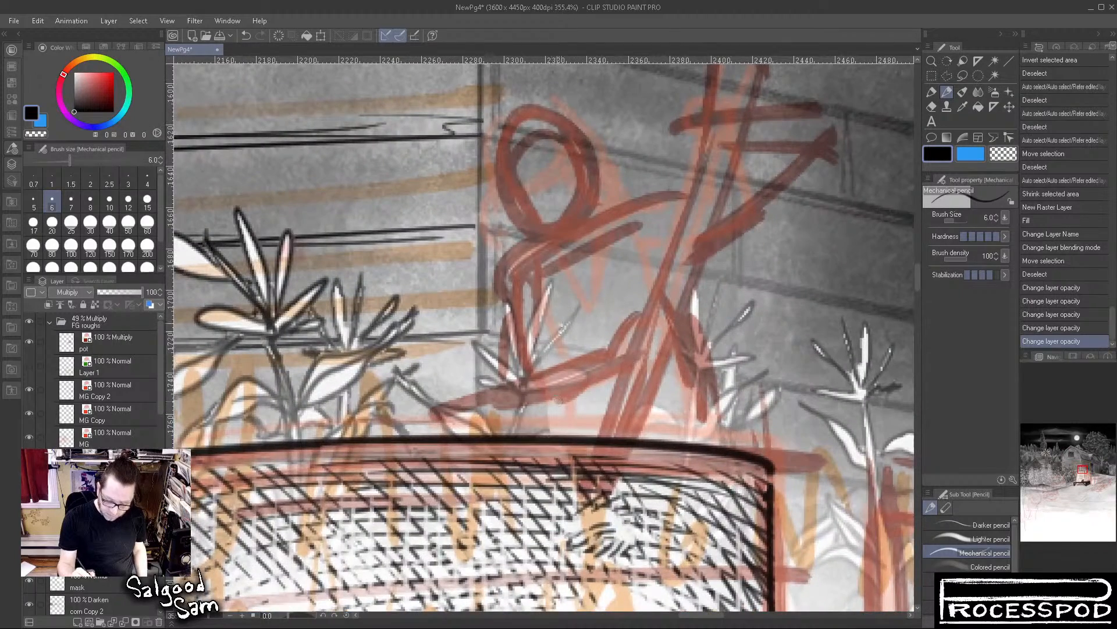
left_click_drag(562, 327, 587, 462)
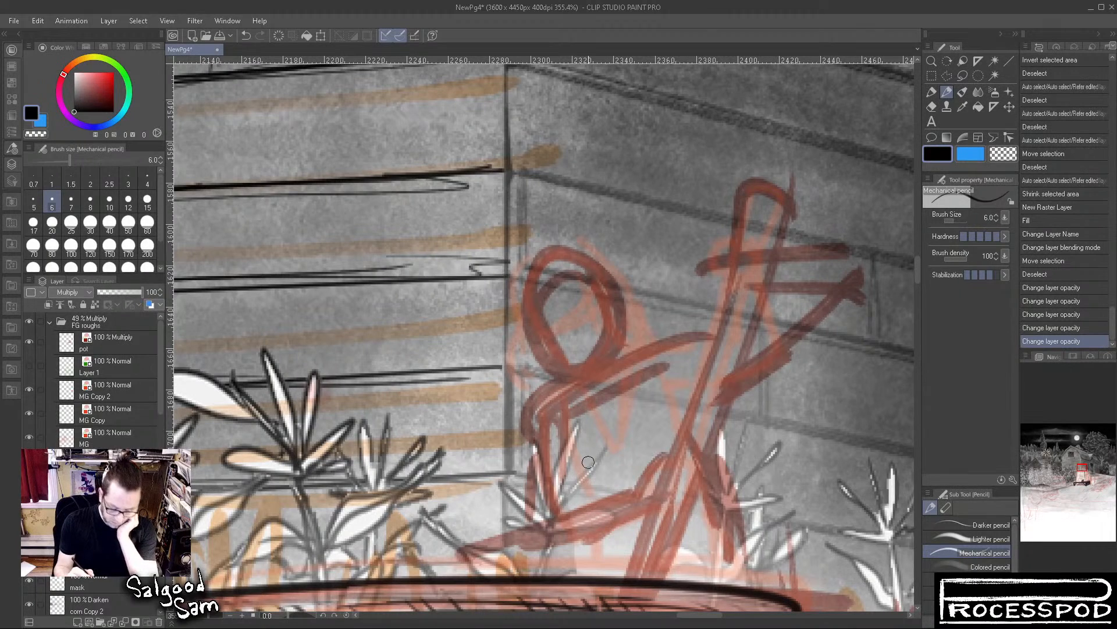
left_click(114, 323)
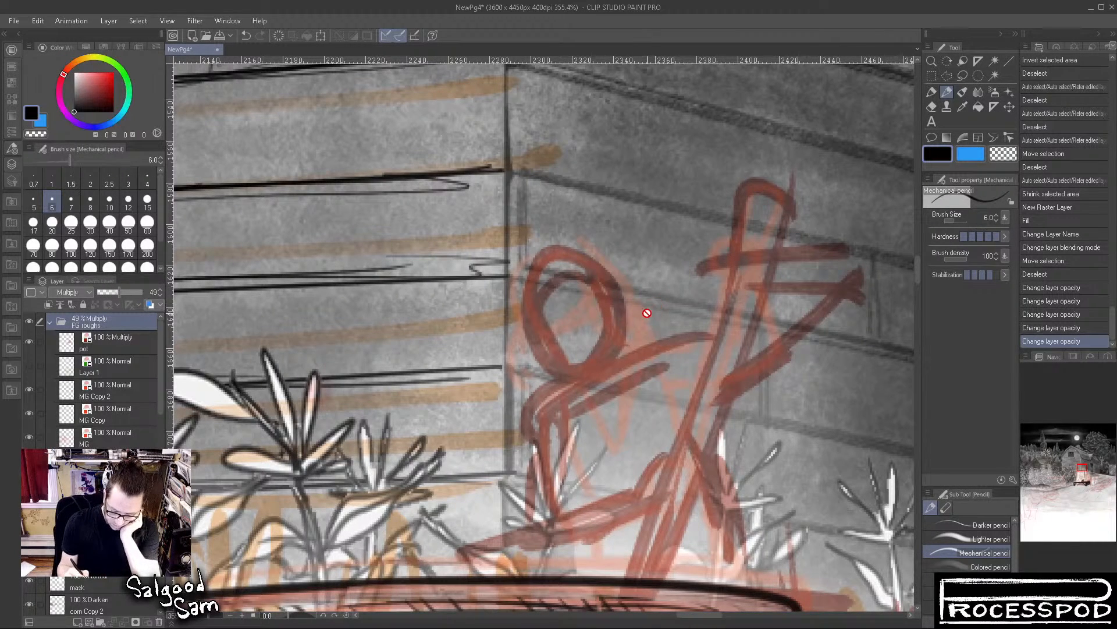
left_click(110, 508)
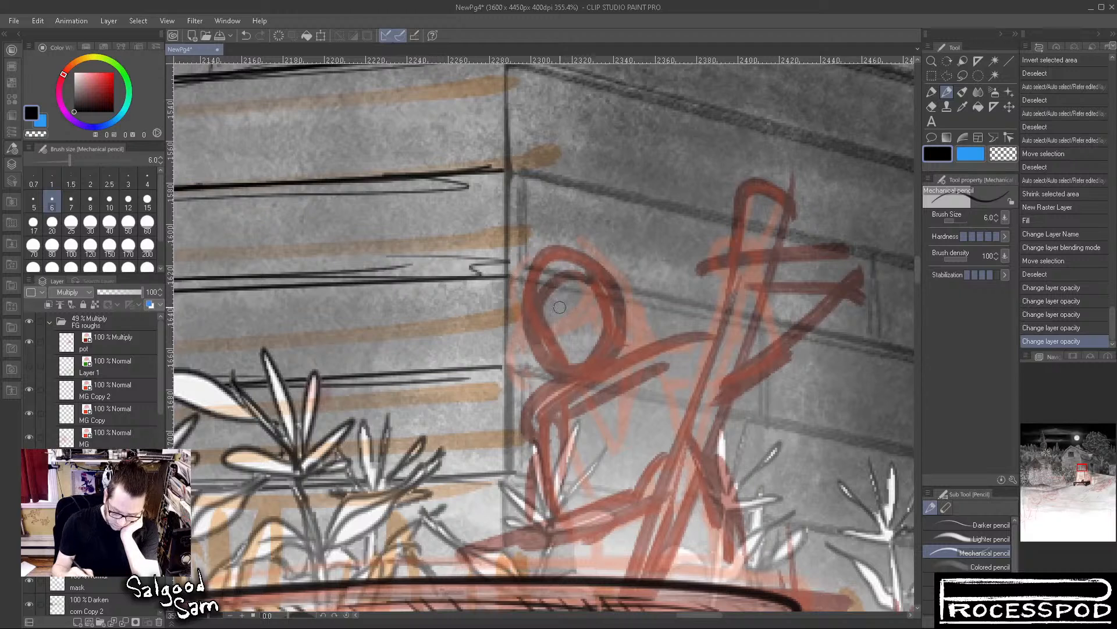
mouse_move(562, 274)
left_mouse_down()
mouse_move(557, 305)
mouse_move(516, 281)
mouse_move(523, 320)
mouse_move(508, 316)
mouse_move(555, 337)
mouse_move(527, 330)
mouse_move(577, 333)
mouse_move(540, 346)
mouse_move(542, 365)
mouse_move(564, 365)
mouse_move(560, 380)
mouse_move(555, 372)
mouse_move(575, 380)
left_mouse_up()
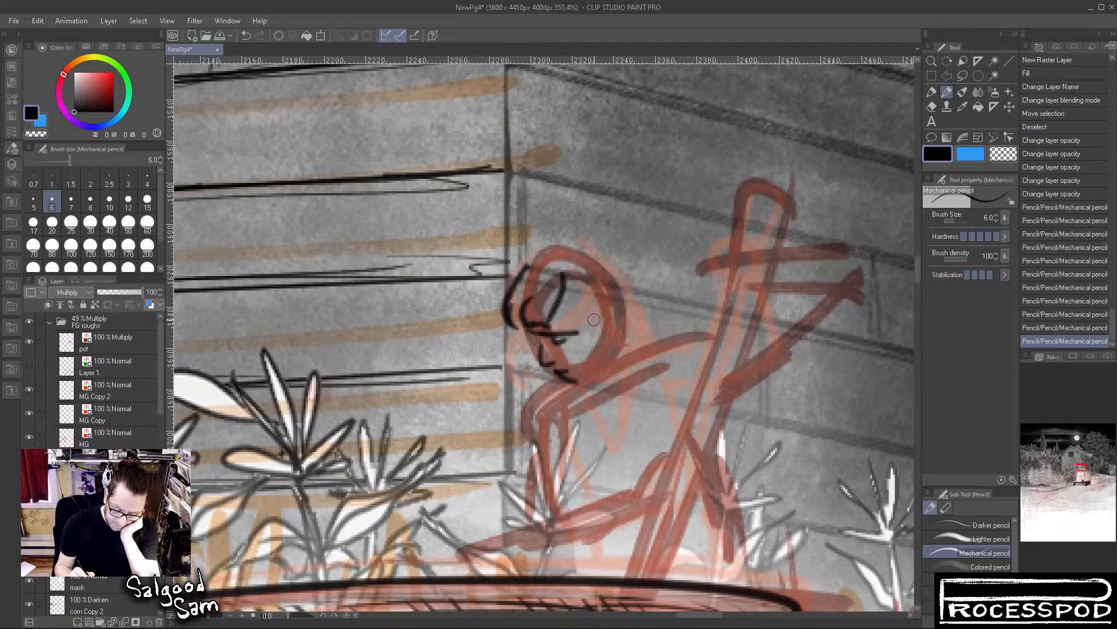
mouse_move(591, 322)
left_mouse_down()
mouse_move(601, 310)
mouse_move(614, 323)
mouse_move(587, 383)
left_mouse_up()
left_click_drag(562, 294, 581, 319)
mouse_move(517, 282)
left_mouse_down()
mouse_move(596, 256)
mouse_move(621, 283)
mouse_move(651, 253)
mouse_move(647, 313)
mouse_move(658, 316)
left_mouse_up()
mouse_move(618, 283)
left_mouse_down()
mouse_move(634, 325)
mouse_move(606, 349)
left_mouse_up()
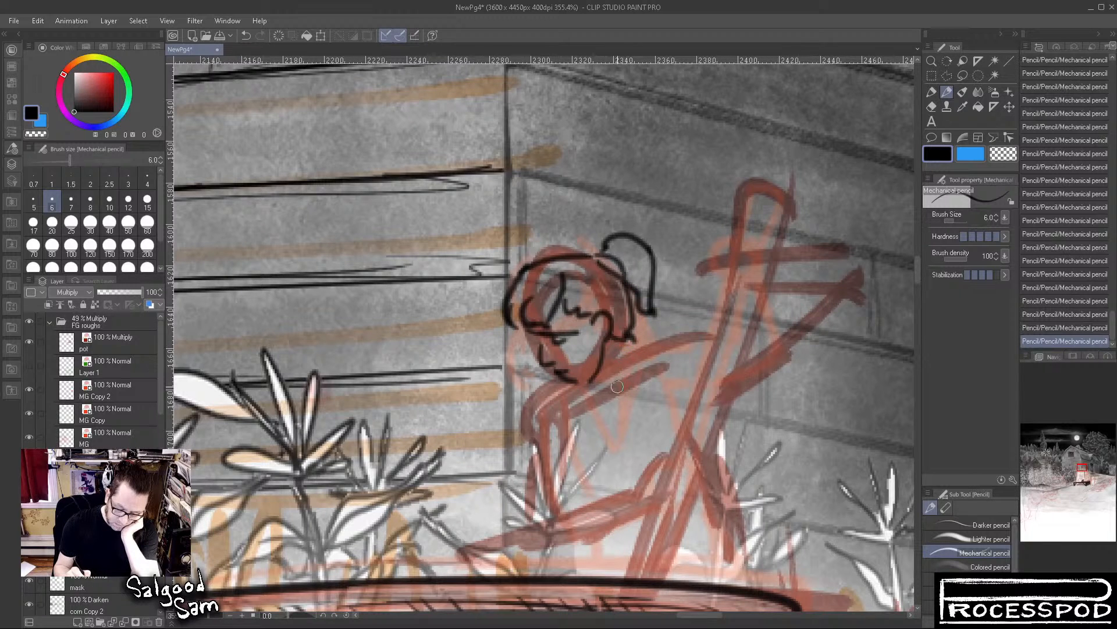
Draw the figure's neck and the pointed open collar hanging below the chin
left_click_drag(599, 390, 618, 394)
mouse_move(618, 344)
left_mouse_down()
mouse_move(634, 378)
mouse_move(596, 388)
mouse_move(617, 457)
left_mouse_up()
mouse_move(608, 397)
left_mouse_down()
mouse_move(598, 373)
mouse_move(640, 382)
mouse_move(659, 354)
mouse_move(632, 358)
mouse_move(596, 391)
mouse_move(646, 354)
mouse_move(619, 459)
left_mouse_up()
mouse_move(623, 327)
left_mouse_down()
mouse_move(652, 337)
mouse_move(665, 402)
mouse_move(618, 414)
mouse_move(580, 418)
left_mouse_up()
Draw the lower arm's sleeve with its rolled cuff, plus the lines of the opposite shoulder
mouse_move(564, 377)
left_mouse_down()
mouse_move(520, 407)
mouse_move(553, 449)
left_mouse_up()
mouse_move(527, 415)
left_mouse_down()
mouse_move(529, 442)
mouse_move(514, 437)
mouse_move(547, 454)
mouse_move(515, 447)
mouse_move(502, 493)
mouse_move(558, 499)
left_mouse_up()
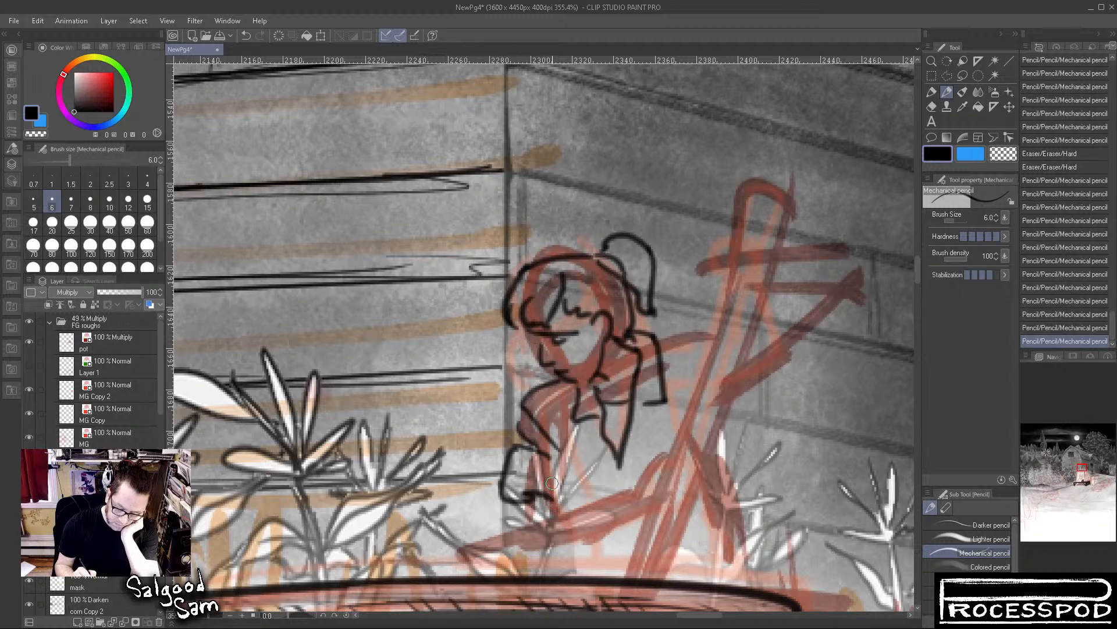
mouse_move(559, 461)
left_mouse_down()
mouse_move(558, 494)
mouse_move(538, 499)
left_mouse_up()
left_click_drag(562, 430, 572, 505)
mouse_move(675, 342)
left_mouse_down()
mouse_move(671, 375)
mouse_move(684, 401)
left_mouse_up()
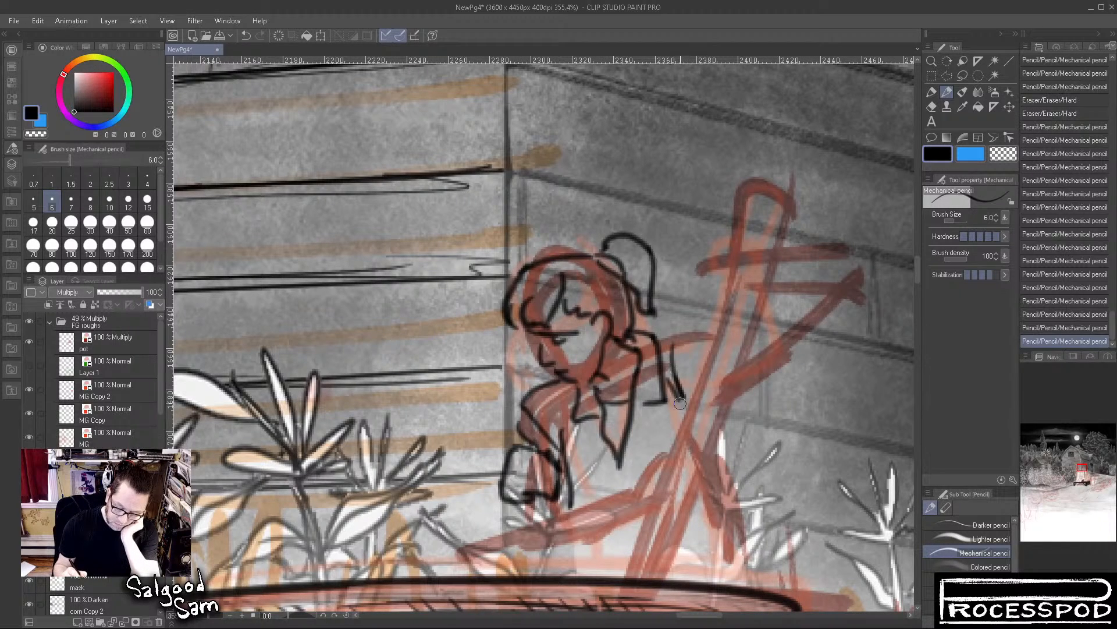
left_click_drag(645, 345, 710, 334)
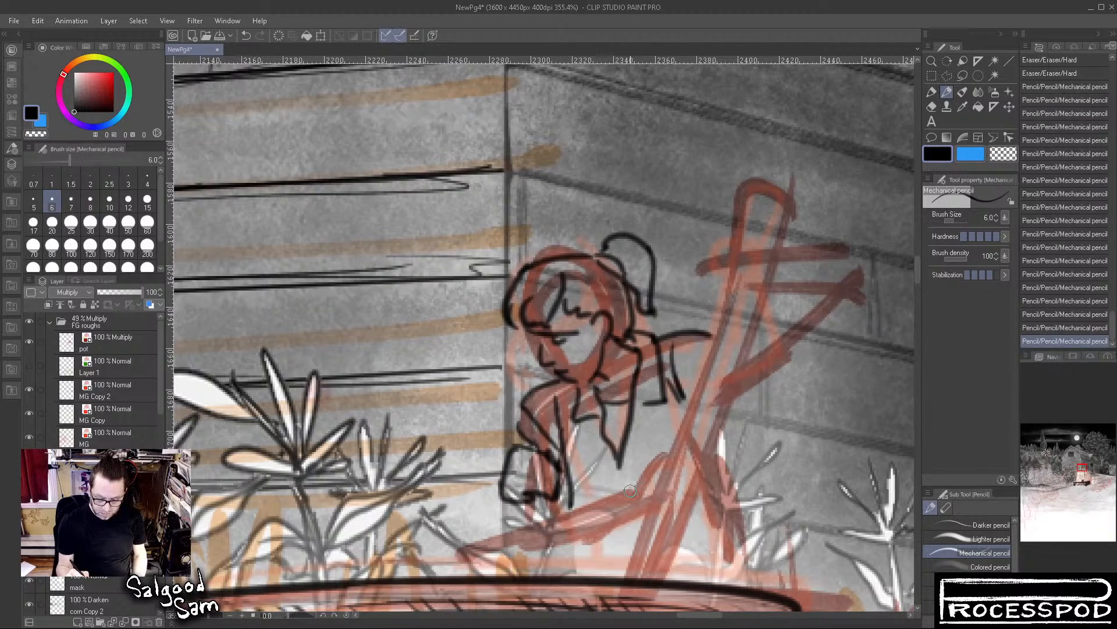
Draw the bare forearm reaching across the body and the closed fist above the boiler's rim
left_click_drag(665, 477, 618, 339)
mouse_move(466, 362)
left_mouse_down()
mouse_move(476, 414)
mouse_move(494, 400)
mouse_move(491, 380)
mouse_move(584, 353)
left_mouse_up()
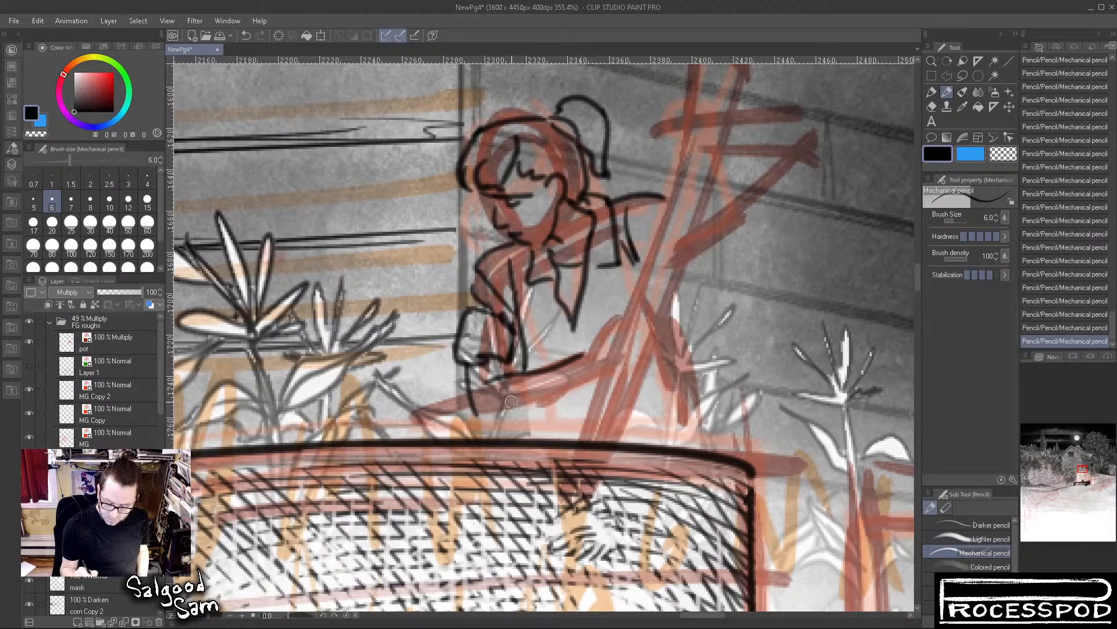
mouse_move(476, 417)
left_mouse_down()
mouse_move(564, 391)
mouse_move(589, 370)
mouse_move(587, 331)
mouse_move(632, 322)
left_mouse_up()
left_click_drag(580, 383, 622, 373)
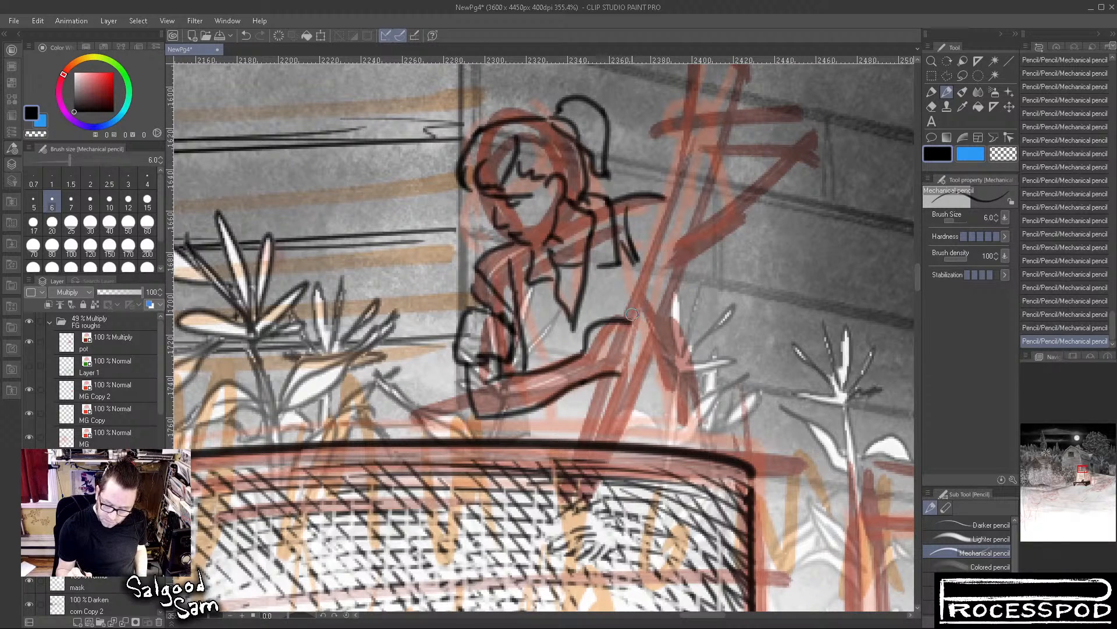
mouse_move(628, 318)
left_mouse_down()
mouse_move(637, 351)
mouse_move(616, 377)
left_mouse_up()
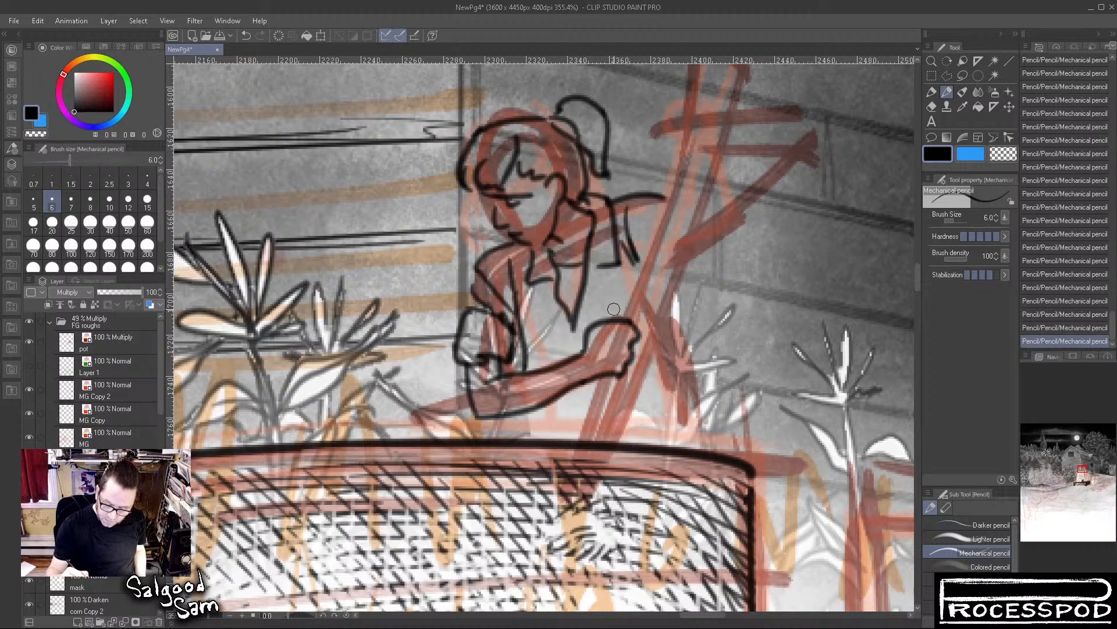
Draw the stirring pole running from the fist down to the boiler's rim, and start its line above the fist
left_click_drag(575, 423, 568, 446)
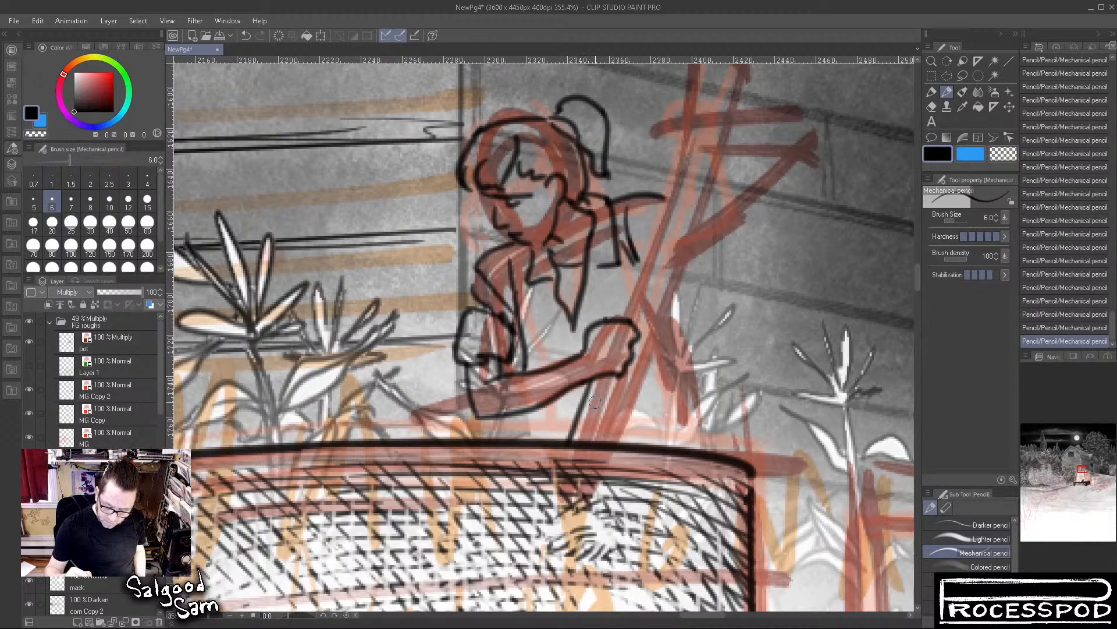
mouse_move(610, 380)
left_mouse_down()
mouse_move(588, 445)
mouse_move(606, 370)
mouse_move(584, 442)
left_mouse_up()
left_click_drag(615, 315, 621, 299)
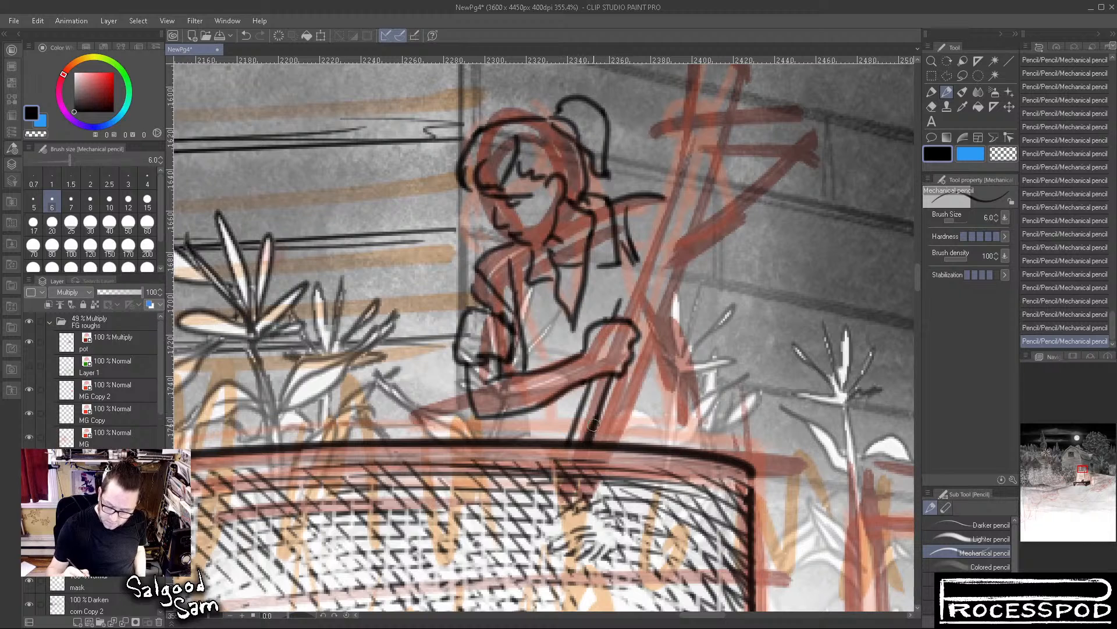
mouse_move(597, 431)
left_mouse_down()
mouse_move(606, 404)
mouse_move(589, 441)
mouse_move(603, 402)
mouse_move(583, 427)
left_mouse_up()
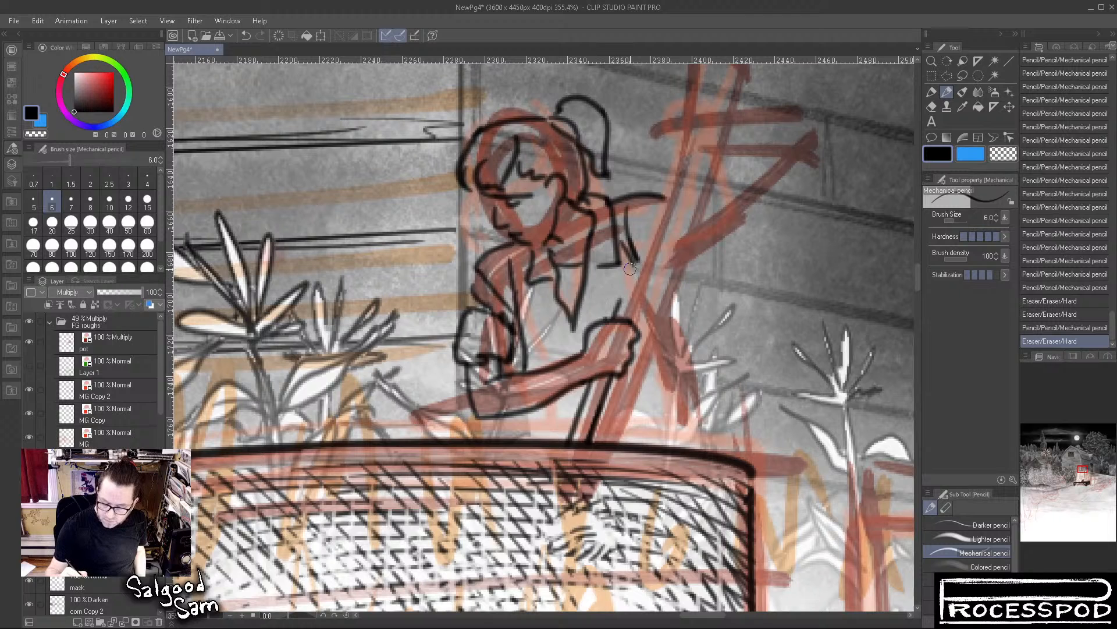
left_click_drag(633, 262, 610, 319)
Set the pencil size to 3 and draw the pole's long upper edge with a rounded knob at its end
left_click(90, 177)
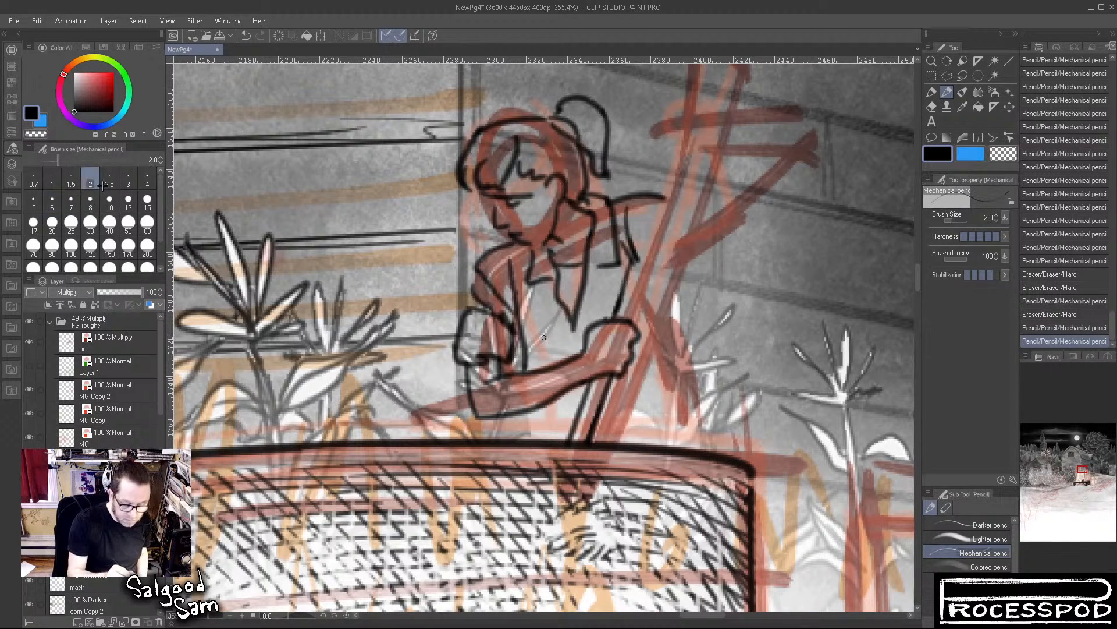
left_click(128, 177)
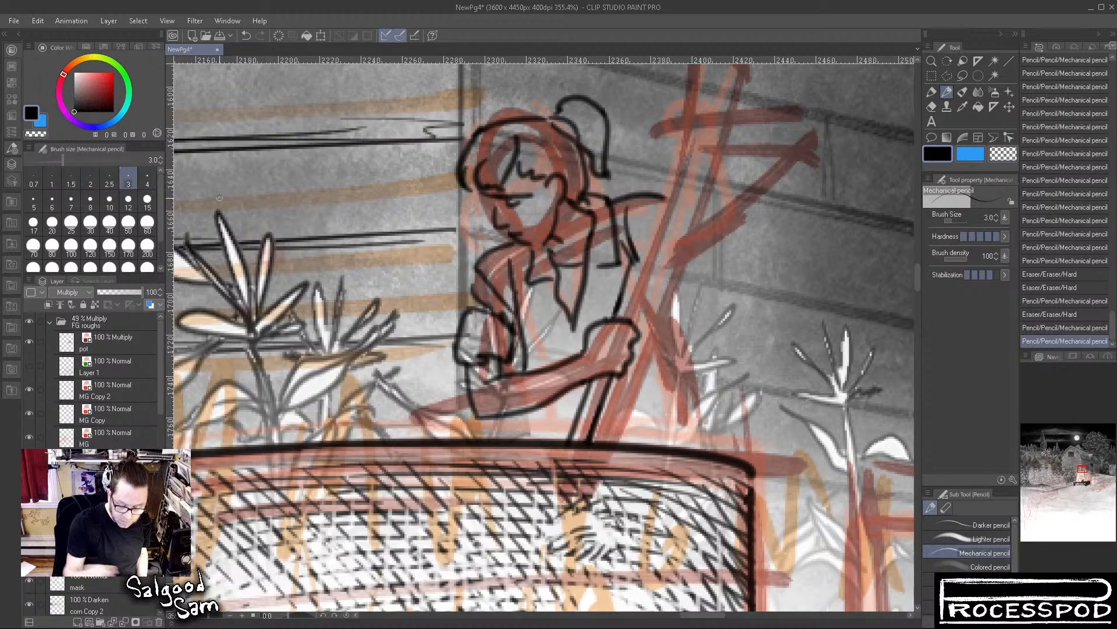
mouse_move(614, 318)
left_mouse_down()
mouse_move(658, 204)
mouse_move(684, 80)
mouse_move(656, 191)
mouse_move(665, 153)
left_mouse_up()
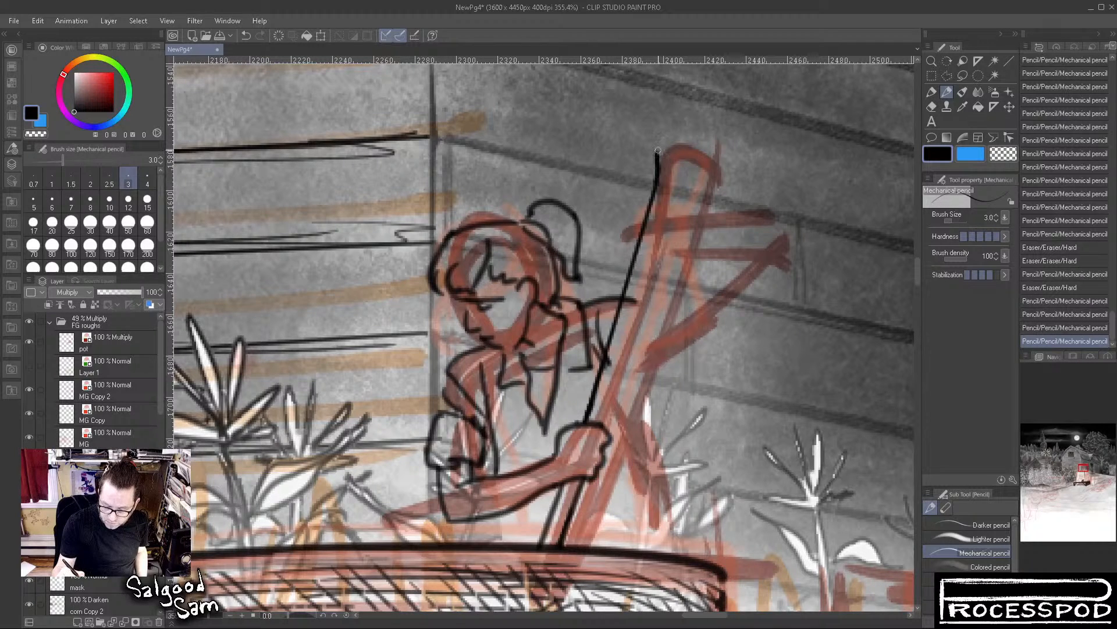
left_click_drag(693, 176, 682, 186)
key("ctrl+z")
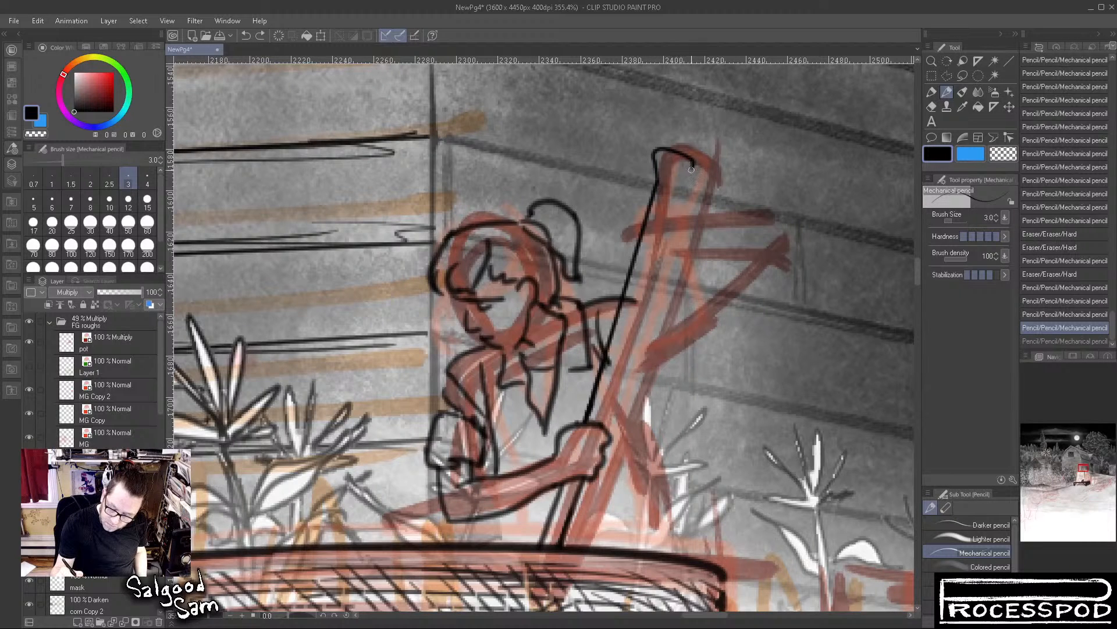
left_click_drag(675, 184, 670, 194)
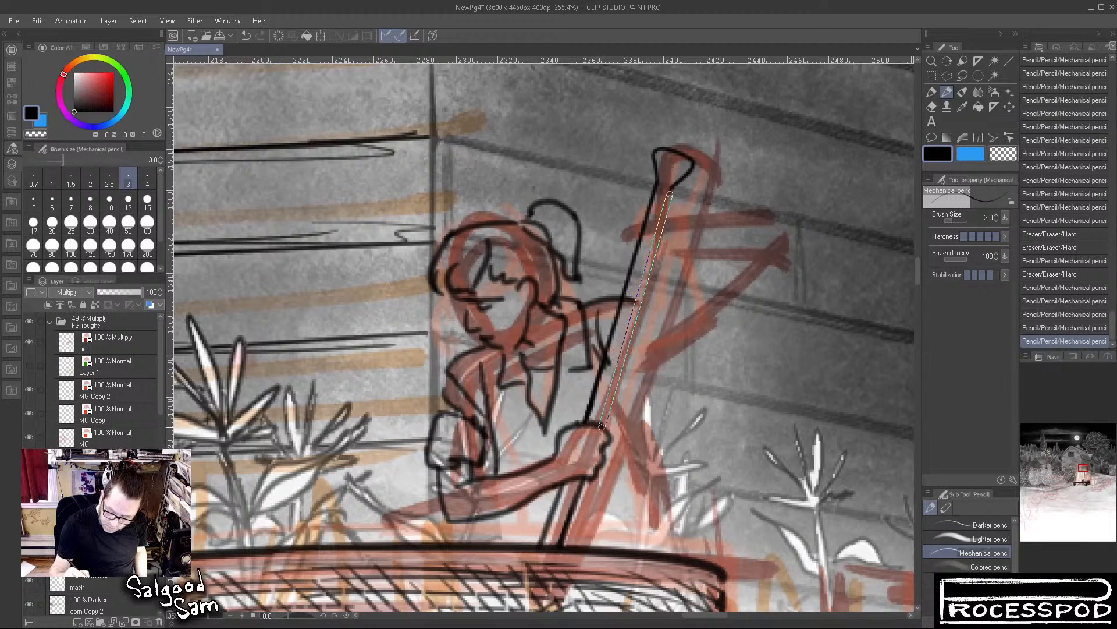
Draw the pole's second straight edge from the fist to the knob and strengthen both edges
left_click(602, 425, "shift")
left_click(672, 186, "shift")
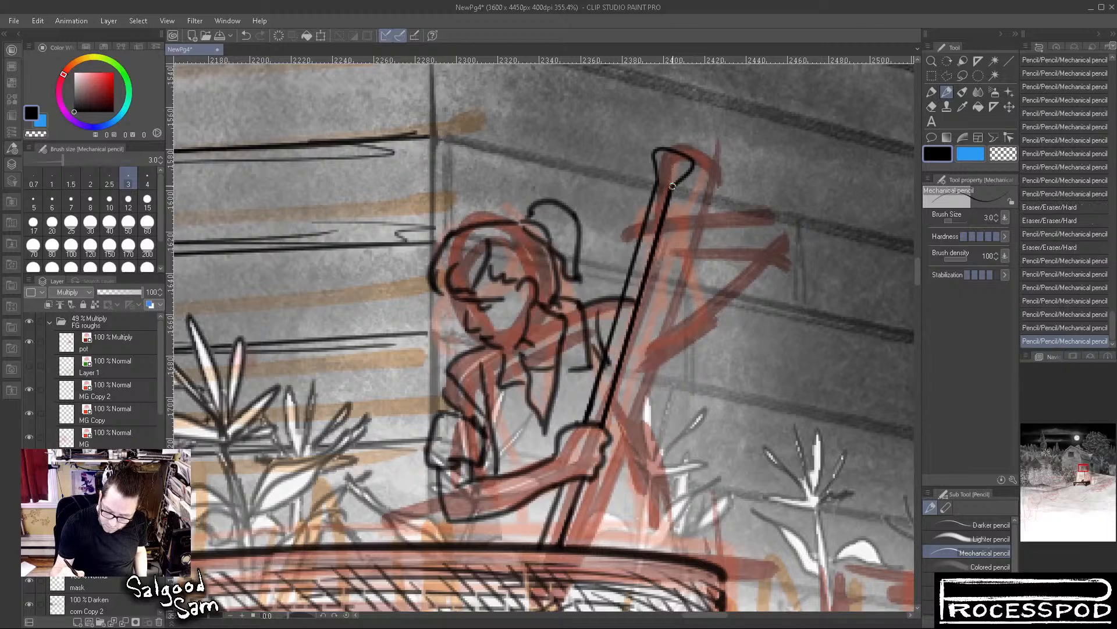
left_click_drag(682, 177, 672, 187)
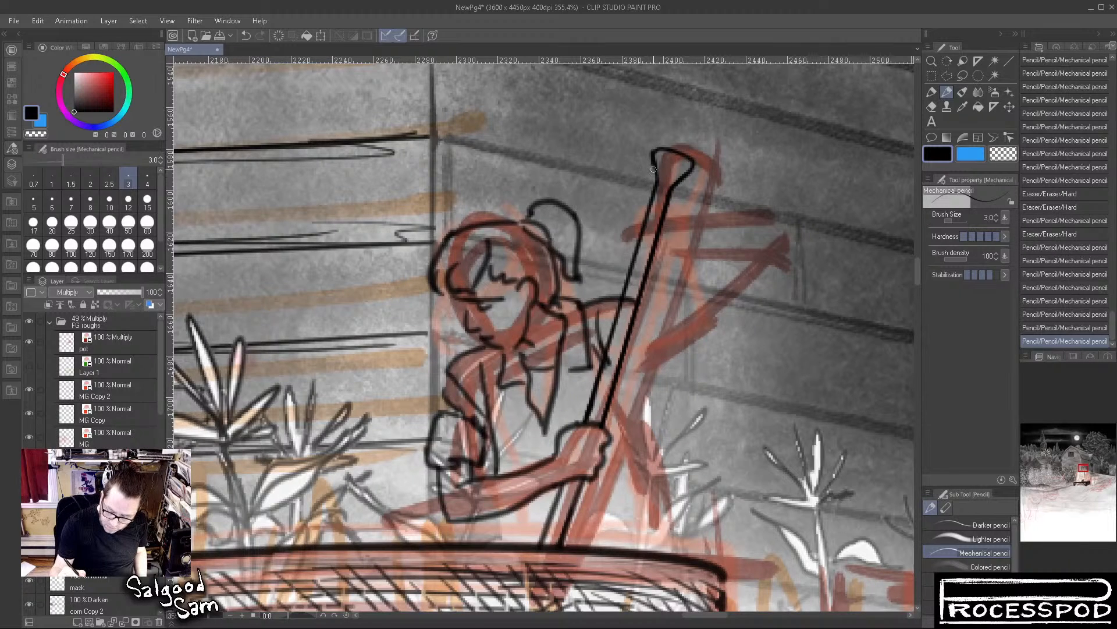
left_click(653, 192, "shift")
left_click(585, 423, "shift")
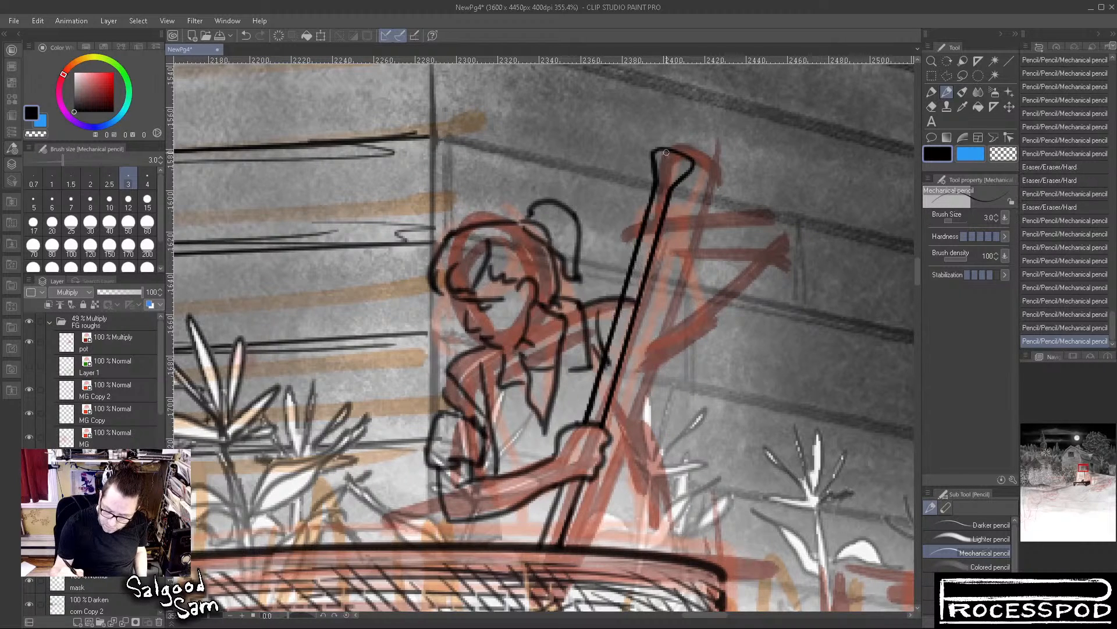
left_click(609, 396, "shift")
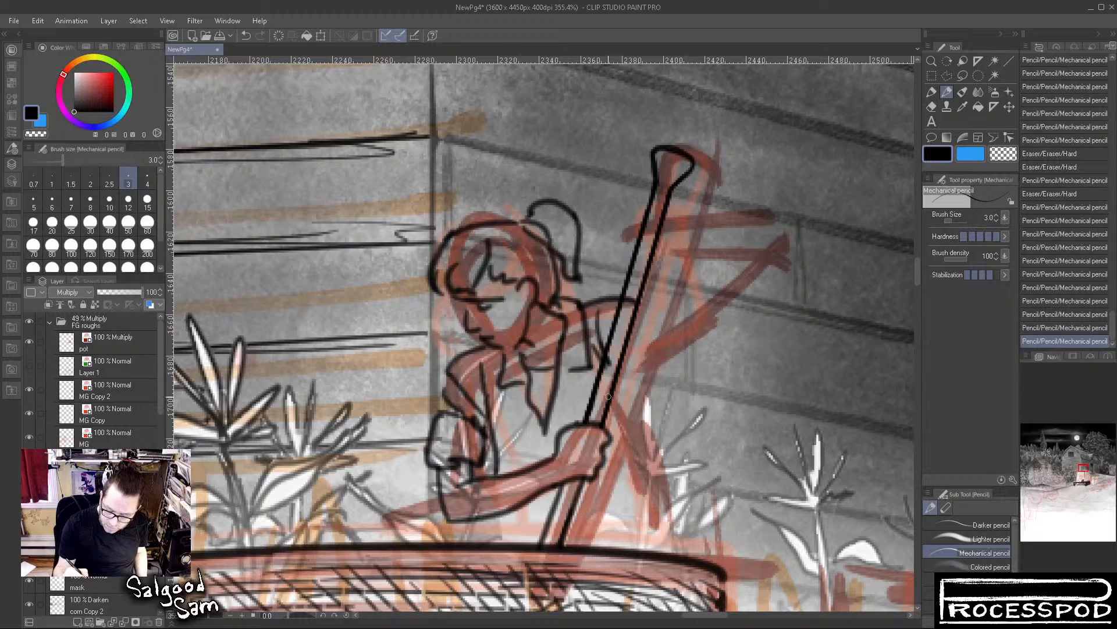
Clean up the lines where the pole meets the shoulder and fist, and draw the raised hand gripping the upper pole
mouse_move(636, 290)
left_mouse_down()
mouse_move(629, 300)
mouse_move(632, 288)
left_mouse_up()
mouse_move(609, 370)
left_mouse_down()
mouse_move(631, 286)
mouse_move(619, 354)
left_mouse_up()
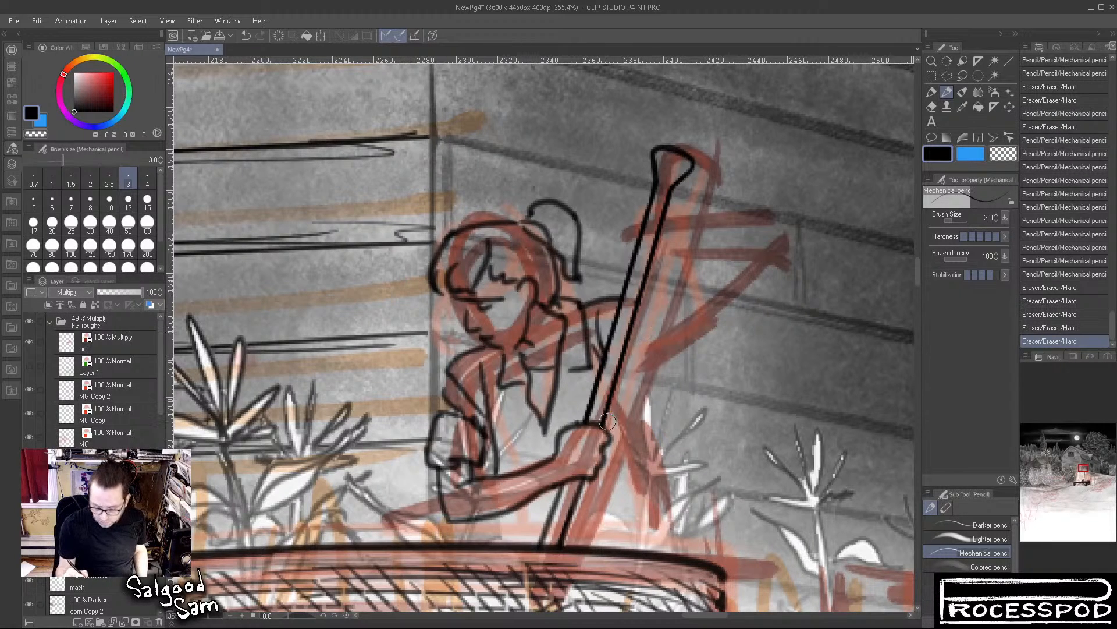
mouse_move(603, 425)
left_mouse_down()
mouse_move(616, 393)
mouse_move(601, 377)
mouse_move(569, 437)
left_mouse_up()
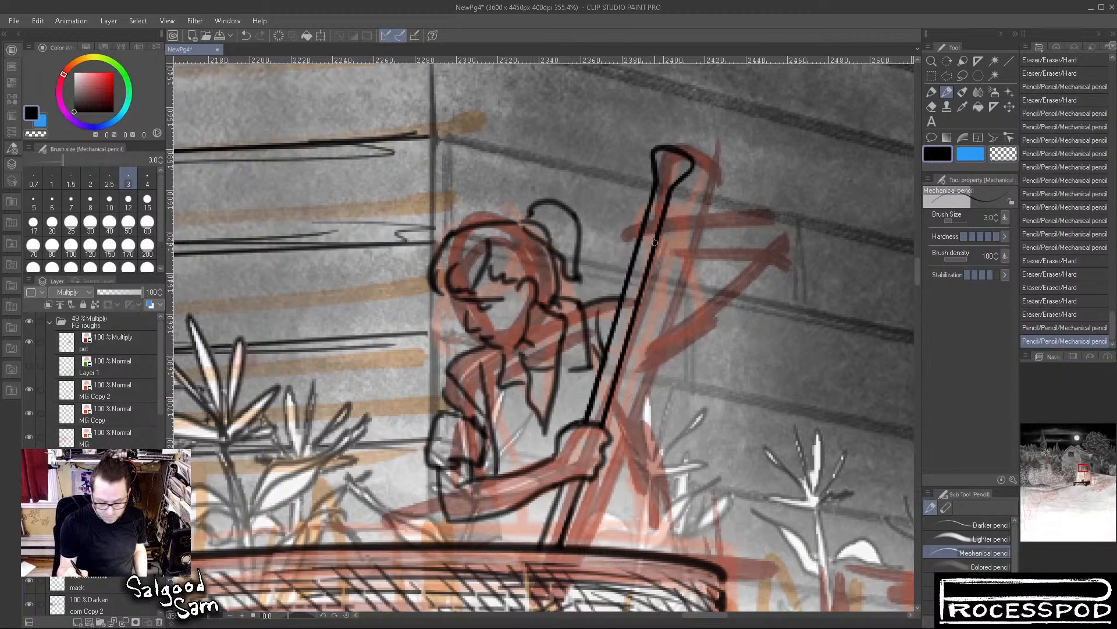
mouse_move(630, 226)
left_mouse_down()
mouse_move(653, 217)
mouse_move(644, 216)
mouse_move(667, 227)
mouse_move(656, 246)
mouse_move(631, 235)
mouse_move(628, 257)
mouse_move(656, 264)
mouse_move(667, 245)
mouse_move(648, 272)
mouse_move(666, 238)
mouse_move(630, 228)
mouse_move(622, 240)
mouse_move(673, 260)
mouse_move(654, 278)
mouse_move(675, 251)
mouse_move(685, 258)
mouse_move(654, 284)
mouse_move(676, 271)
left_mouse_up()
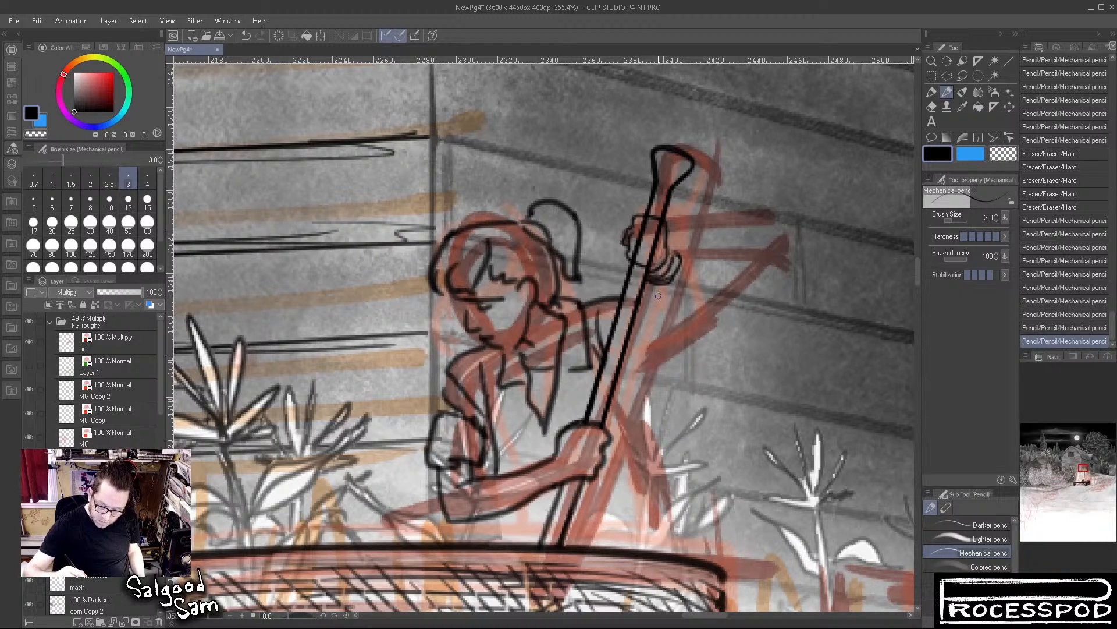
Refine the lower arm's sleeve and cuff outline, and add the shirt lines below the forearm
mouse_move(478, 468)
left_mouse_down()
mouse_move(463, 508)
mouse_move(481, 464)
left_mouse_up()
left_click_drag(455, 367, 442, 408)
mouse_move(496, 440)
left_mouse_down()
mouse_move(481, 473)
mouse_move(516, 454)
mouse_move(488, 472)
mouse_move(463, 467)
mouse_move(484, 477)
mouse_move(454, 455)
mouse_move(482, 466)
mouse_move(486, 445)
mouse_move(477, 477)
left_mouse_up()
mouse_move(482, 432)
left_mouse_down()
mouse_move(490, 458)
mouse_move(513, 456)
mouse_move(514, 473)
mouse_move(498, 465)
mouse_move(493, 441)
mouse_move(523, 523)
mouse_move(513, 509)
mouse_move(520, 529)
mouse_move(496, 544)
left_mouse_up()
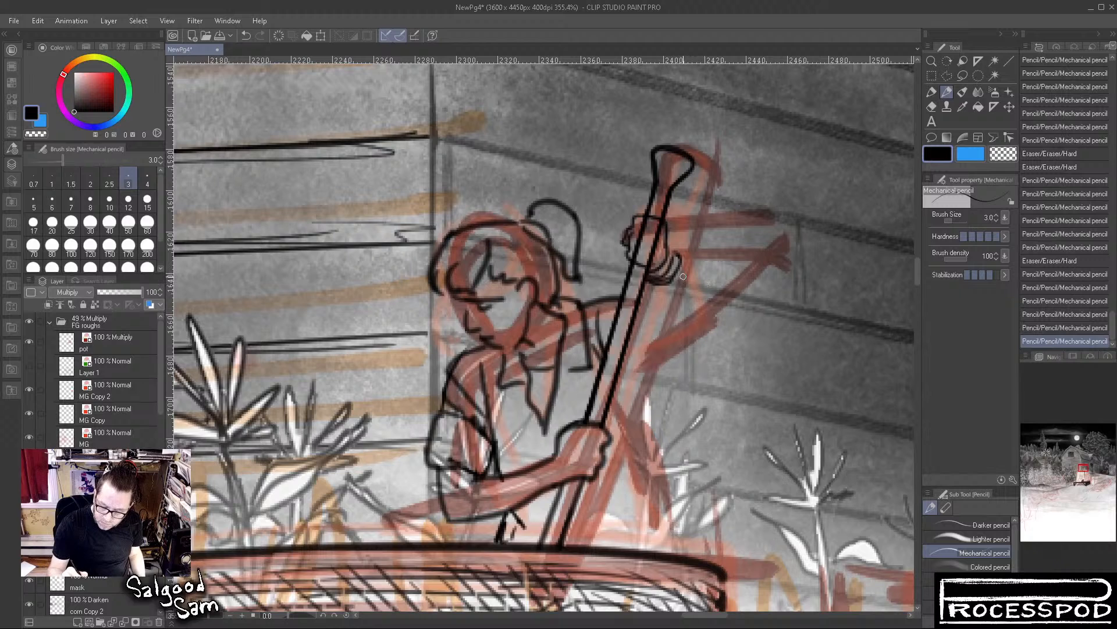
Draw the raised arm's forearm extending from the upper hand to the bent elbow
left_click_drag(664, 286, 723, 314)
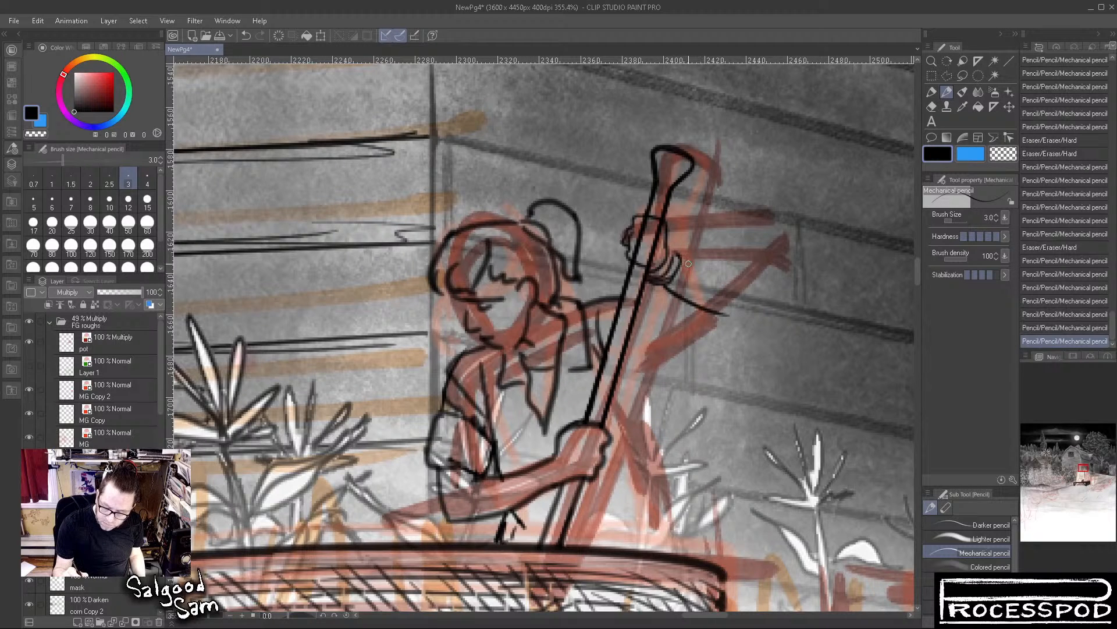
mouse_move(685, 265)
left_mouse_down()
mouse_move(744, 278)
mouse_move(762, 295)
left_mouse_up()
mouse_move(686, 300)
left_mouse_down()
mouse_move(714, 319)
mouse_move(746, 314)
mouse_move(723, 321)
mouse_move(736, 324)
mouse_move(698, 302)
mouse_move(763, 306)
mouse_move(691, 308)
mouse_move(726, 325)
mouse_move(763, 317)
left_mouse_up()
left_click_drag(744, 280, 772, 305)
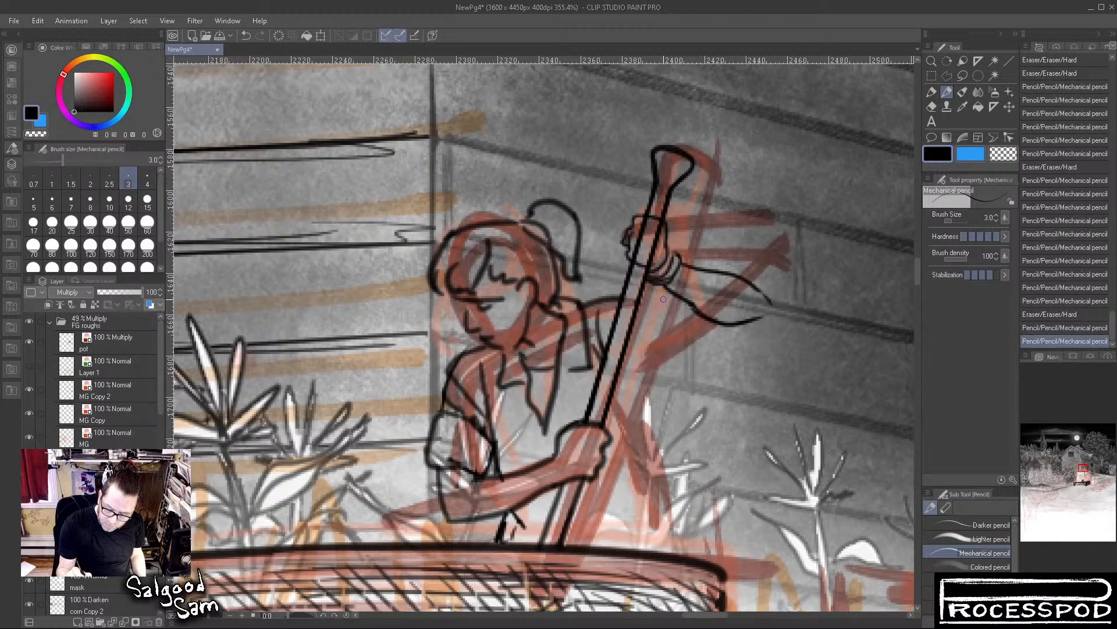
Draw the raised arm's upper-arm lines from the elbow back toward the shoulder, redoing the underside curve once
left_click_drag(653, 304, 686, 291)
left_click_drag(669, 356, 740, 320)
key("ctrl+z")
left_click_drag(666, 356, 775, 309)
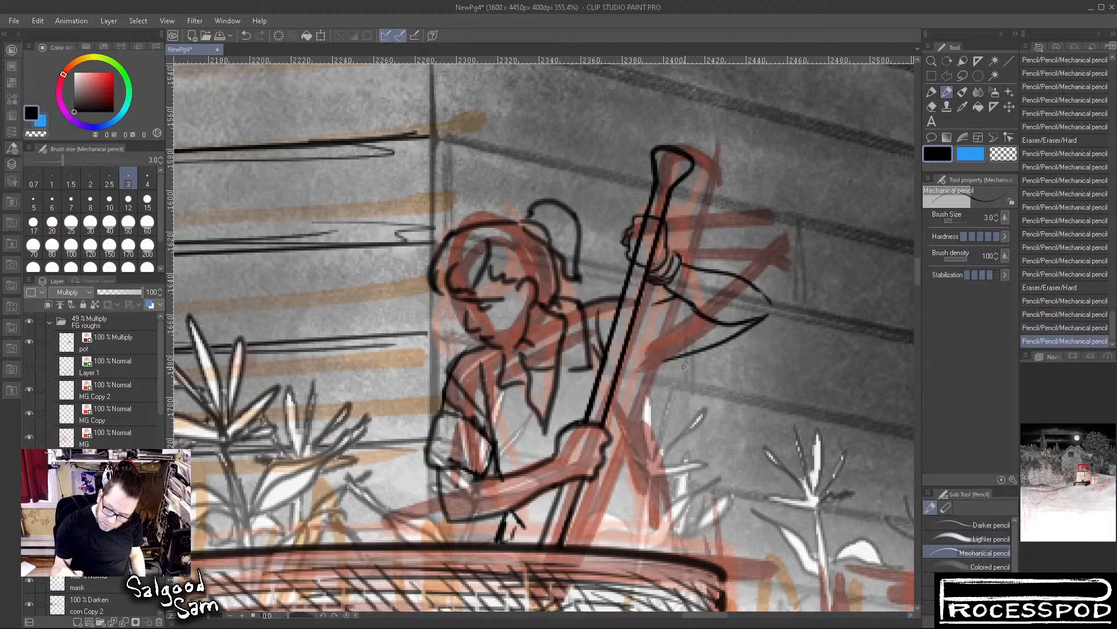
Draw the raised arm's sleeve opening and the drooping underside of the sleeve, cleaning up the overlapping line near the wrist
key("e")
mouse_move(649, 308)
left_mouse_down()
mouse_move(709, 331)
mouse_move(653, 315)
mouse_move(694, 306)
mouse_move(774, 249)
mouse_move(641, 303)
mouse_move(653, 307)
mouse_move(629, 325)
mouse_move(646, 311)
mouse_move(650, 351)
left_mouse_up()
left_click_drag(679, 300, 691, 355)
key("e")
left_click_drag(656, 314, 671, 309)
mouse_move(644, 356)
left_mouse_down()
mouse_move(686, 373)
mouse_move(705, 351)
mouse_move(656, 360)
mouse_move(685, 360)
mouse_move(673, 331)
mouse_move(649, 362)
left_mouse_up()
mouse_move(645, 364)
left_mouse_down()
mouse_move(679, 375)
mouse_move(706, 350)
left_mouse_up()
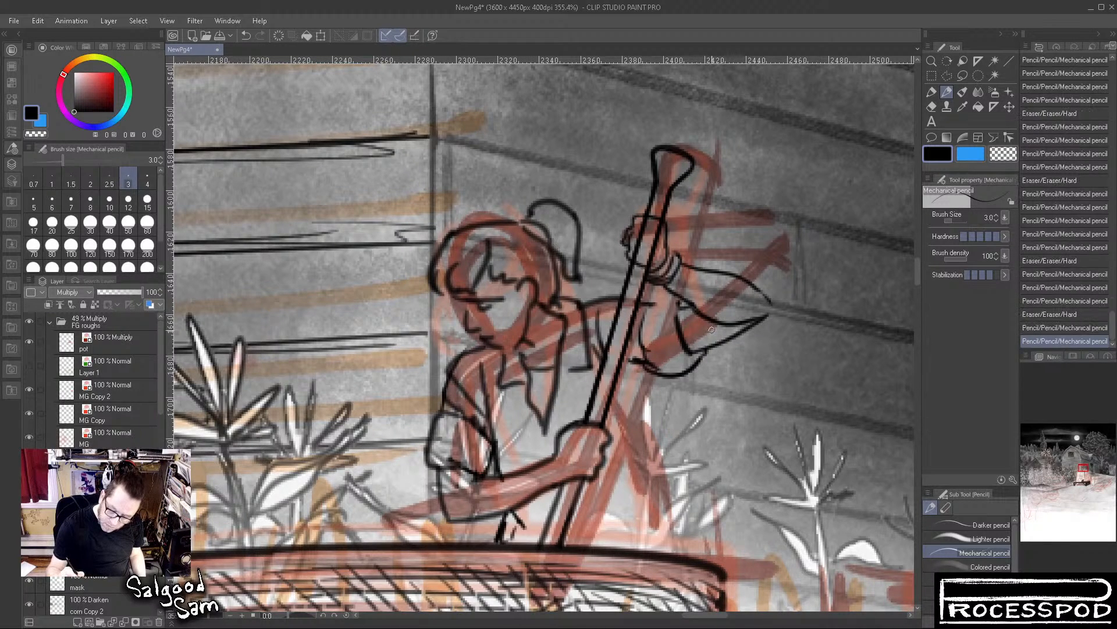
Extend the shoulder line past the pole into the raised sleeve and close the outline at the elbow tip
left_click_drag(650, 300, 679, 300)
mouse_move(679, 301)
left_mouse_down()
mouse_move(715, 309)
mouse_move(687, 358)
mouse_move(695, 307)
left_mouse_up()
left_click_drag(772, 306, 763, 318)
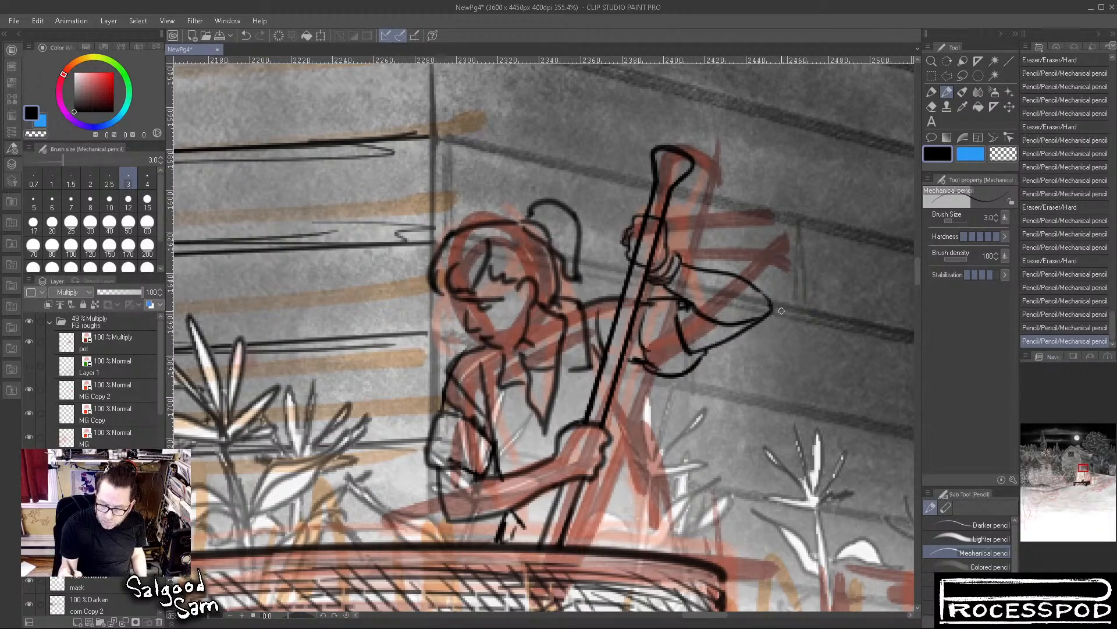
Draw the torso's side from the raised armpit down to the boiler rim, and add fold lines to the shirt
left_click_drag(736, 397, 643, 401)
left_click_drag(773, 506, 672, 386)
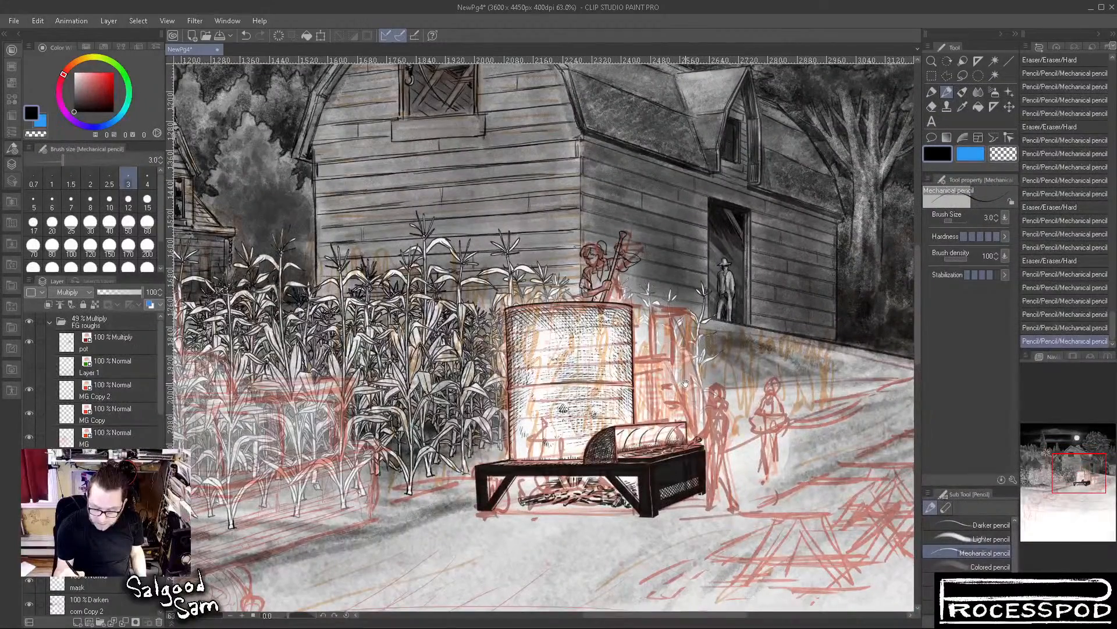
left_click_drag(608, 255, 716, 271)
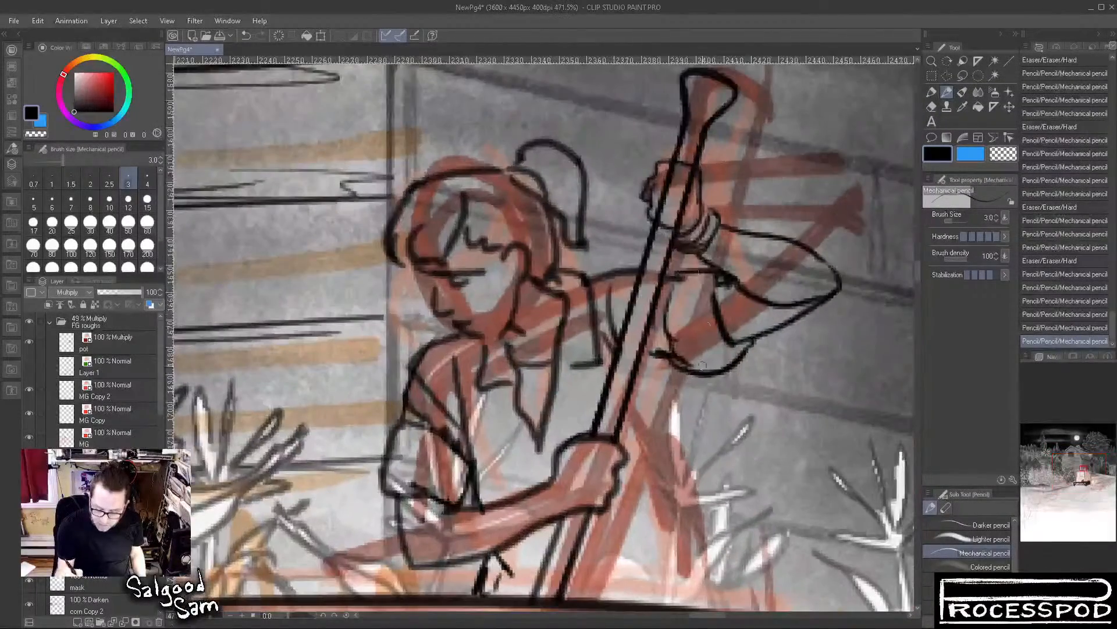
mouse_move(670, 356)
left_mouse_down()
mouse_move(663, 402)
mouse_move(674, 393)
mouse_move(653, 404)
left_mouse_up()
mouse_move(646, 403)
left_mouse_down()
mouse_move(672, 429)
mouse_move(690, 490)
left_mouse_up()
left_click_drag(690, 527, 659, 340)
left_click_drag(657, 300, 689, 424)
left_click_drag(665, 378, 660, 427)
left_click_drag(666, 381, 684, 424)
mouse_move(486, 362)
left_mouse_down()
mouse_move(517, 353)
mouse_move(599, 363)
mouse_move(550, 381)
left_mouse_up()
left_click_drag(483, 296, 517, 293)
left_click_drag(598, 297, 627, 305)
left_click_drag(628, 249, 640, 353)
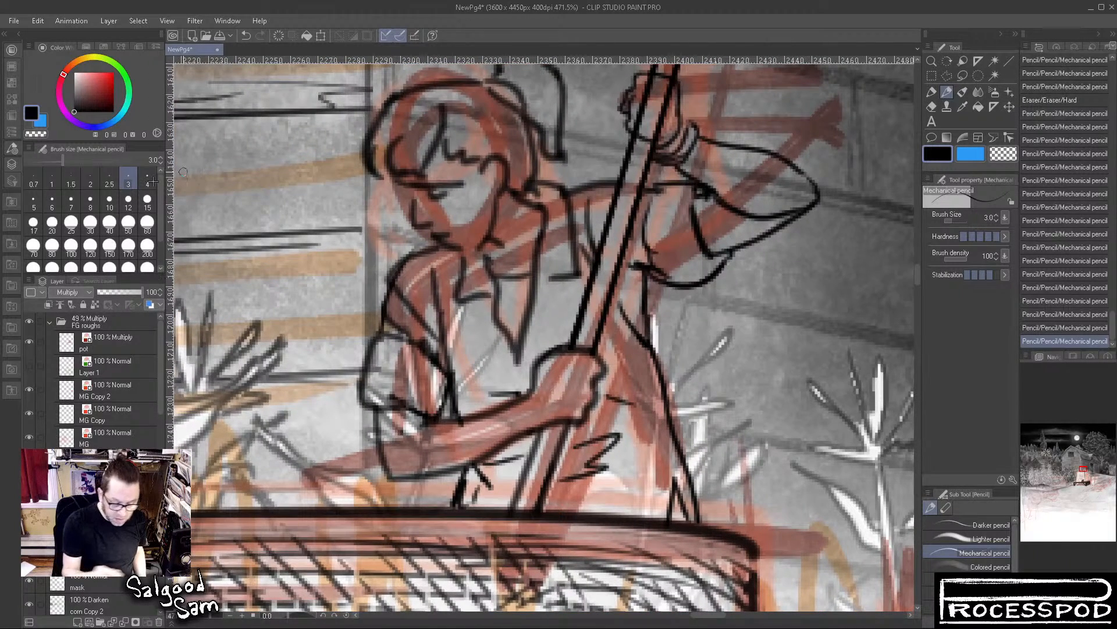
Set the pencil's brush size to 6 and thicken the outlines of both shoulders and the lower arm's sleeve
left_click(71, 201)
left_click(52, 200)
mouse_move(637, 270)
left_mouse_down()
mouse_move(675, 287)
mouse_move(719, 276)
mouse_move(822, 197)
left_mouse_up()
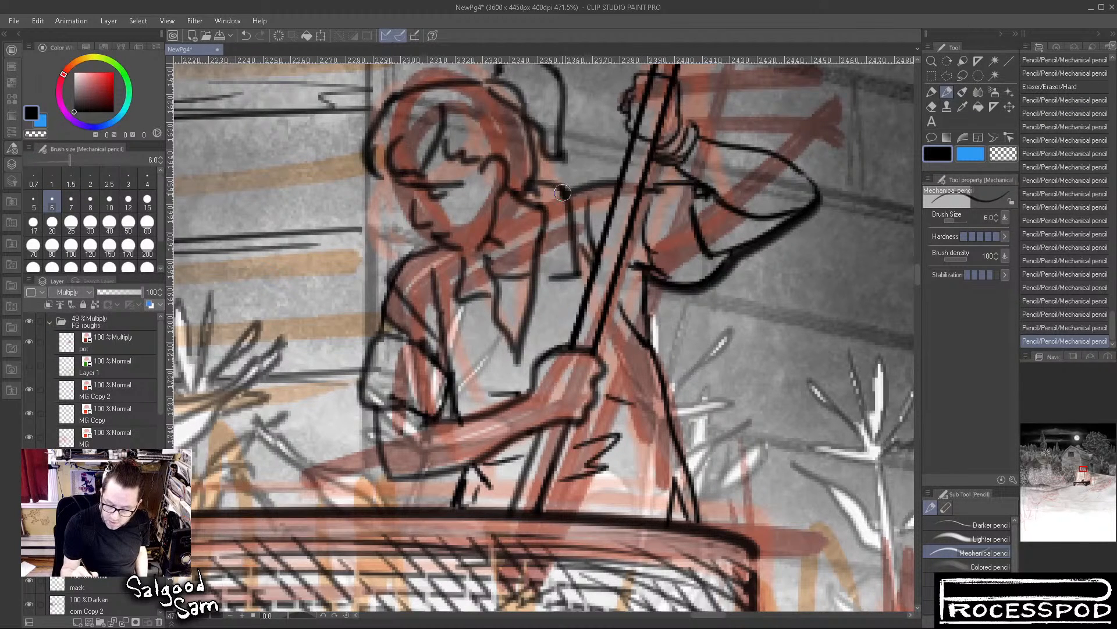
left_click_drag(564, 190, 621, 181)
mouse_move(529, 185)
left_mouse_down()
mouse_move(542, 176)
mouse_move(567, 189)
left_mouse_up()
mouse_move(438, 242)
left_mouse_down()
mouse_move(407, 261)
mouse_move(384, 302)
mouse_move(362, 401)
left_mouse_up()
mouse_move(415, 342)
left_mouse_down()
mouse_move(447, 373)
mouse_move(442, 417)
left_mouse_up()
mouse_move(655, 286)
left_mouse_down()
mouse_move(674, 293)
mouse_move(729, 274)
mouse_move(827, 207)
mouse_move(739, 259)
left_mouse_up()
left_click_drag(830, 187, 824, 201)
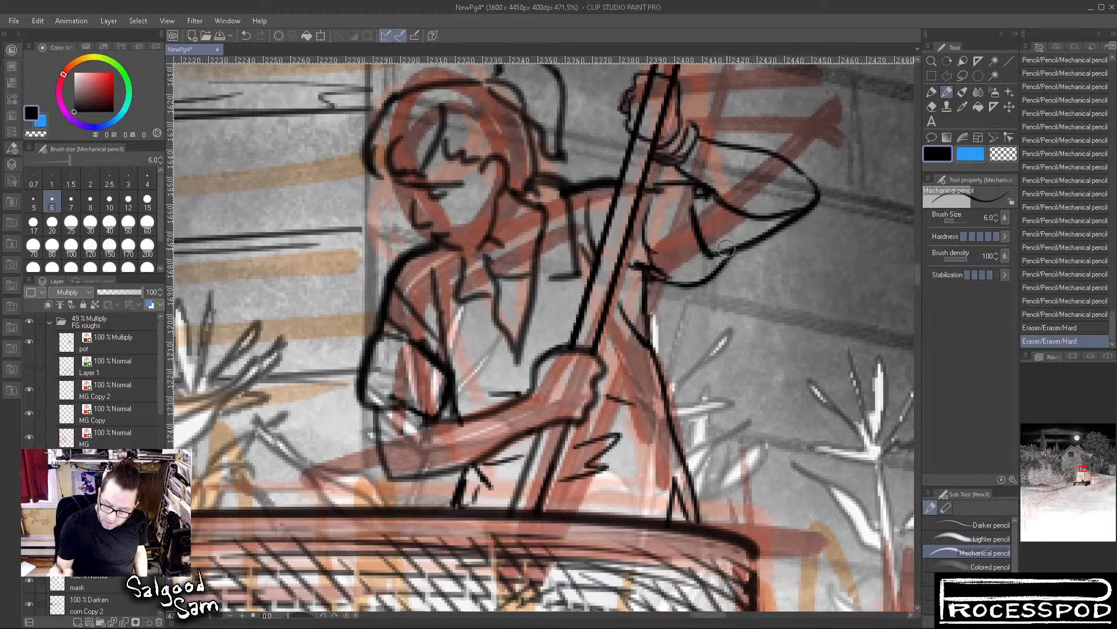
Thicken the raised forearm and shoulder-to-sleeve line, and clear the pole lines crossing the upper hand to show its fingers
mouse_move(678, 91)
left_mouse_down()
mouse_move(693, 125)
mouse_move(792, 164)
mouse_move(826, 203)
left_mouse_up()
left_click_drag(646, 187, 670, 185)
left_click_drag(652, 185, 706, 188)
mouse_move(663, 85)
left_mouse_down()
mouse_move(667, 93)
mouse_move(641, 107)
mouse_move(644, 88)
mouse_move(637, 124)
mouse_move(677, 122)
mouse_move(658, 106)
mouse_move(657, 74)
left_mouse_up()
left_click_drag(692, 123, 706, 135)
left_click_drag(745, 169, 773, 178)
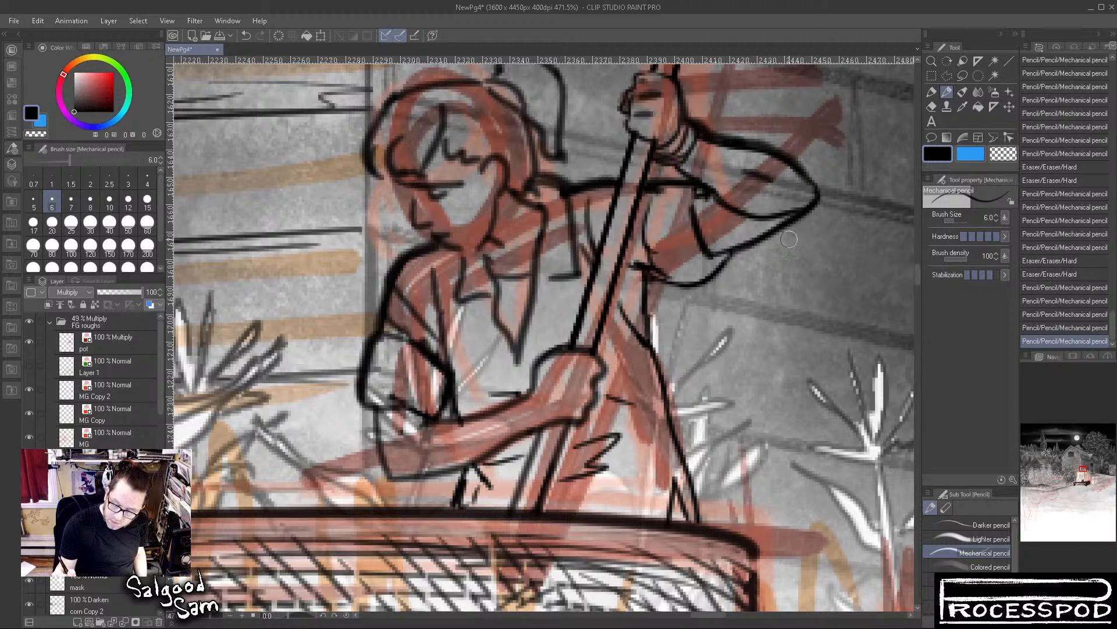
Erase the extra inner line near the raised elbow and rework the shirt lines under the armpit
left_click_drag(749, 215, 780, 205)
mouse_move(759, 210)
left_mouse_down()
mouse_move(772, 203)
mouse_move(719, 219)
mouse_move(722, 250)
mouse_move(703, 276)
mouse_move(646, 257)
mouse_move(633, 271)
mouse_move(658, 269)
mouse_move(650, 277)
left_mouse_up()
mouse_move(646, 232)
left_mouse_down()
mouse_move(666, 280)
mouse_move(640, 265)
mouse_move(630, 280)
mouse_move(655, 271)
left_mouse_up()
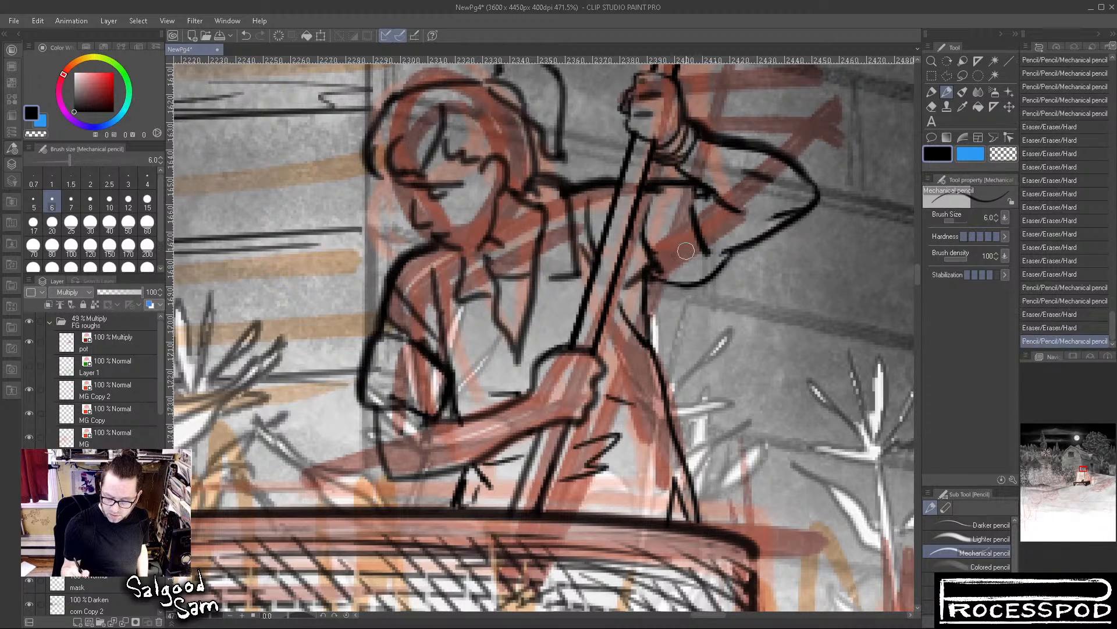
Darken the neckline, mouth and chin, and fill out the fringe and ponytail with heavier hair strokes
mouse_move(569, 180)
left_mouse_down()
mouse_move(554, 224)
mouse_move(530, 201)
mouse_move(526, 210)
mouse_move(543, 181)
left_mouse_up()
mouse_move(434, 207)
left_mouse_down()
mouse_move(427, 217)
mouse_move(463, 240)
mouse_move(444, 235)
mouse_move(444, 260)
mouse_move(471, 248)
mouse_move(446, 260)
mouse_move(456, 264)
left_mouse_up()
left_click_drag(425, 219, 479, 249)
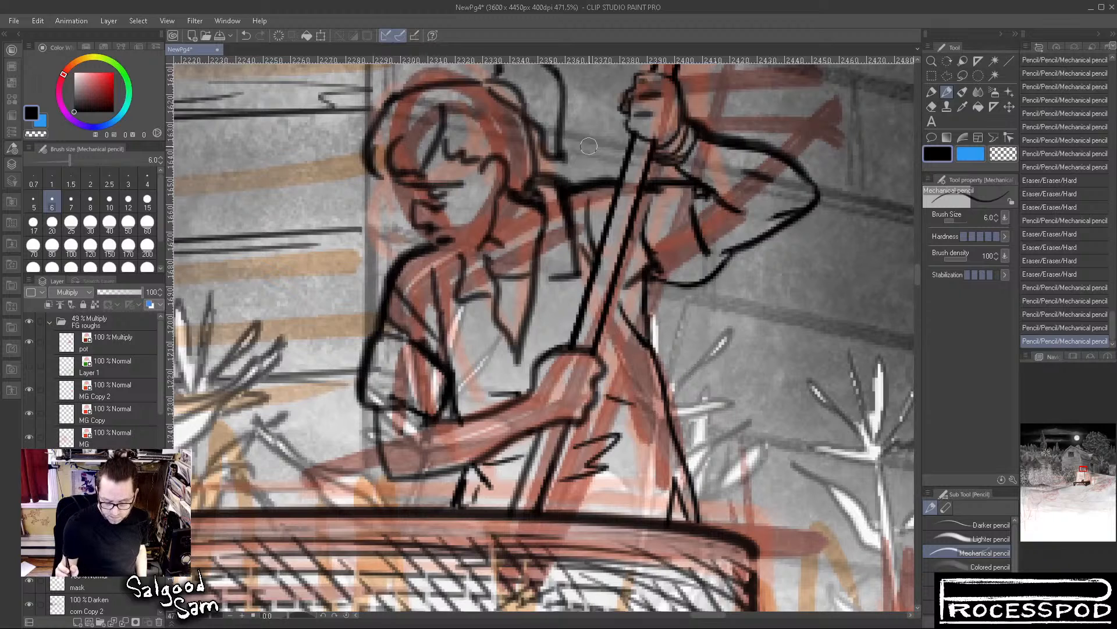
mouse_move(398, 118)
left_mouse_down()
mouse_move(424, 108)
mouse_move(407, 121)
mouse_move(436, 119)
mouse_move(436, 129)
mouse_move(488, 85)
mouse_move(457, 121)
mouse_move(463, 134)
mouse_move(481, 106)
mouse_move(491, 121)
mouse_move(497, 106)
mouse_move(523, 144)
mouse_move(505, 106)
mouse_move(456, 103)
mouse_move(461, 92)
mouse_move(439, 89)
mouse_move(485, 86)
mouse_move(526, 118)
mouse_move(486, 187)
mouse_move(533, 173)
mouse_move(508, 153)
mouse_move(490, 155)
mouse_move(534, 162)
mouse_move(540, 180)
mouse_move(539, 216)
mouse_move(520, 184)
mouse_move(546, 234)
mouse_move(525, 341)
mouse_move(500, 222)
mouse_move(508, 257)
mouse_move(466, 238)
mouse_move(492, 262)
left_mouse_up()
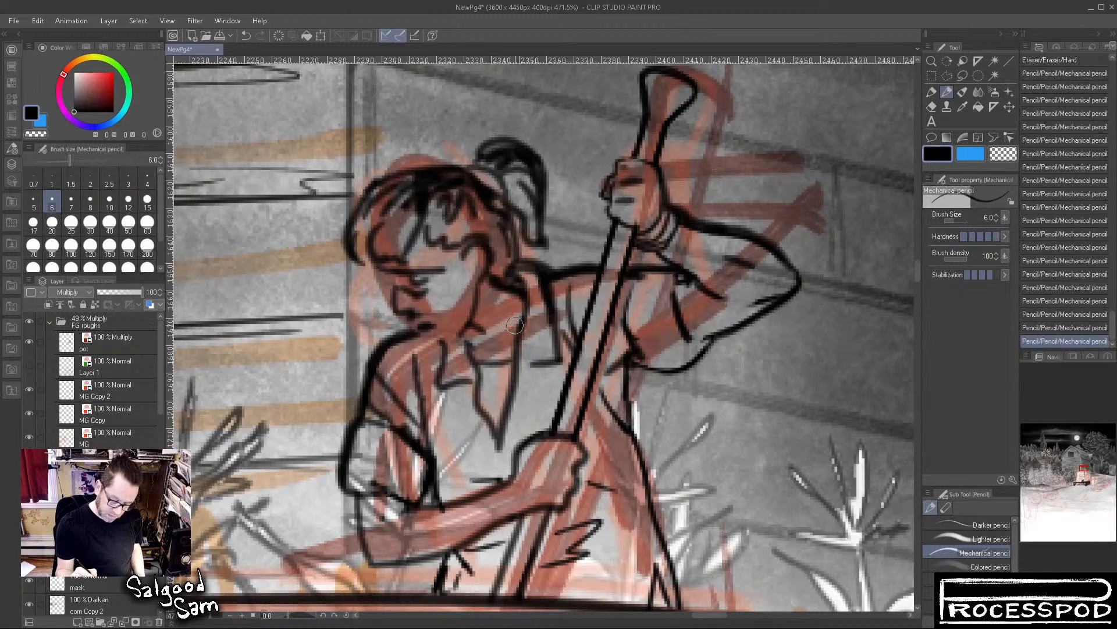
Strengthen the shirt collar, add a dark band to the lower arm's sleeve, and clean up the line above the forearm
left_click_drag(449, 349, 443, 377)
mouse_move(448, 336)
left_mouse_down()
mouse_move(411, 364)
mouse_move(419, 349)
mouse_move(424, 393)
mouse_move(374, 420)
mouse_move(414, 442)
mouse_move(420, 464)
mouse_move(391, 440)
mouse_move(459, 444)
mouse_move(437, 467)
mouse_move(435, 452)
mouse_move(442, 493)
mouse_move(468, 463)
mouse_move(398, 510)
mouse_move(516, 476)
left_mouse_up()
mouse_move(410, 516)
left_mouse_down()
mouse_move(452, 516)
mouse_move(496, 506)
mouse_move(436, 513)
mouse_move(508, 491)
left_mouse_up()
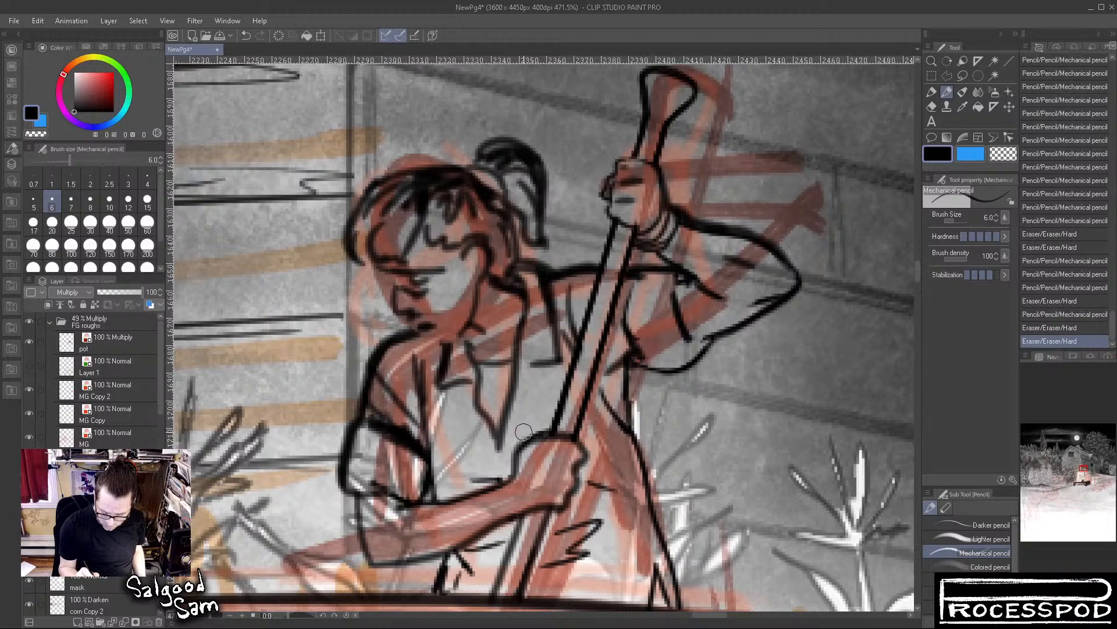
Thicken the lower fist's outline and fingers, the pole's edge, and the raised hand's outline
mouse_move(507, 463)
left_mouse_down()
mouse_move(542, 416)
mouse_move(512, 474)
mouse_move(525, 445)
mouse_move(555, 436)
mouse_move(553, 453)
mouse_move(542, 449)
mouse_move(577, 464)
mouse_move(548, 463)
mouse_move(576, 473)
left_mouse_up()
mouse_move(620, 155)
left_mouse_down()
mouse_move(601, 193)
mouse_move(634, 268)
mouse_move(616, 221)
mouse_move(579, 329)
left_mouse_up()
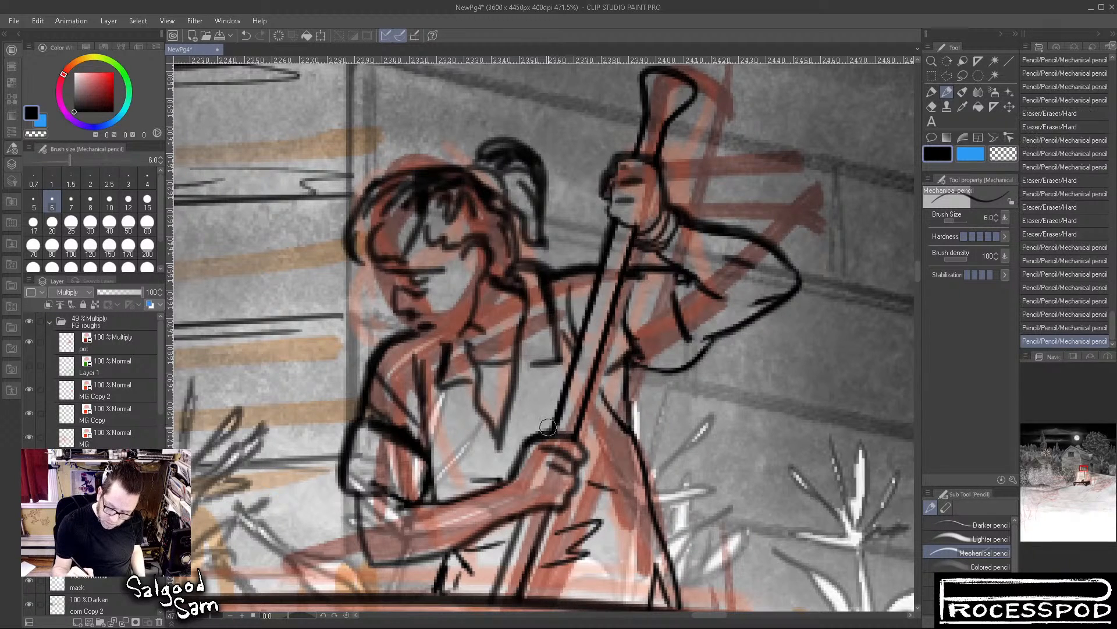
mouse_move(633, 158)
left_mouse_down()
mouse_move(640, 101)
mouse_move(629, 150)
mouse_move(642, 136)
mouse_move(682, 153)
mouse_move(645, 232)
left_mouse_up()
Reinforce the hair, jaw and neck lines, and redraw the collar points and shirt lines between neck and pole
mouse_move(331, 306)
left_mouse_down()
mouse_move(406, 237)
mouse_move(483, 221)
mouse_move(448, 238)
mouse_move(480, 207)
mouse_move(508, 209)
mouse_move(527, 229)
mouse_move(533, 292)
left_mouse_up()
mouse_move(488, 262)
left_mouse_down()
mouse_move(502, 334)
mouse_move(514, 338)
mouse_move(493, 352)
mouse_move(485, 338)
left_mouse_up()
mouse_move(445, 306)
left_mouse_down()
mouse_move(474, 303)
mouse_move(466, 326)
left_mouse_up()
mouse_move(454, 409)
left_mouse_down()
mouse_move(460, 433)
mouse_move(501, 429)
mouse_move(487, 492)
left_mouse_up()
left_click_drag(465, 449, 488, 503)
left_click_drag(495, 463, 483, 503)
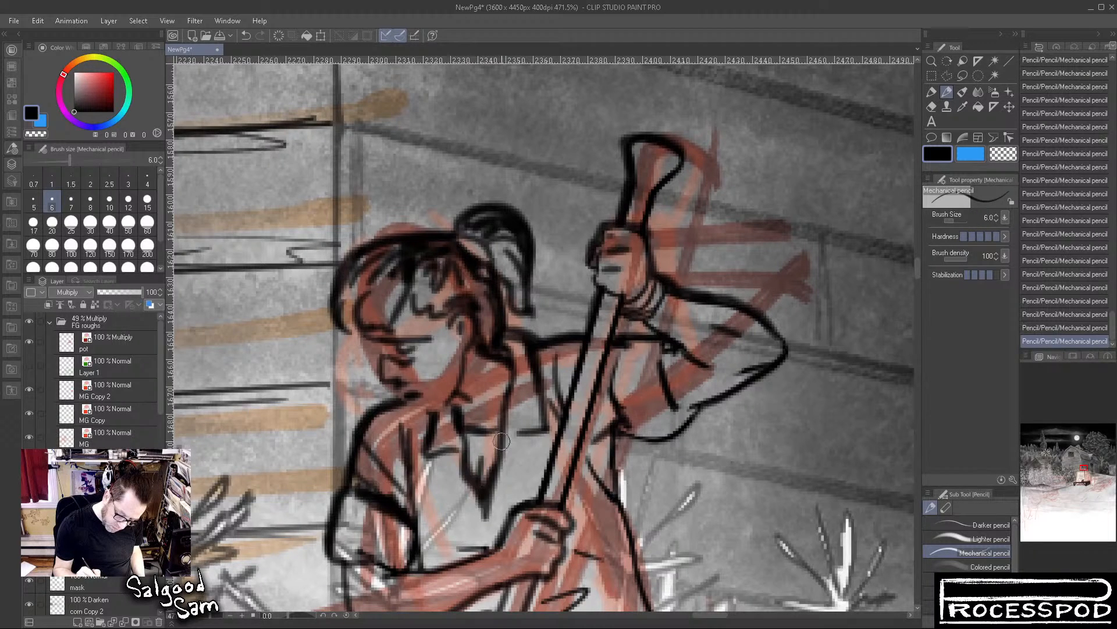
left_click_drag(497, 422, 512, 389)
mouse_move(504, 470)
left_mouse_down()
mouse_move(509, 386)
mouse_move(507, 423)
mouse_move(540, 383)
mouse_move(539, 306)
mouse_move(554, 297)
mouse_move(556, 323)
mouse_move(610, 291)
mouse_move(601, 333)
mouse_move(615, 301)
left_mouse_up()
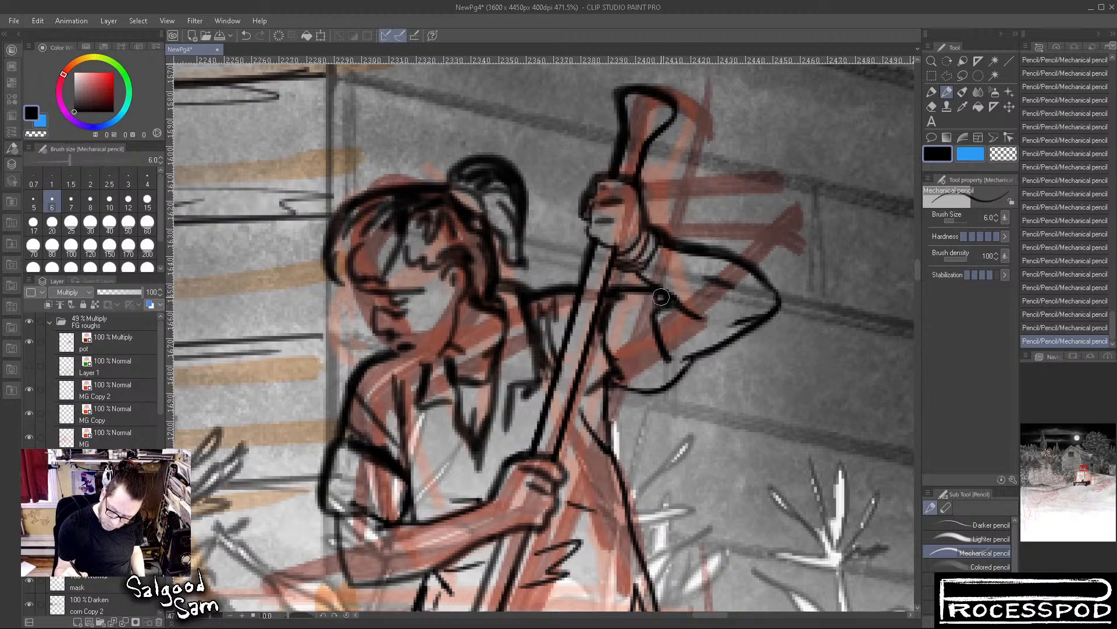
Add black shadow strokes to the near sleeve, shirt front and far shoulder, and along the pole's underside
mouse_move(376, 384)
left_mouse_down()
mouse_move(393, 428)
mouse_move(377, 372)
mouse_move(395, 359)
mouse_move(425, 368)
mouse_move(403, 358)
mouse_move(433, 370)
mouse_move(406, 365)
mouse_move(425, 421)
mouse_move(426, 403)
mouse_move(420, 434)
mouse_move(441, 411)
mouse_move(424, 463)
left_mouse_up()
mouse_move(398, 416)
left_mouse_down()
mouse_move(388, 393)
mouse_move(385, 415)
mouse_move(364, 396)
mouse_move(386, 358)
mouse_move(366, 407)
mouse_move(402, 462)
mouse_move(380, 456)
mouse_move(400, 474)
mouse_move(385, 482)
mouse_move(349, 452)
mouse_move(405, 489)
mouse_move(413, 508)
mouse_move(387, 501)
mouse_move(382, 484)
mouse_move(416, 524)
mouse_move(376, 530)
mouse_move(474, 505)
mouse_move(520, 435)
mouse_move(500, 456)
mouse_move(511, 438)
mouse_move(524, 435)
mouse_move(527, 448)
mouse_move(539, 422)
left_mouse_up()
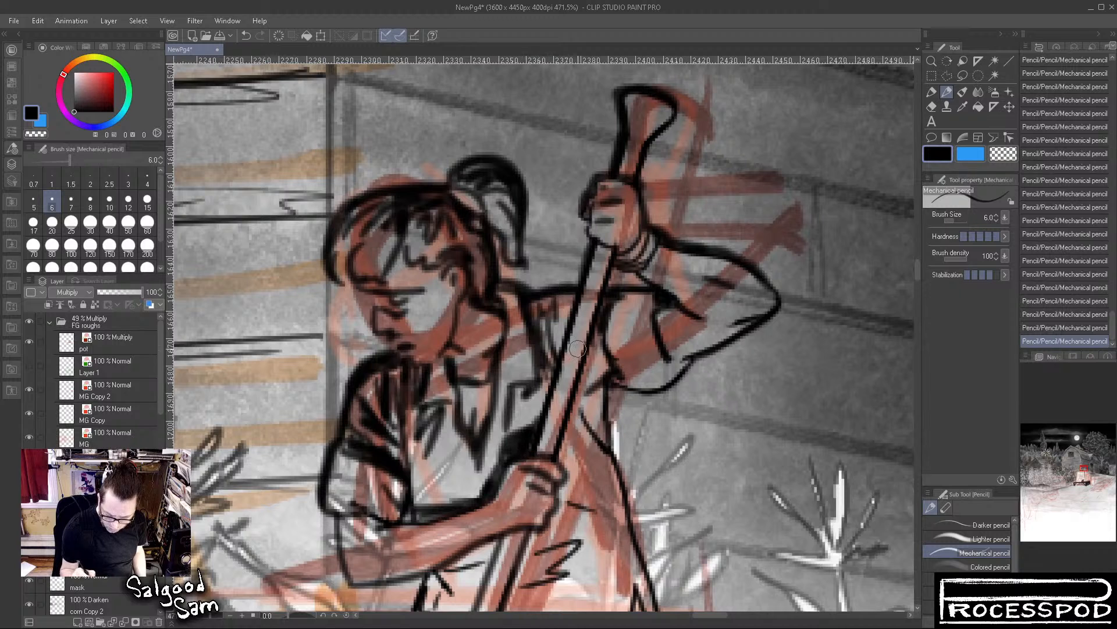
mouse_move(597, 331)
left_mouse_down()
mouse_move(561, 452)
mouse_move(573, 462)
mouse_move(559, 501)
left_mouse_up()
mouse_move(601, 328)
left_mouse_down()
mouse_move(640, 294)
mouse_move(655, 298)
left_mouse_up()
mouse_move(582, 290)
left_mouse_down()
mouse_move(544, 297)
mouse_move(540, 312)
mouse_move(504, 289)
mouse_move(525, 330)
mouse_move(519, 316)
mouse_move(516, 339)
left_mouse_up()
left_click_drag(440, 359, 451, 385)
left_click_drag(464, 473, 476, 498)
left_click_drag(606, 539, 617, 381)
mouse_move(494, 401)
left_mouse_down()
mouse_move(461, 409)
mouse_move(448, 440)
left_mouse_up()
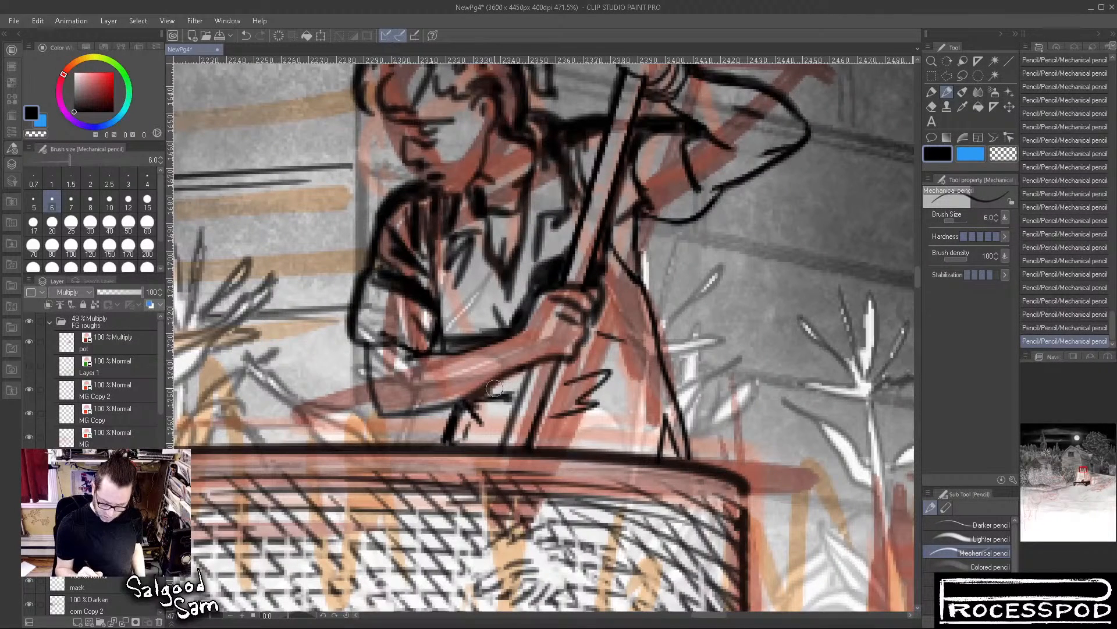
Thicken the lower pole's edges and the torso's back outline down to the boiler rim, adding a shadow below the armpit
left_click_drag(532, 365, 506, 438)
left_click_drag(530, 367, 504, 442)
mouse_move(554, 351)
left_mouse_down()
mouse_move(545, 397)
mouse_move(527, 414)
left_mouse_up()
mouse_move(622, 283)
left_mouse_down()
mouse_move(641, 325)
mouse_move(628, 332)
mouse_move(649, 353)
left_mouse_up()
left_click_drag(622, 269, 631, 285)
left_click_drag(631, 211, 662, 355)
left_click_drag(638, 289, 675, 414)
left_click_drag(657, 358, 690, 455)
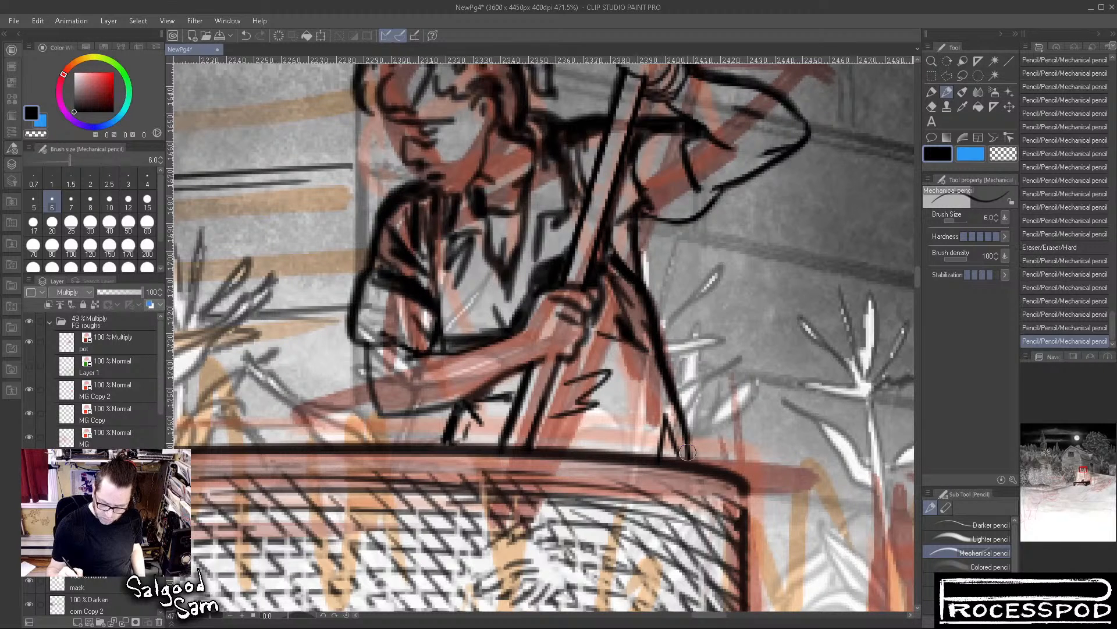
Go over the lower arm's elbow outline, and undo the last stroke near the cuff
left_click_drag(370, 346, 384, 420)
mouse_move(417, 348)
left_mouse_down()
mouse_move(499, 340)
mouse_move(394, 364)
left_mouse_up()
key("ctrl+z")
Hide the pot layer in the FG roughs folder and check the inked figure against the whole scene
scroll(680, 411, "down", 5)
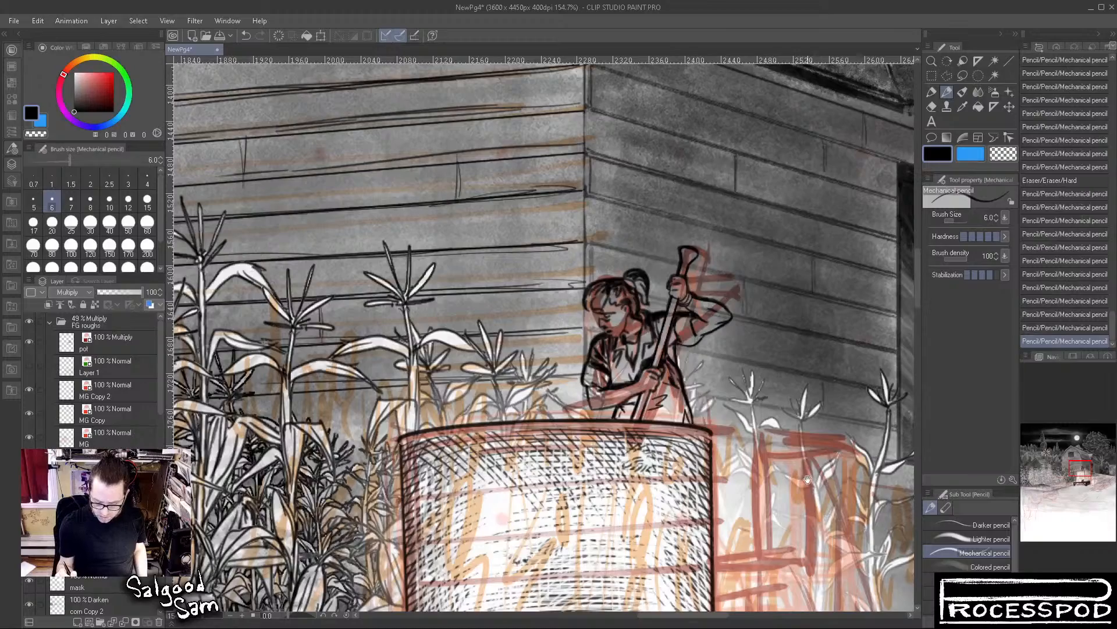
scroll(809, 477, "down", 8)
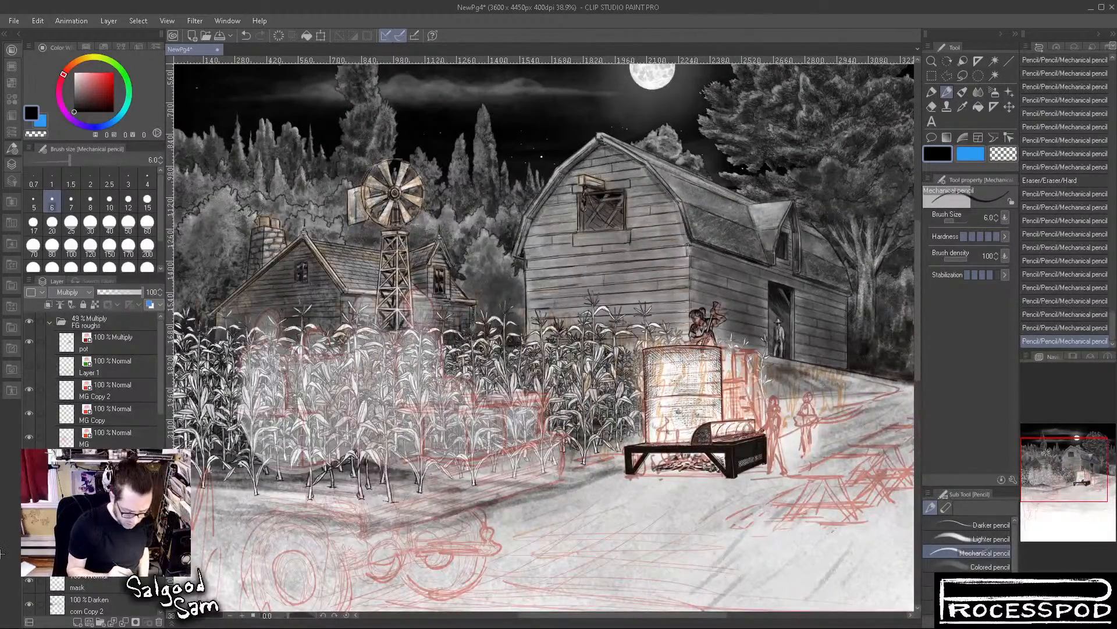
left_click(28, 342)
scroll(694, 349, "up", 6)
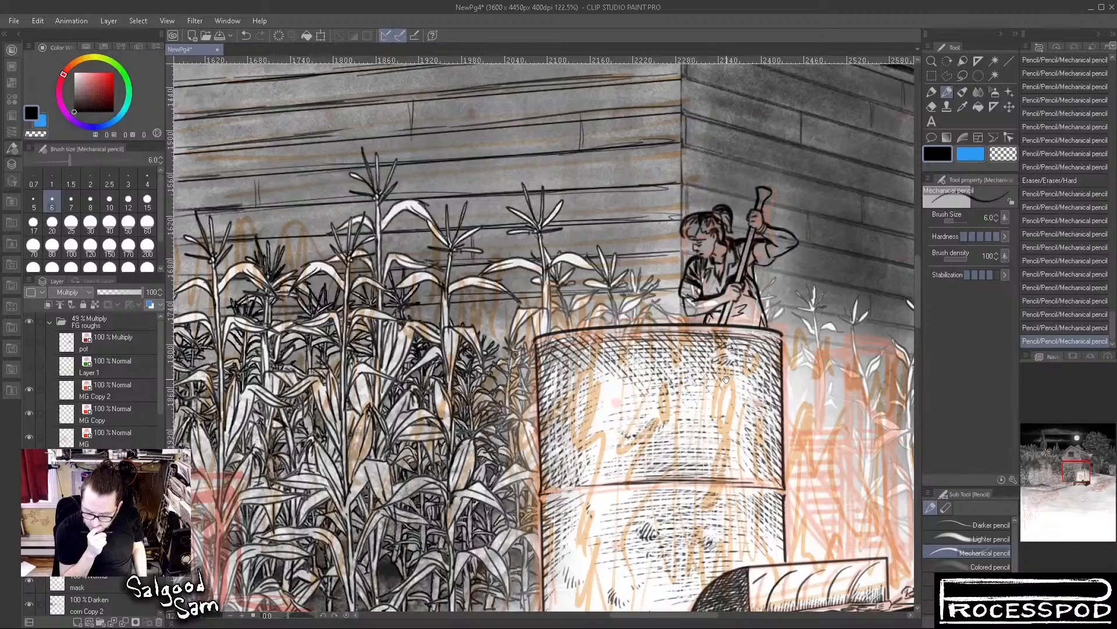
scroll(755, 430, "down", 6)
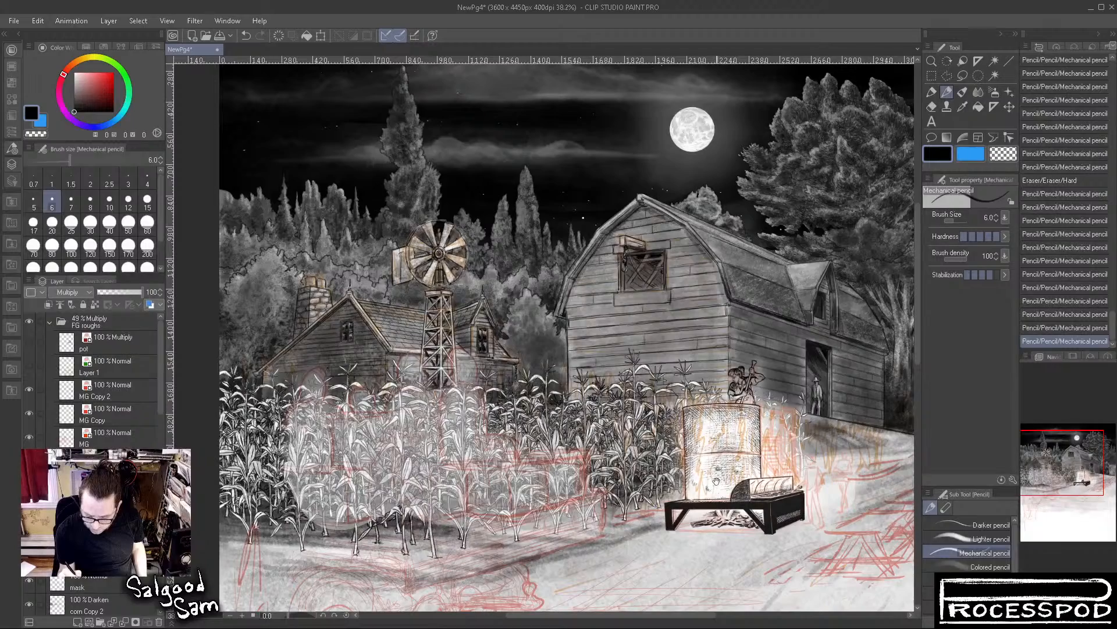
scroll(747, 385, "up", 10)
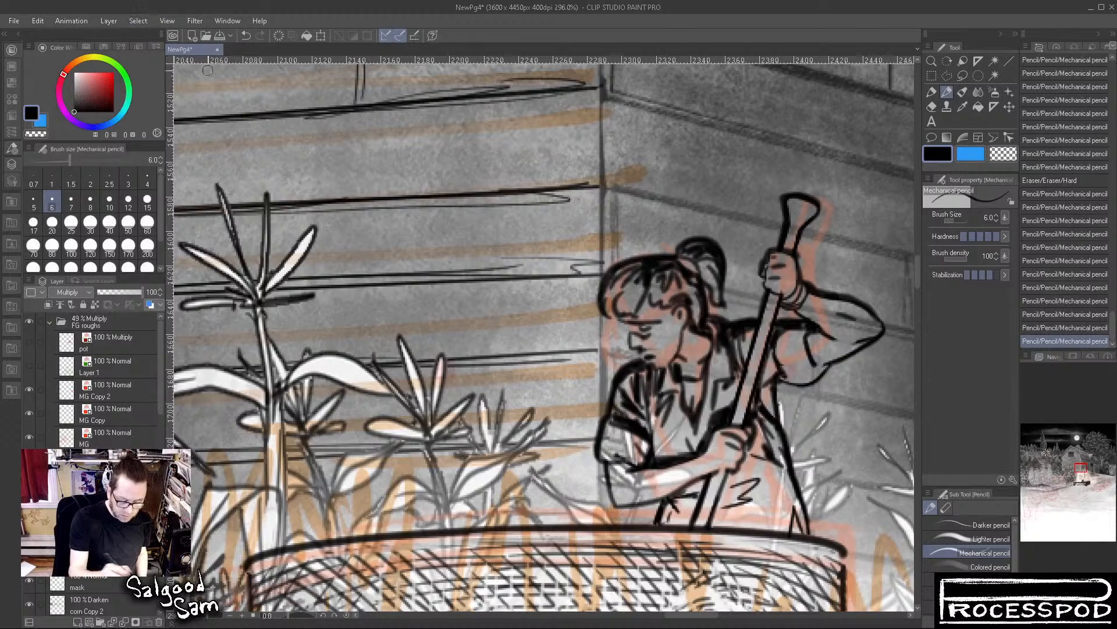
Lasso the figure above the boiler rim, apply the Sharpen filter to it, and deselect
left_click(964, 74)
mouse_move(662, 517)
left_mouse_down()
mouse_move(567, 454)
mouse_move(919, 209)
mouse_move(828, 485)
left_mouse_up()
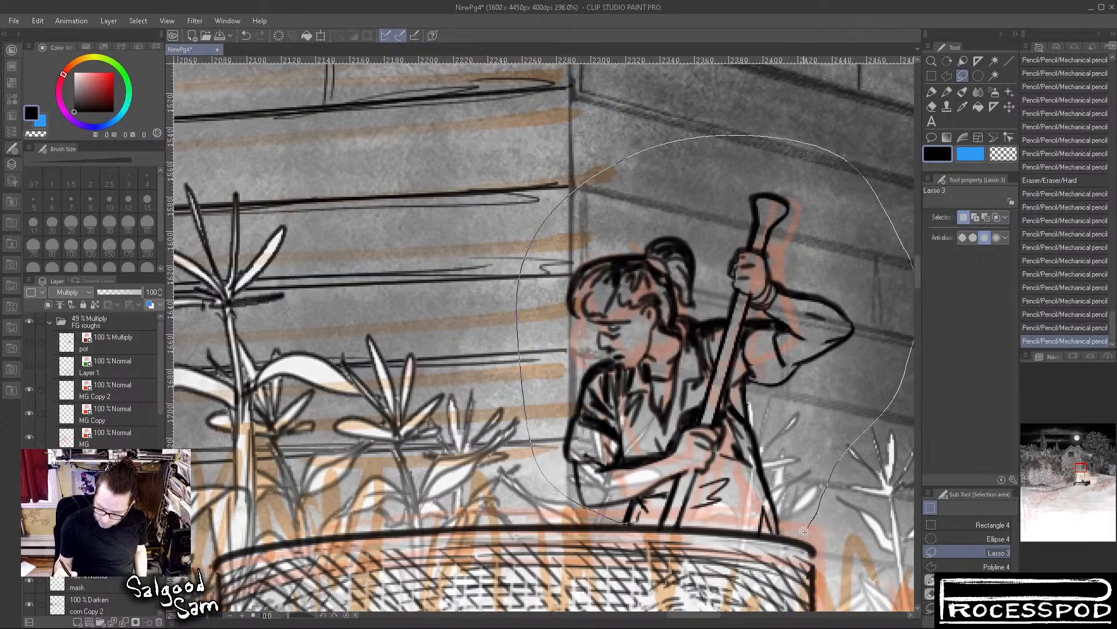
left_click_drag(807, 528, 806, 530)
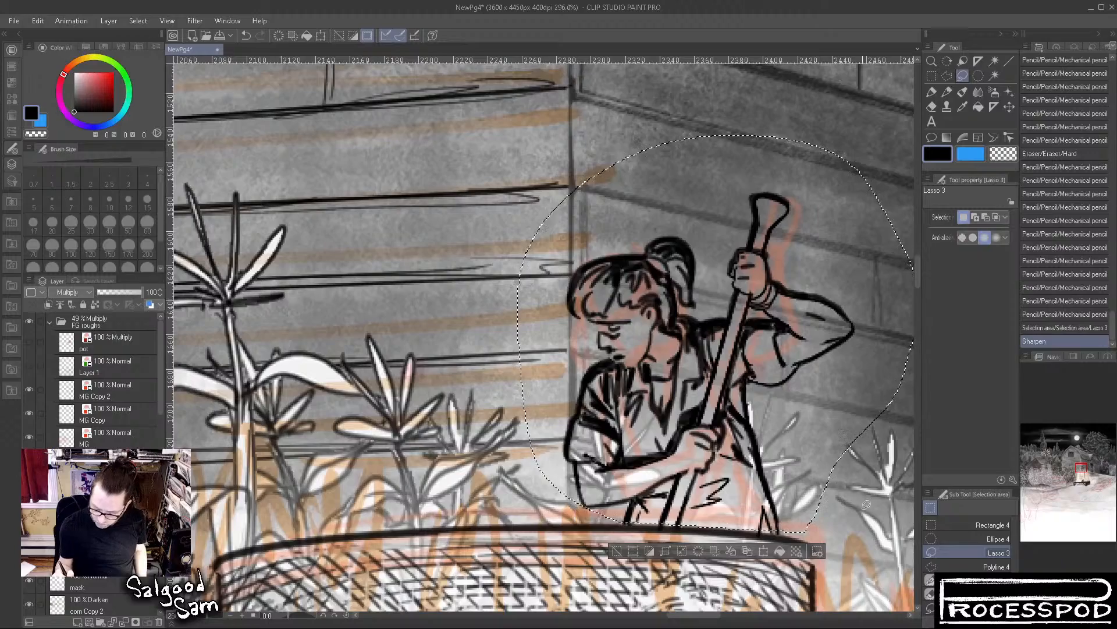
key("ctrl+d")
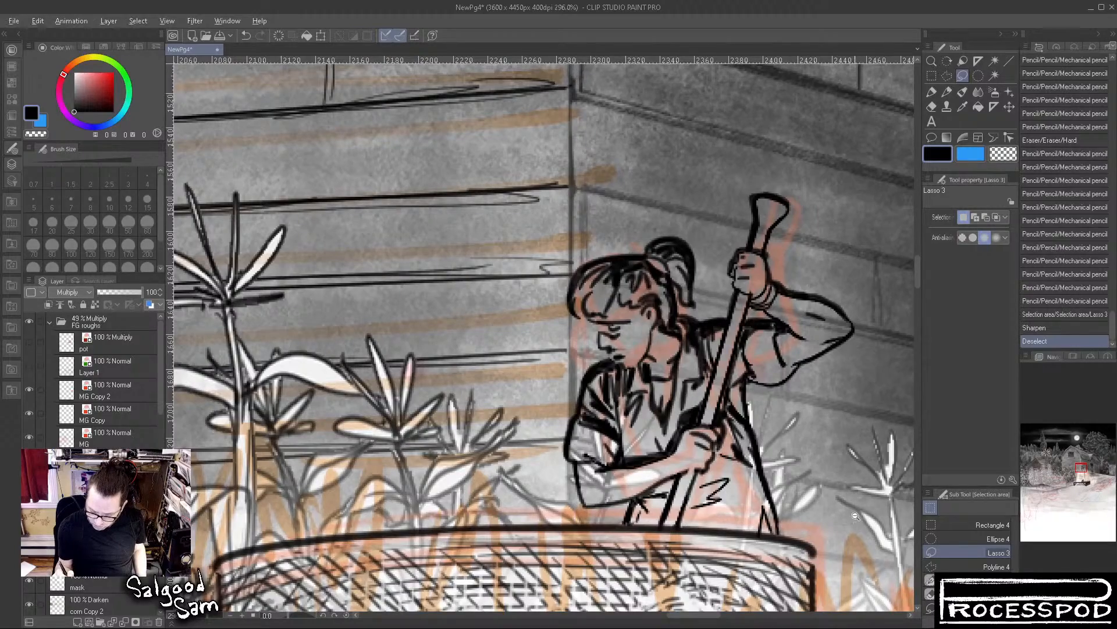
scroll(855, 517, "down", 5)
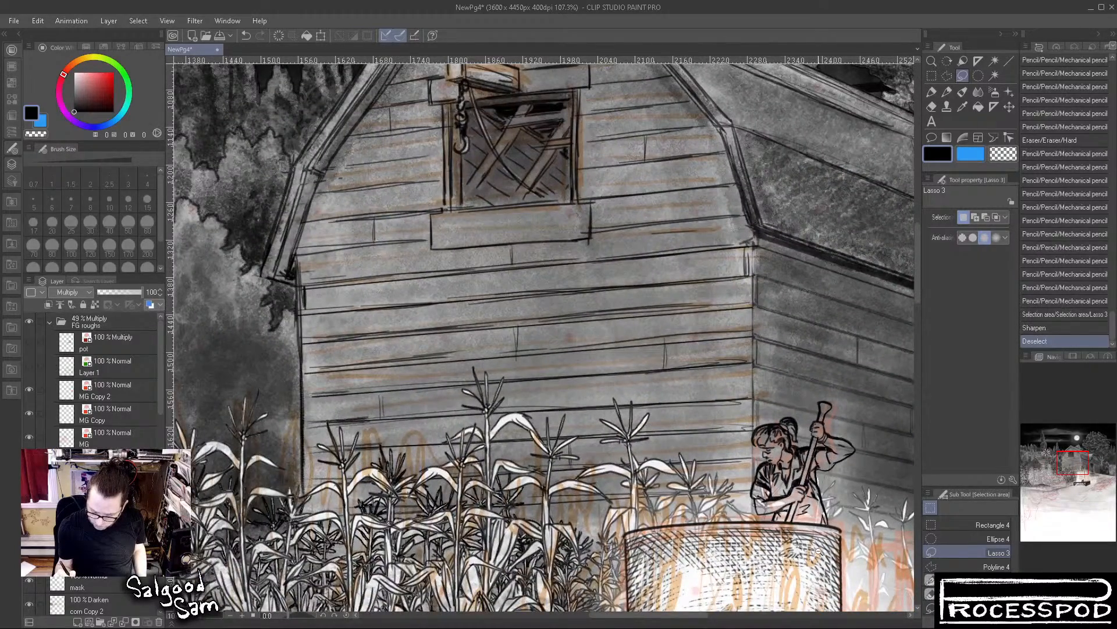
left_click_drag(818, 552, 669, 282)
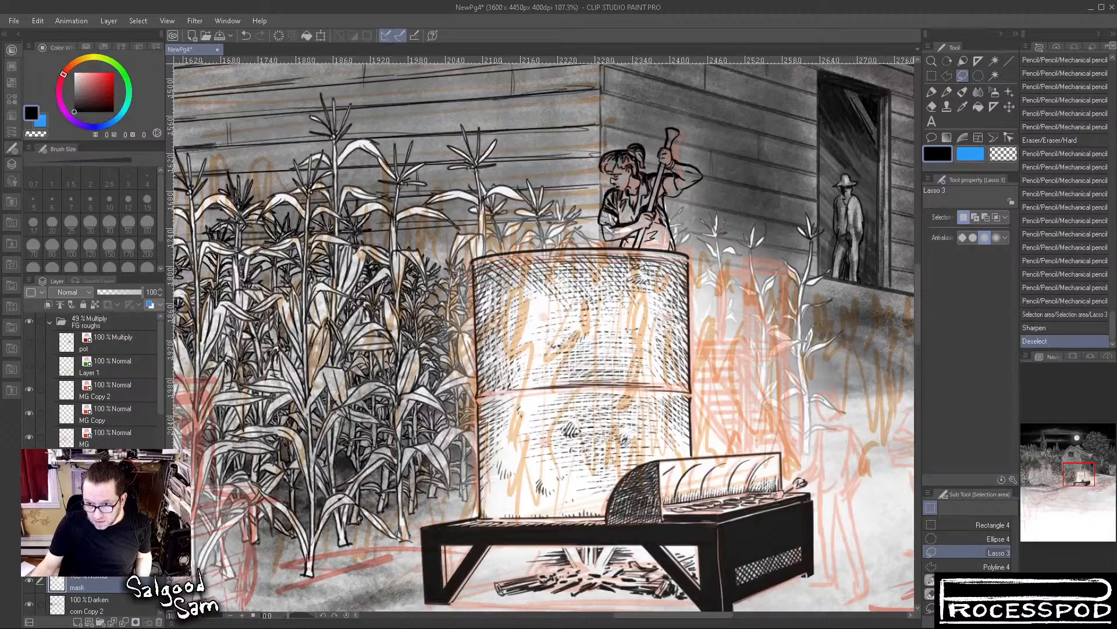